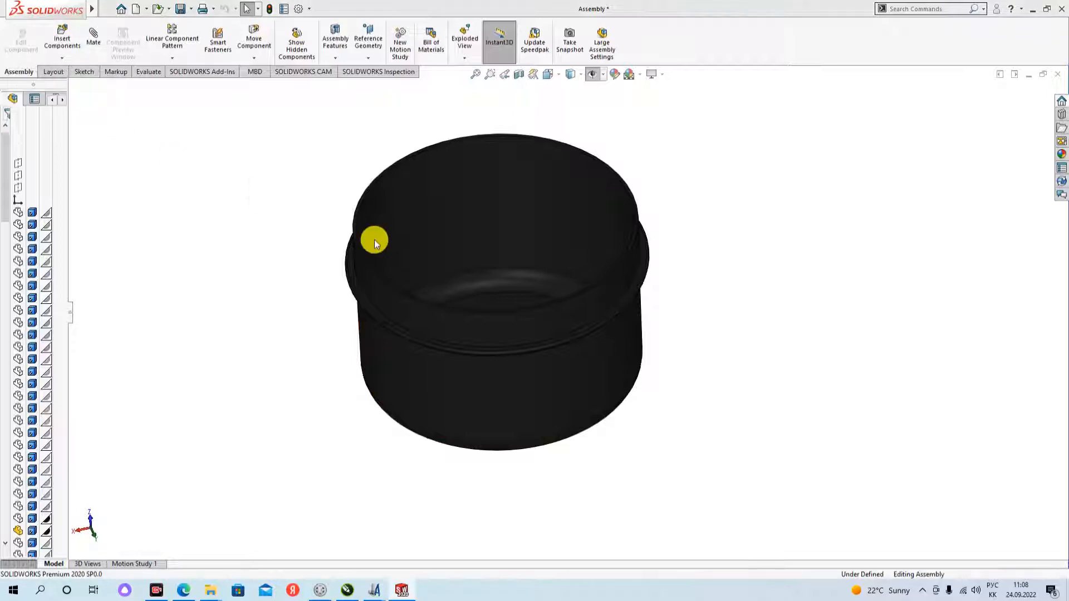
- Examine the opened mold assembly from several angles, including the gap between its upper and lower halves
scroll(544, 252, down, 5)
scroll(554, 266, up, 8)
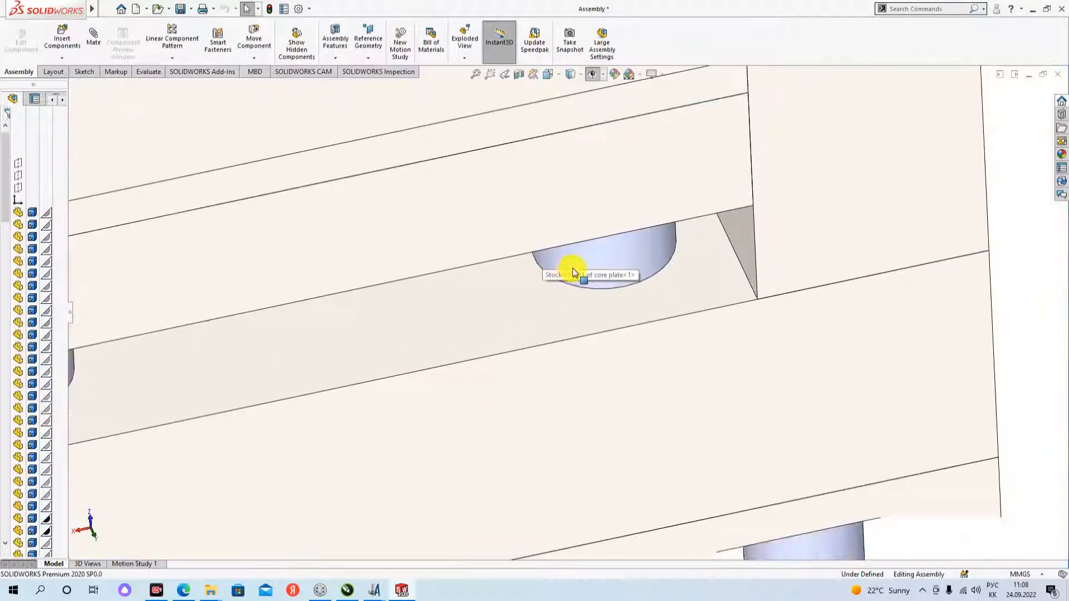
scroll(566, 458, down, 3)
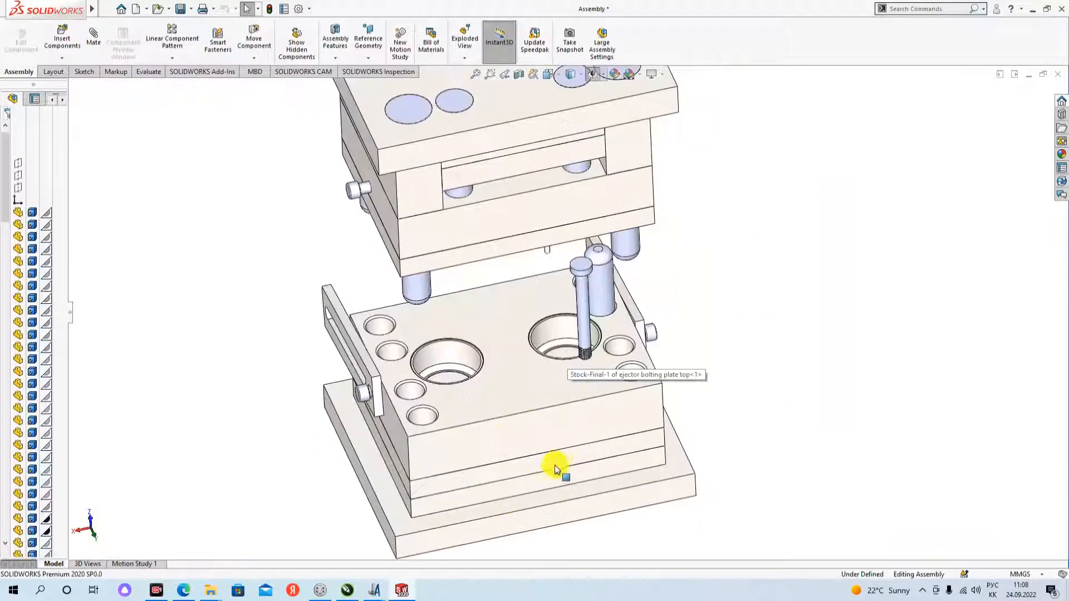
scroll(552, 463, up, 2)
middle_drag(551, 460, 499, 265)
scroll(549, 438, up, 2)
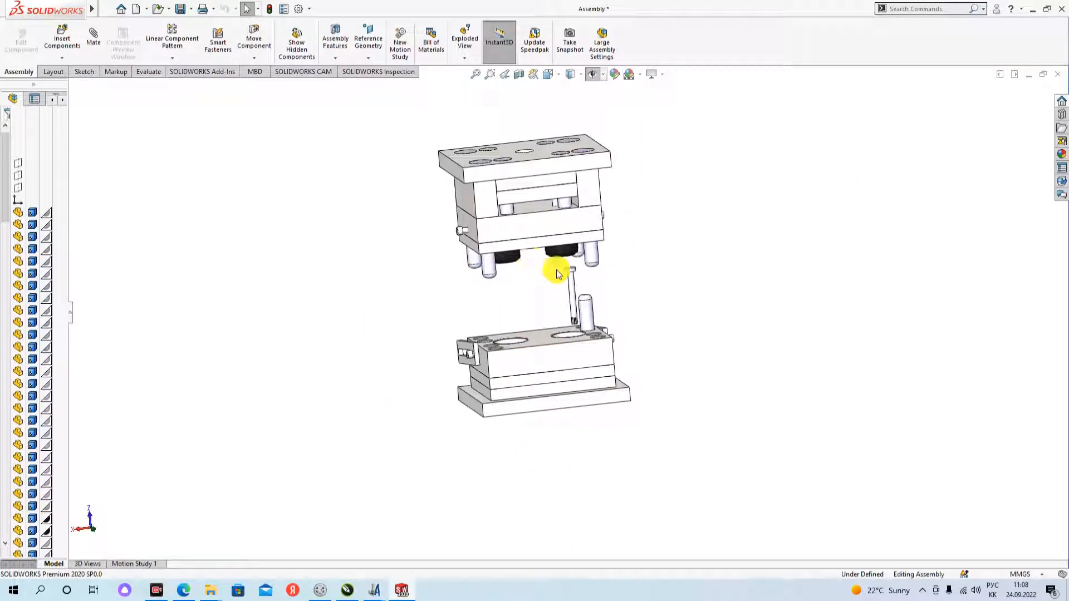
scroll(585, 228, down, 5)
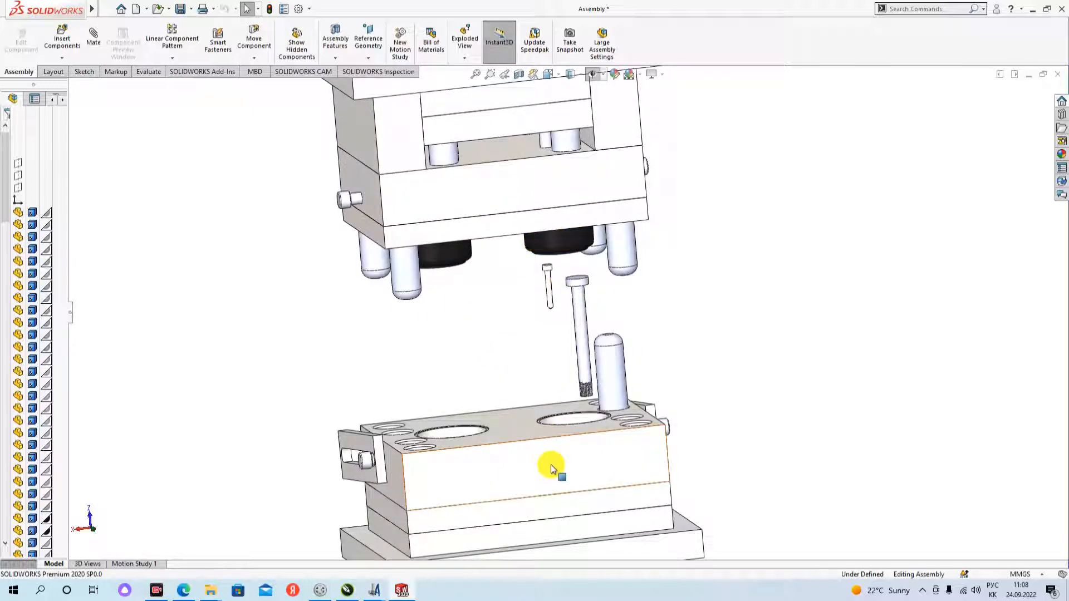
- Compare the cavity plate in the lower mold half with the core plate in the upper half
click(533, 456)
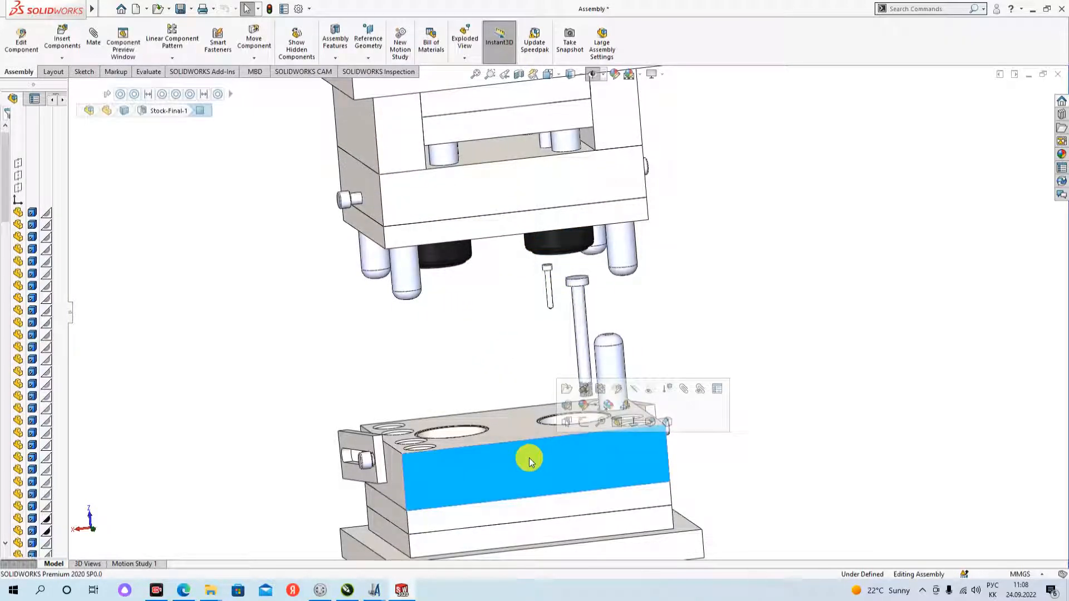
click(776, 374)
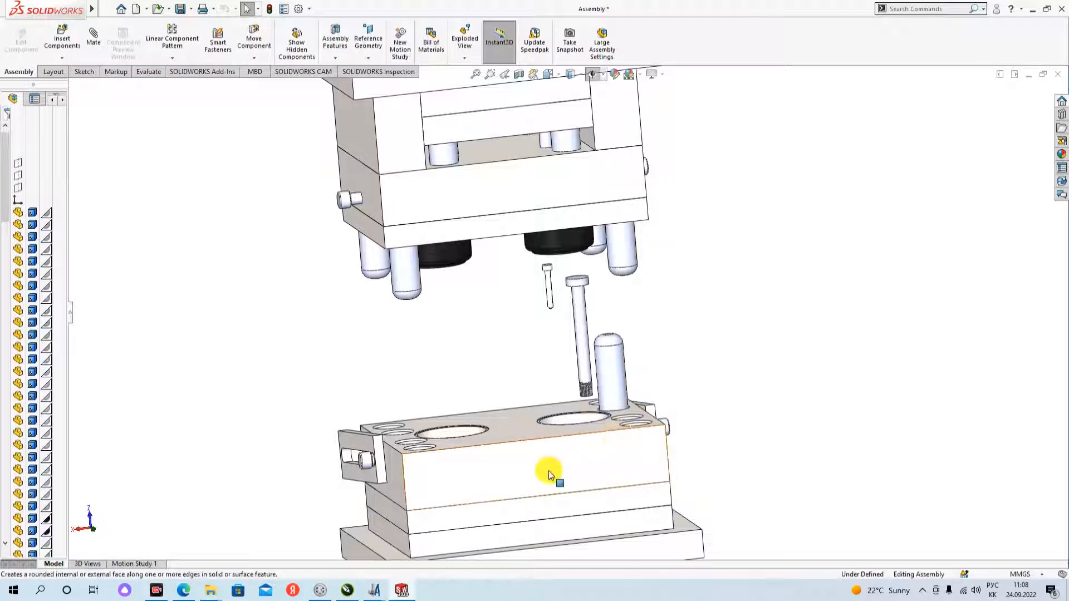
scroll(547, 443, up, 1)
click(529, 200)
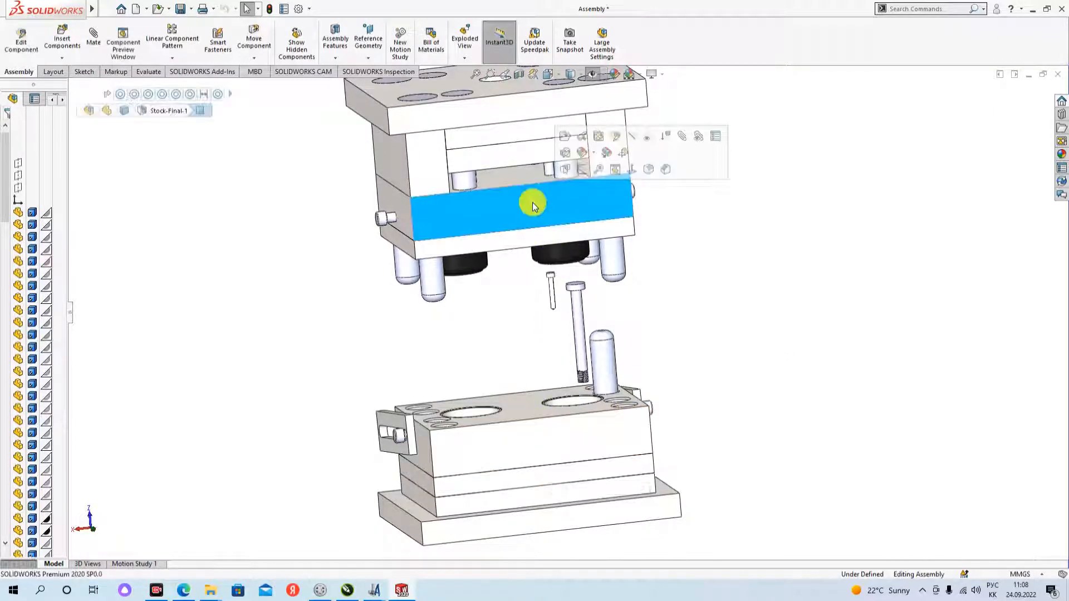
click(545, 433)
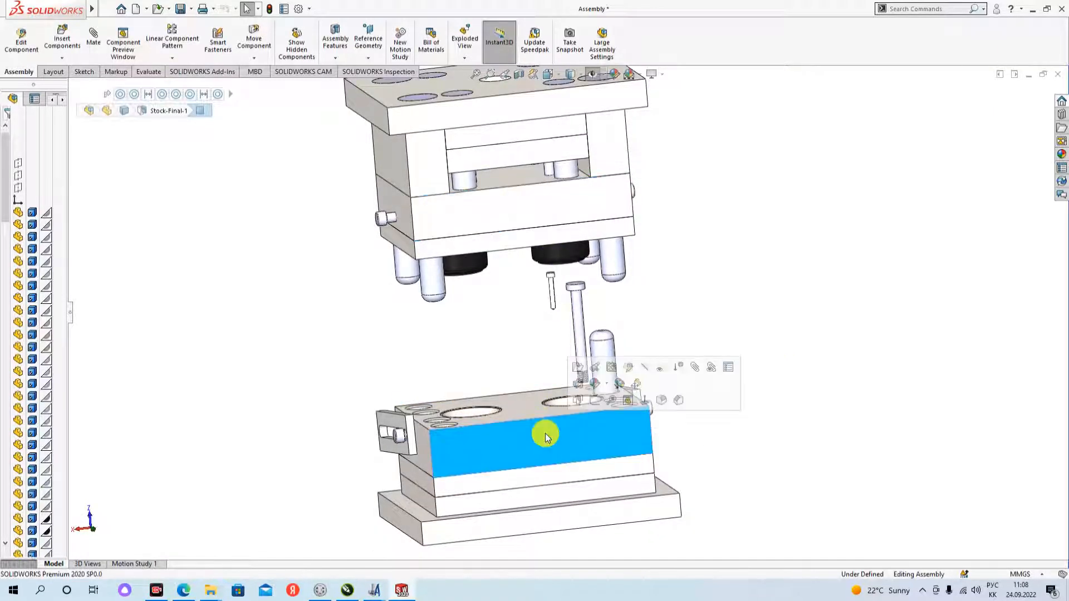
click(723, 317)
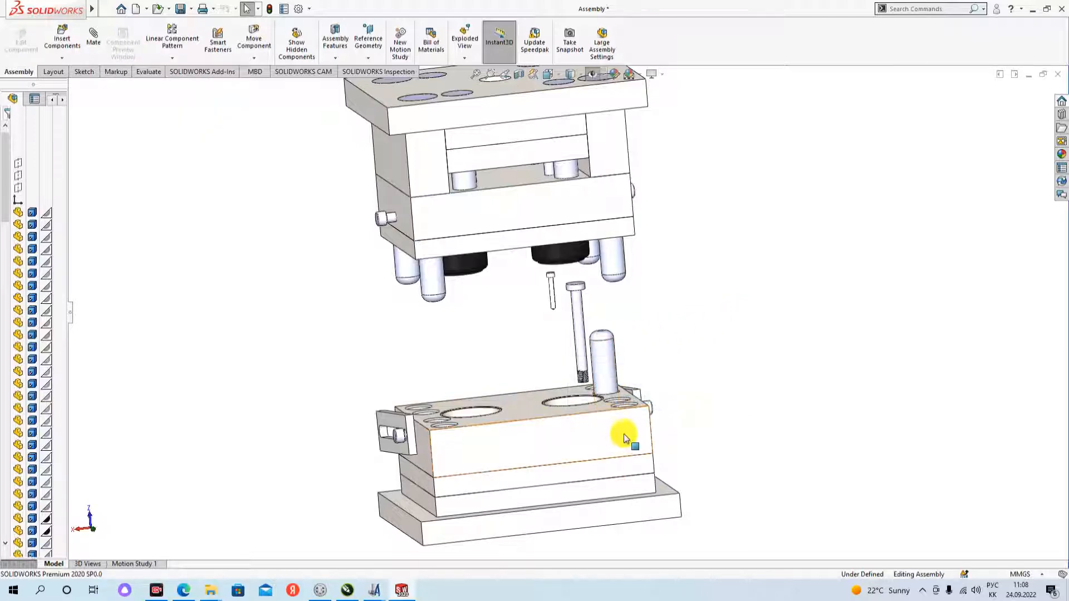
click(559, 434)
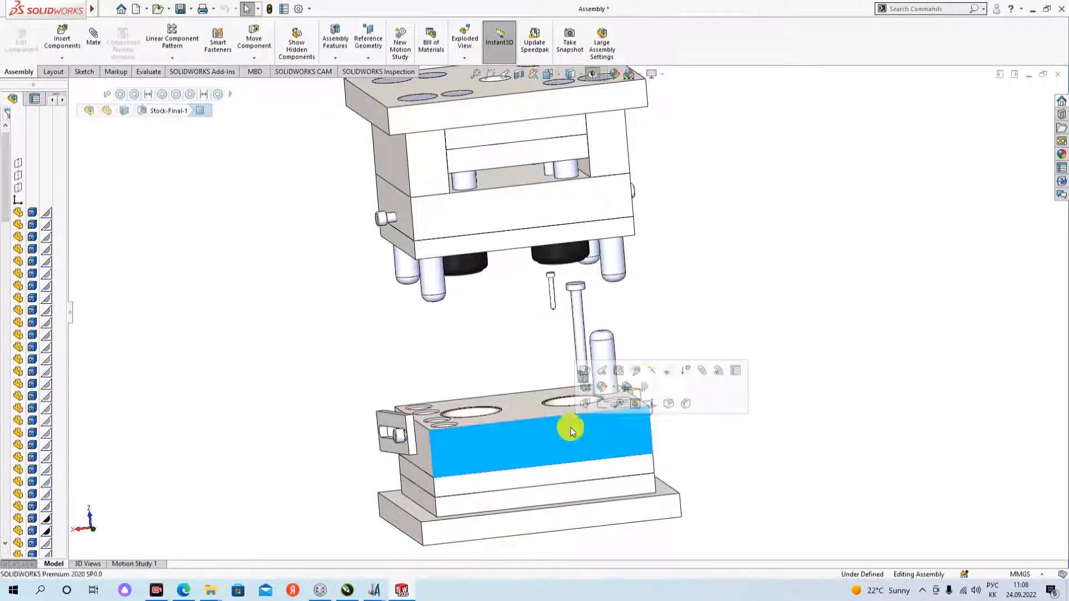
click(521, 206)
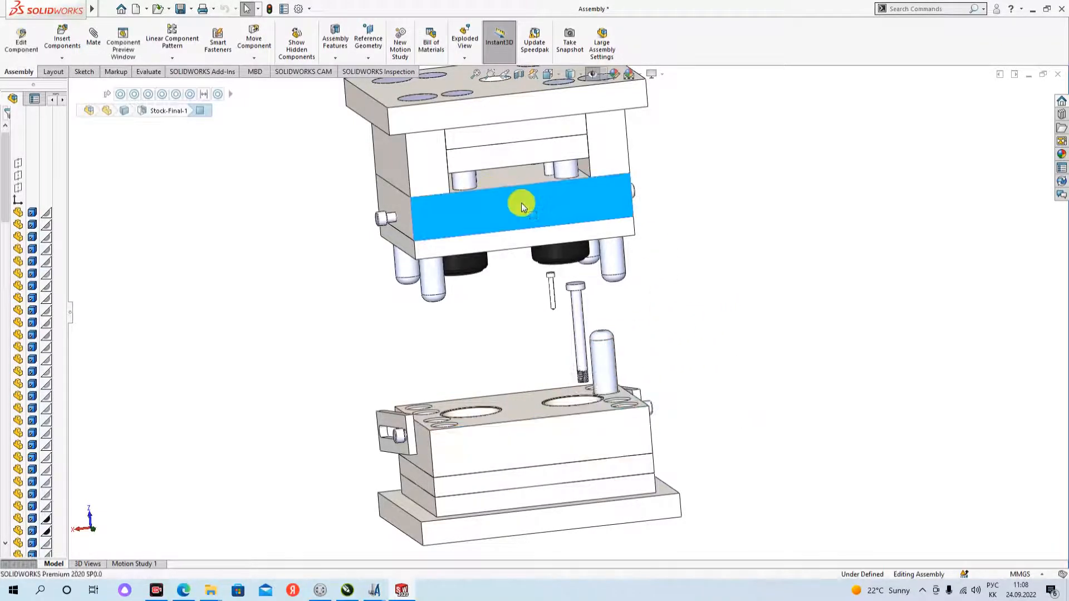
click(715, 310)
middle_drag(566, 412, 540, 428)
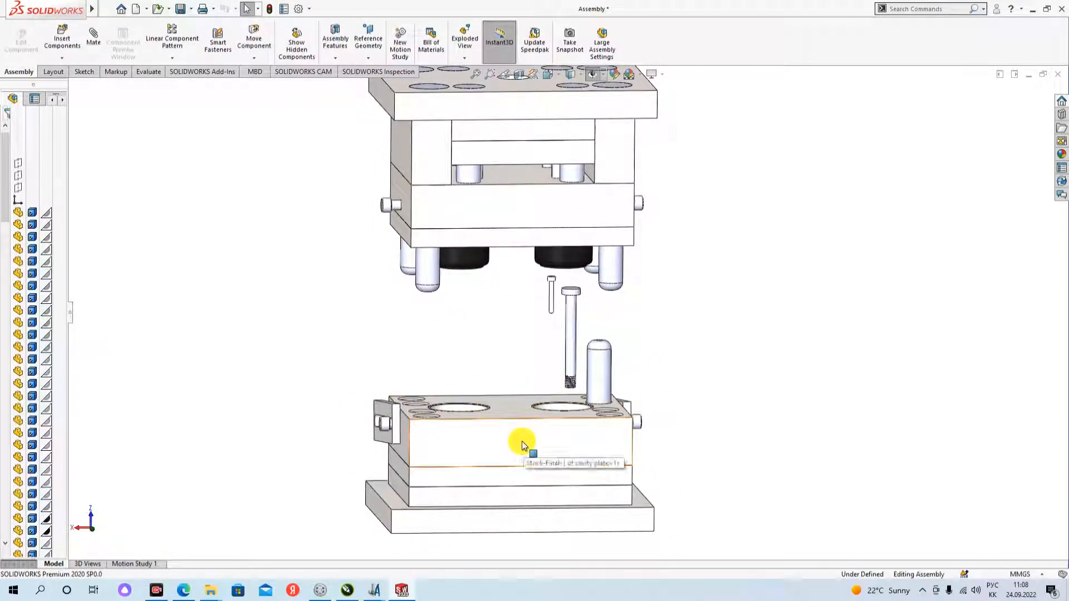
mouse_move(500, 440)
middle_down()
mouse_move(487, 453)
mouse_move(496, 443)
middle_up()
click(497, 443)
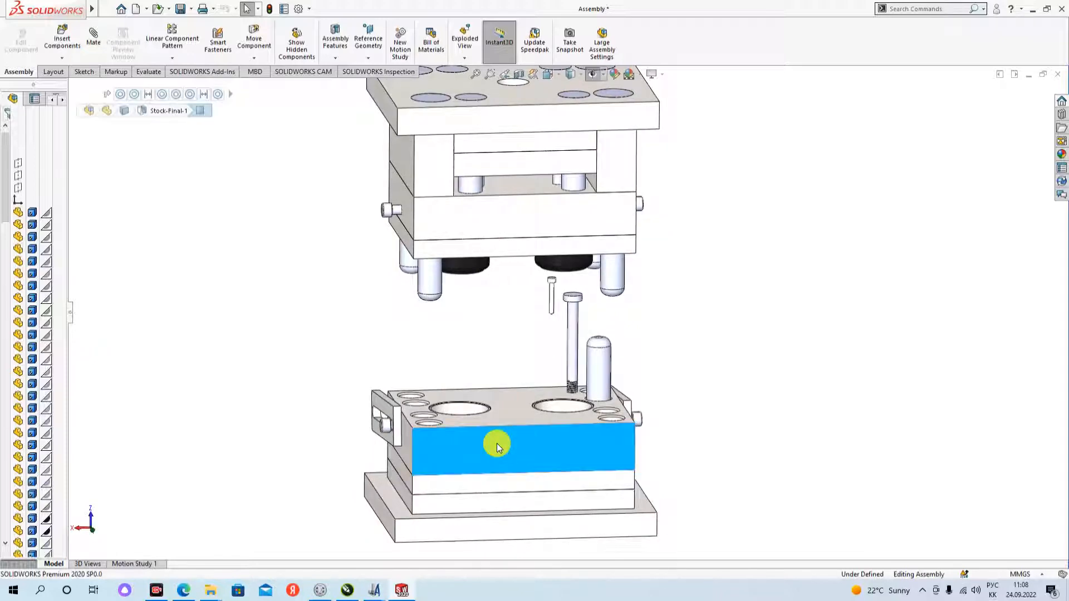
click(671, 448)
middle_drag(675, 446, 692, 397)
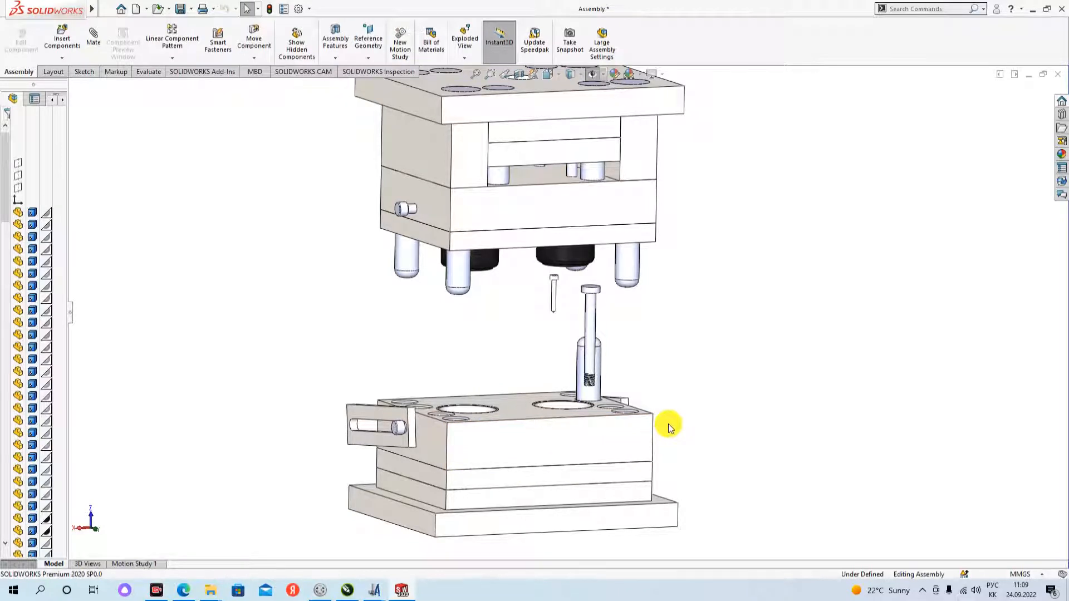
- Isolate the cavity plate so that all other mold components are hidden
click(540, 437)
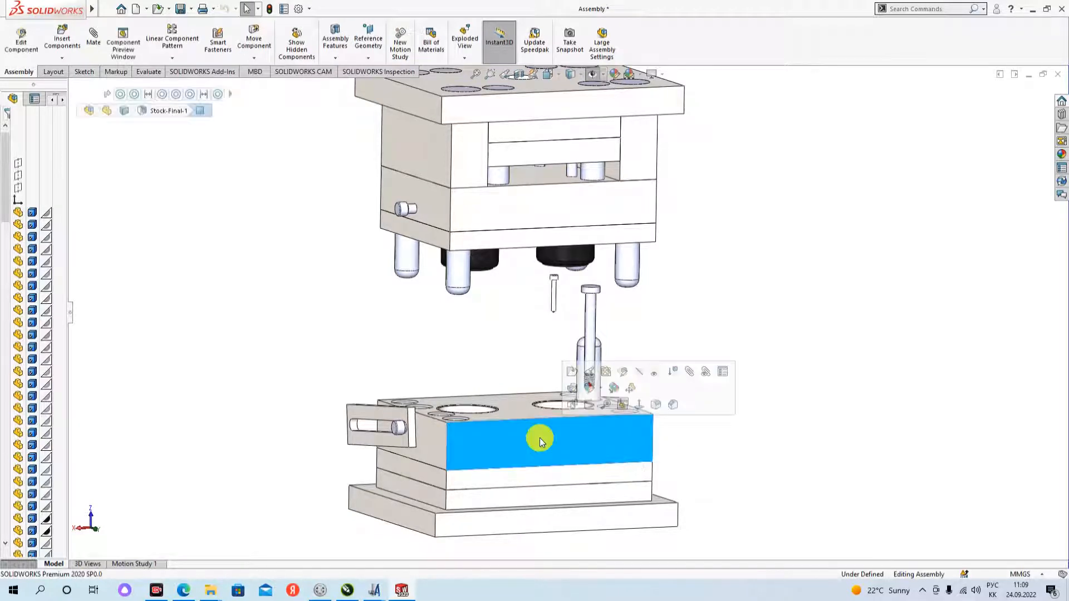
right_click(540, 438)
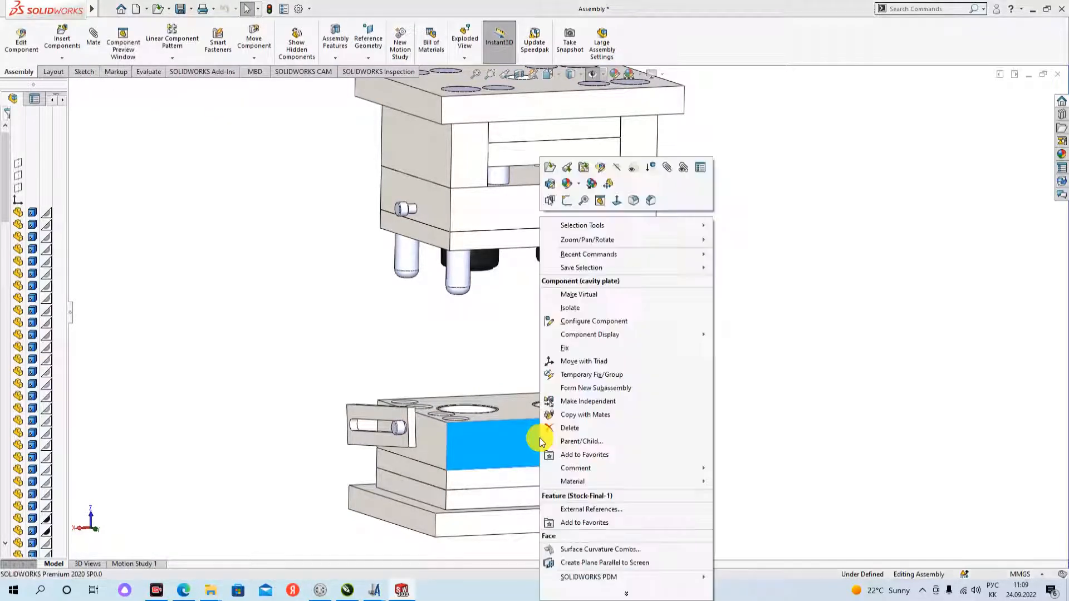
click(597, 311)
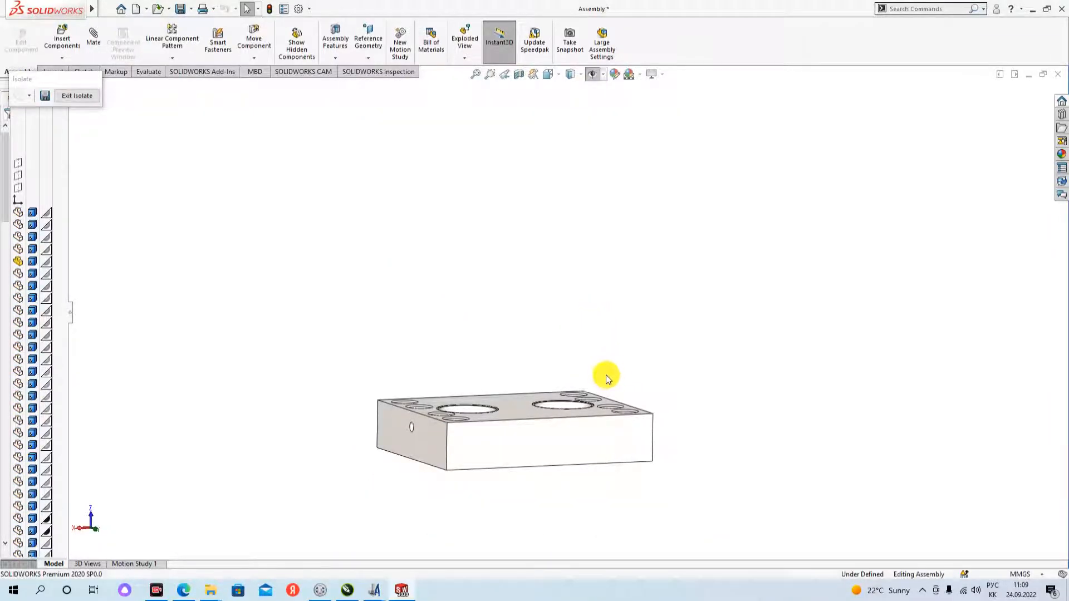
- Examine the isolated cavity plate's two round cavities and the holes along its short edges
middle_drag(595, 376, 583, 406)
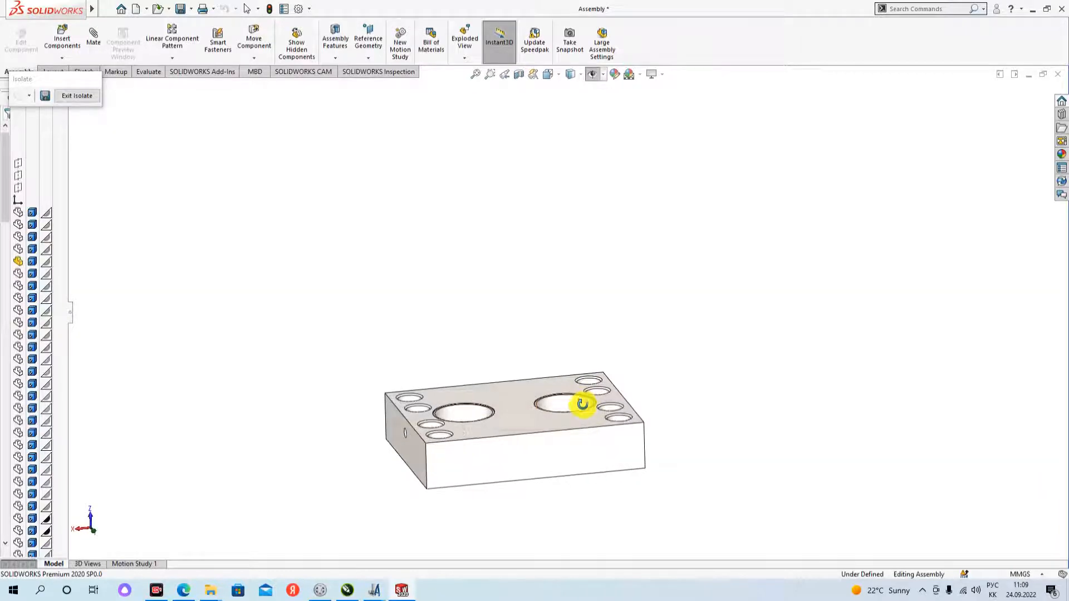
scroll(453, 462, down, 3)
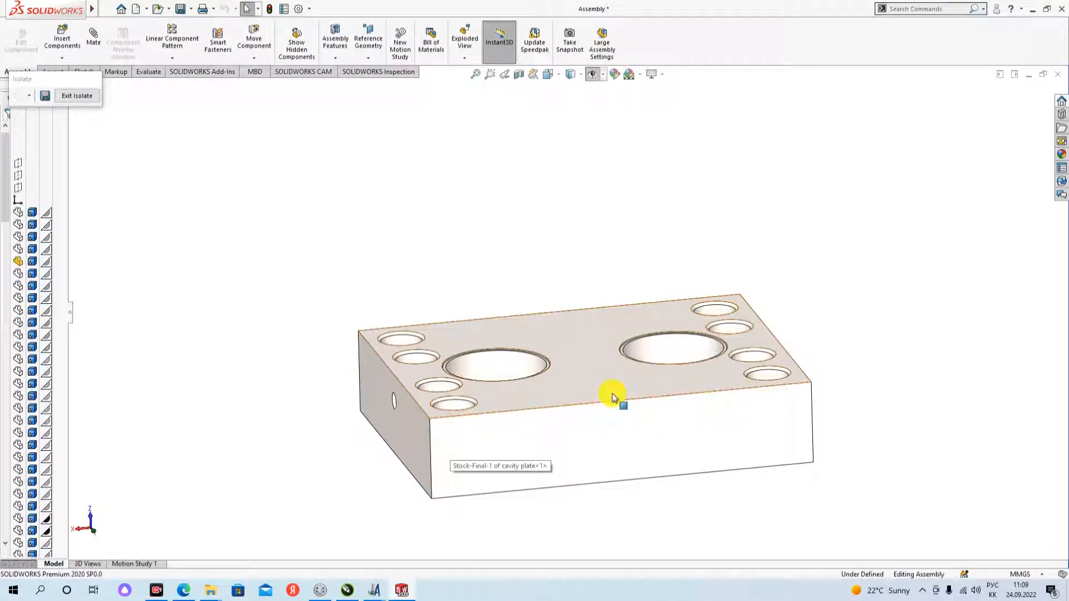
scroll(611, 400, down, 2)
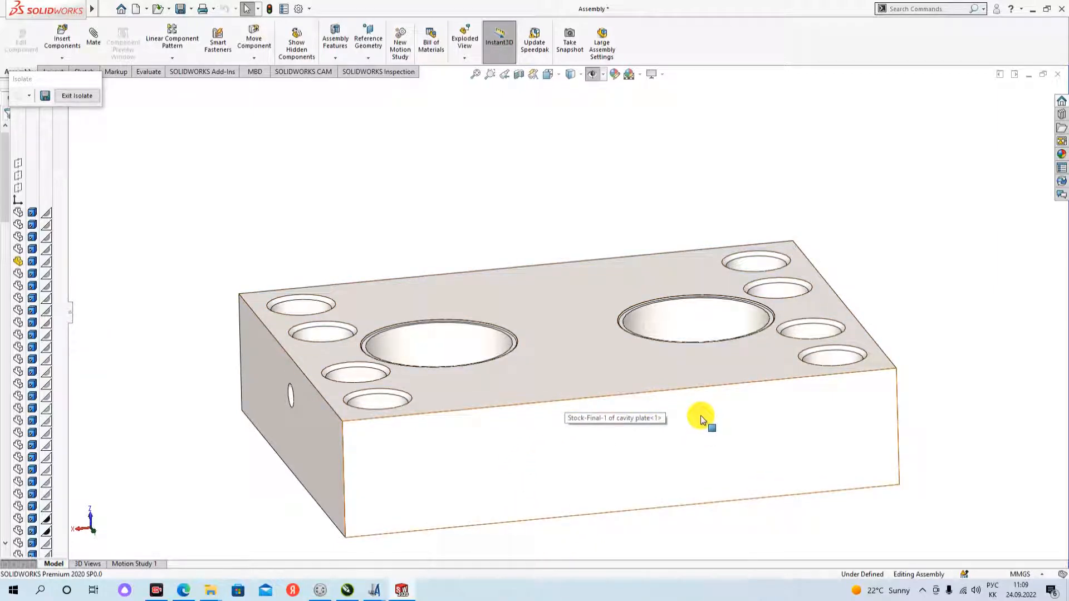
middle_drag(429, 449, 452, 508)
scroll(474, 463, down, 2)
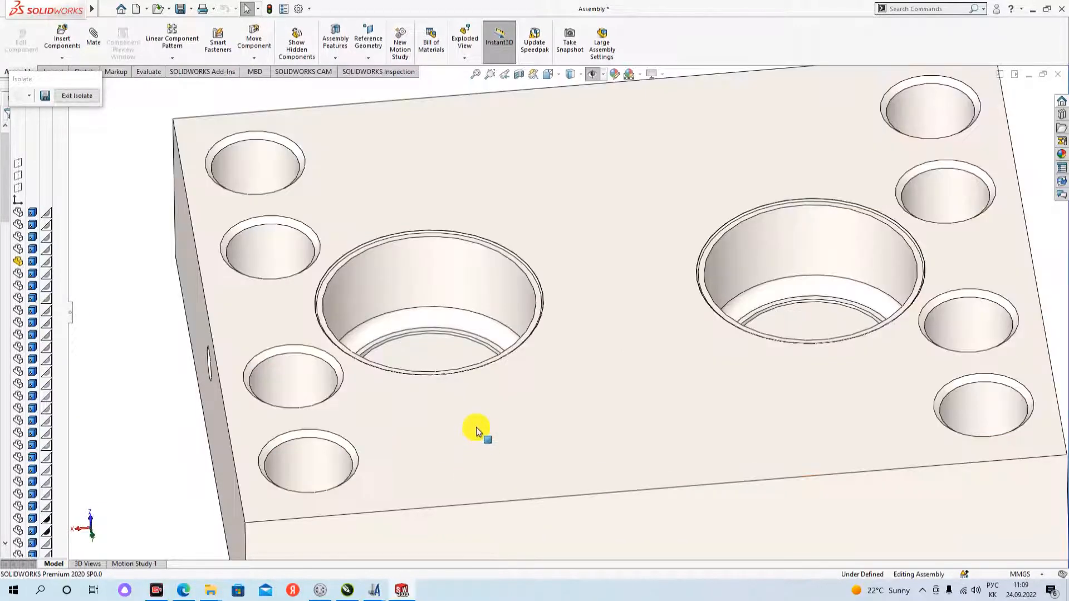
middle_drag(476, 426, 480, 460)
scroll(505, 457, up, 4)
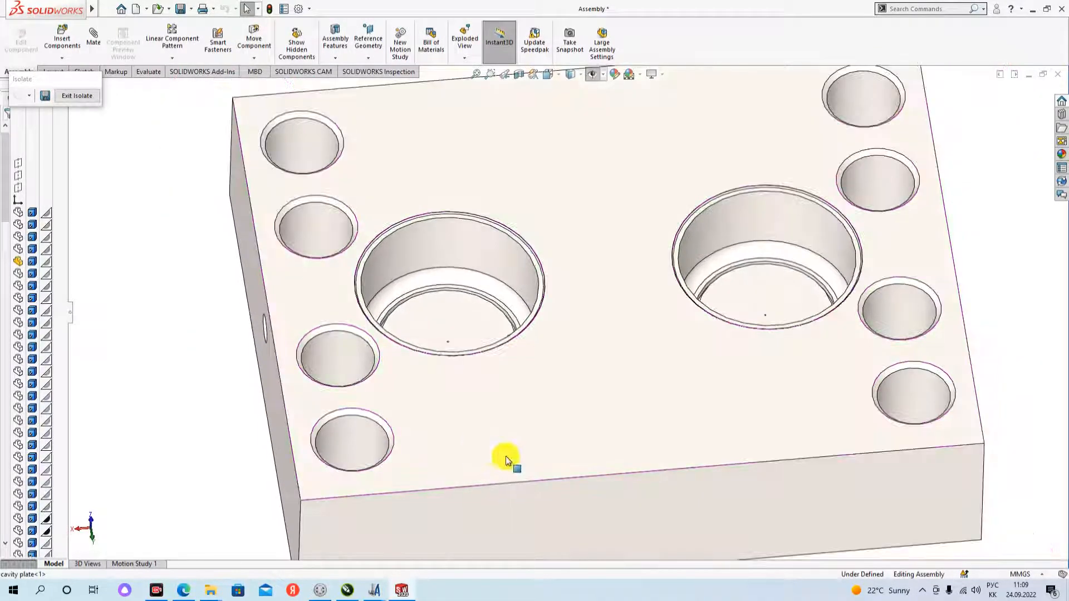
middle_drag(546, 489, 635, 374)
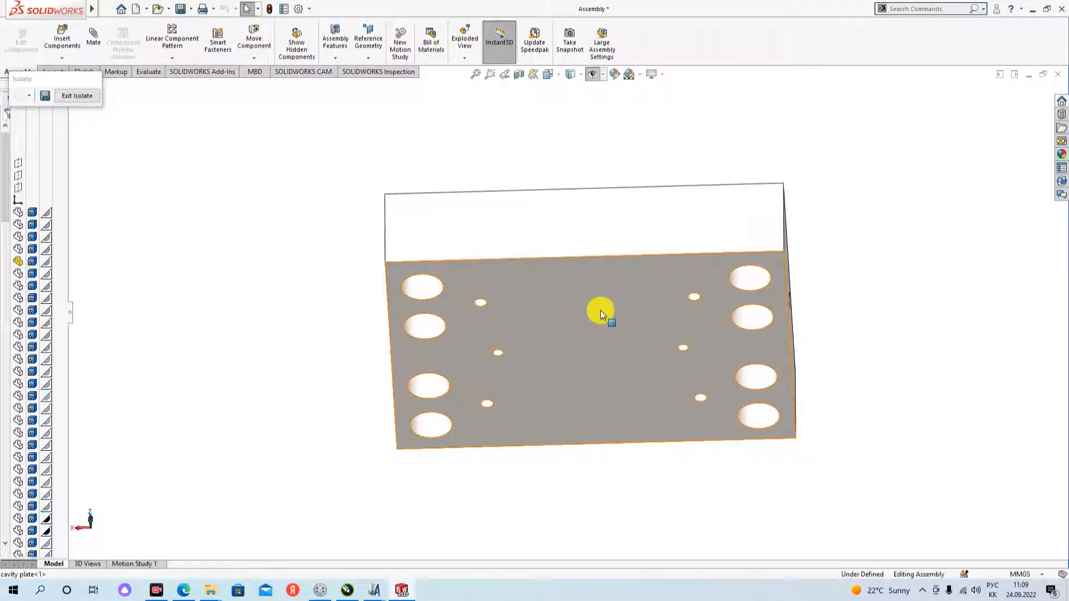
middle_drag(600, 314, 594, 408)
scroll(712, 379, down, 3)
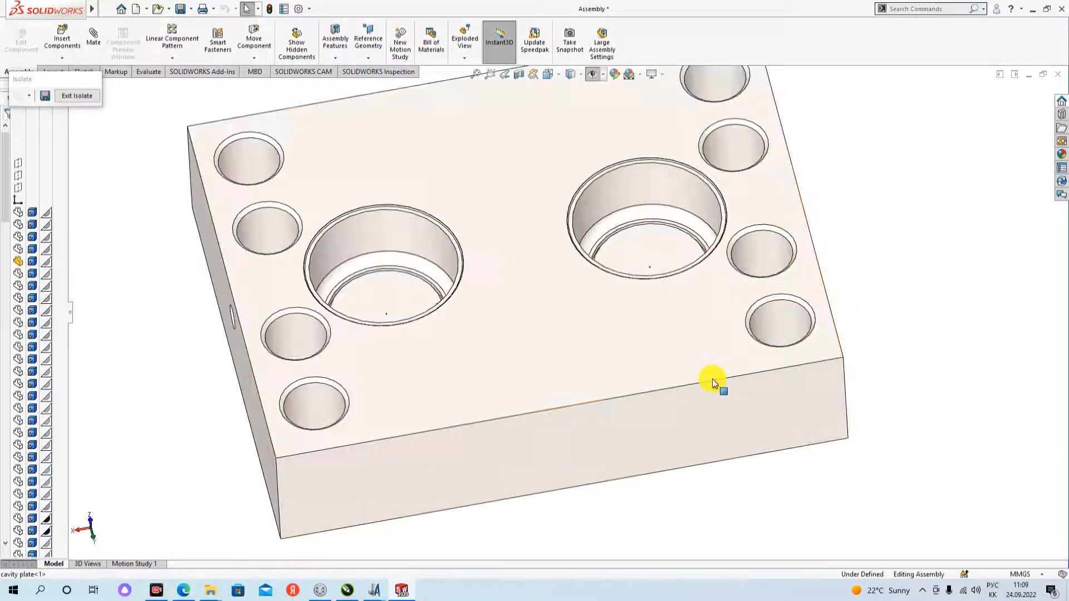
- Inspect the underside of the cavity plate, including its small holes and the large through holes
middle_drag(652, 460, 581, 272)
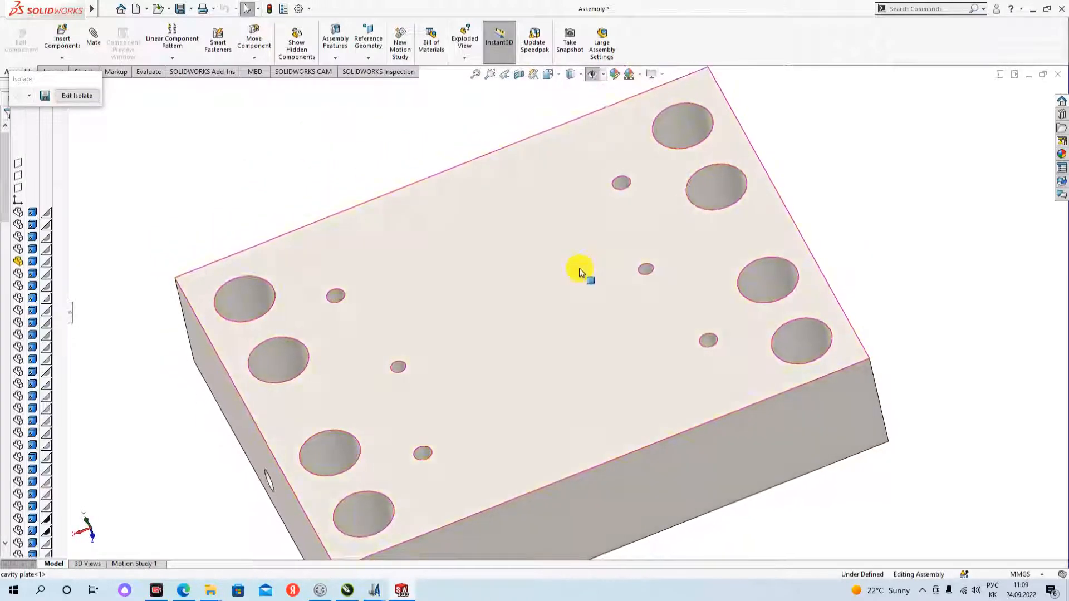
scroll(616, 317, up, 3)
scroll(620, 420, down, 1)
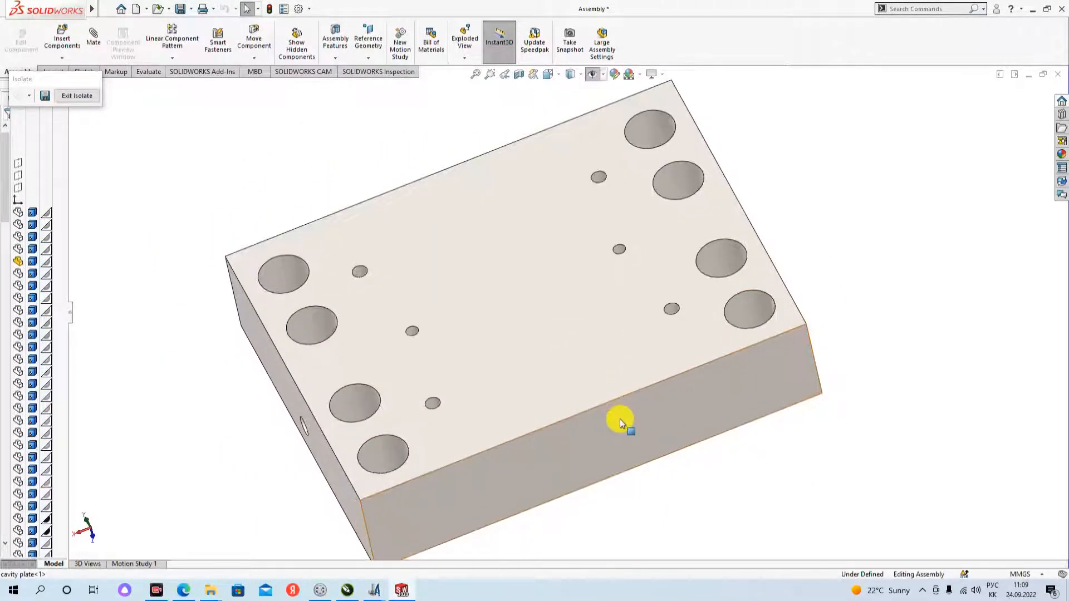
middle_drag(611, 457, 623, 409)
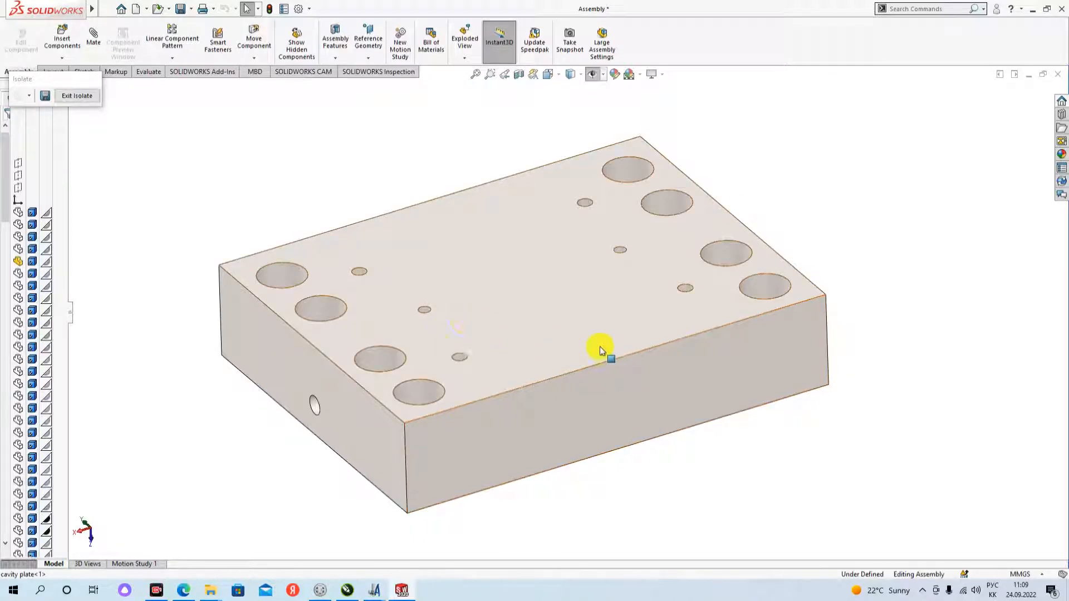
middle_drag(600, 346, 616, 359)
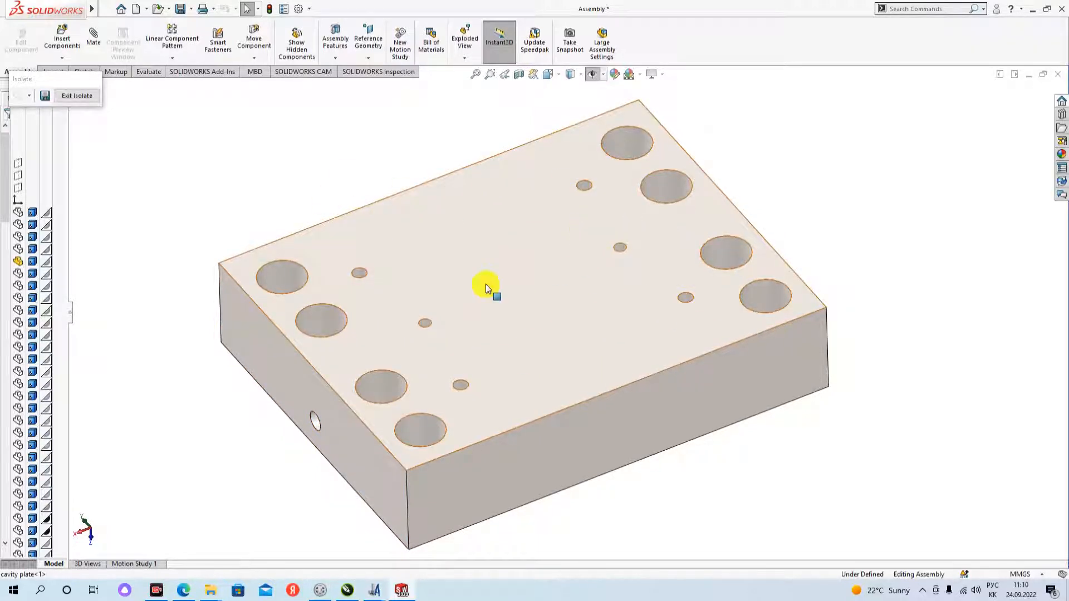
middle_drag(702, 316, 576, 122)
- Examine the cavity plate's top face from the opposite corner, including the stepped rim of the cavity near the side hole
middle_drag(567, 404, 604, 386)
scroll(551, 387, down, 3)
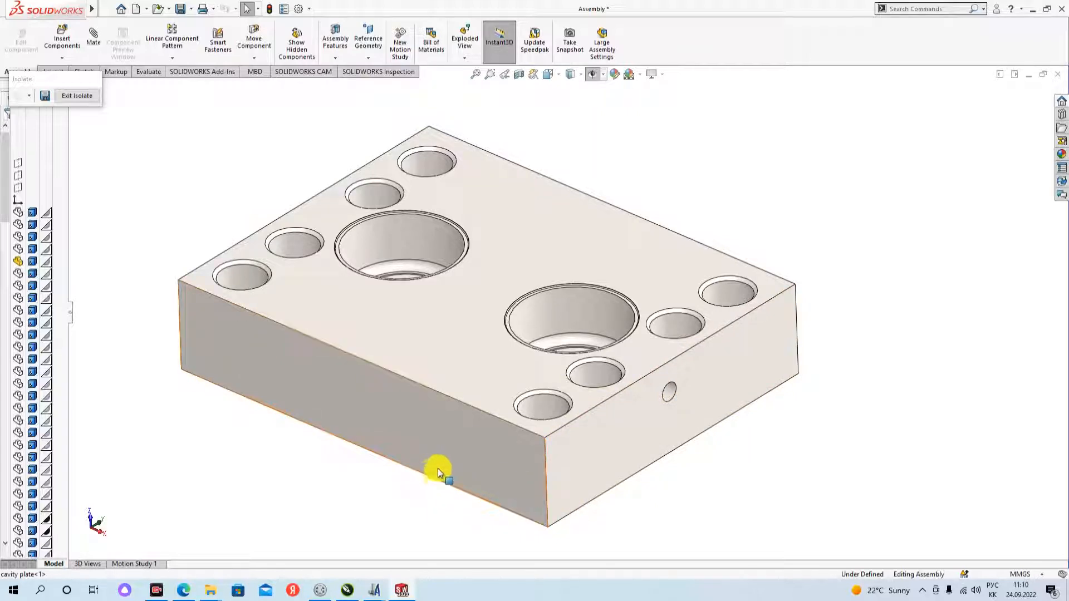
scroll(453, 463, up, 1)
scroll(402, 399, down, 2)
scroll(489, 412, up, 1)
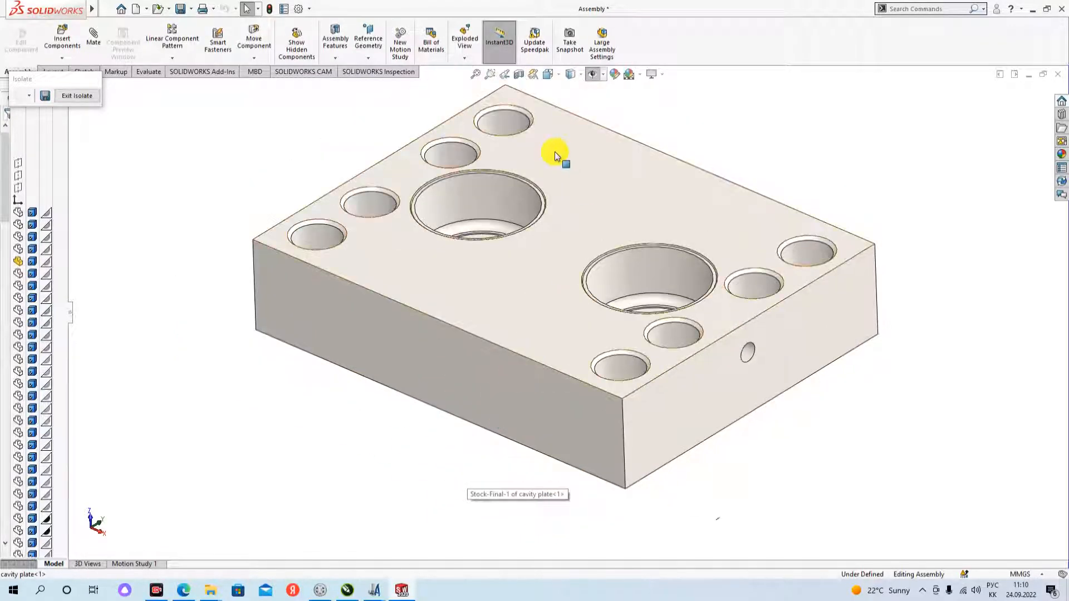
scroll(555, 152, down, 2)
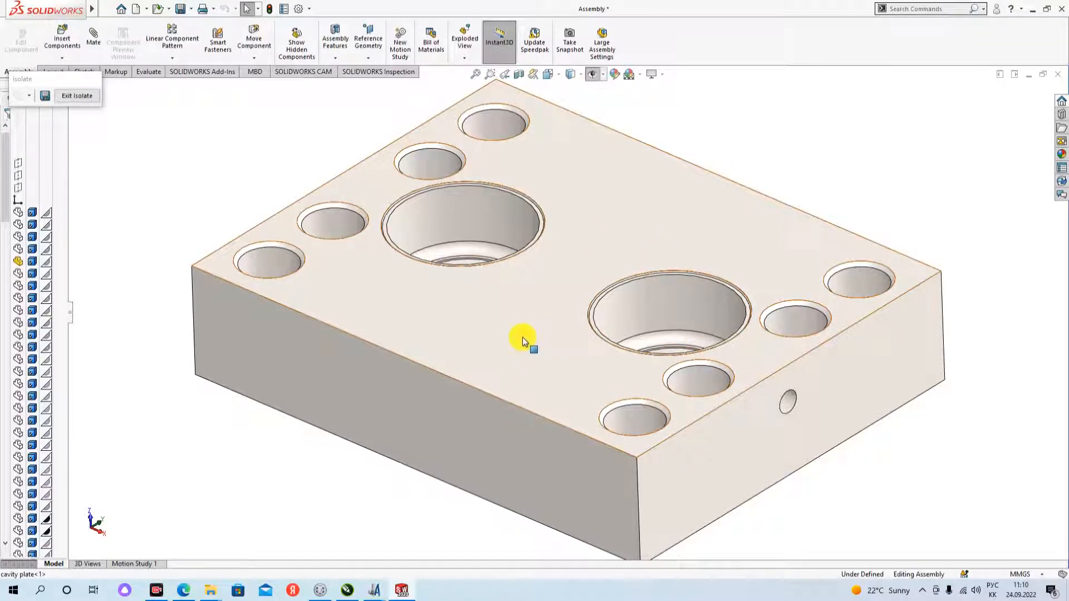
middle_drag(499, 501, 529, 459)
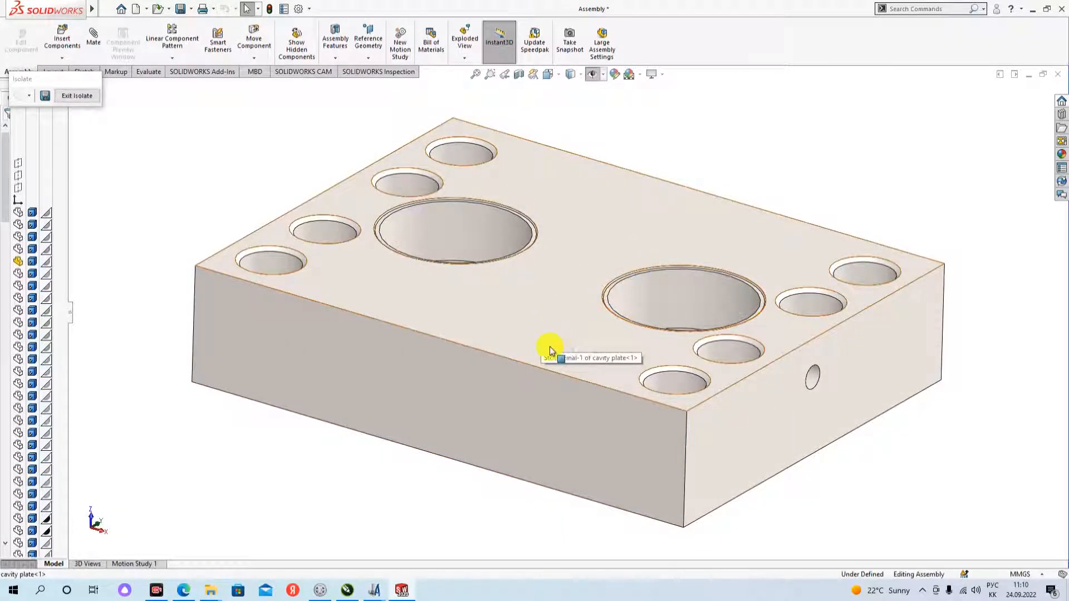
scroll(703, 302, down, 6)
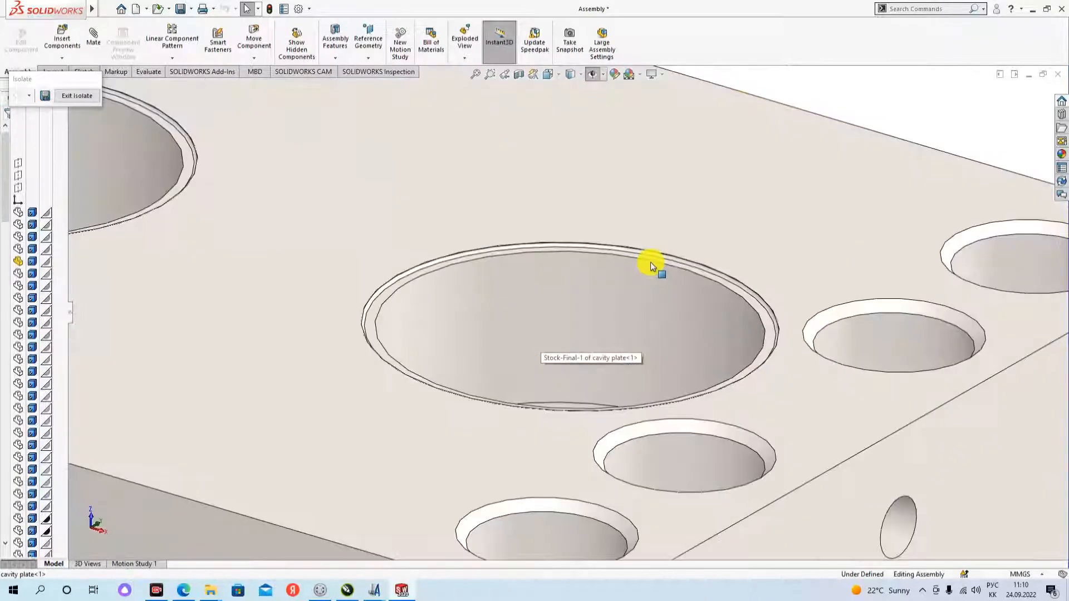
scroll(664, 258, down, 3)
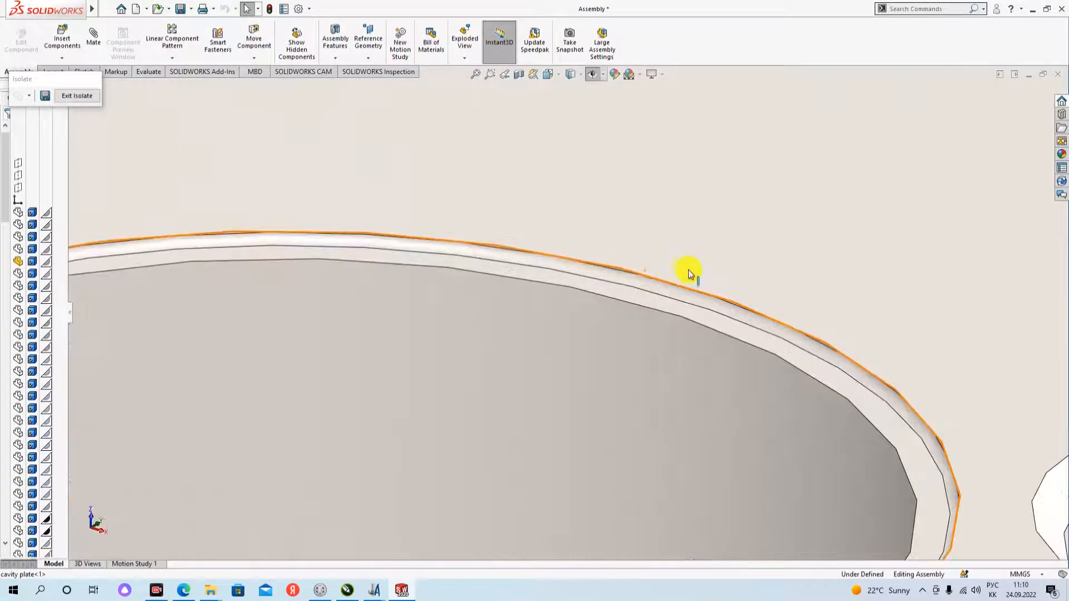
scroll(689, 274, up, 10)
scroll(508, 348, down, 2)
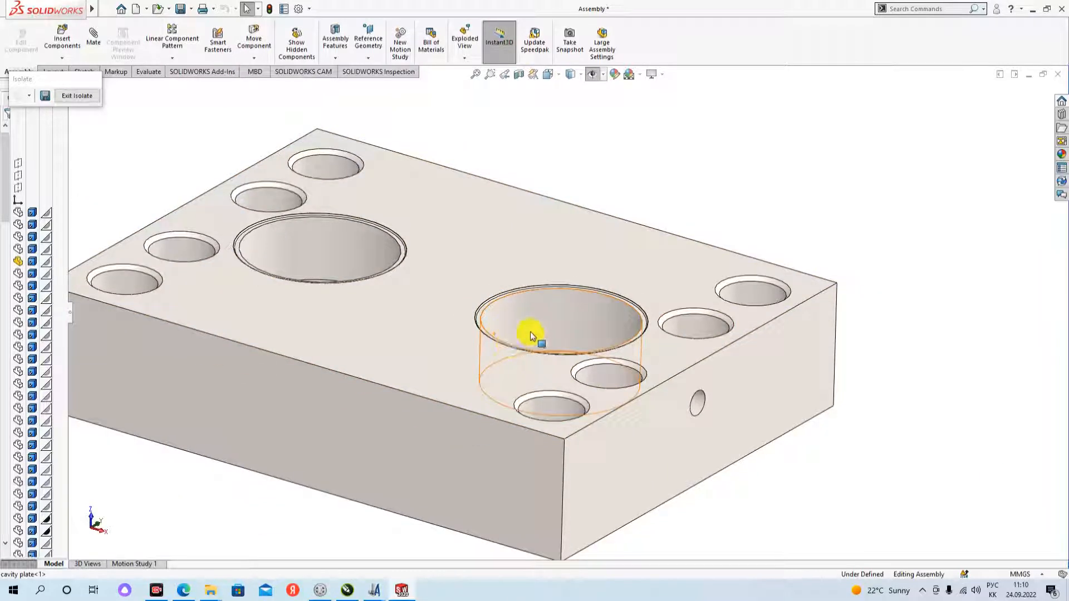
- Examine the isolated cavity plate's top face, including both round cavities and the end holes, from its opposite long sides
scroll(537, 334, up, 3)
scroll(468, 319, down, 2)
scroll(494, 321, up, 1)
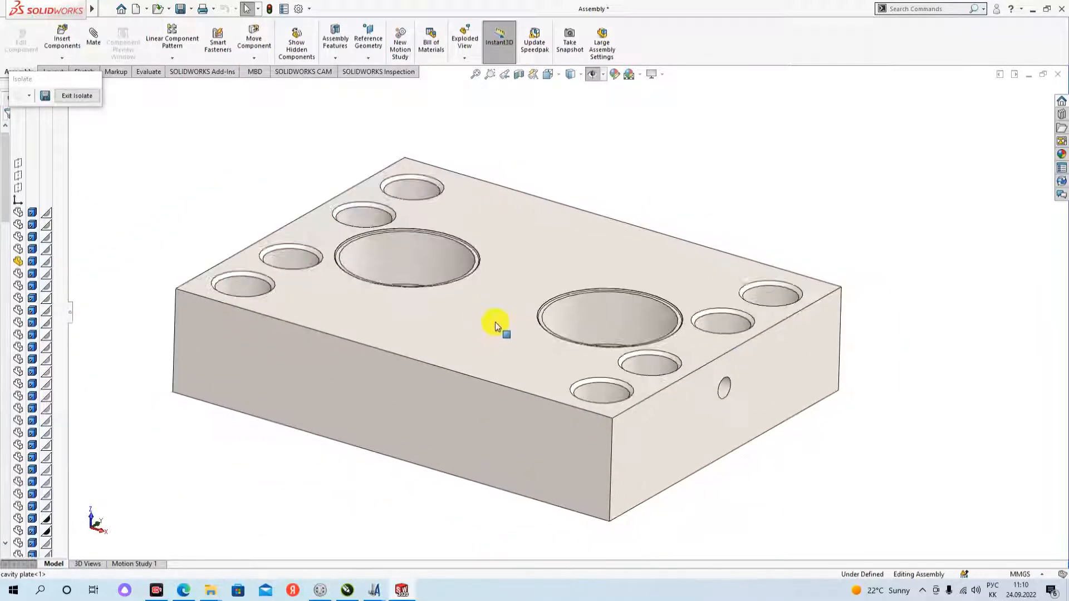
scroll(398, 270, down, 2)
scroll(494, 298, up, 1)
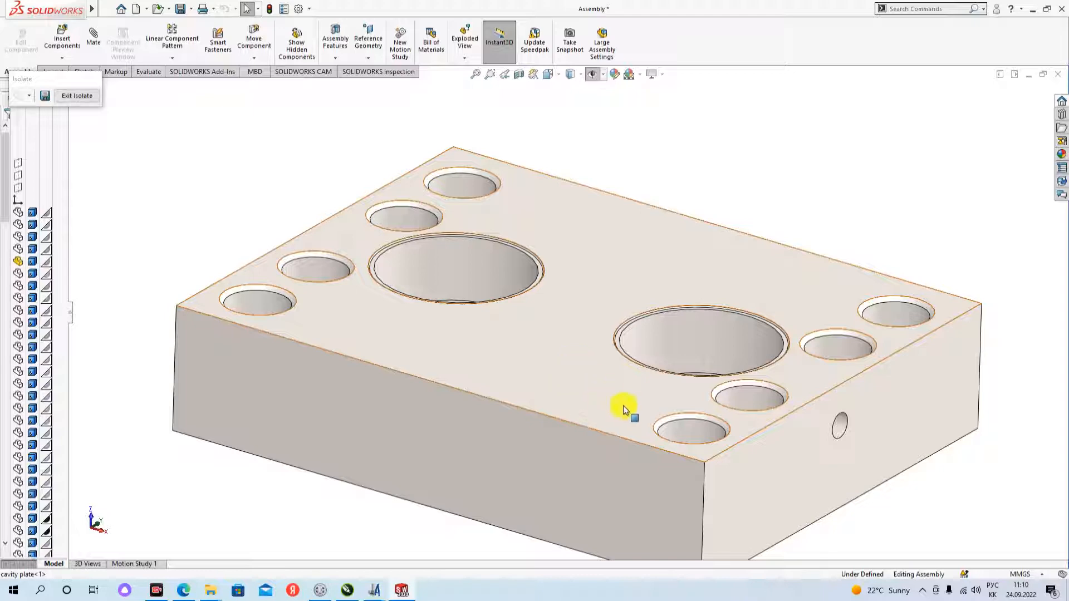
scroll(622, 339, up, 2)
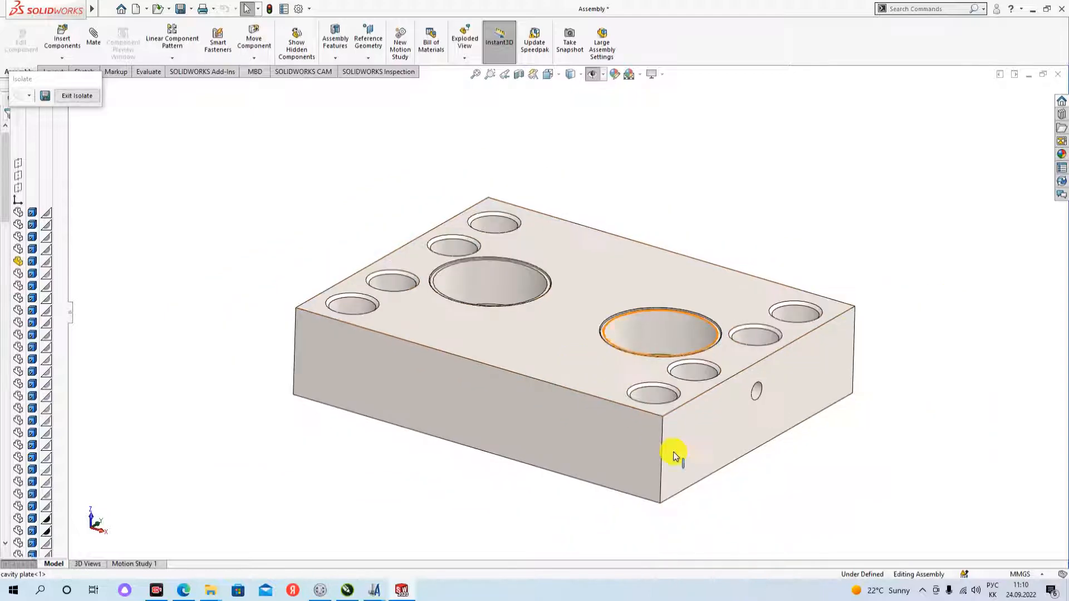
scroll(675, 456, down, 2)
middle_drag(680, 489, 557, 308)
middle_drag(472, 373, 644, 401)
scroll(579, 366, down, 3)
middle_drag(579, 366, 632, 367)
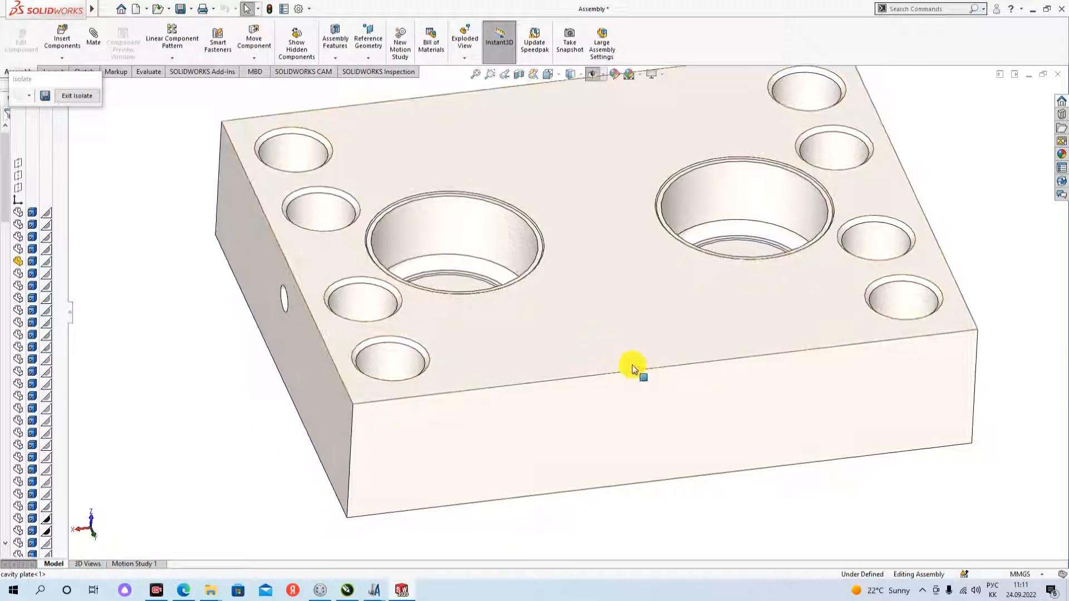
scroll(632, 367, up, 1)
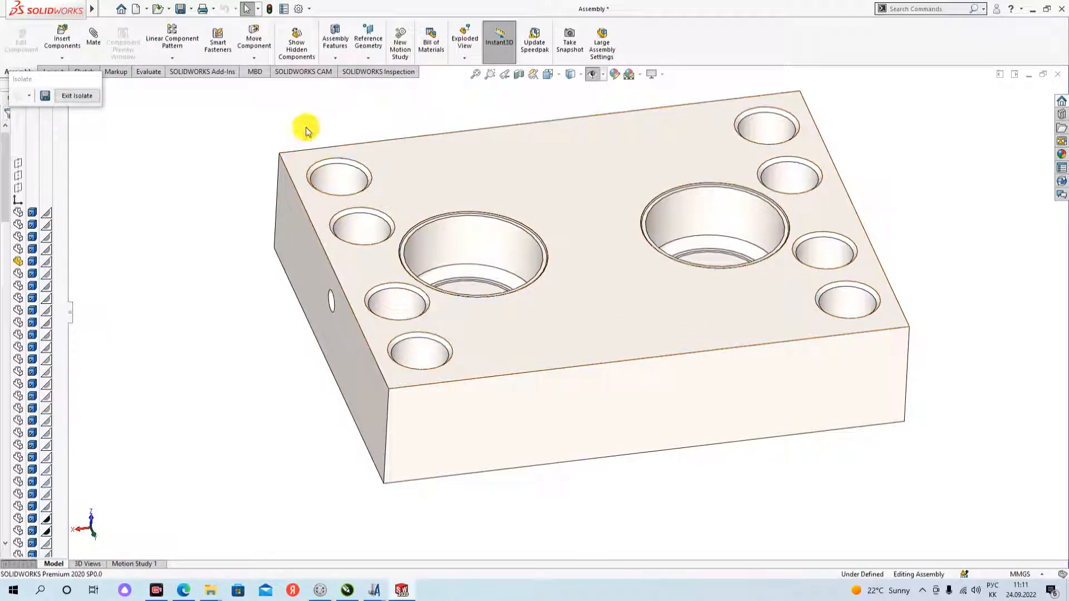
- Inspect the chamfered rims of the holes along the plate's short edges and identify the feature behind the corner hole's chamfer
scroll(312, 134, down, 3)
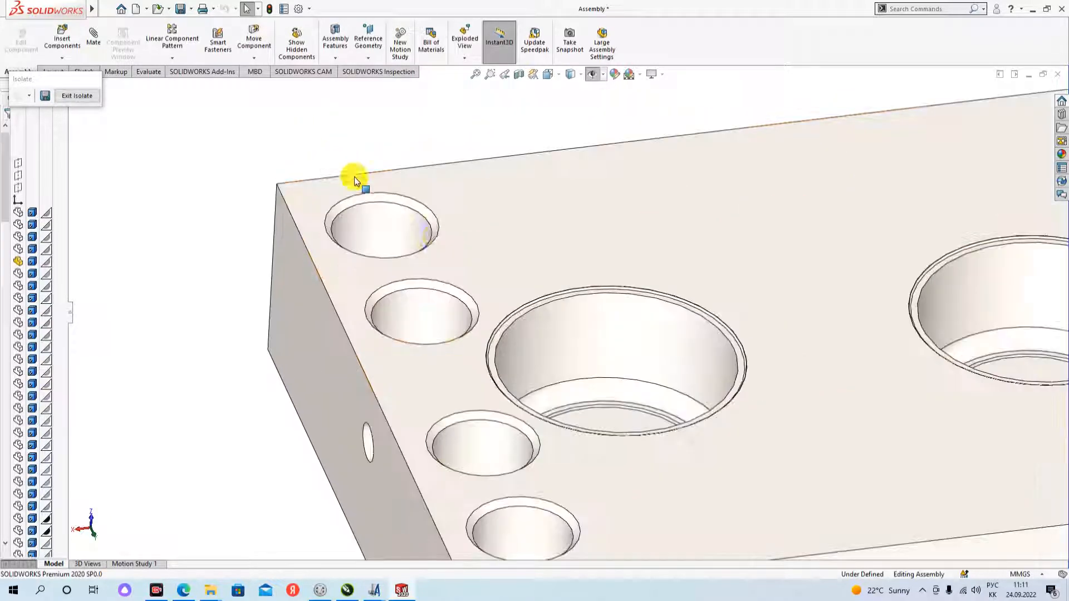
click(409, 206)
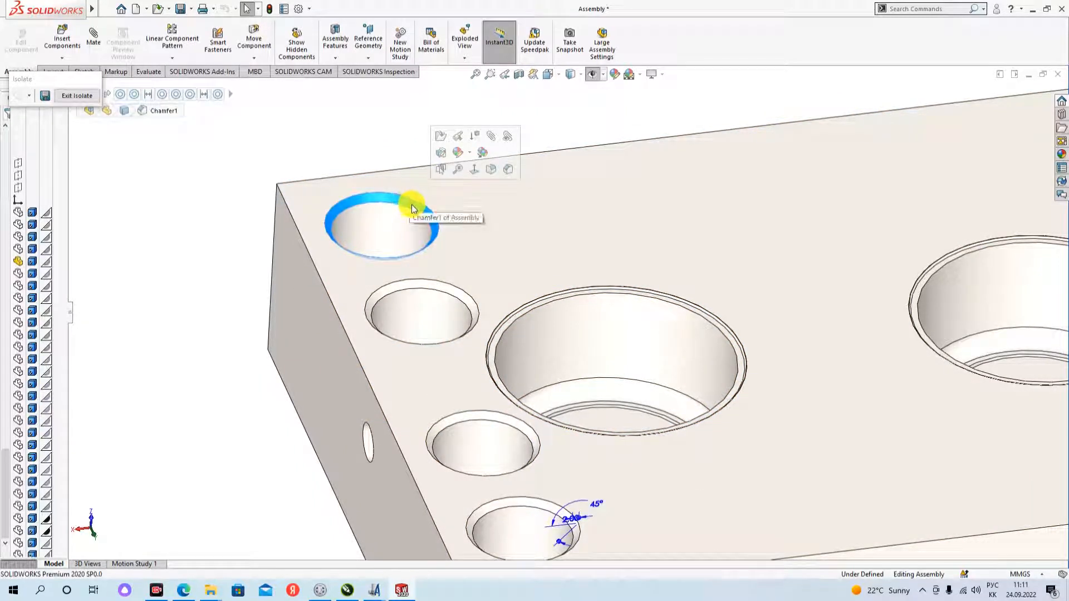
scroll(457, 237, up, 5)
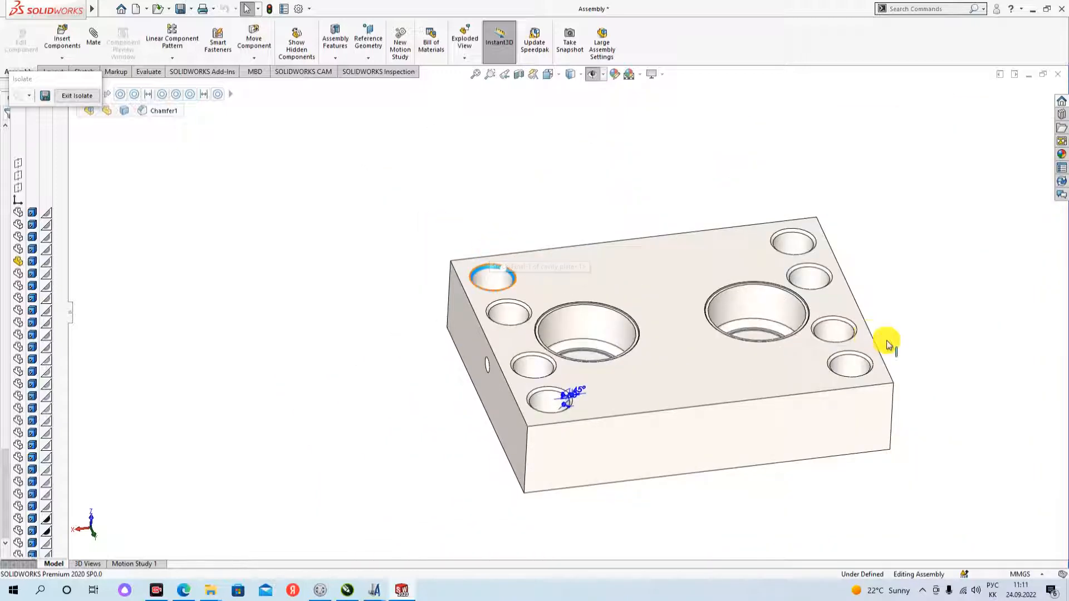
scroll(869, 359, down, 2)
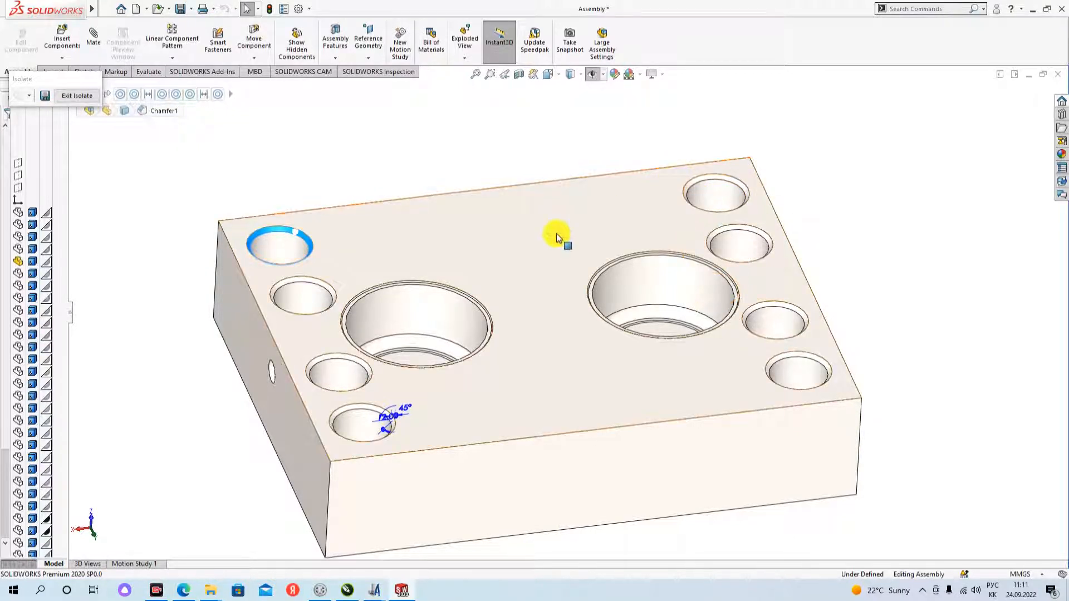
scroll(304, 244, down, 2)
right_click(310, 239)
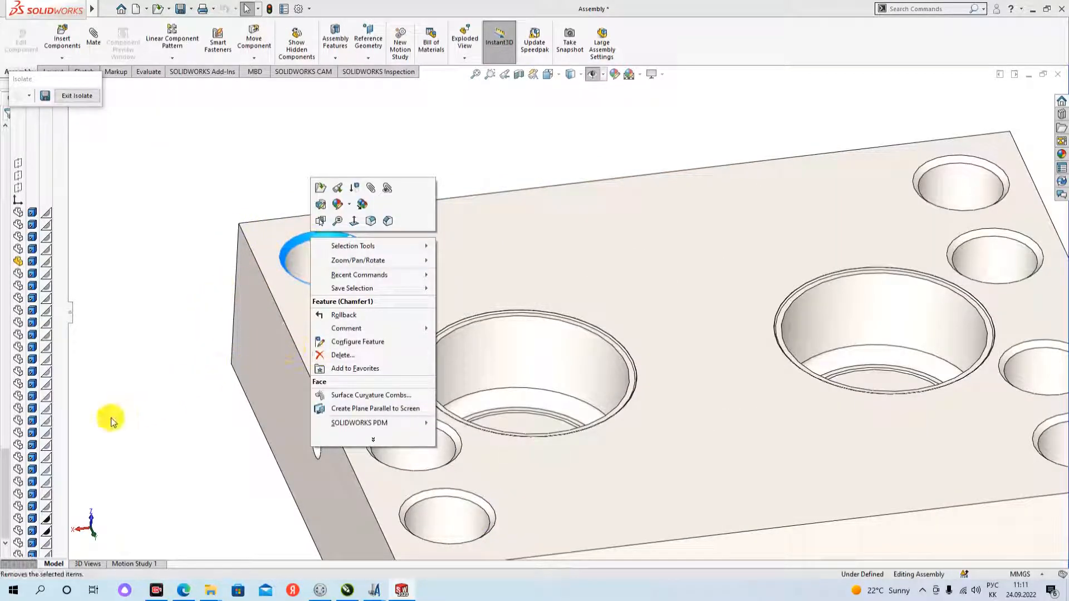
click(101, 342)
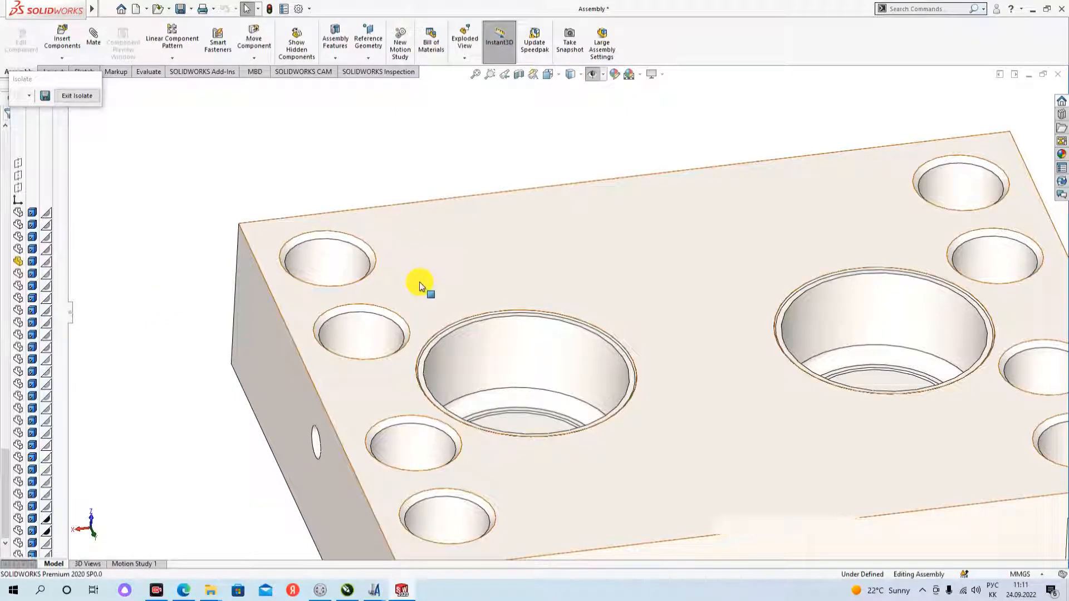
scroll(426, 295, up, 3)
scroll(789, 405, down, 3)
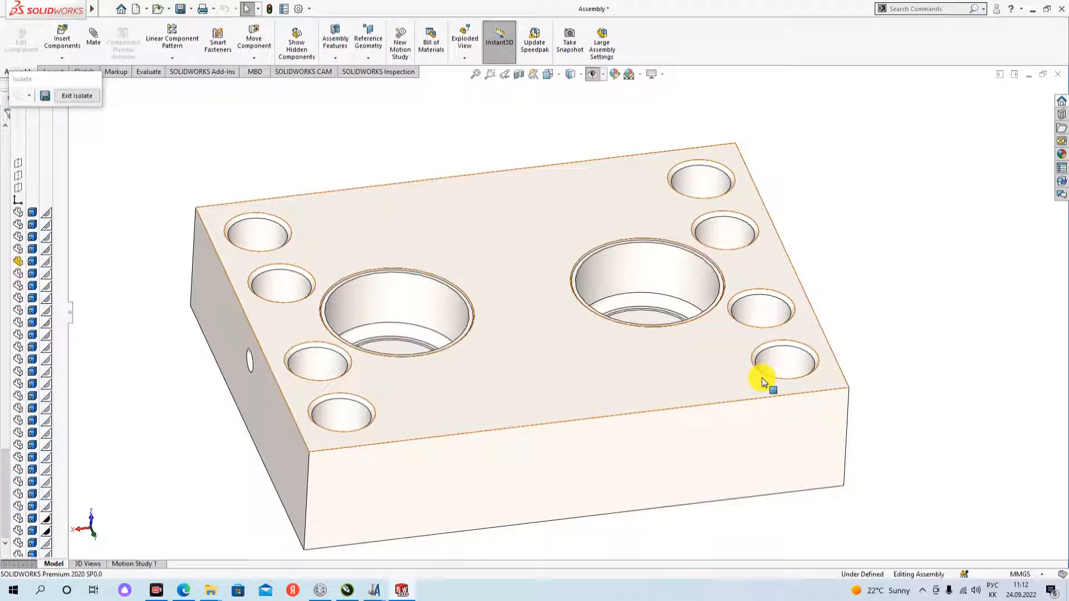
scroll(796, 365, down, 3)
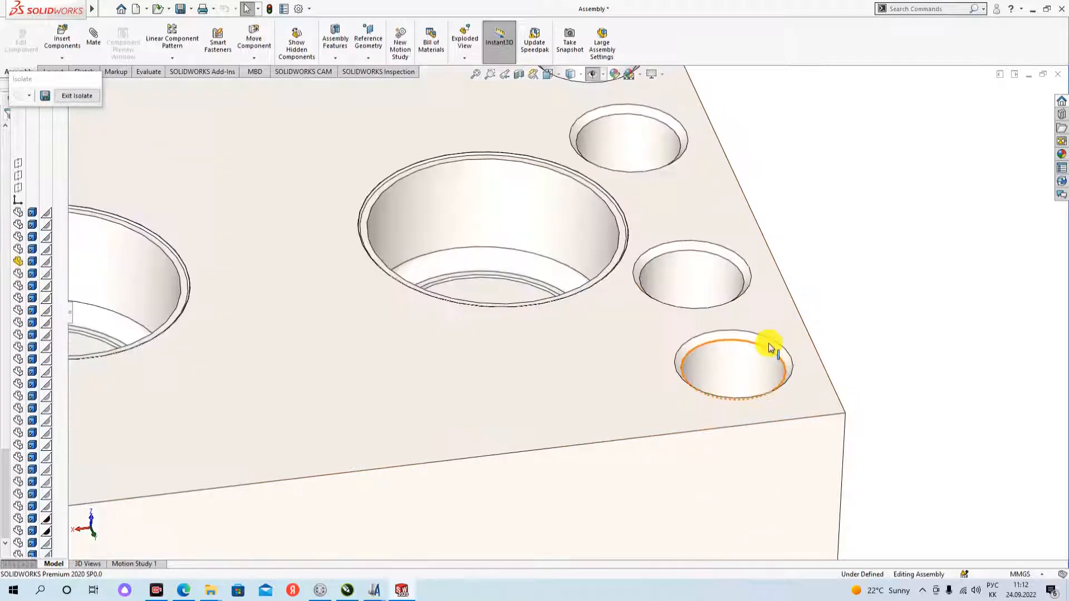
scroll(755, 354, up, 3)
- Exit the isolated view and open the cavity plate part in its own window, displayed shaded with edges
click(79, 97)
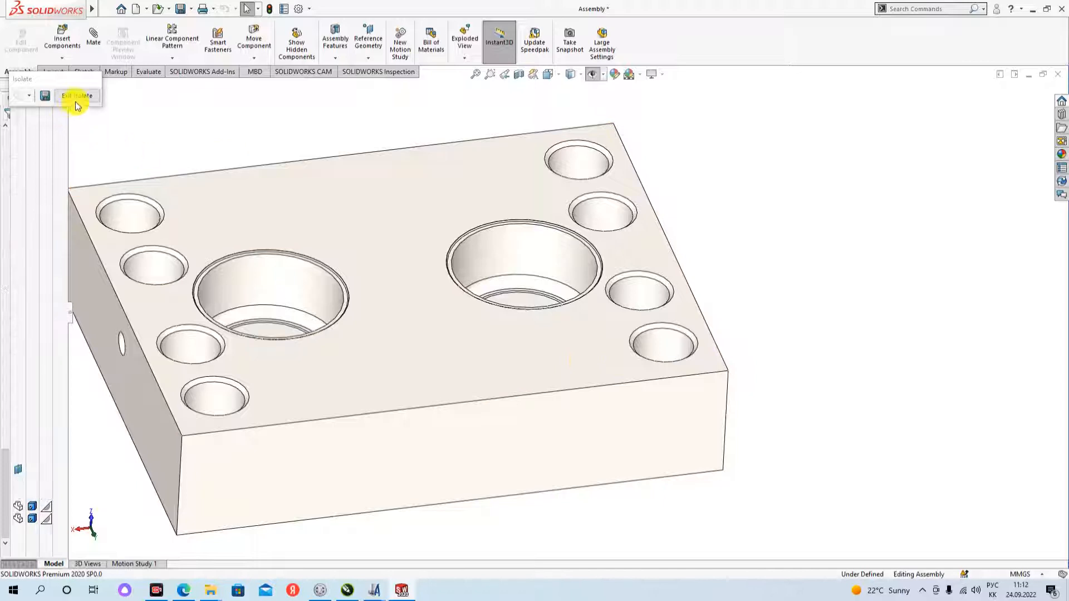
click(492, 365)
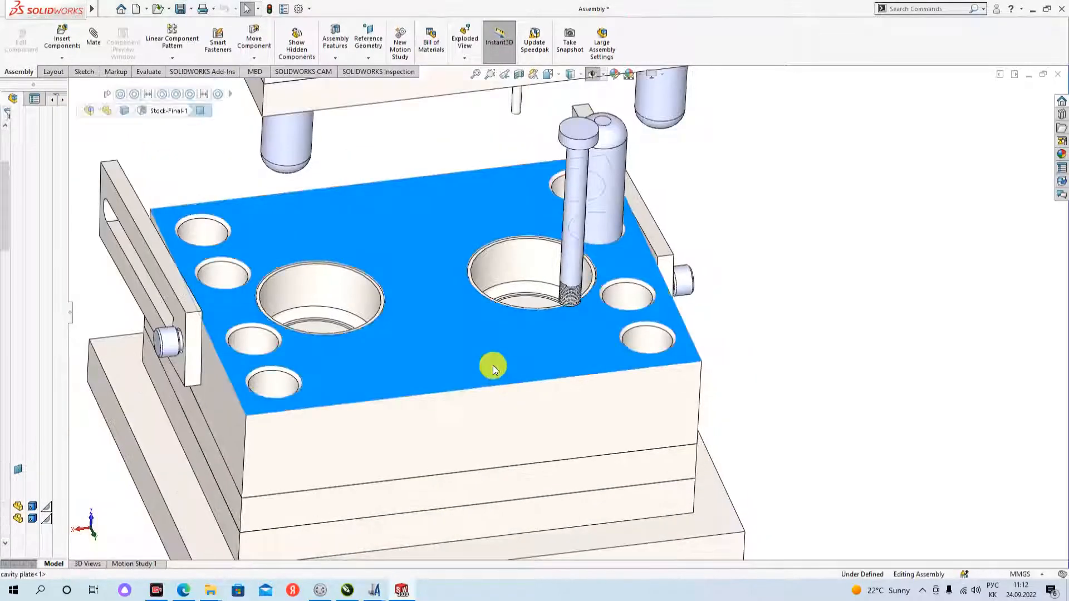
click(524, 301)
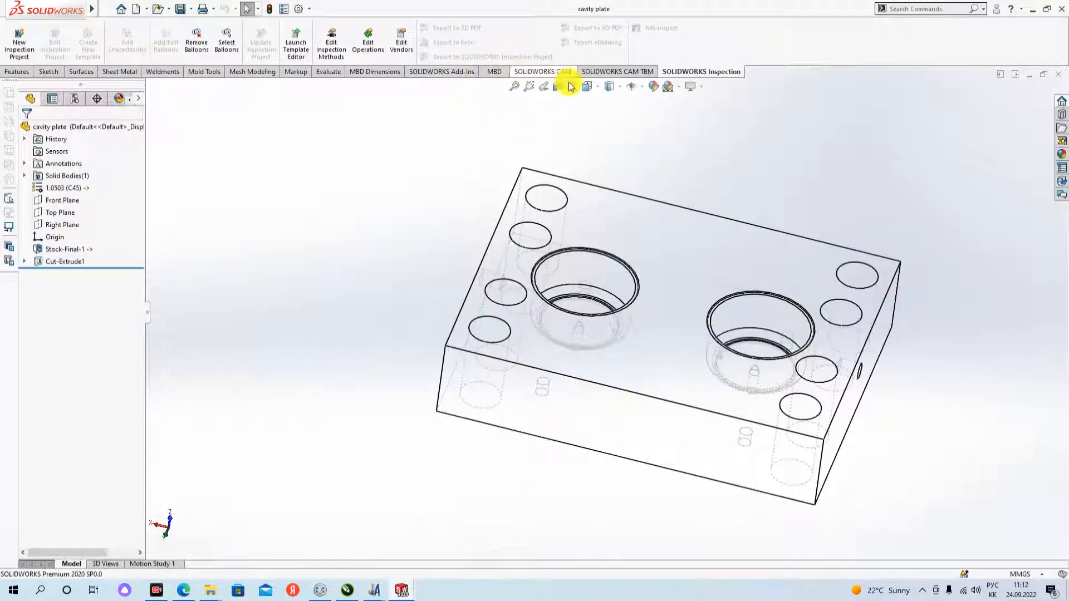
click(621, 88)
click(613, 114)
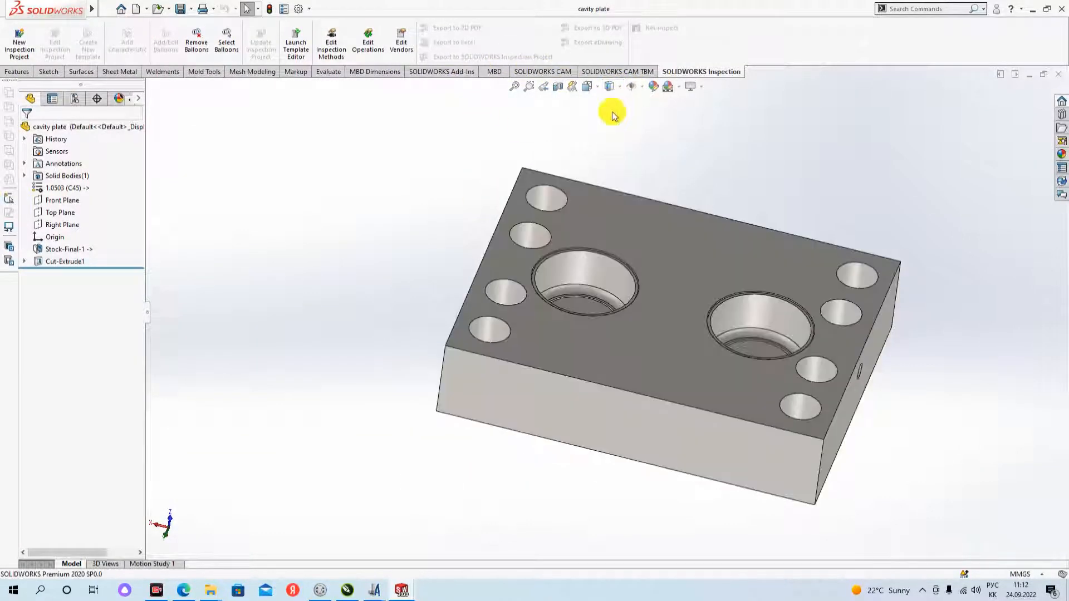
- Start a chamfer on the top rim of the corner hole in the row beside the side hole, with a 1 mm distance
mouse_move(814, 403)
middle_down()
mouse_move(790, 385)
mouse_move(832, 410)
middle_up()
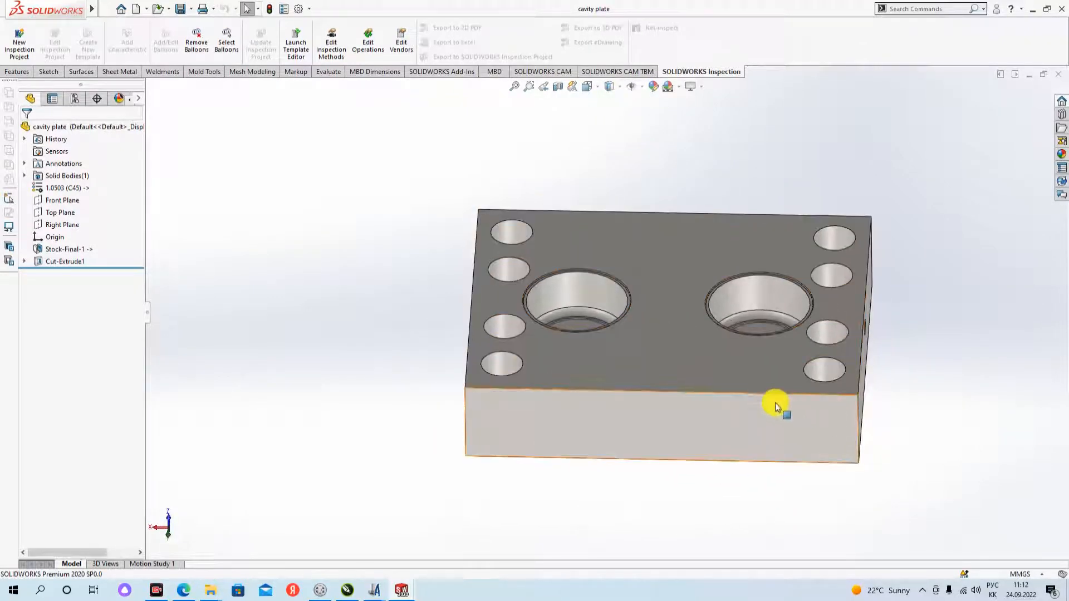
scroll(775, 405, down, 3)
scroll(520, 384, up, 3)
middle_drag(513, 377, 518, 332)
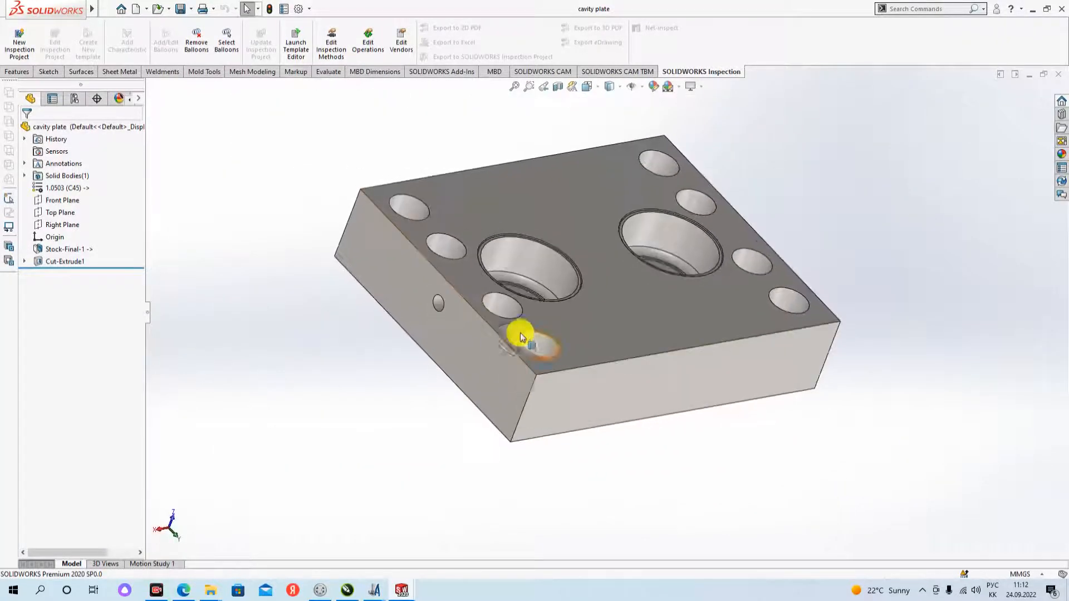
scroll(596, 353, down, 3)
middle_drag(597, 352, 566, 353)
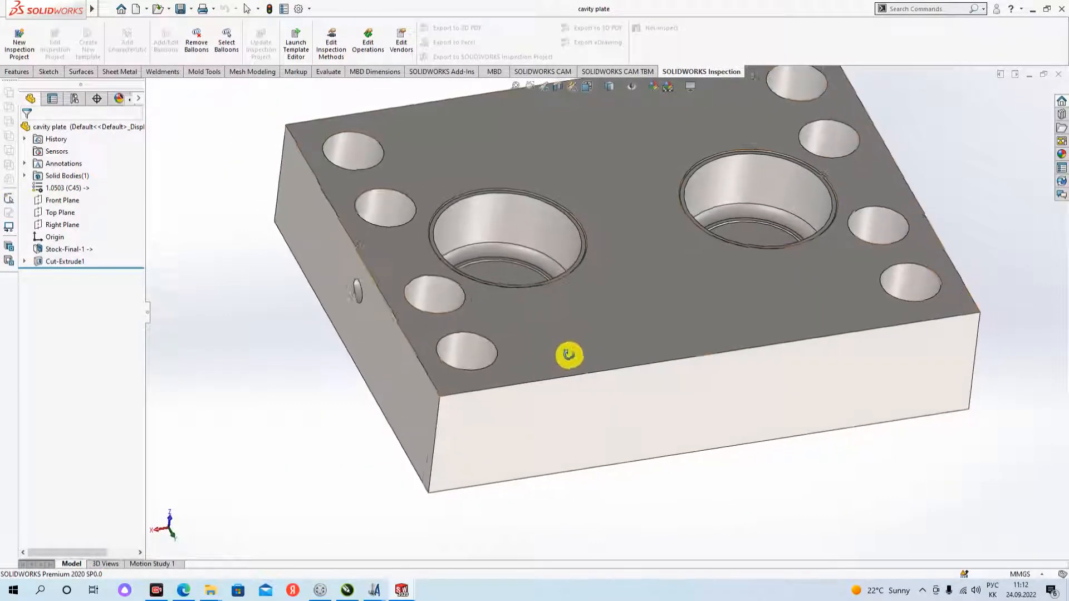
click(481, 337)
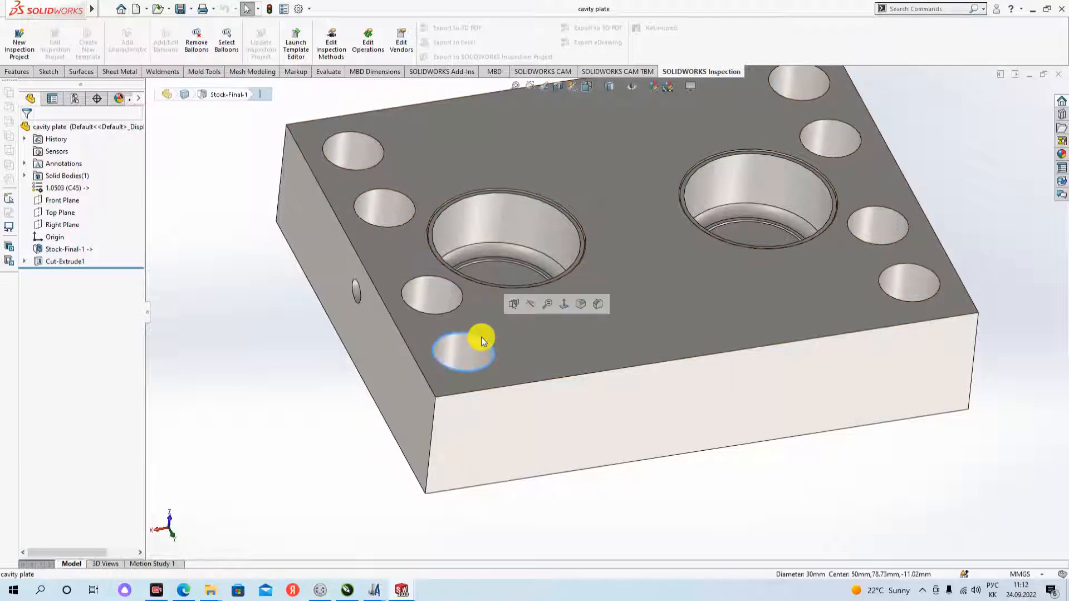
click(599, 304)
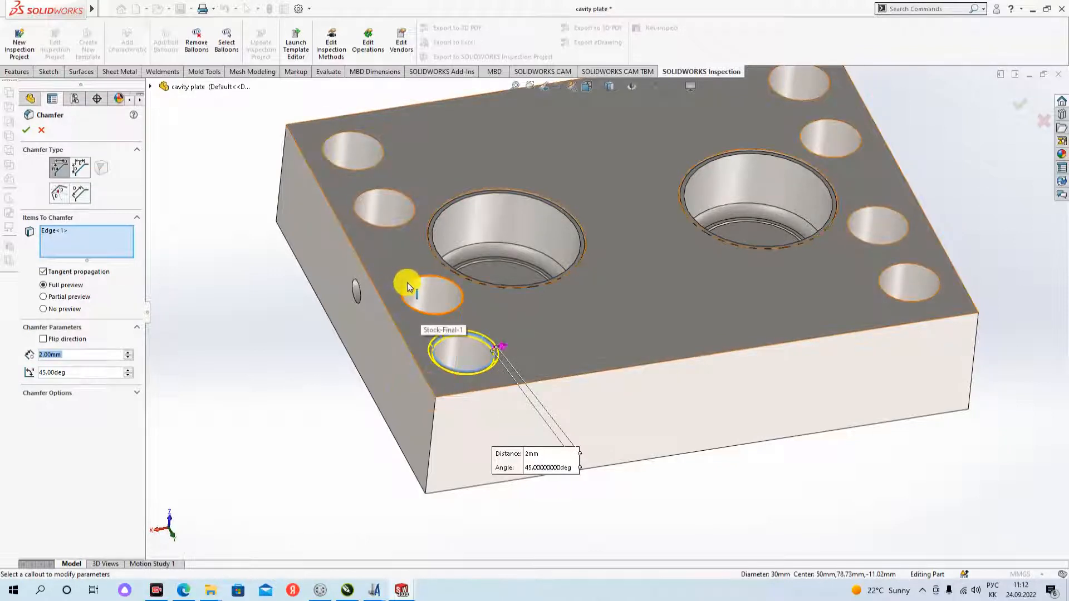
text(1)
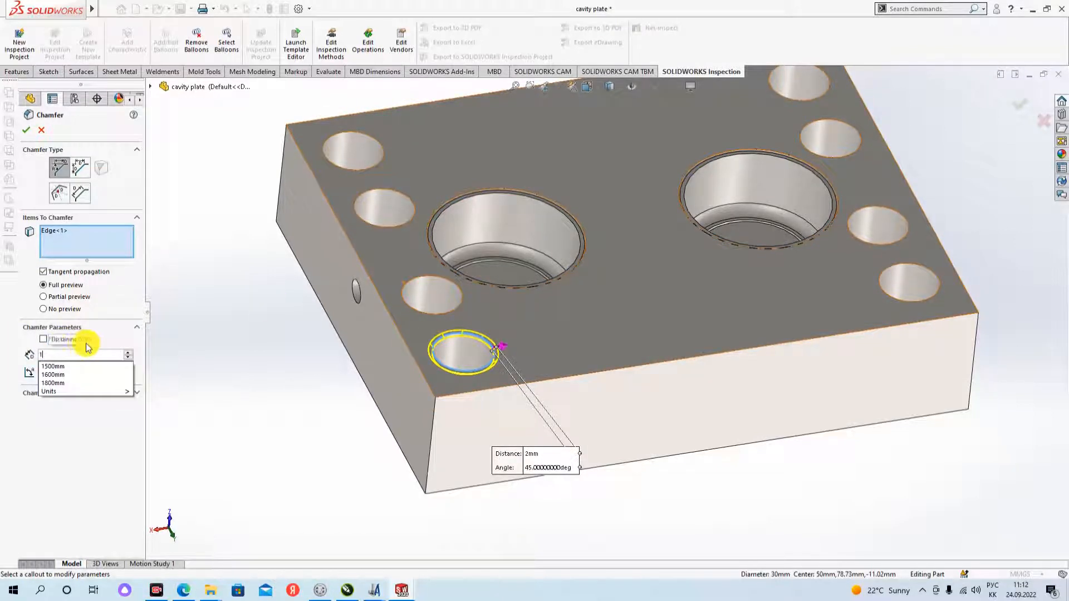
key(Return)
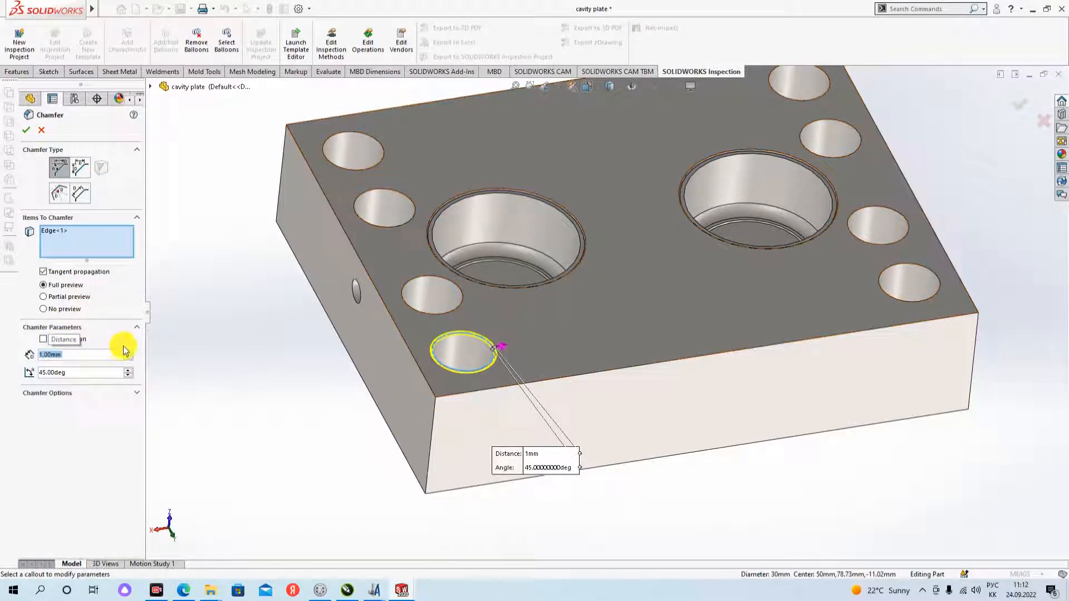
- Add the top rims of the other seven holes along the plate's two short edges to the chamfer
click(429, 277)
click(372, 189)
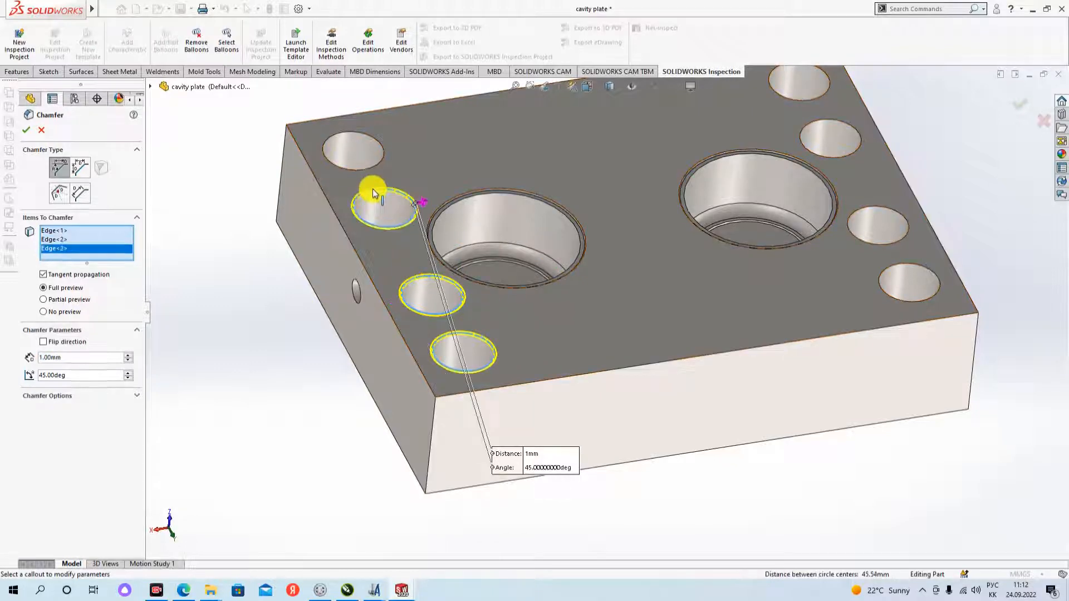
click(352, 130)
scroll(392, 242, down, 3)
scroll(542, 334, up, 6)
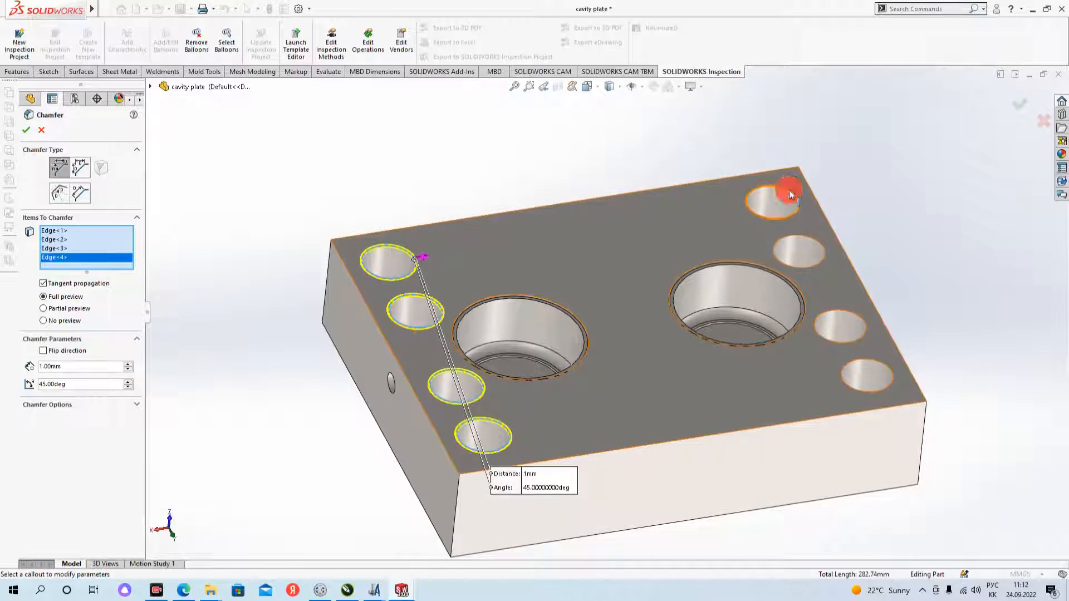
click(789, 189)
click(820, 243)
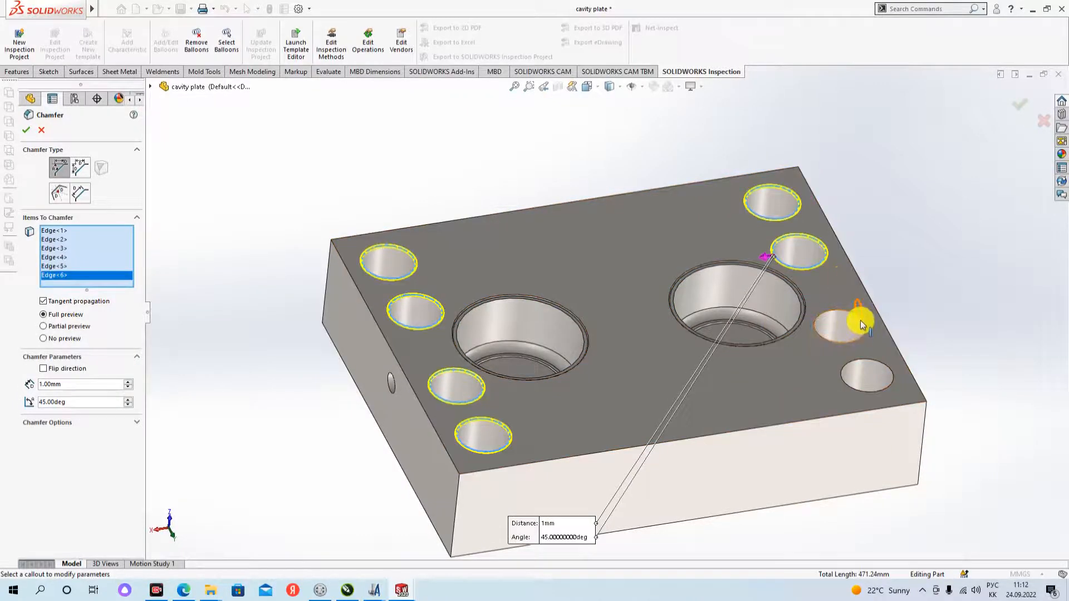
click(867, 327)
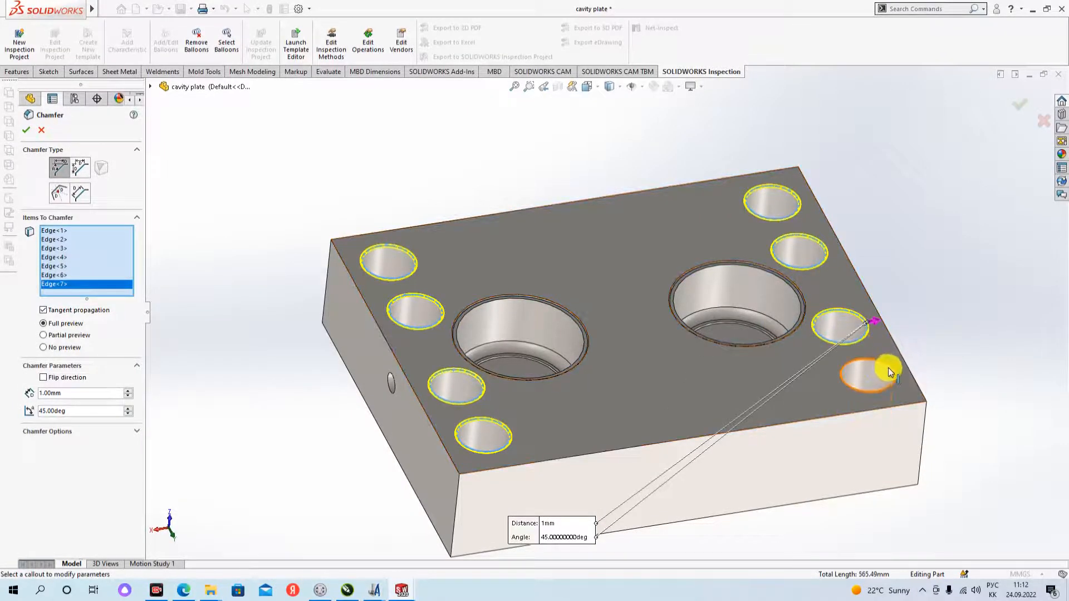
click(888, 368)
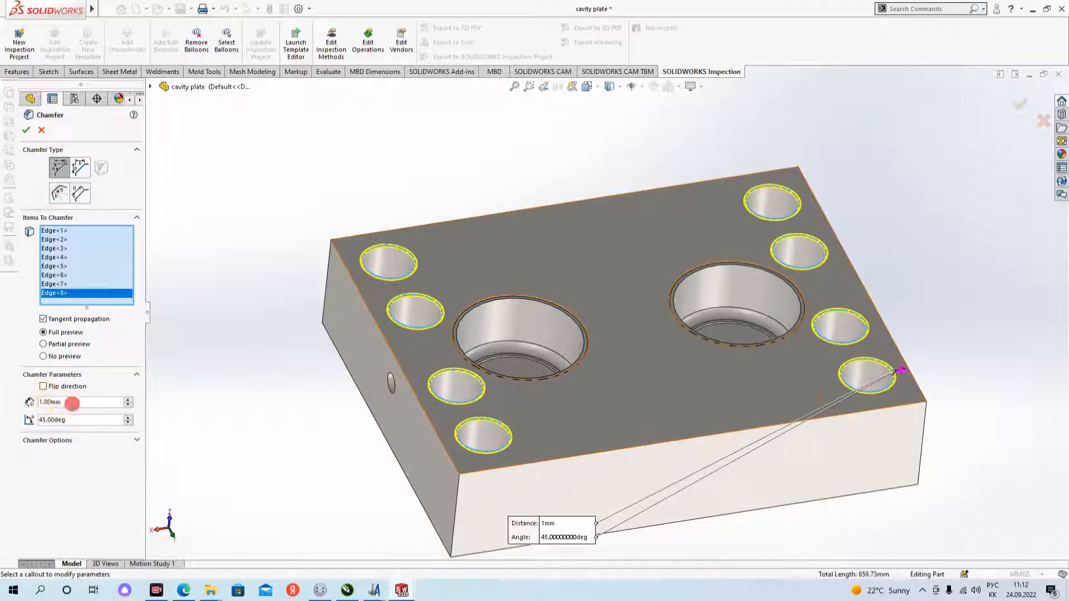
- Set the chamfer distance to 2 mm and apply the chamfer to all eight hole rims
click(71, 403)
text(2)
key(Return)
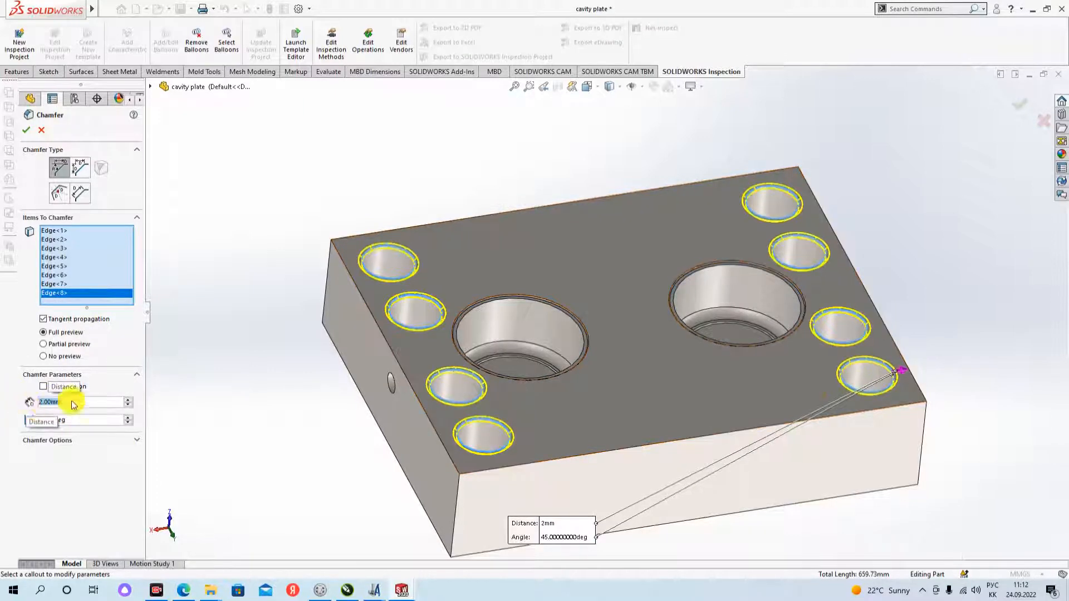
click(28, 134)
- Start a 2 mm, 45-degree chamfer on the four outer edges of the plate's top face
middle_drag(716, 382, 561, 460)
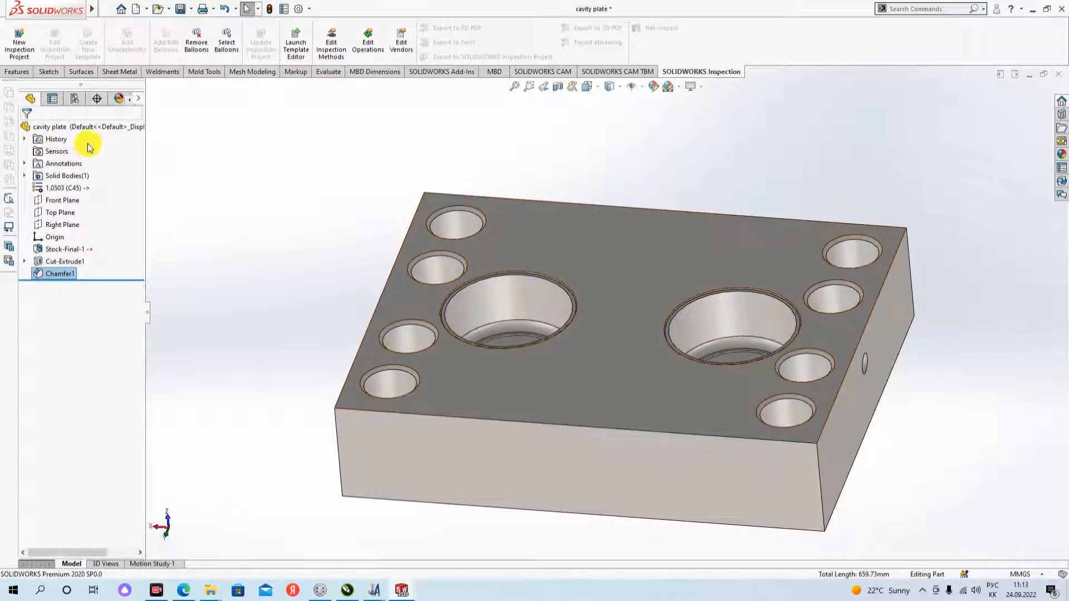
click(19, 72)
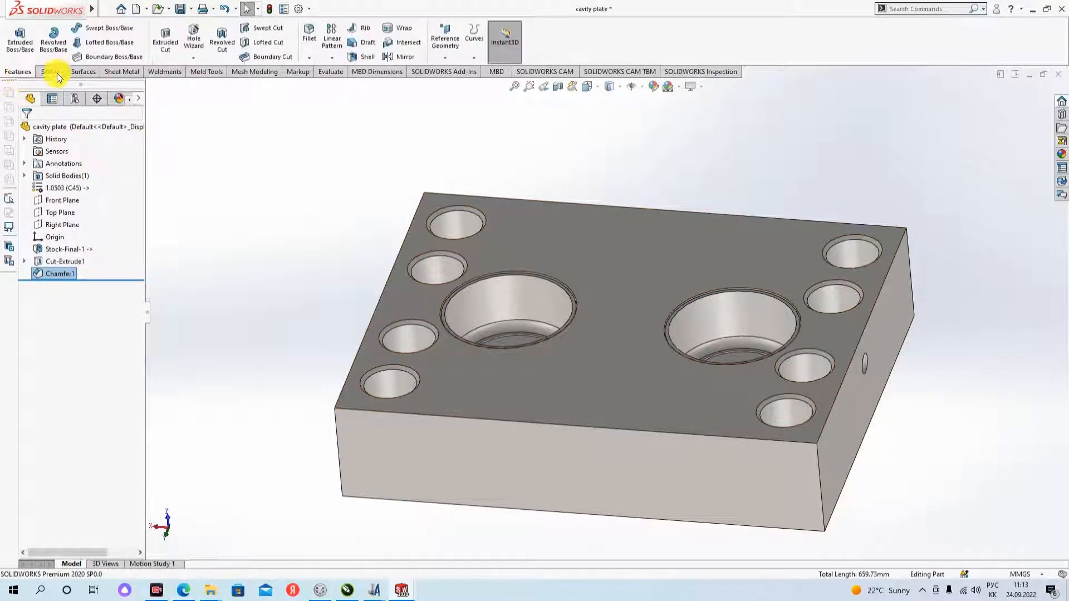
click(309, 57)
click(326, 87)
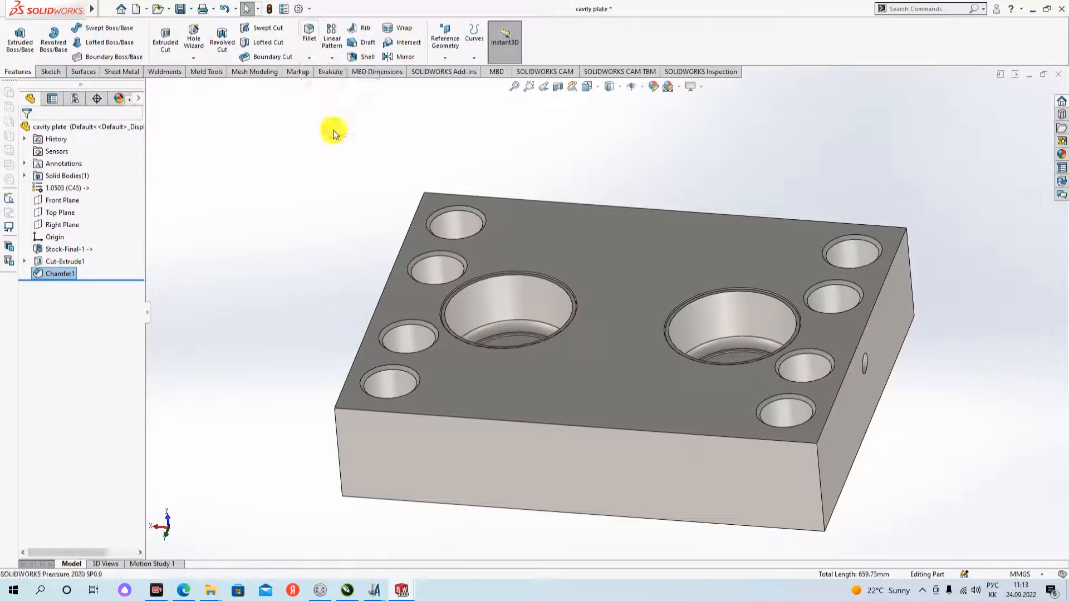
click(590, 426)
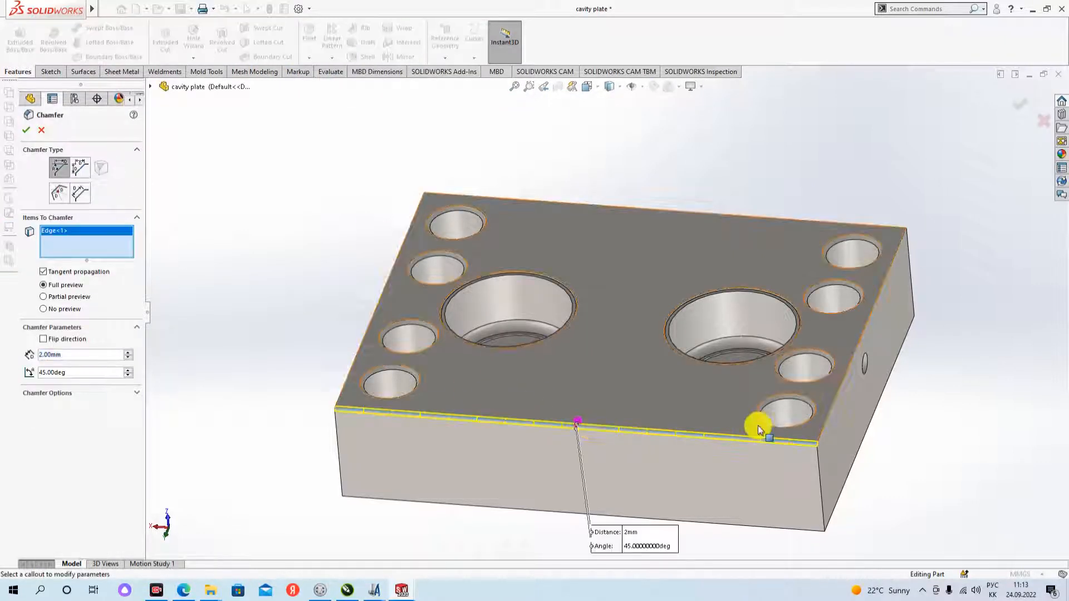
click(835, 399)
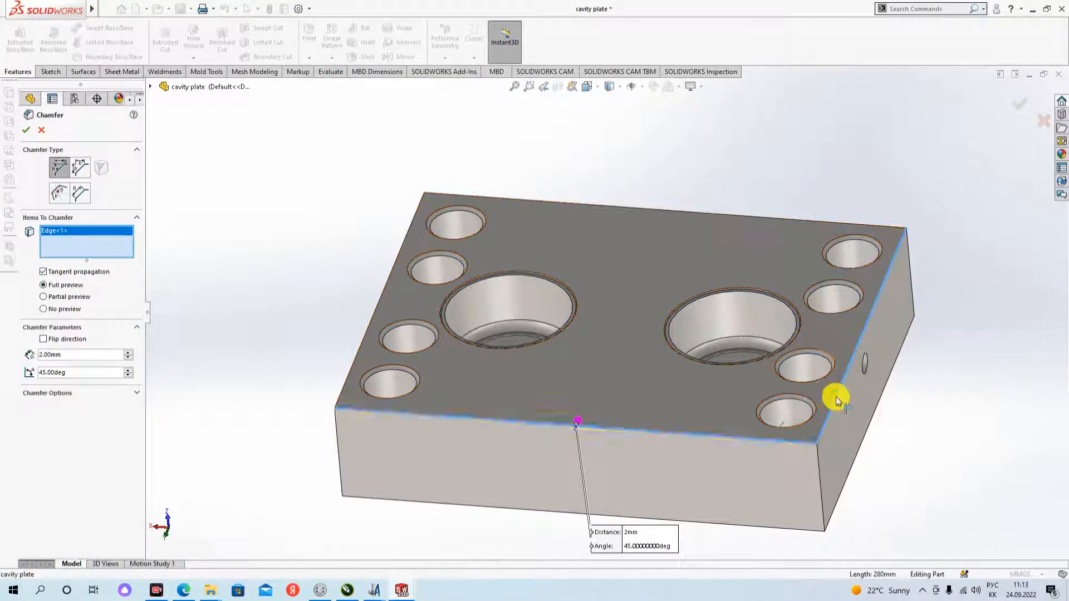
click(830, 221)
click(420, 205)
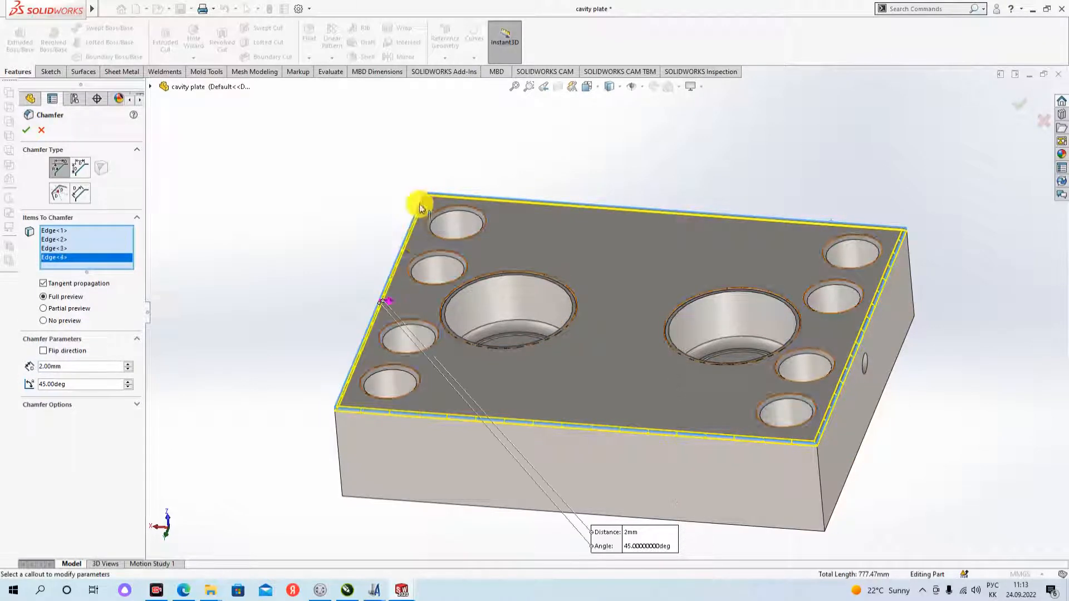
- Add a vertical corner edge, the adjoining long side face and the short side face with the hole to the chamfer
middle_drag(358, 458, 401, 389)
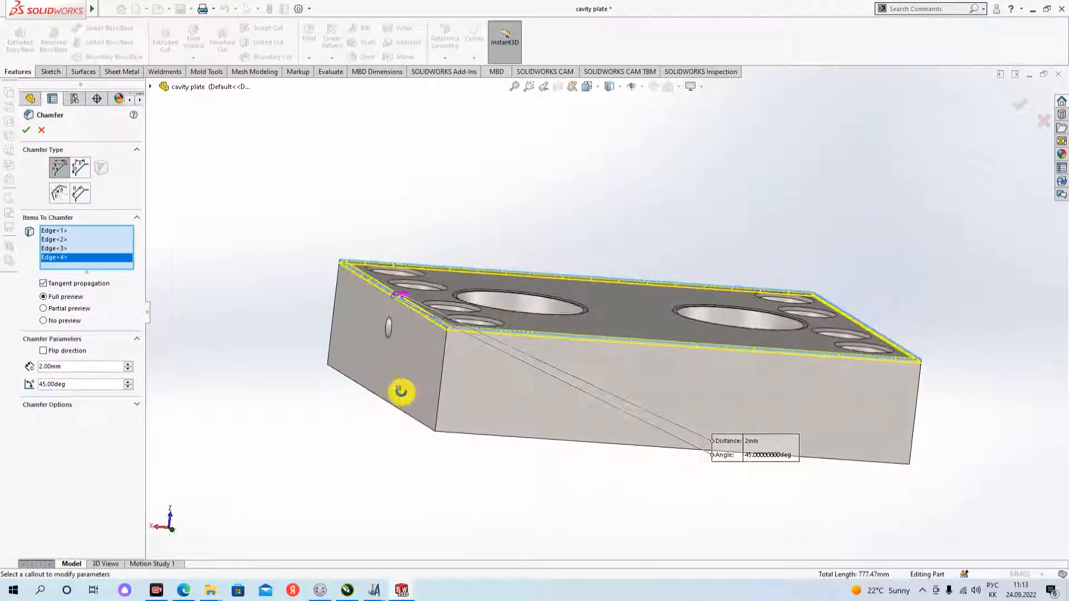
click(442, 371)
click(629, 381)
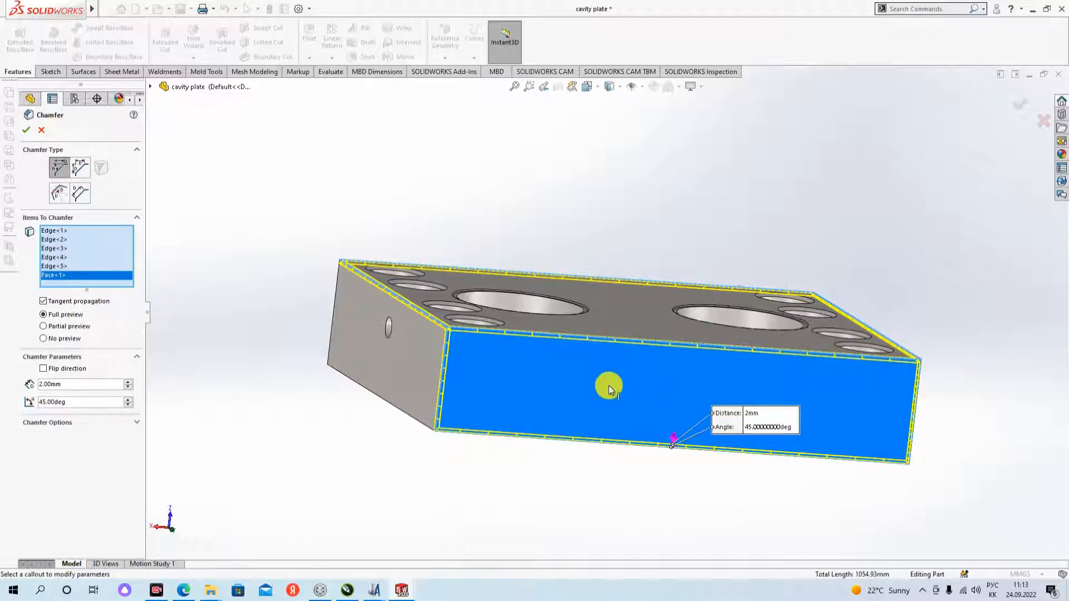
middle_drag(608, 390, 478, 407)
click(400, 364)
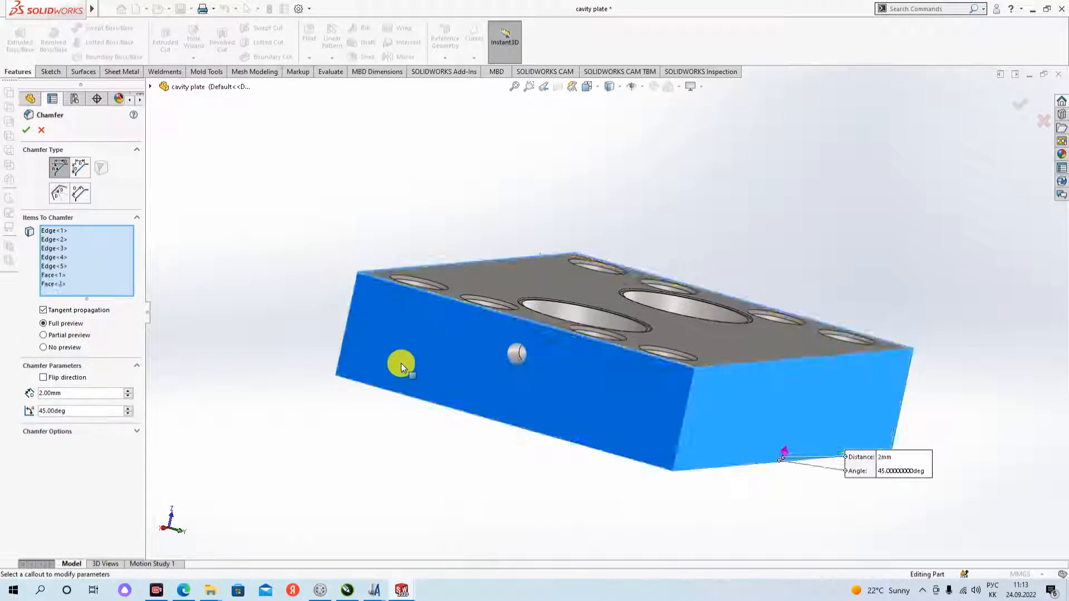
- Add the plate's remaining two side faces to the chamfer and apply it at 2 mm
scroll(563, 413, up, 3)
mouse_move(563, 413)
middle_down()
mouse_move(501, 406)
mouse_move(425, 425)
mouse_move(557, 406)
middle_up()
click(623, 380)
middle_drag(635, 410, 557, 230)
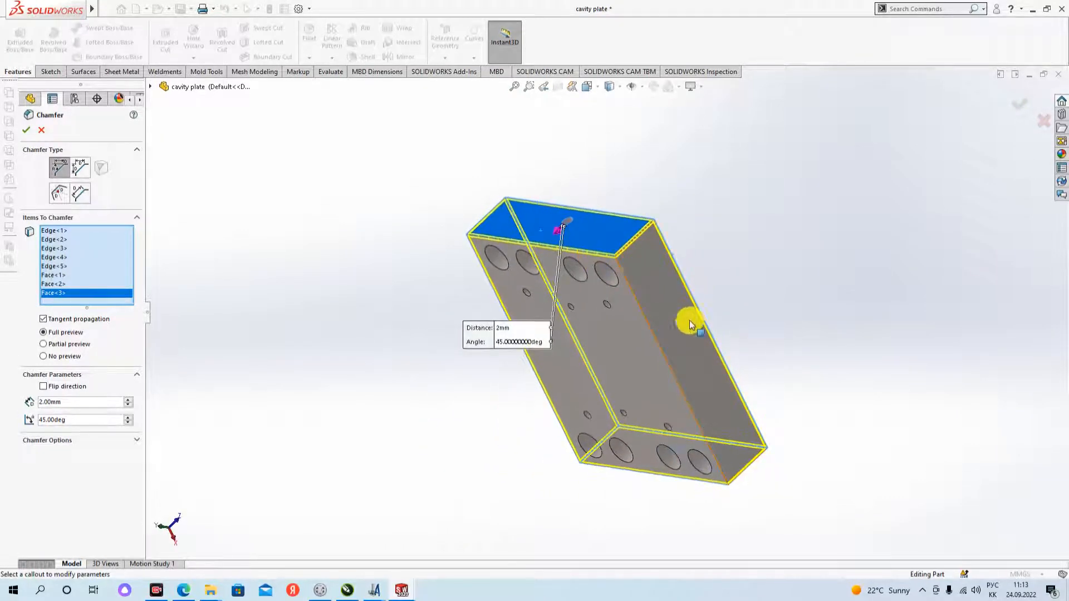
click(680, 325)
middle_drag(634, 342, 450, 242)
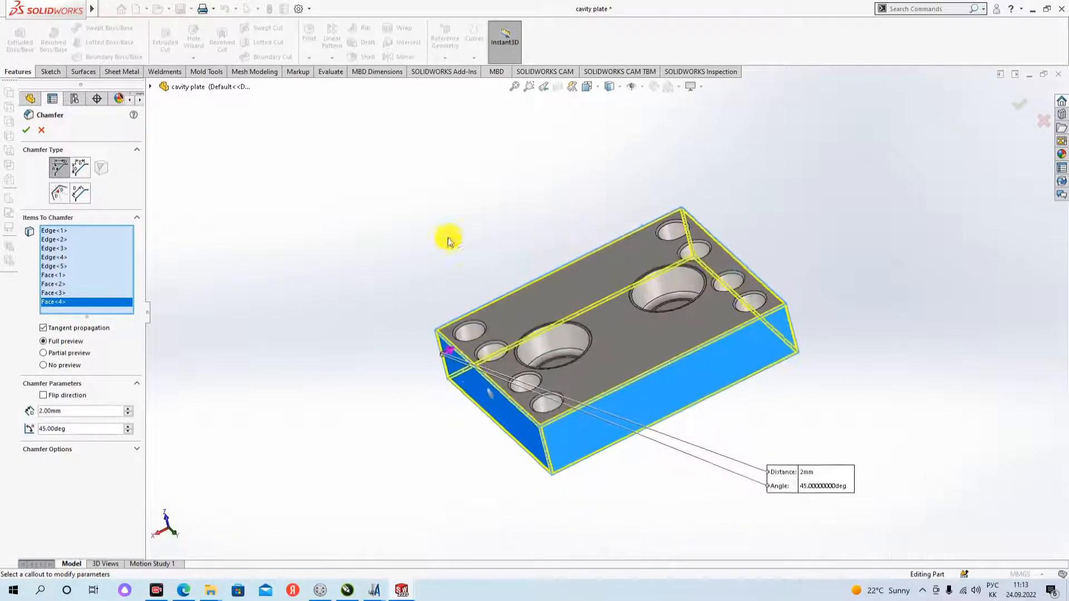
click(25, 131)
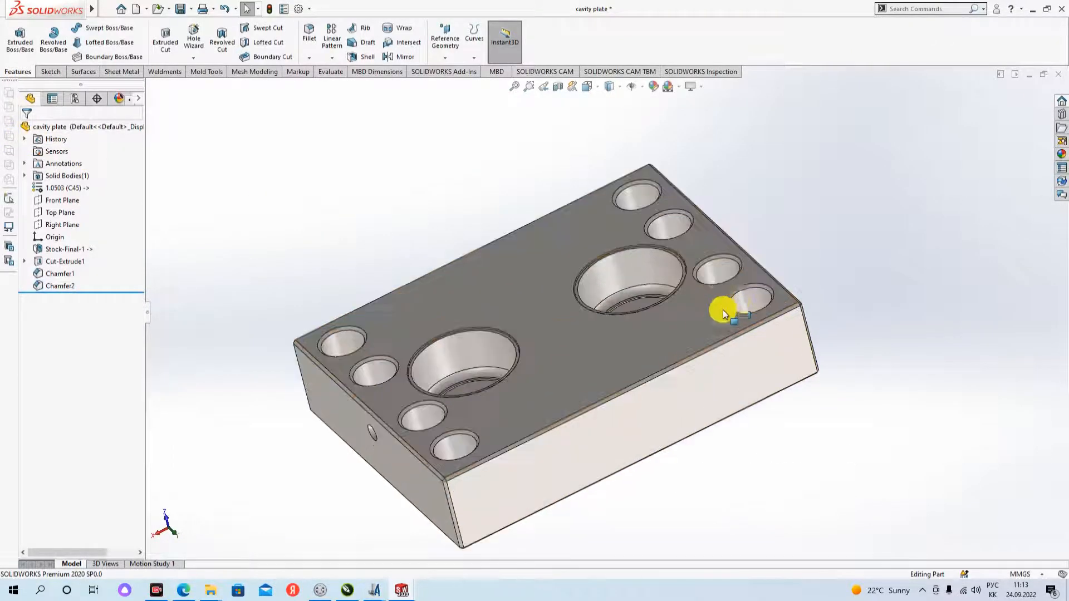
- Examine the chamfered plate from all sides, checking the outer edges, underside holes and top cavities
scroll(756, 301, down, 4)
scroll(822, 389, up, 2)
middle_drag(761, 420, 458, 152)
scroll(757, 398, up, 3)
scroll(465, 184, down, 3)
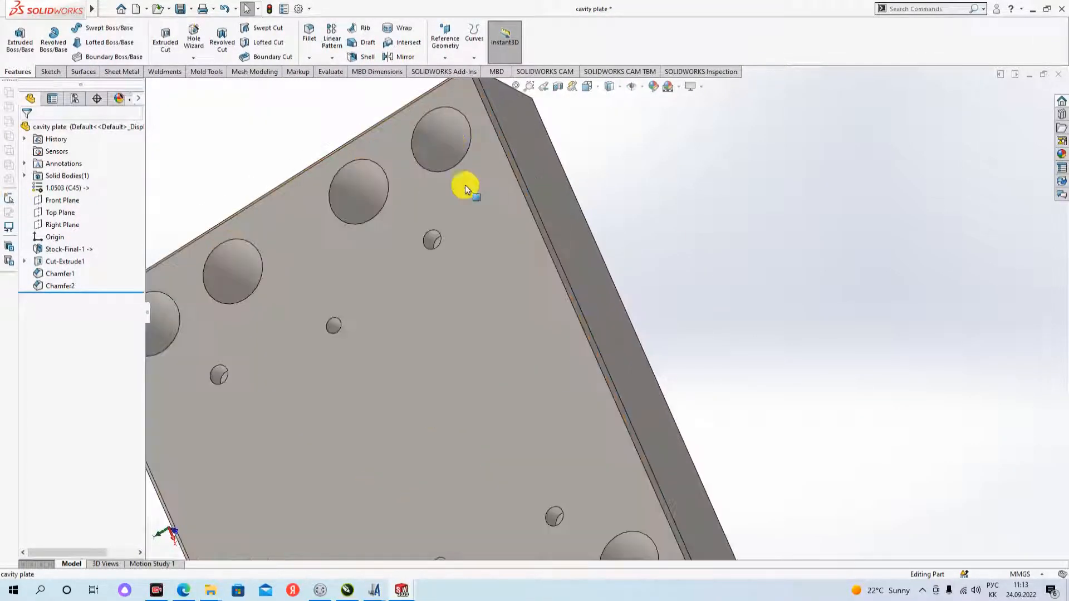
scroll(465, 184, up, 4)
middle_drag(450, 308, 584, 310)
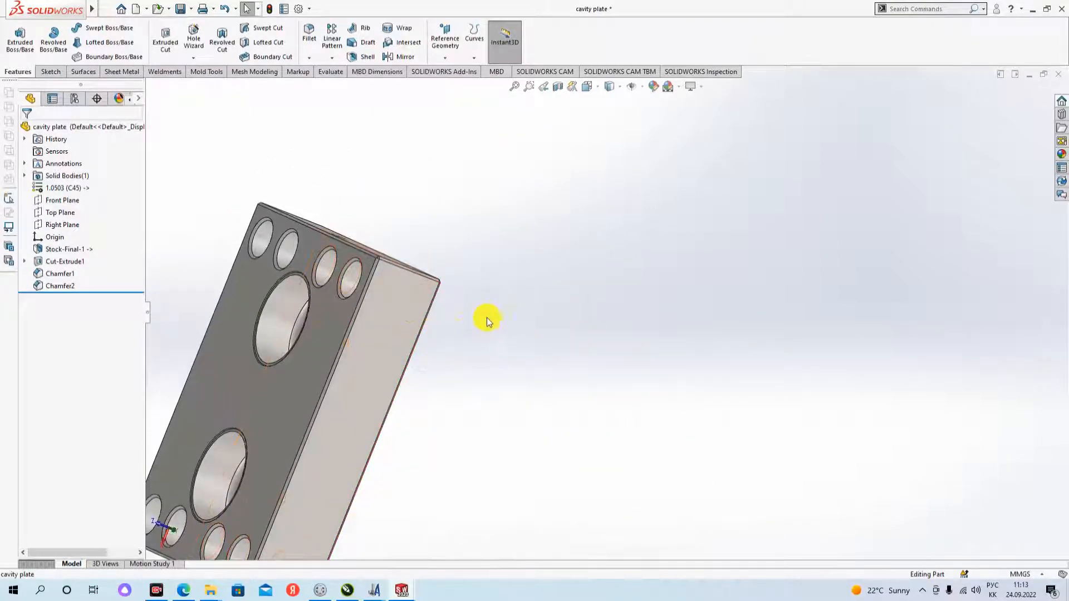
middle_drag(487, 322, 271, 291)
scroll(487, 317, down, 2)
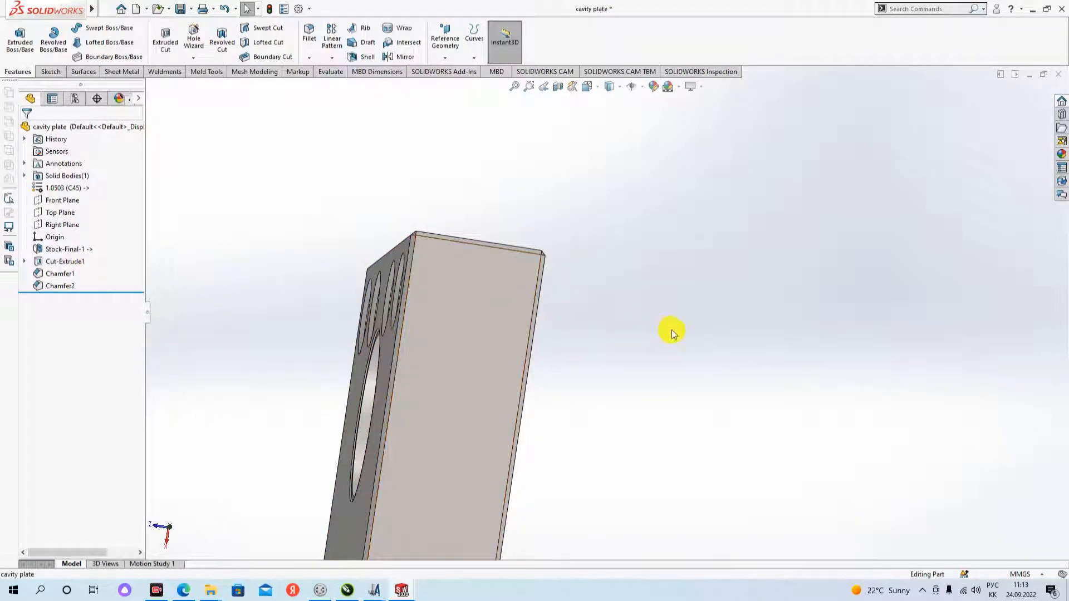
middle_drag(645, 353, 613, 348)
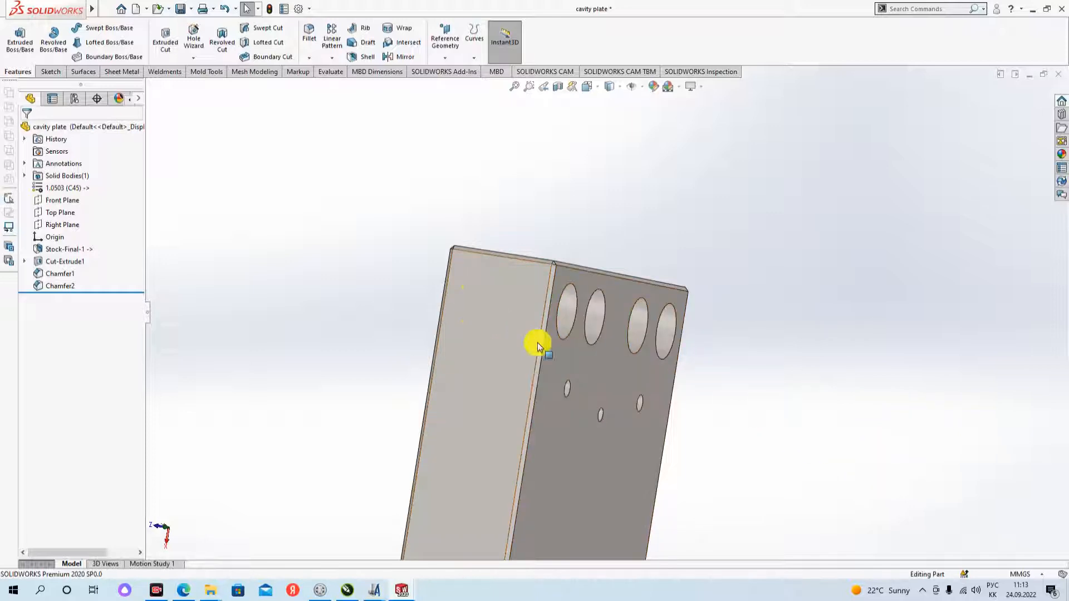
click(576, 291)
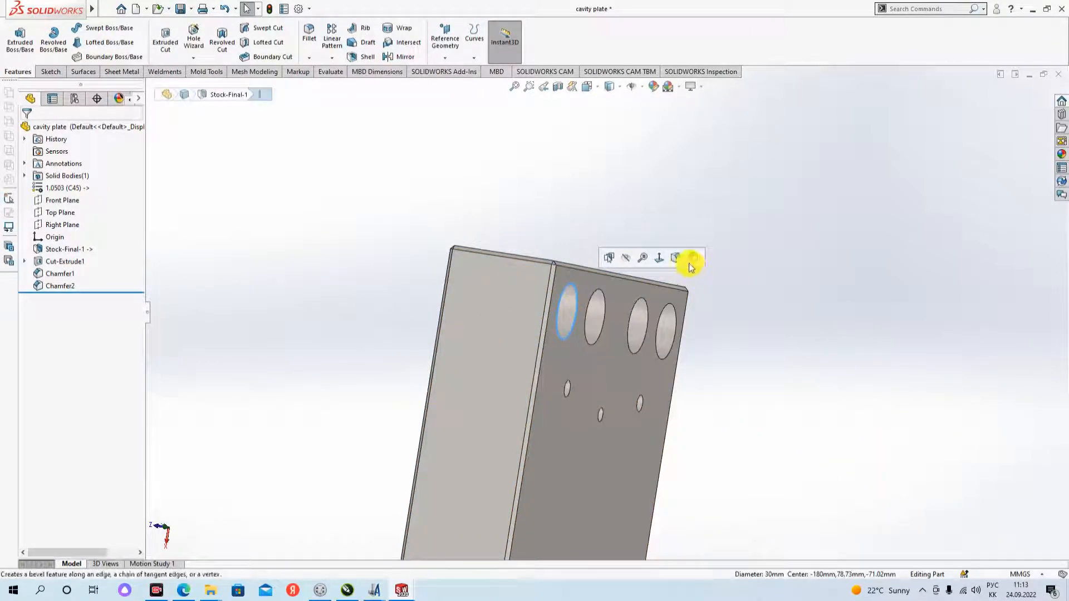
click(733, 356)
middle_drag(711, 368, 529, 375)
scroll(563, 429, down, 3)
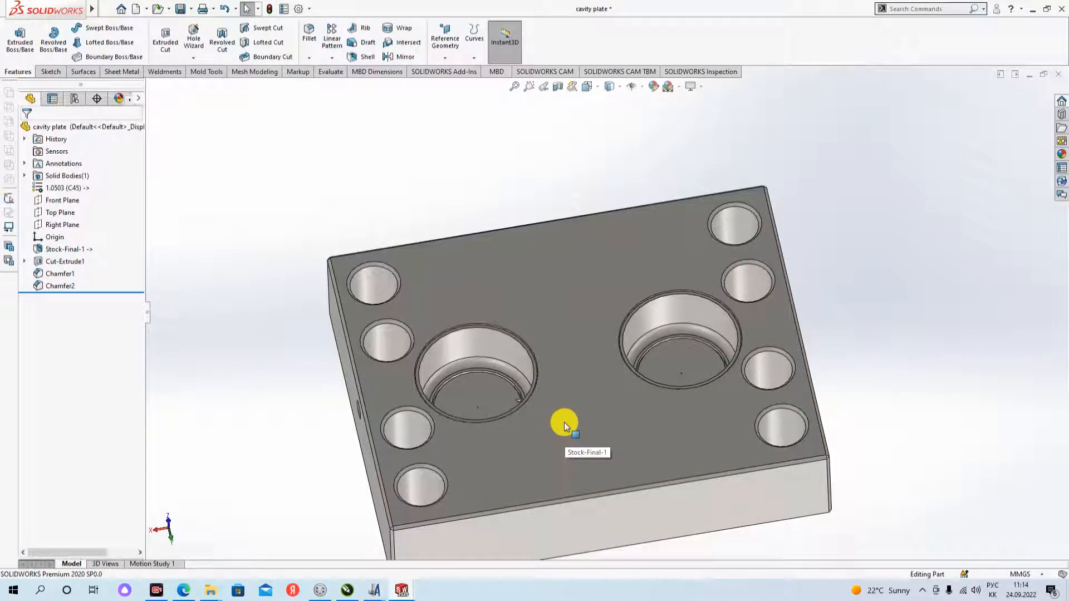
- Start saving the part under a new file name with the Save as option, choosing the desktop folder (Рабочий стол)
click(191, 9)
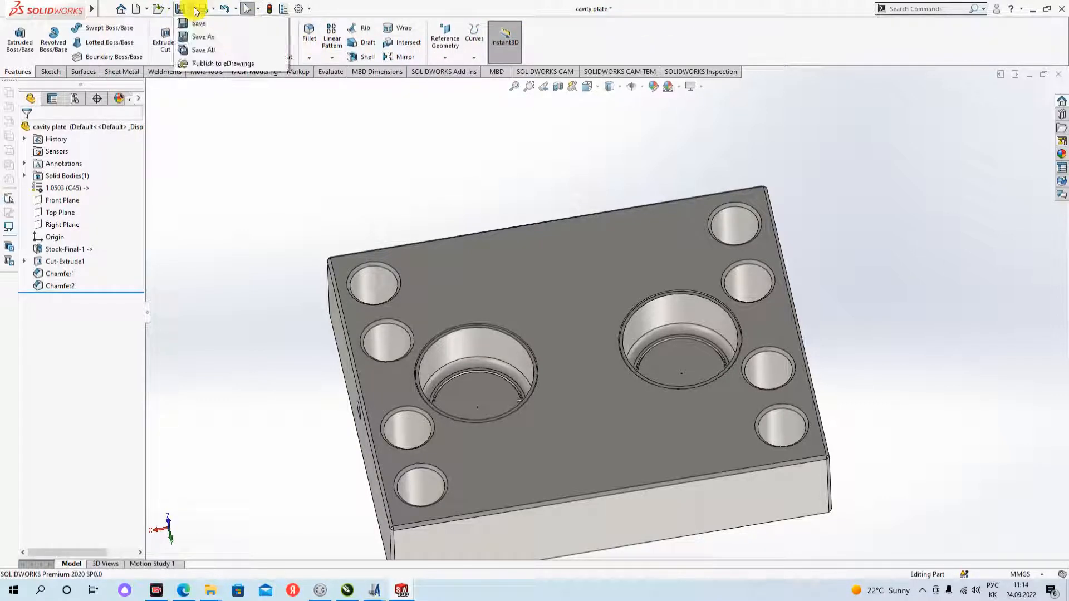
click(204, 38)
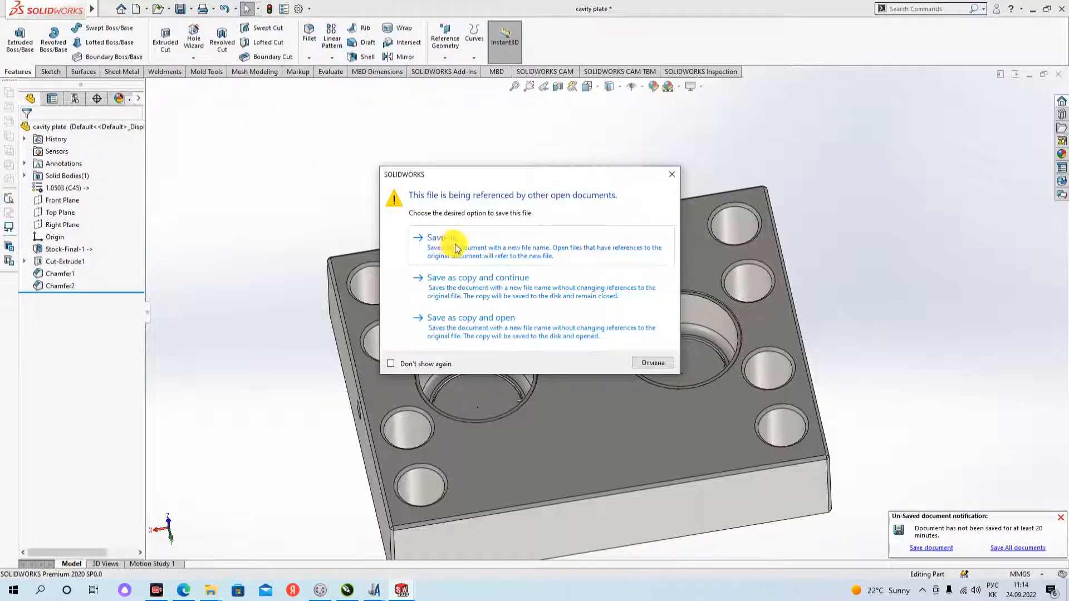
click(455, 247)
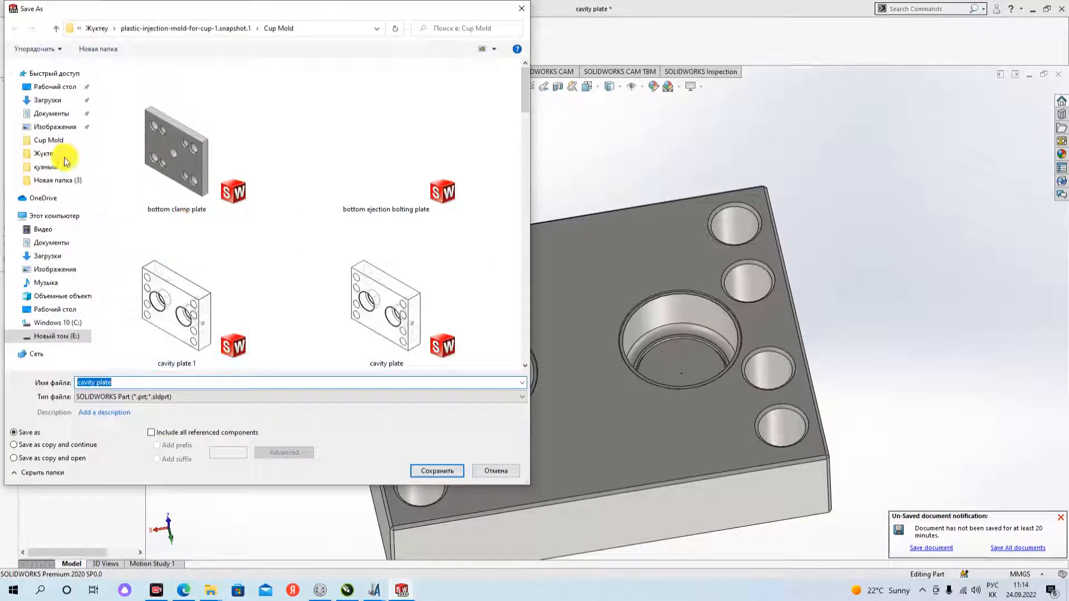
click(52, 88)
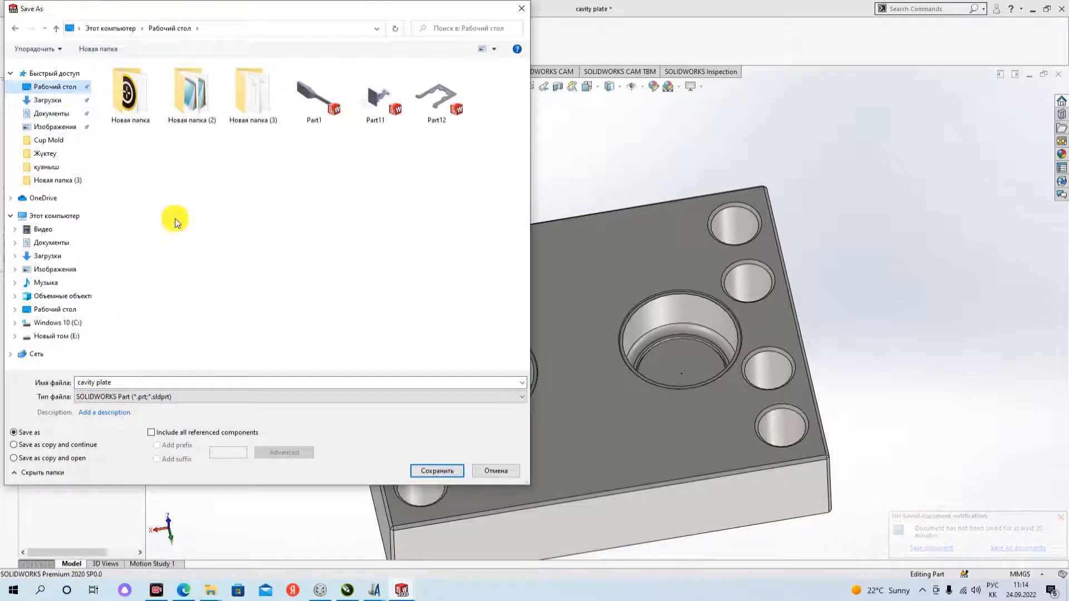
- Name the file матрица 1, set its format to IGES (*.igs) and save it
click(143, 382)
drag(143, 382, 93, 382)
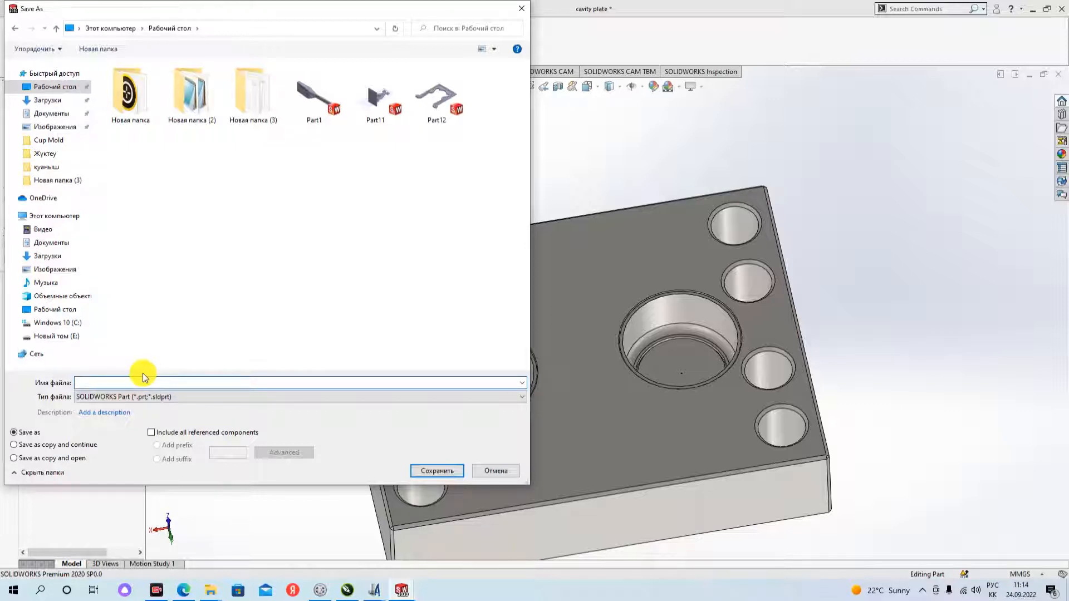
text(матрица 1)
click(314, 397)
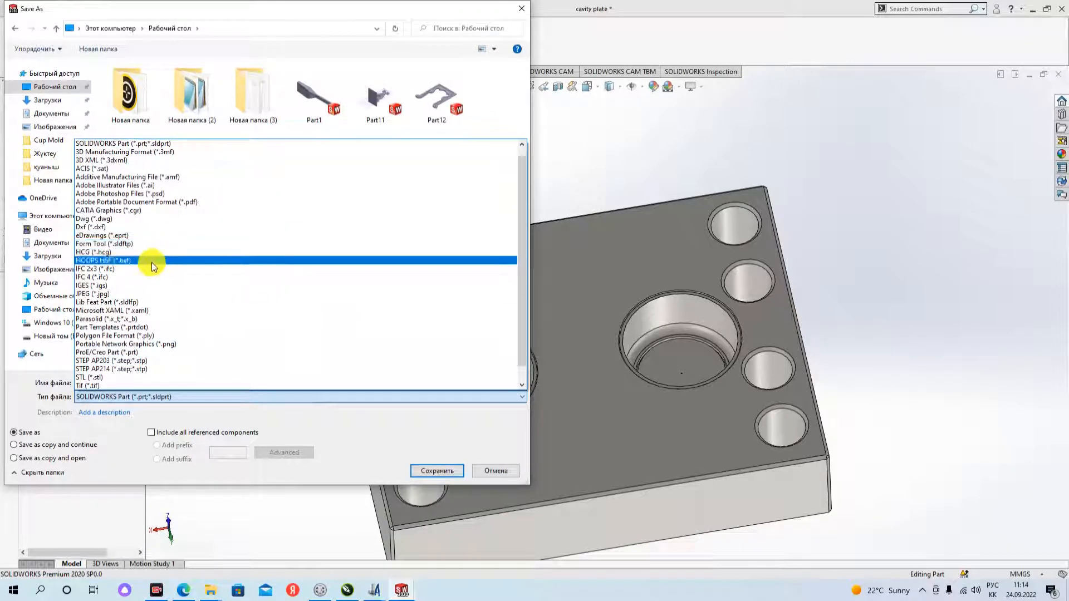
click(82, 285)
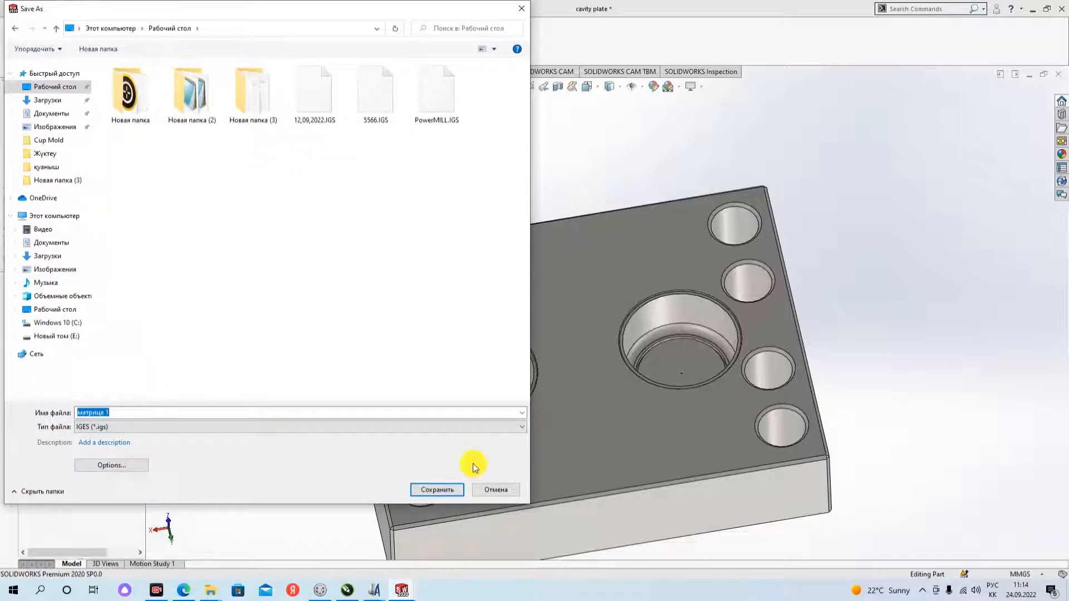
click(438, 491)
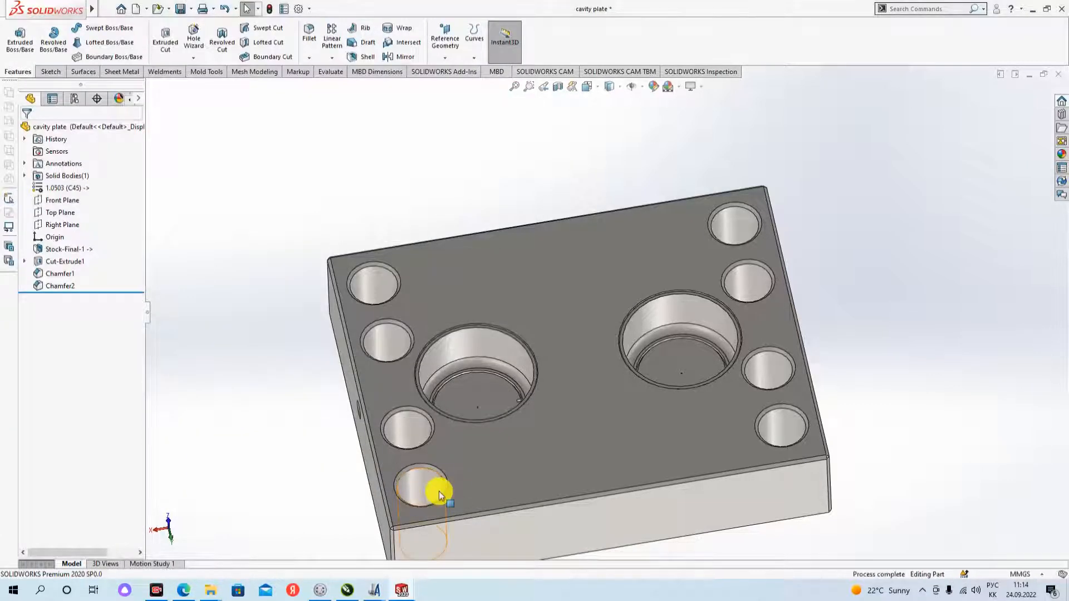
- Minimize SOLIDWORKS, refresh the desktop and move the Autodesk PowerMill Ultimate 2020 shortcut to an empty area
click(1037, 12)
right_click(496, 240)
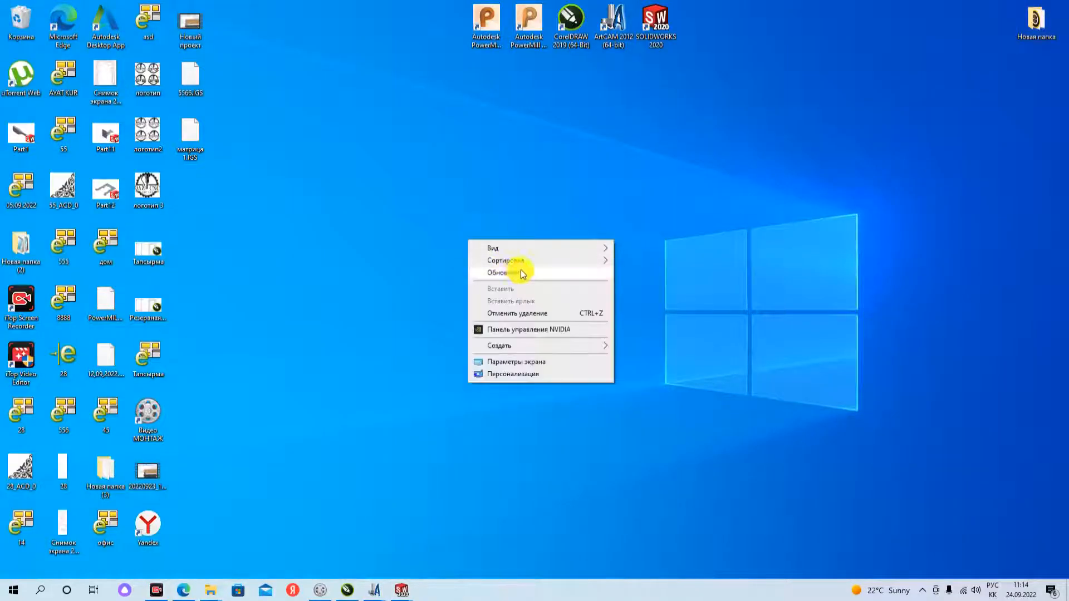
click(529, 273)
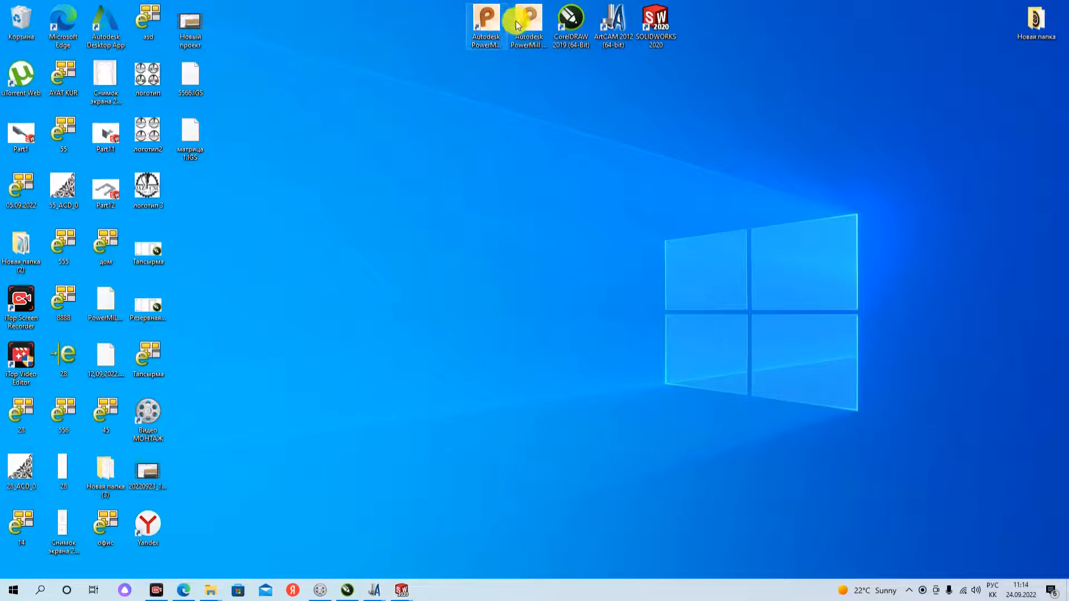
drag(520, 19, 579, 153)
right_click(633, 163)
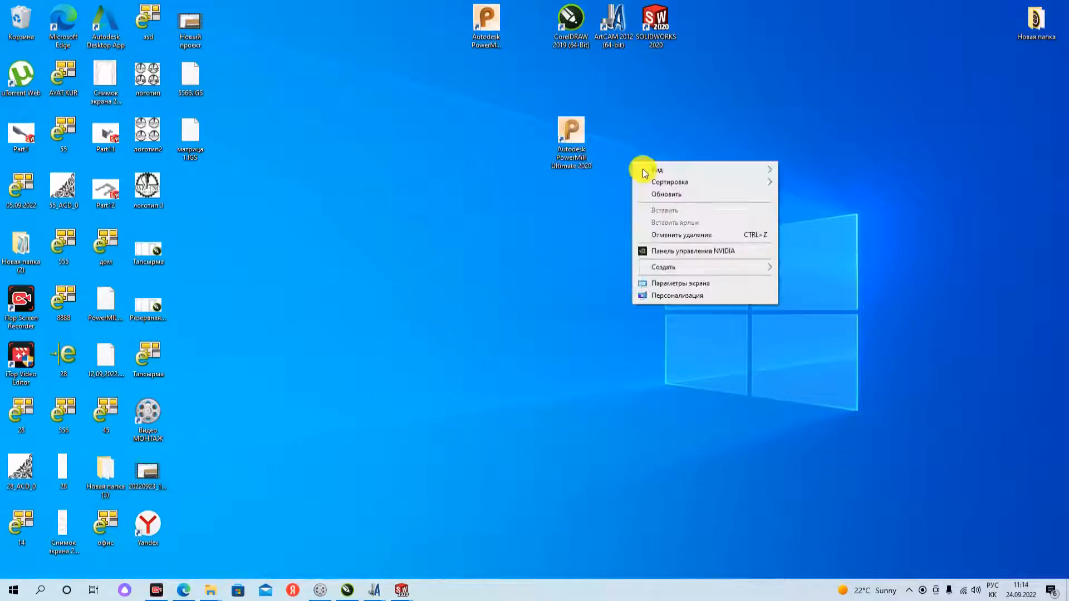
click(666, 195)
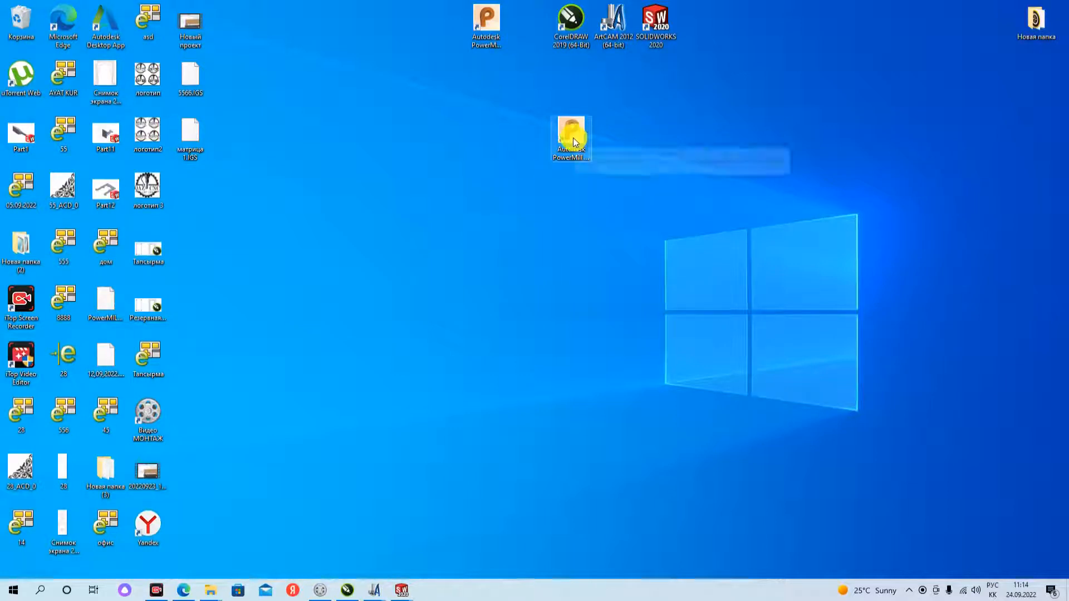
- Open матрица 1.IGS from the desktop in Autodesk PowerMill Ultimate 2020 and close the translation information window
drag(198, 140, 576, 143)
drag(554, 149, 571, 138)
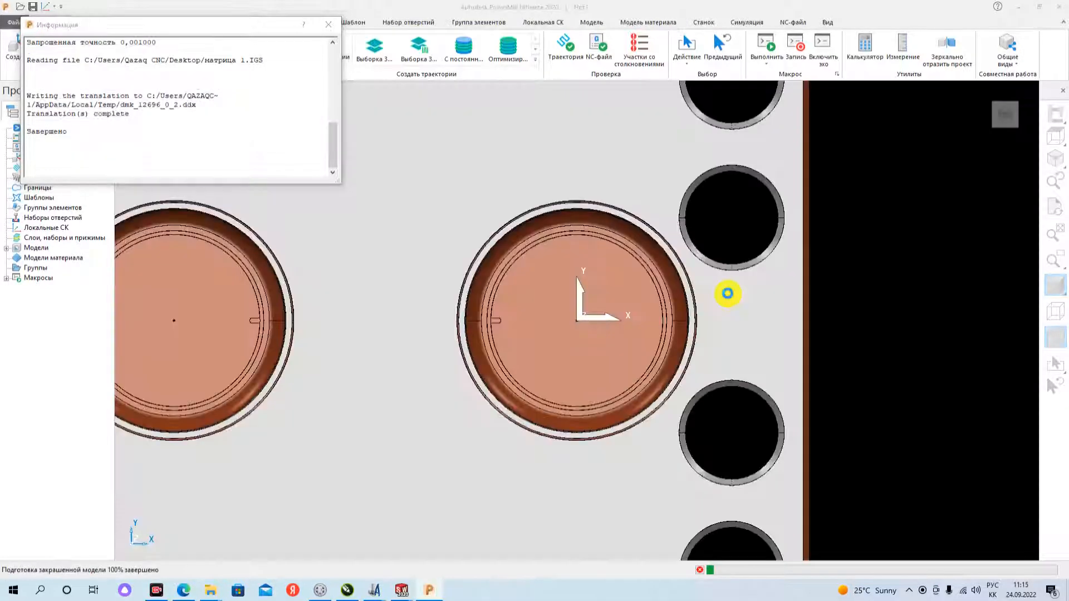
click(328, 24)
- Examine the imported plate model, its two cavities and the coordinate system's position from an angled view
scroll(684, 420, up, 3)
scroll(694, 401, down, 8)
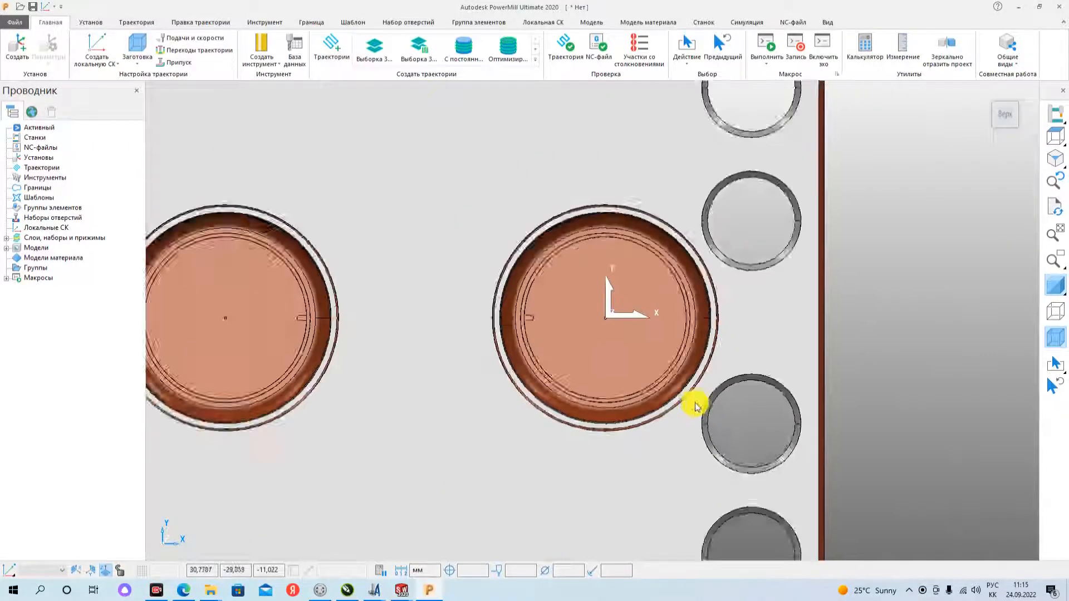
middle_drag(690, 406, 672, 384)
scroll(656, 404, up, 5)
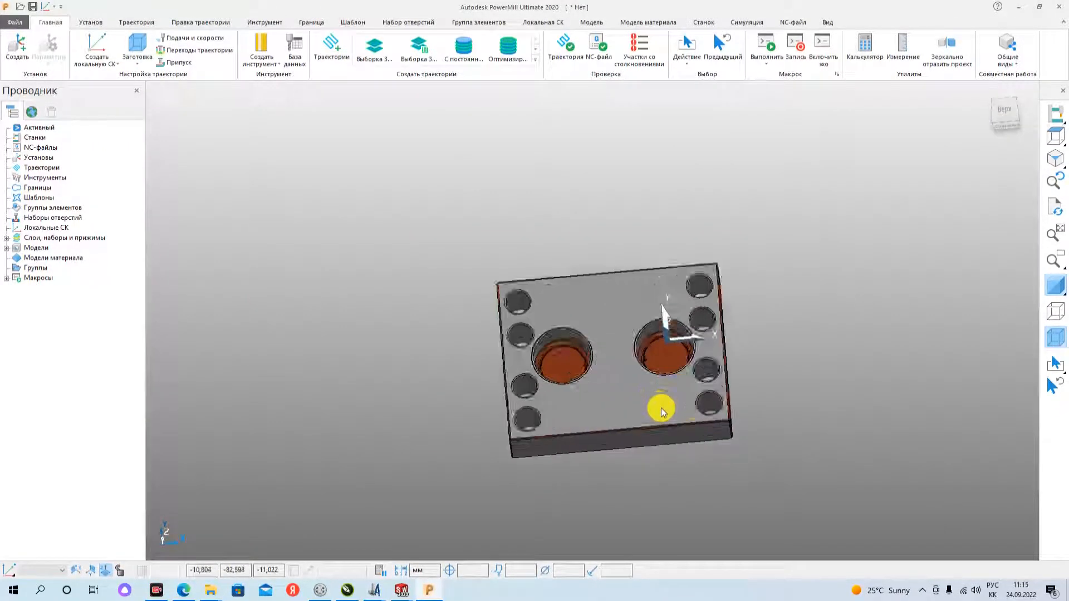
scroll(652, 409, down, 3)
mouse_move(529, 406)
middle_down()
mouse_move(541, 416)
mouse_move(549, 405)
middle_up()
middle_drag(628, 398, 640, 411)
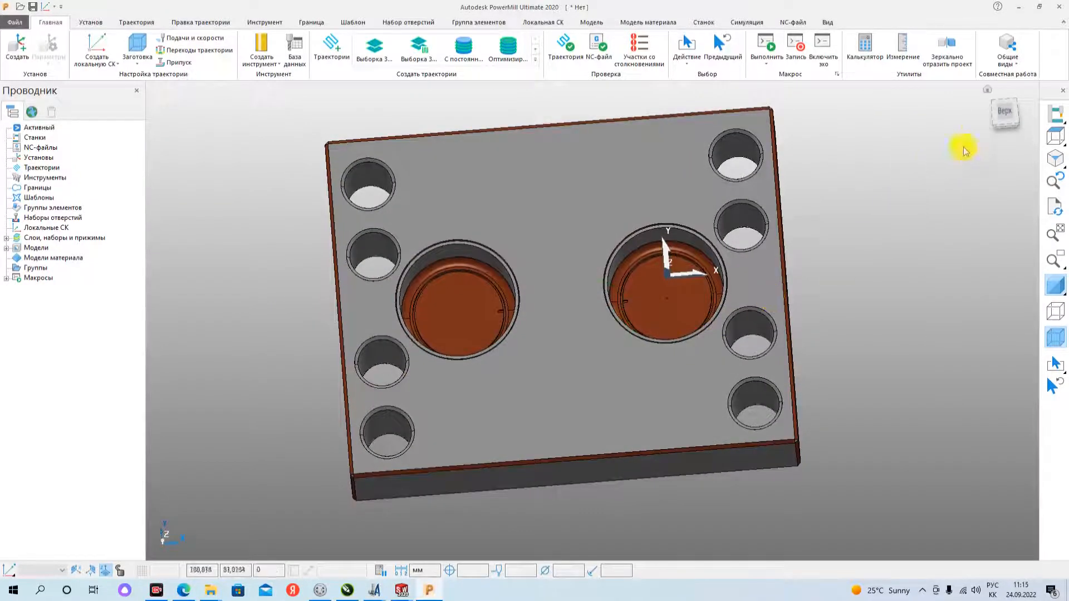
click(988, 92)
scroll(818, 324, down, 2)
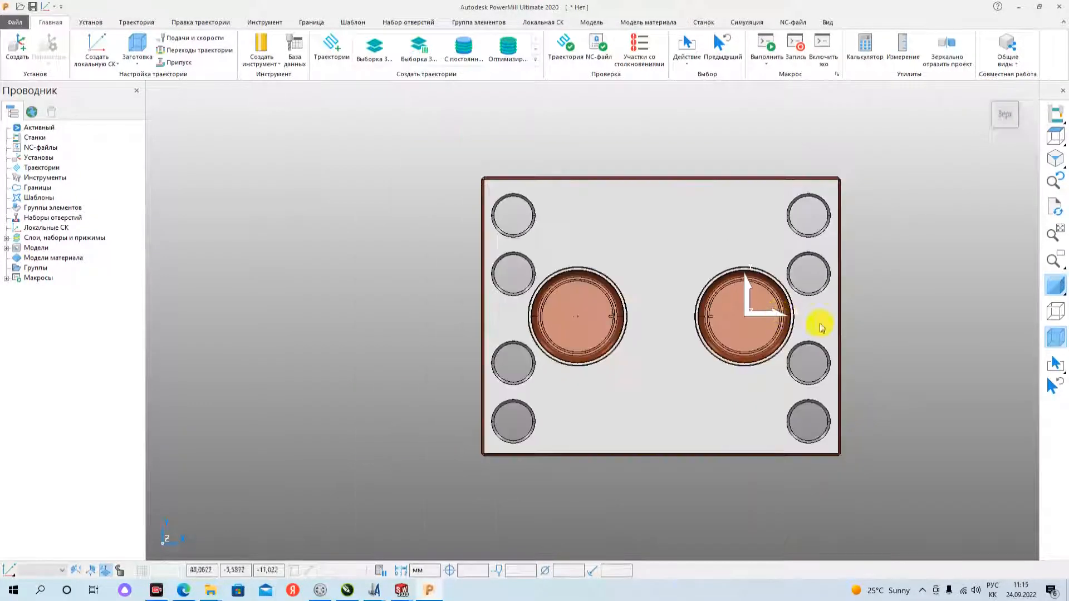
scroll(837, 329, up, 1)
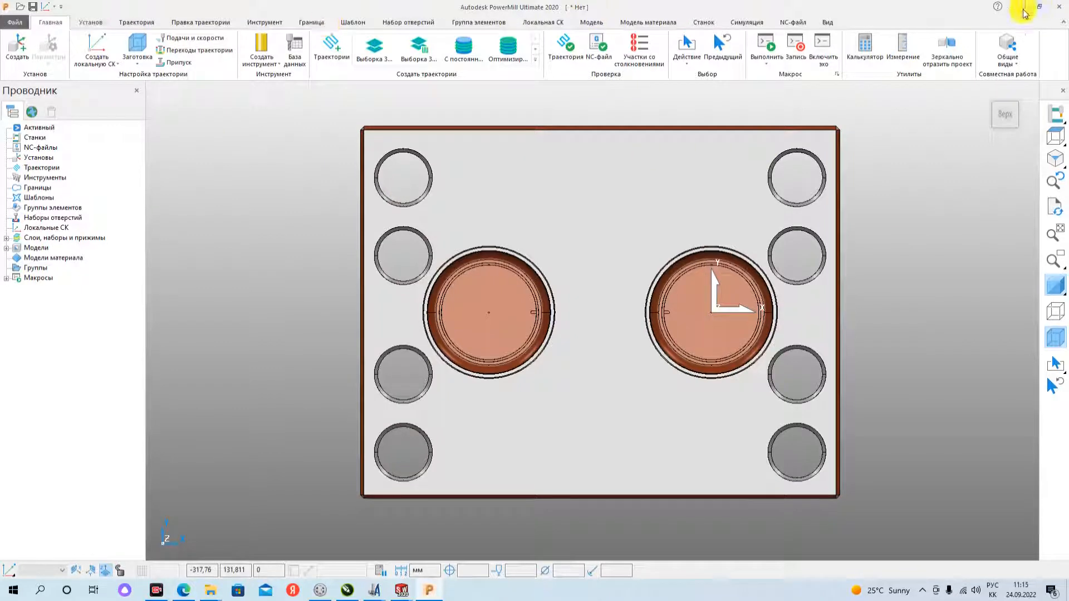
click(16, 24)
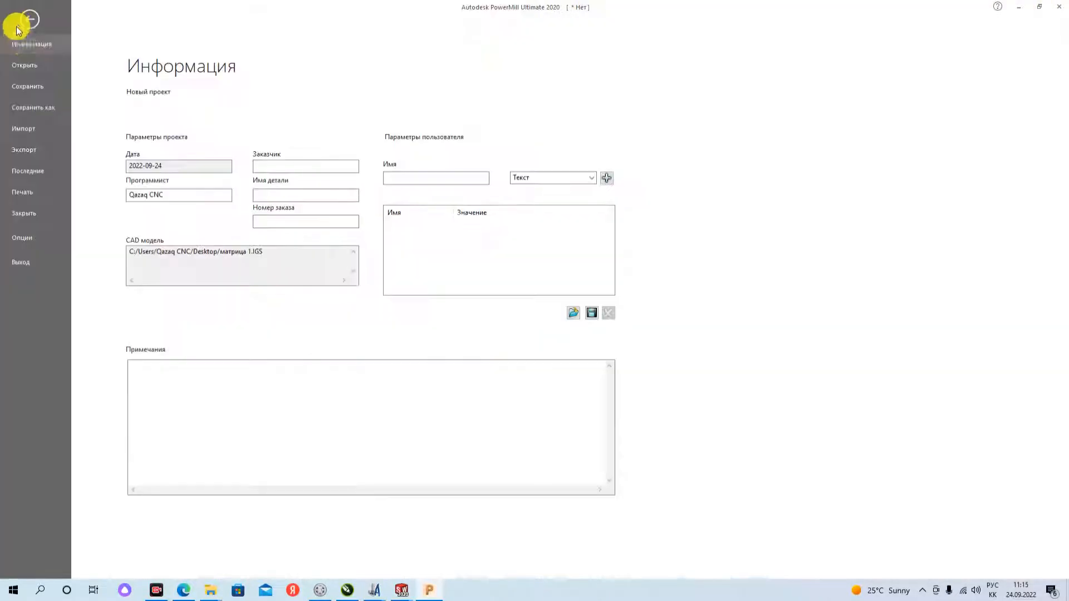
click(37, 132)
click(146, 108)
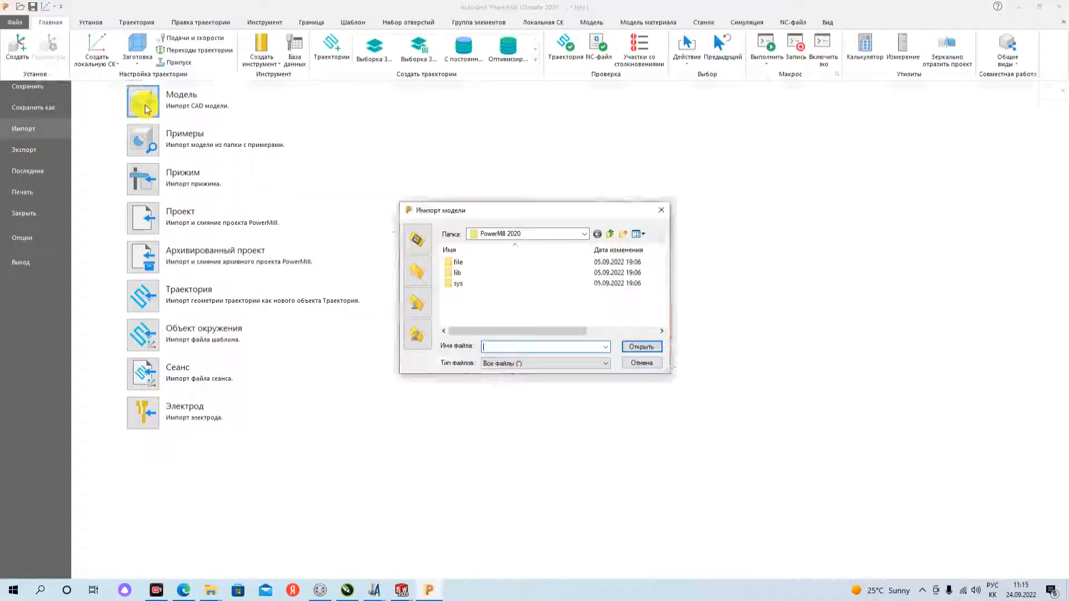
click(584, 234)
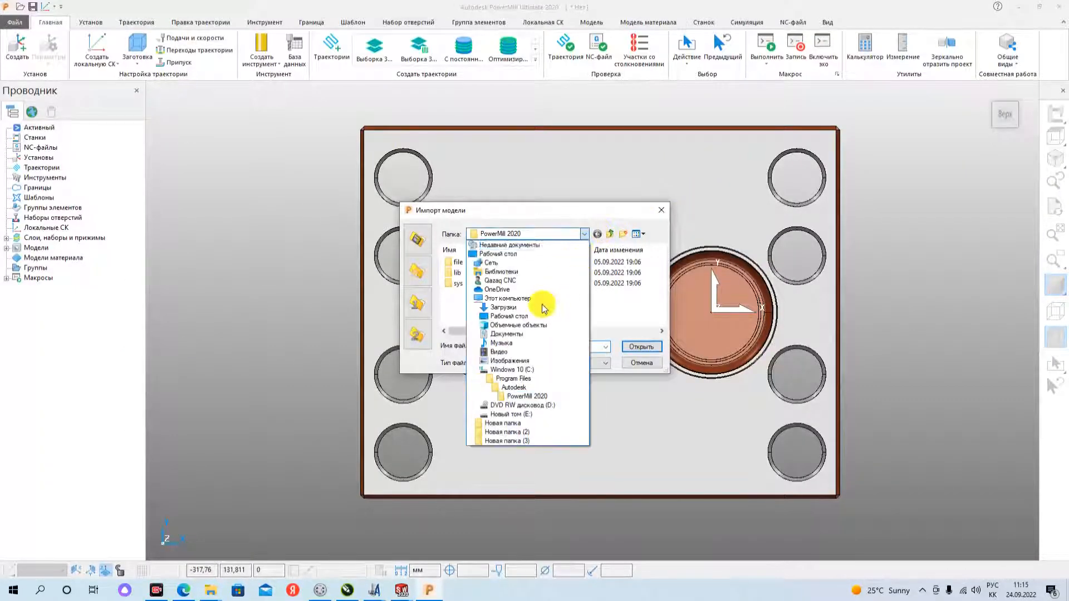
click(508, 315)
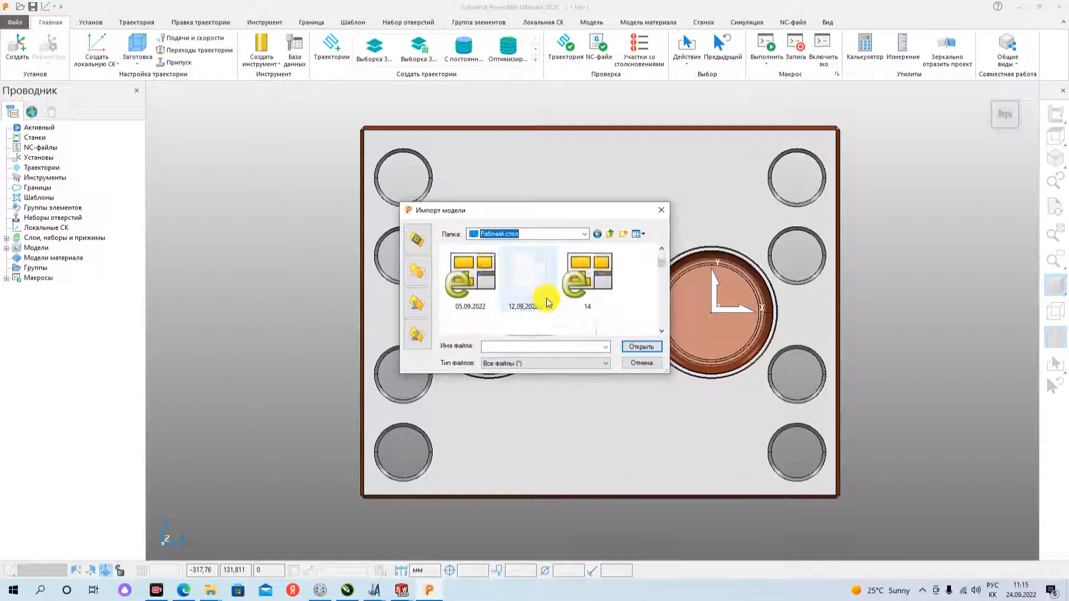
scroll(557, 306, down, 5)
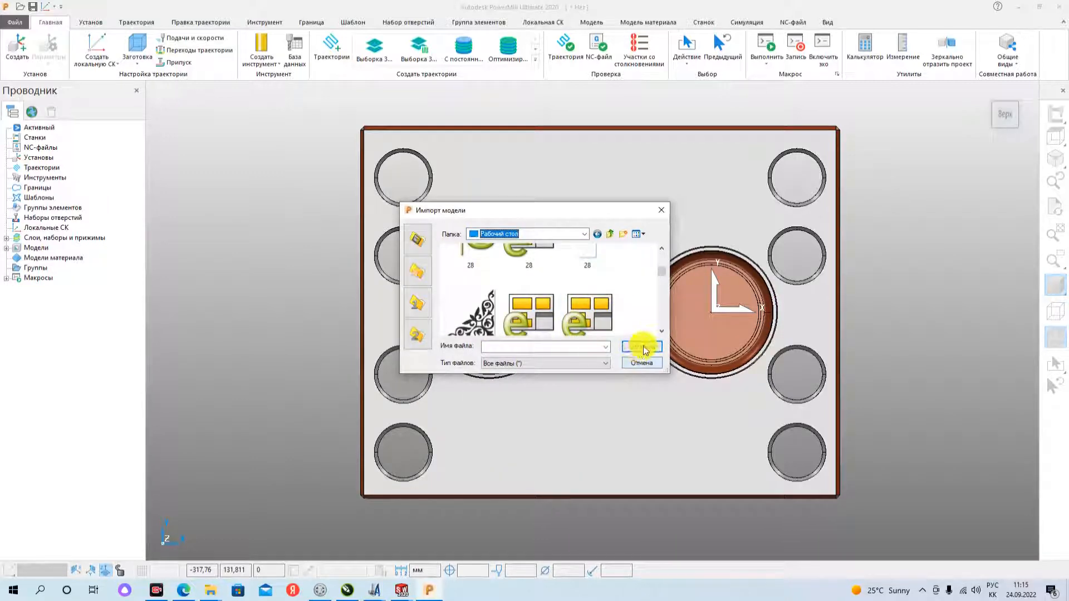
click(660, 210)
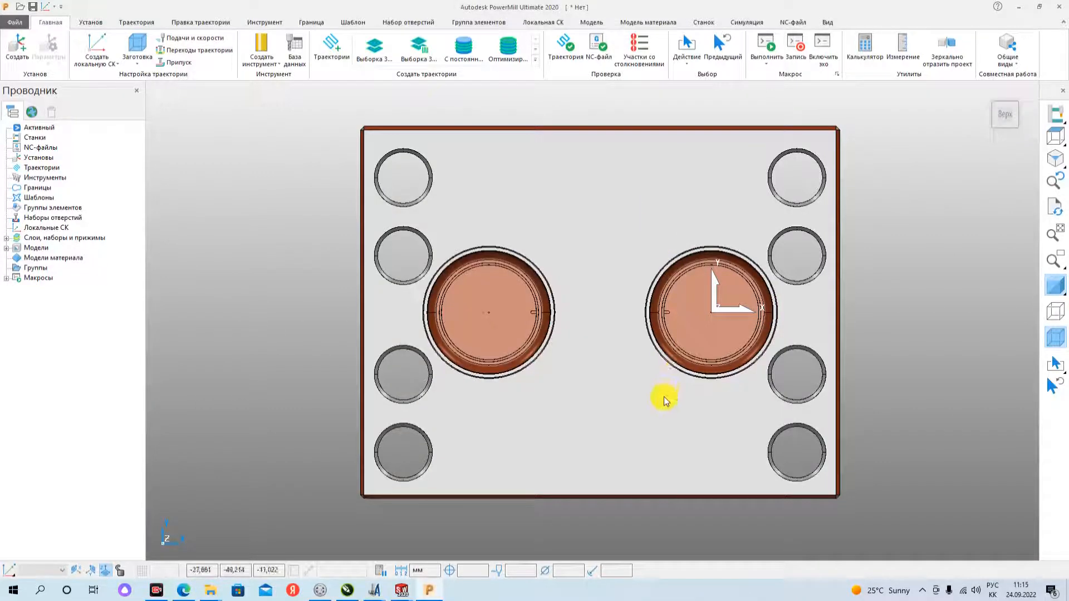
- Select the whole матрица 1 model and rotate it 180° about the Y axis with the model transformation
click(1002, 111)
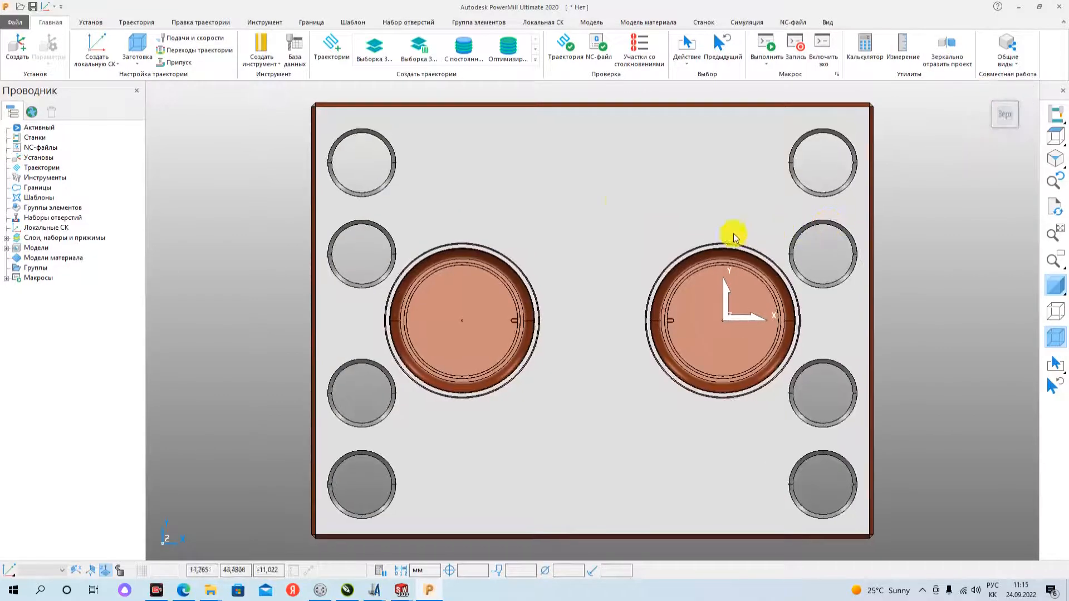
scroll(571, 167, down, 1)
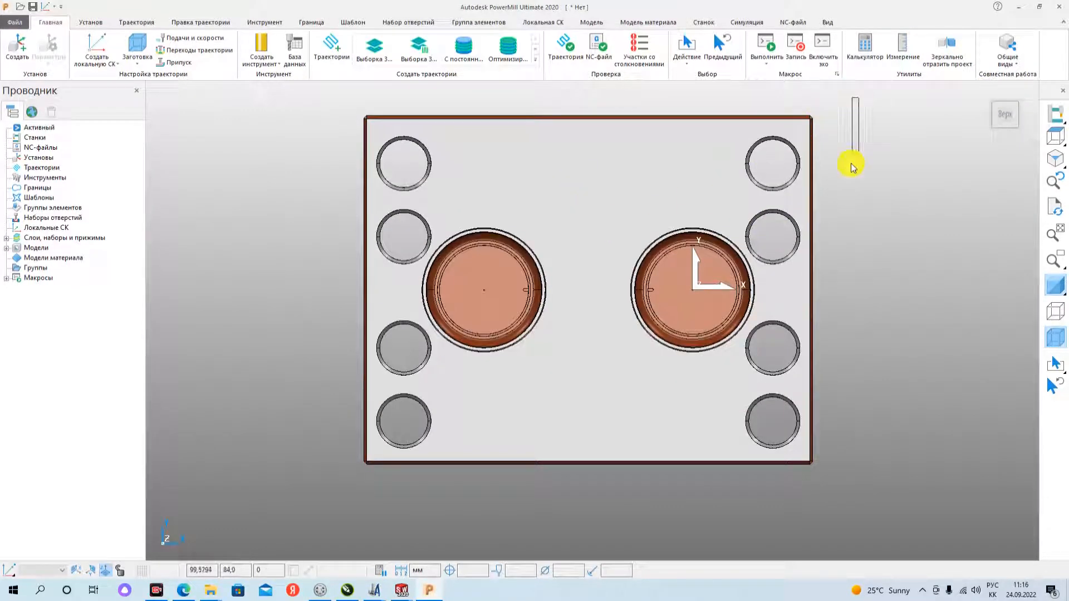
mouse_move(852, 167)
mouse_down()
mouse_move(811, 318)
mouse_move(759, 436)
mouse_move(585, 491)
mouse_move(318, 488)
mouse_up()
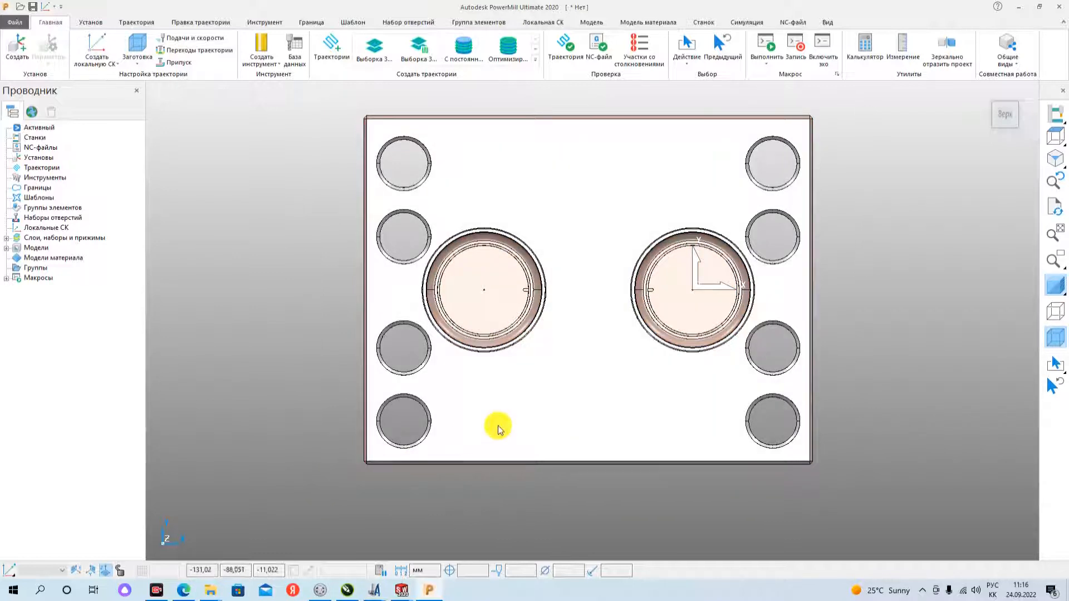
right_click(583, 237)
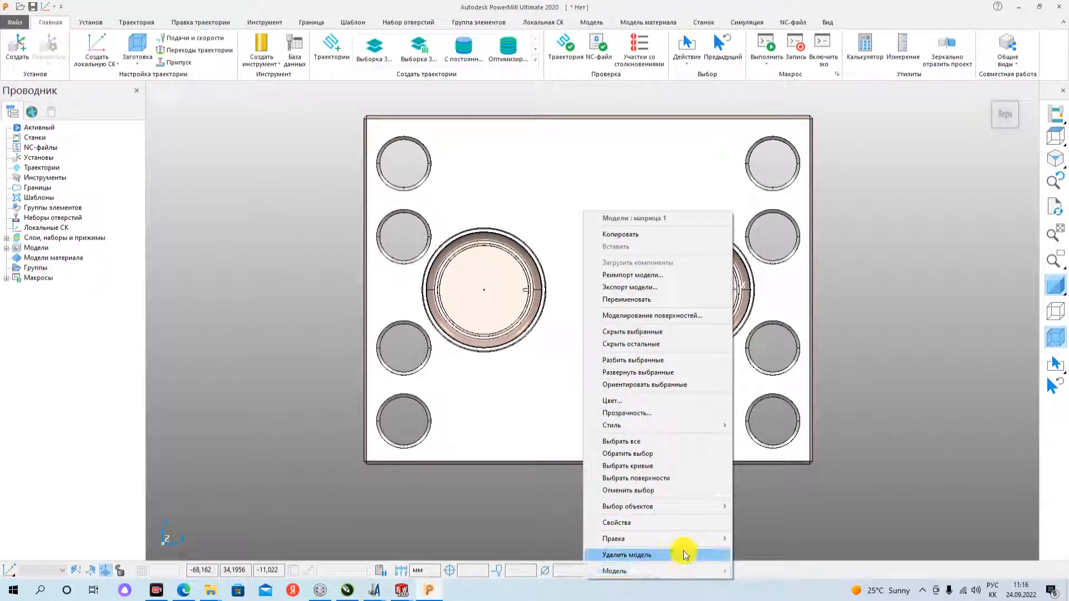
mouse_move(669, 543)
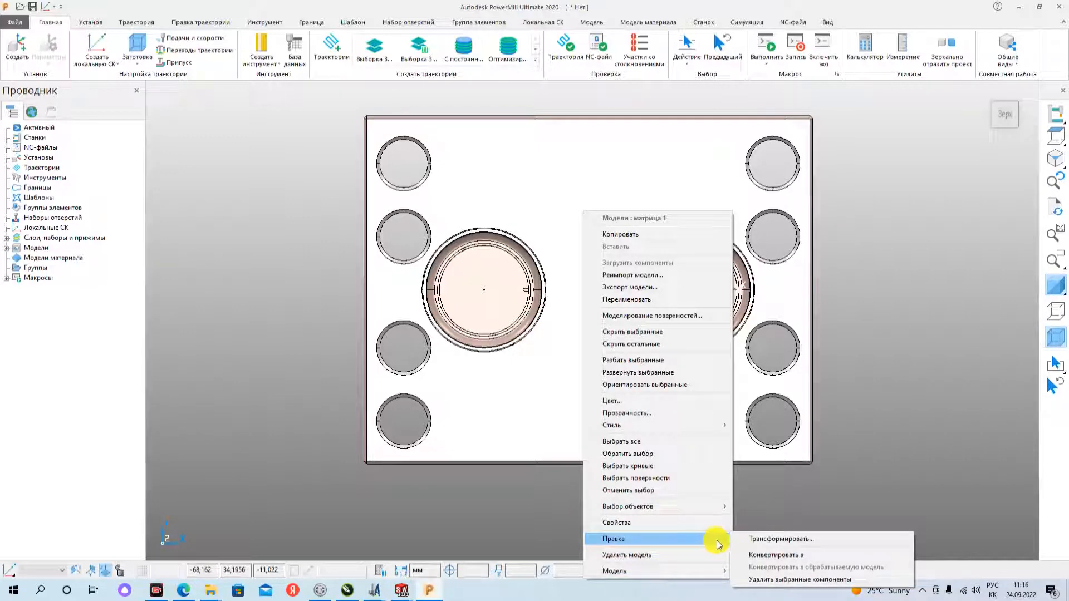
click(801, 540)
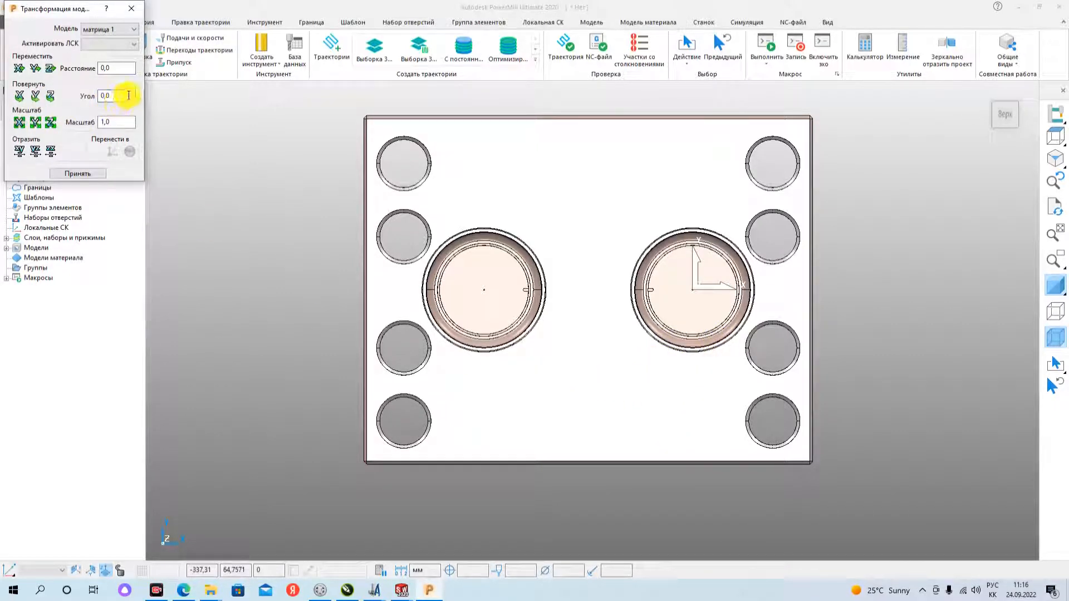
drag(128, 95, 84, 95)
text(90)
text(180)
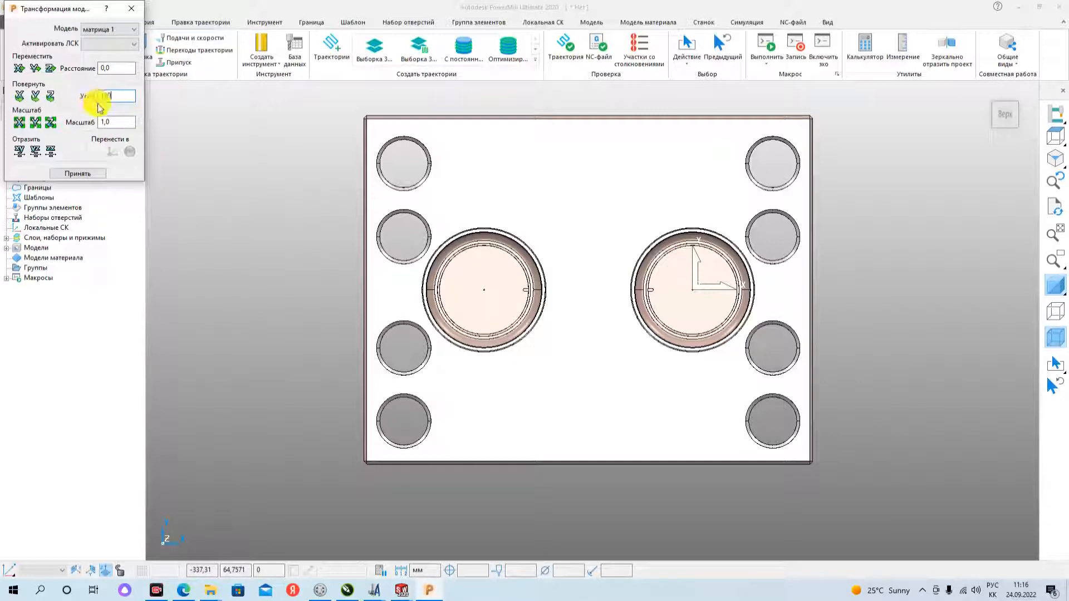
click(36, 97)
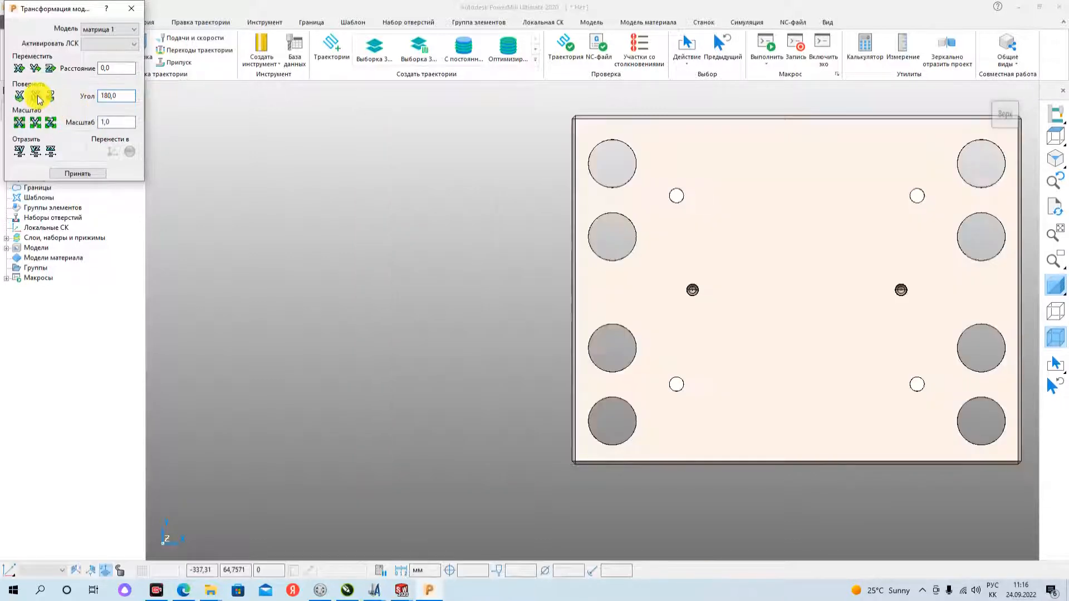
scroll(700, 311, down, 2)
scroll(839, 295, up, 5)
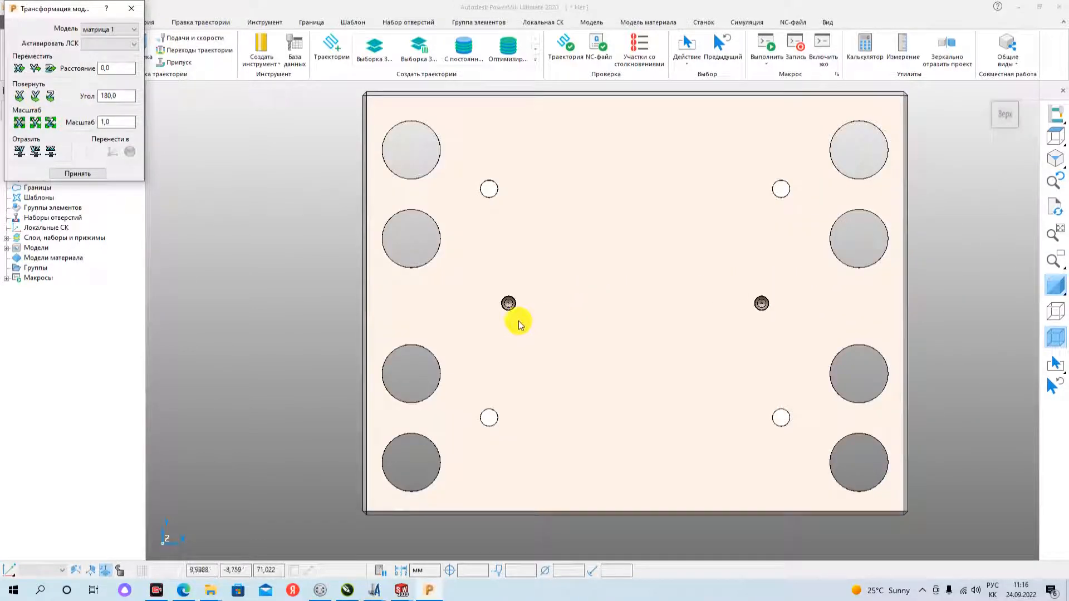
click(83, 173)
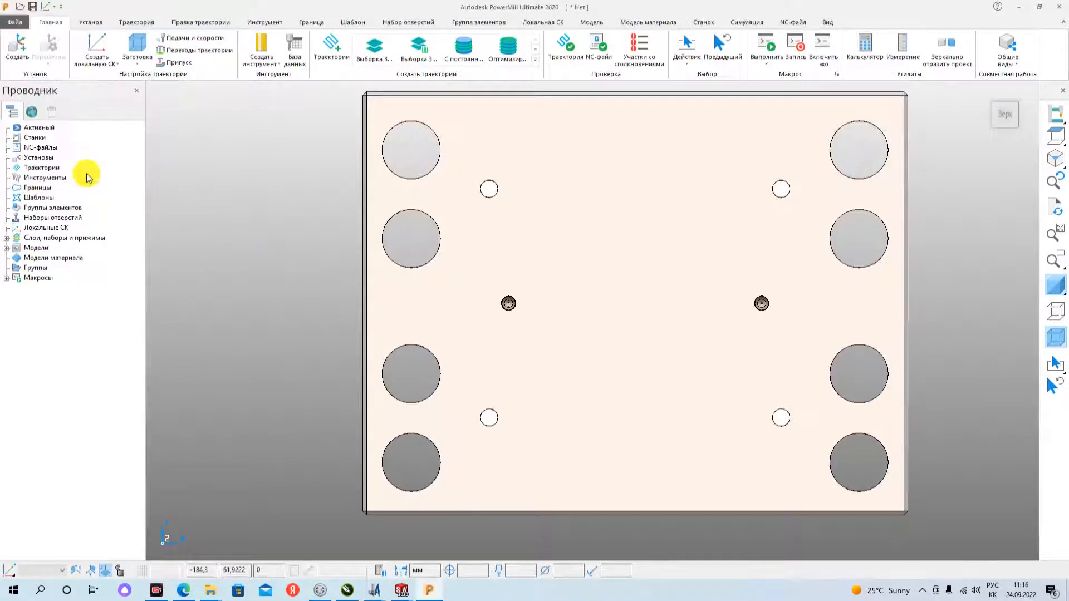
- Calculate a block workpiece from the model's extents, check how it encloses the chamfered corner and accept it
scroll(543, 334, up, 4)
scroll(554, 322, down, 1)
scroll(657, 328, down, 5)
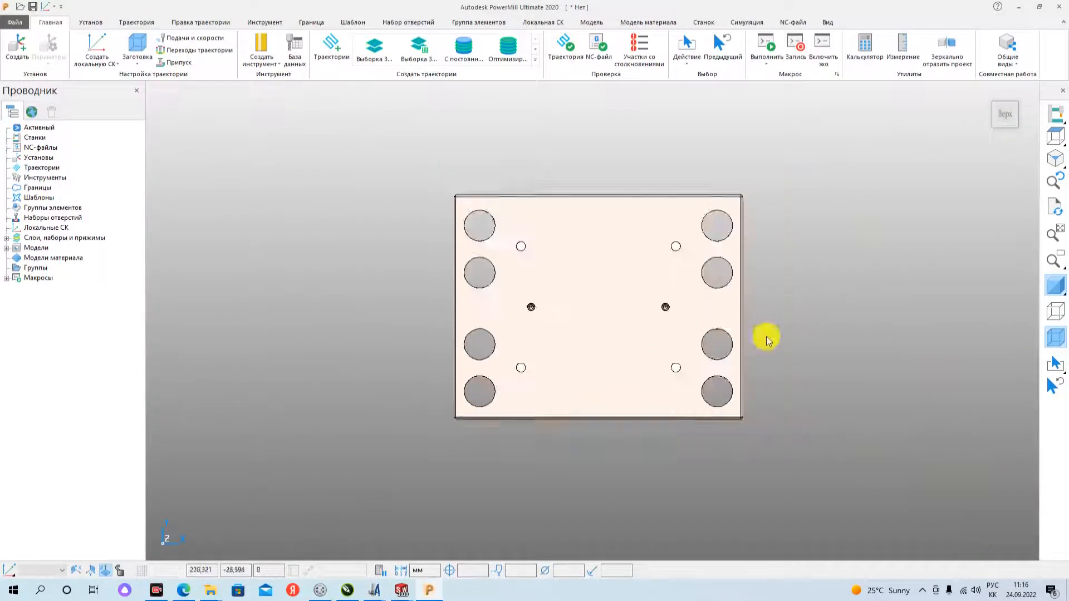
middle_drag(659, 432, 657, 261)
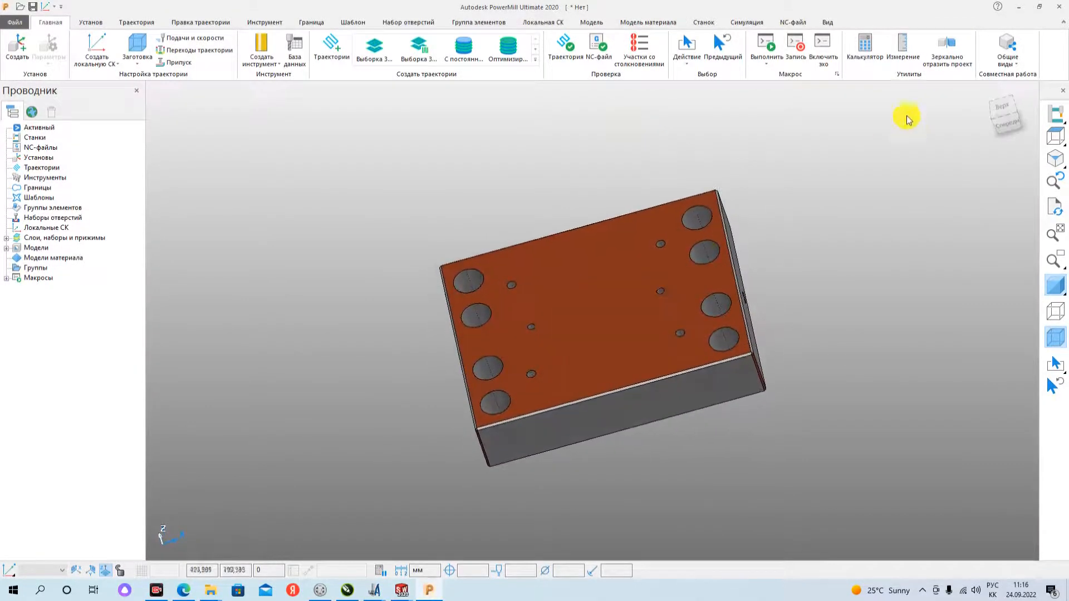
click(987, 92)
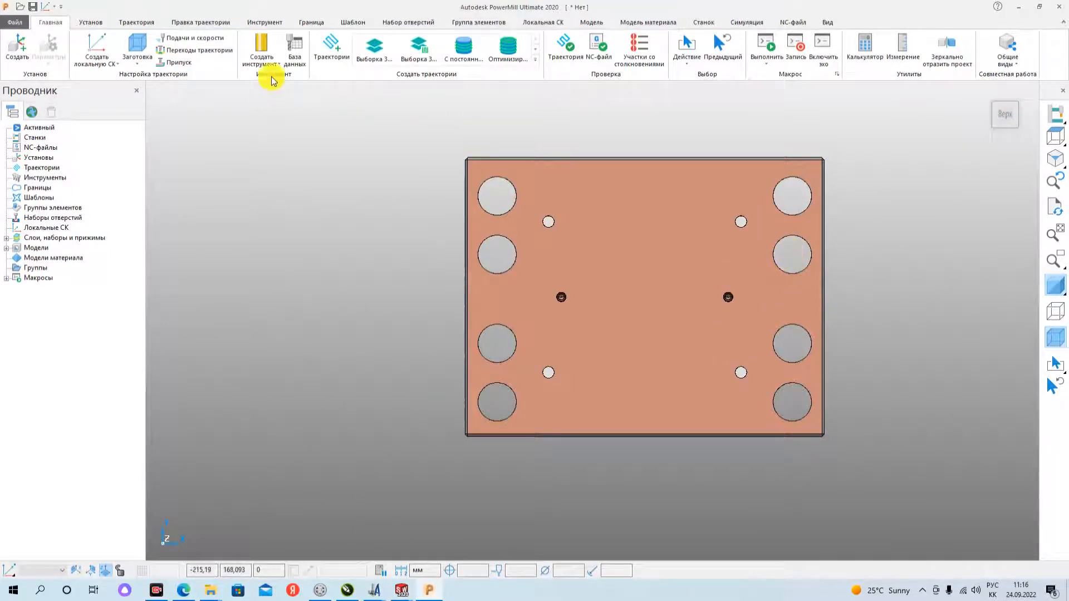
click(137, 45)
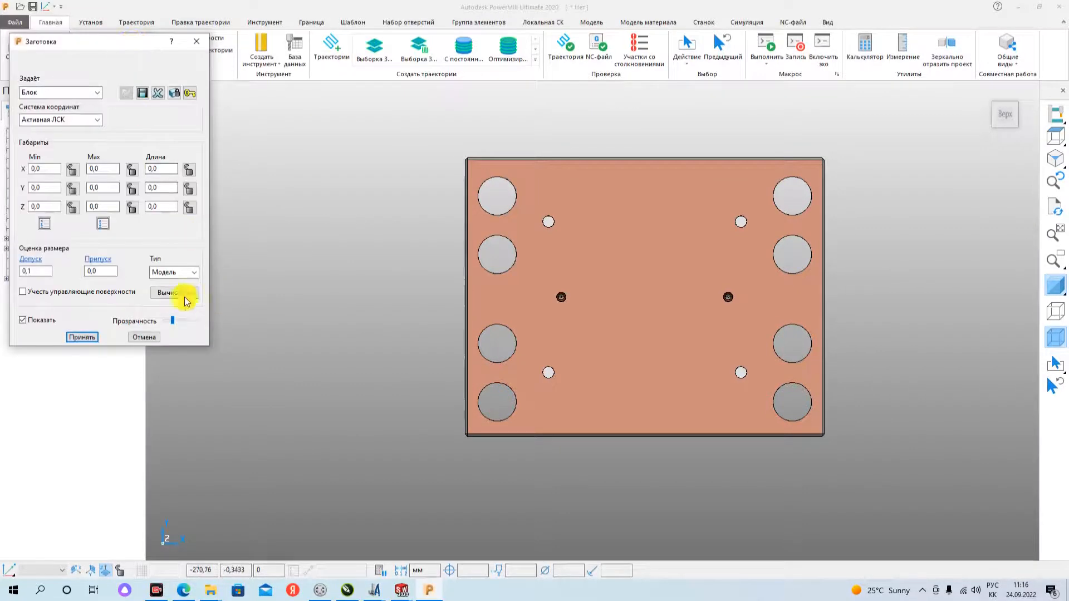
click(178, 294)
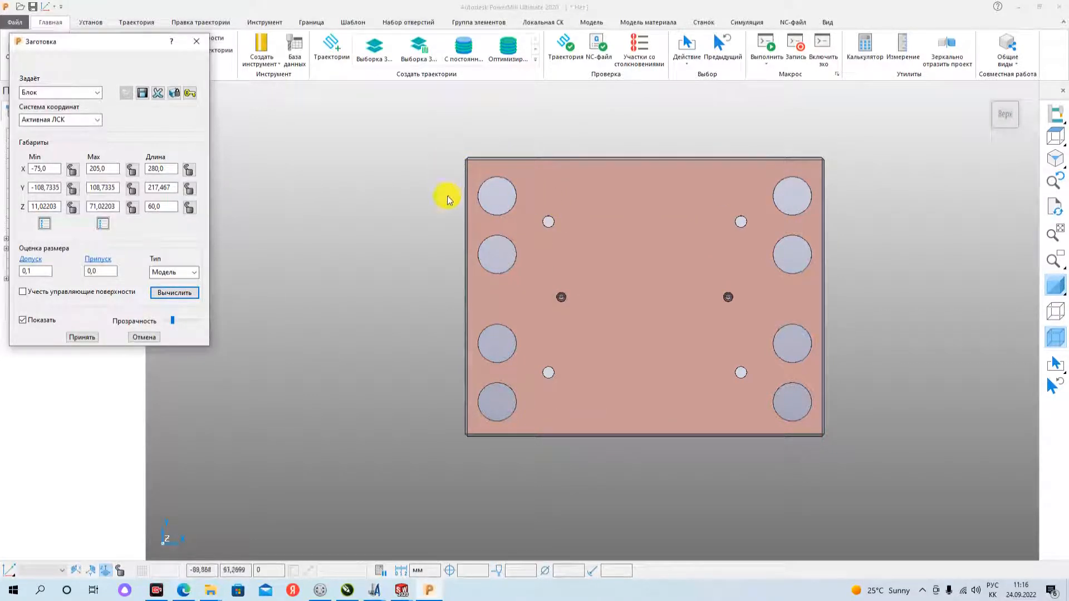
scroll(468, 442, up, 6)
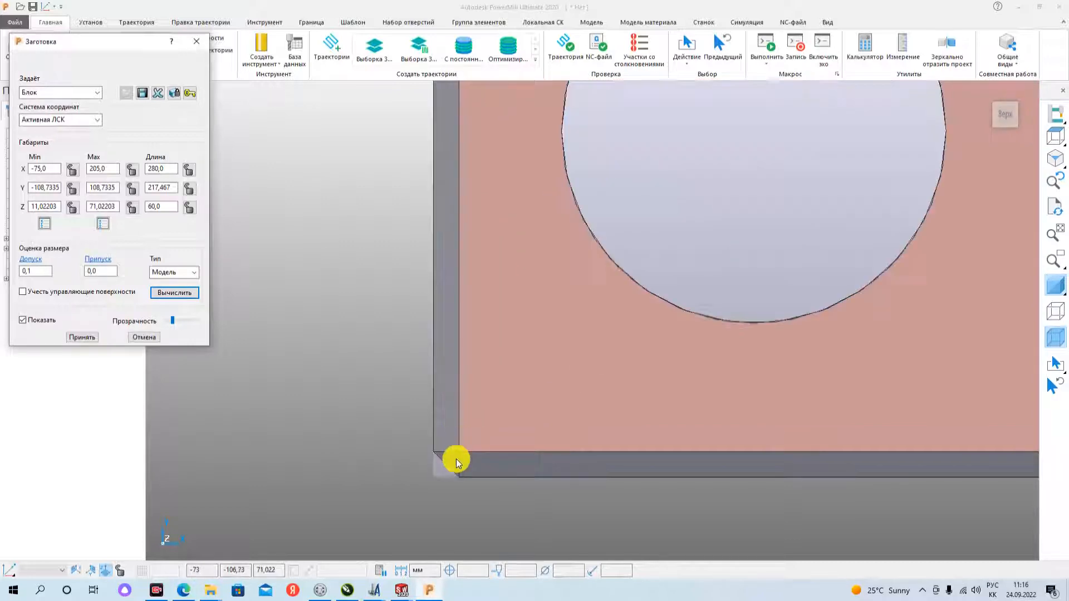
scroll(429, 390, down, 4)
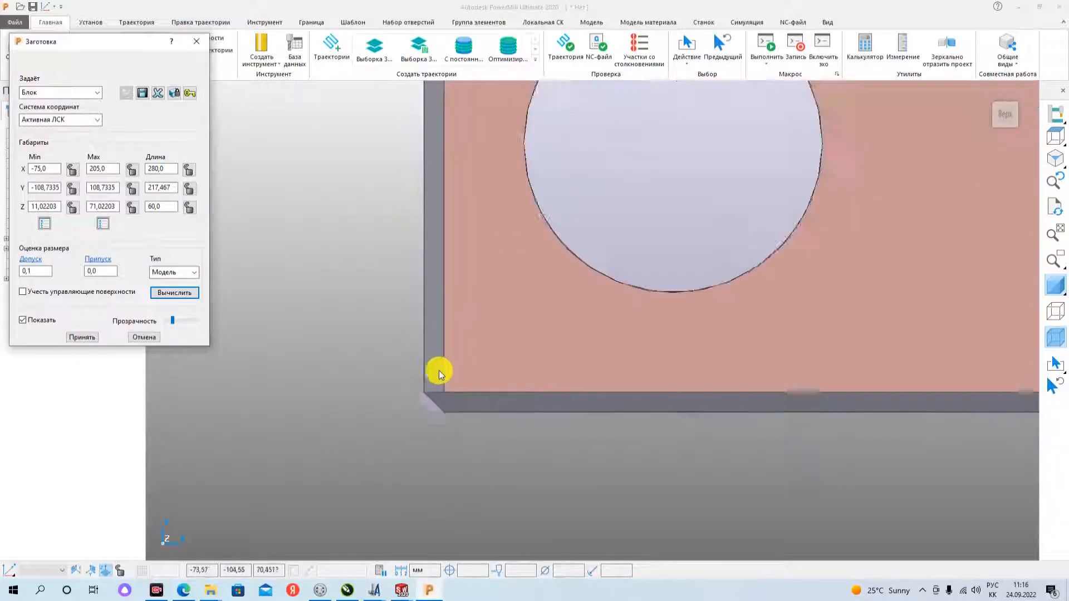
scroll(440, 396, down, 5)
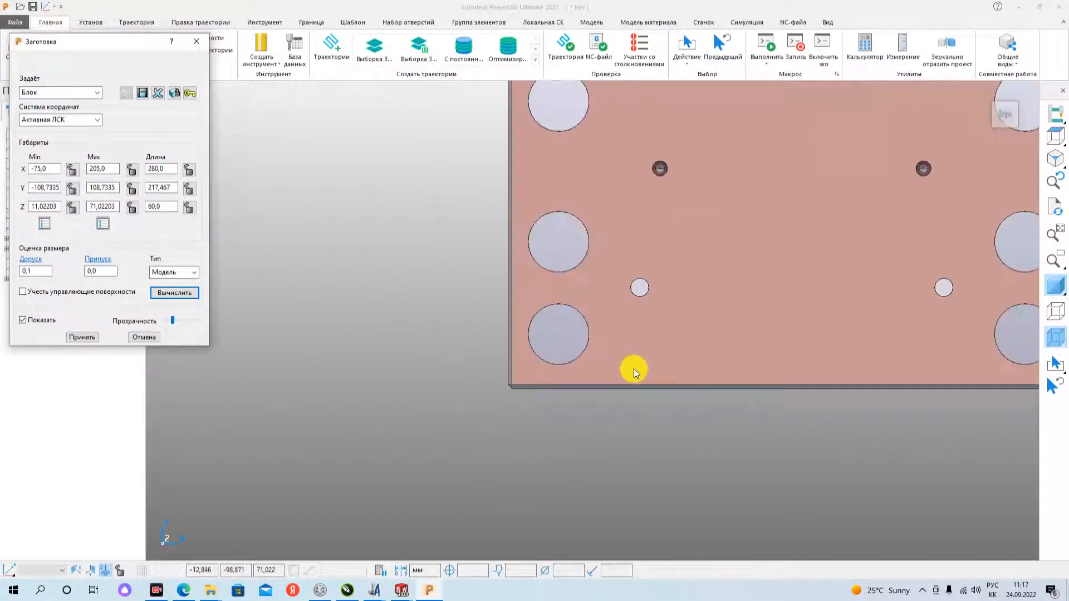
scroll(774, 268, down, 1)
scroll(808, 245, down, 2)
scroll(901, 184, up, 1)
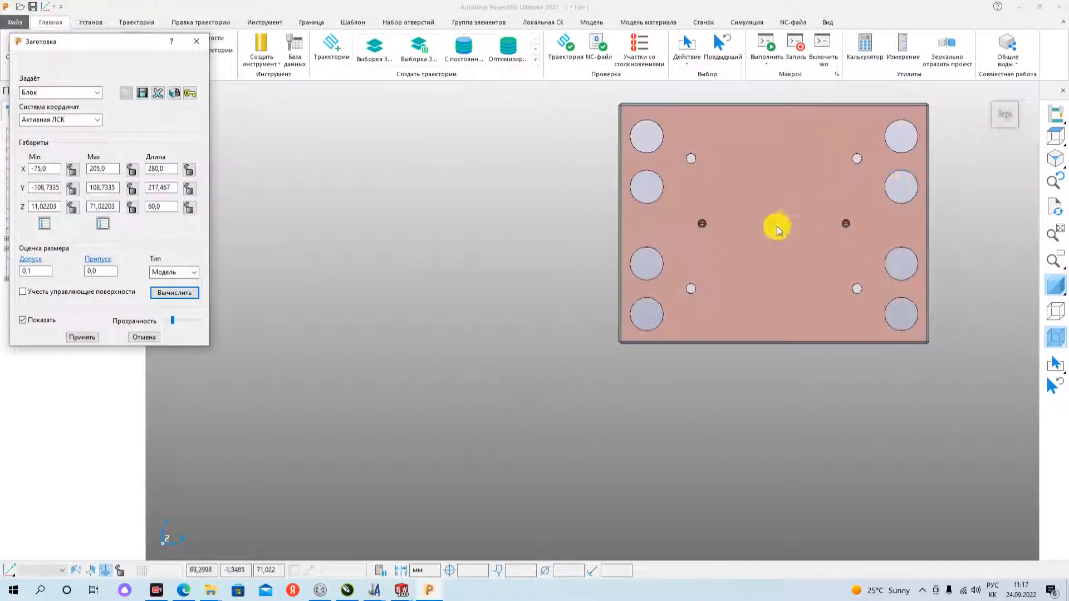
click(82, 338)
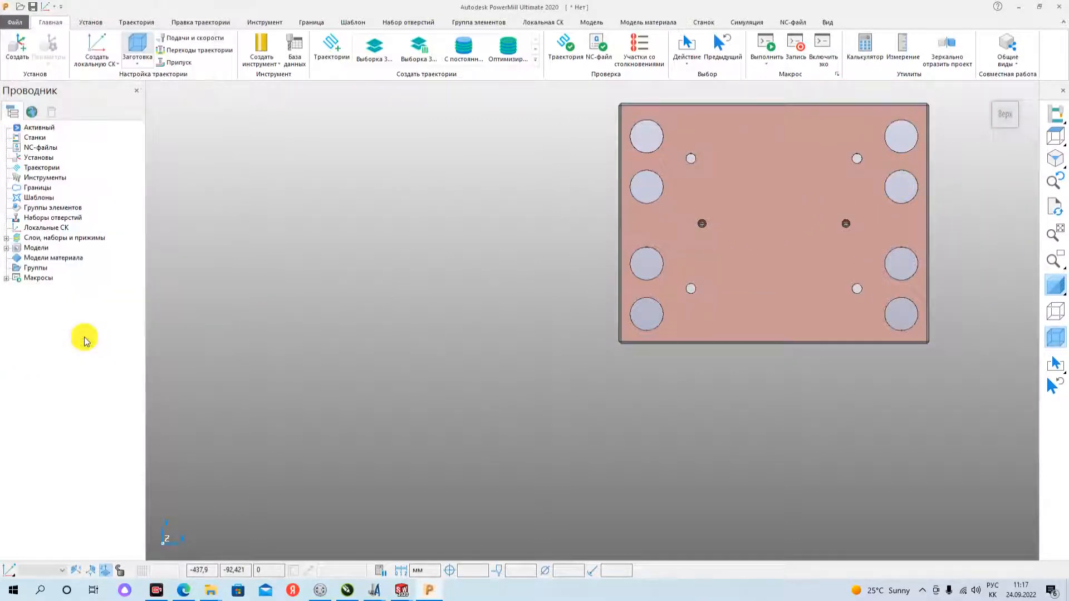
right_click(37, 228)
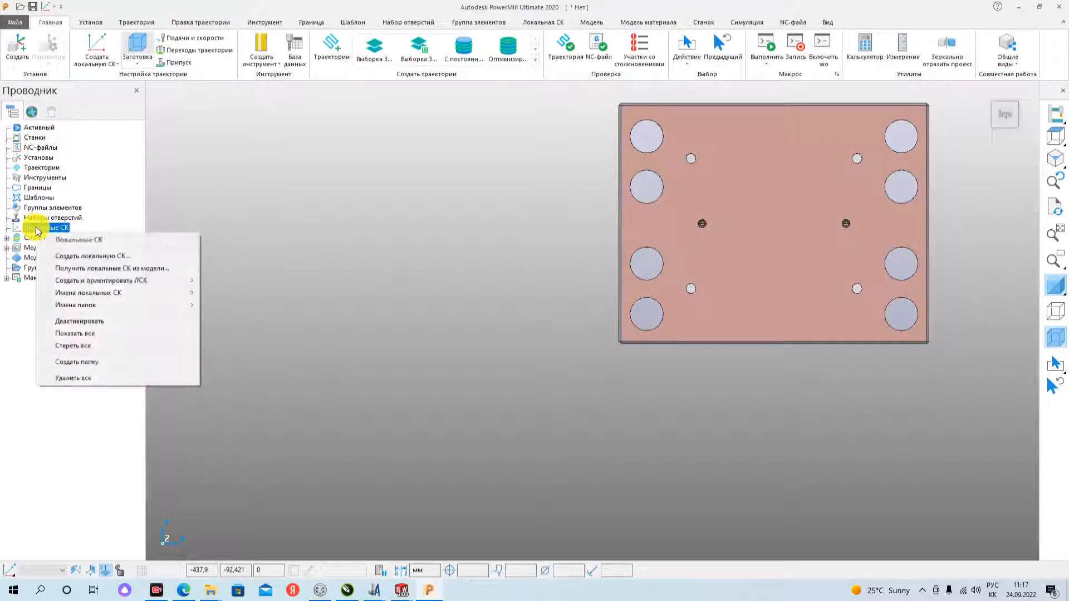
click(174, 8)
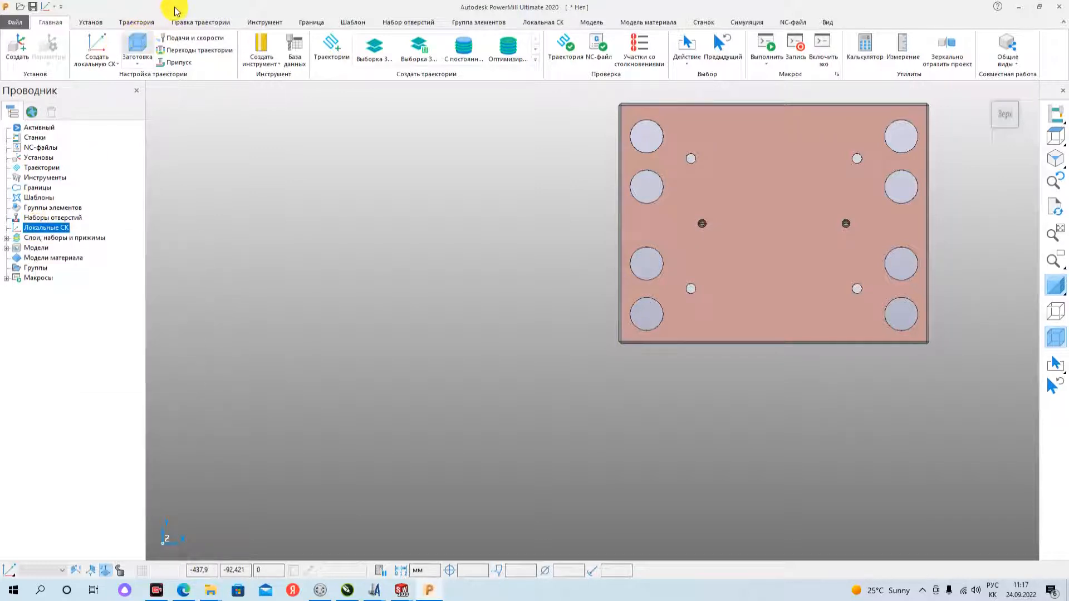
click(138, 45)
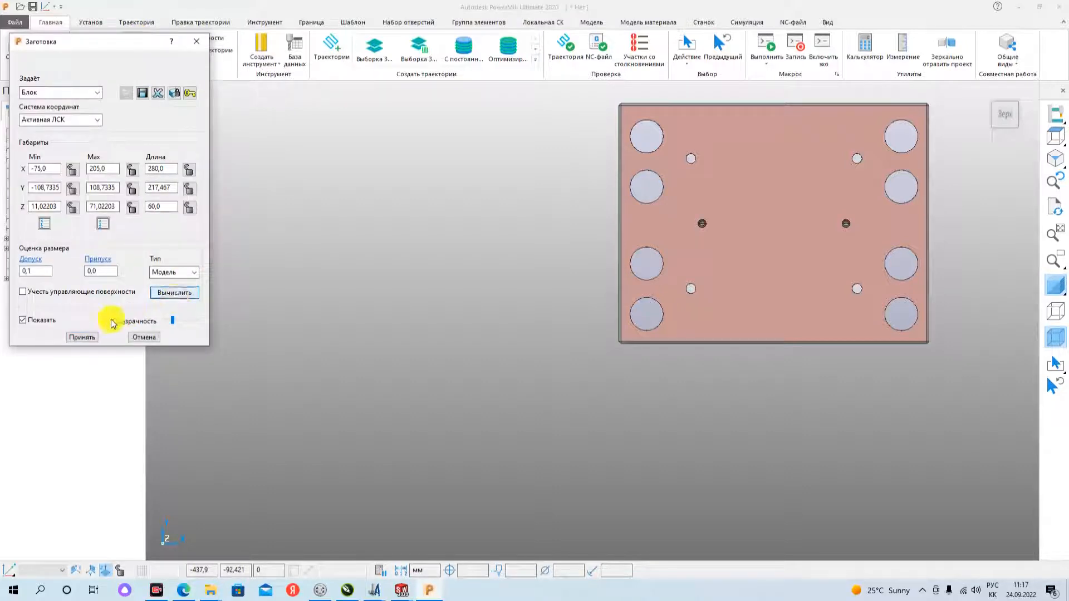
click(82, 337)
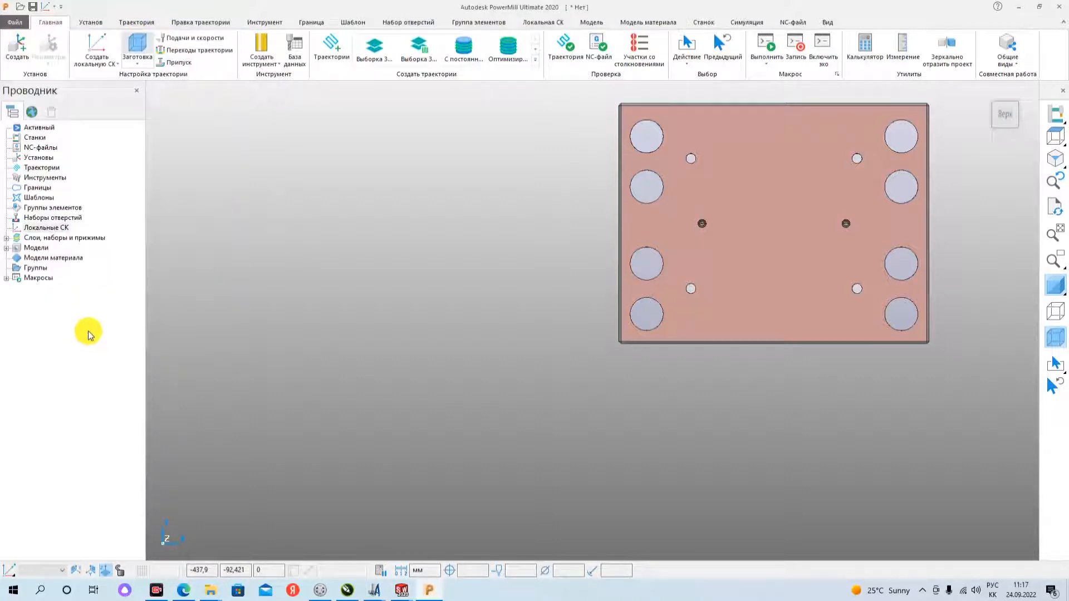
- Create a local coordinate system from the block (ЛСК по заготовке) at the centre of the block's top face, with the model's shading hidden
right_click(45, 229)
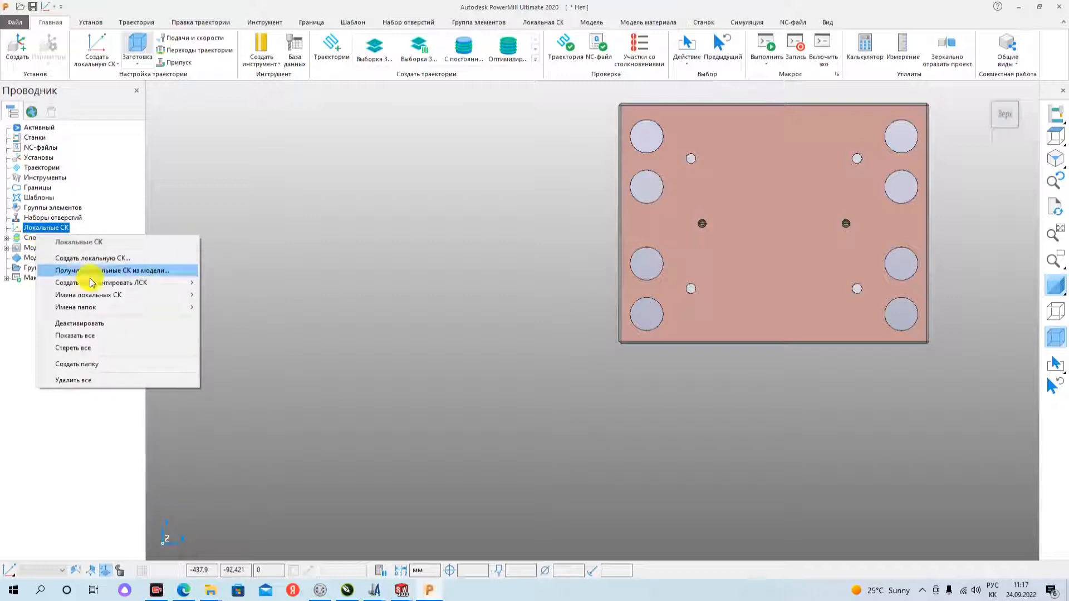
mouse_move(169, 284)
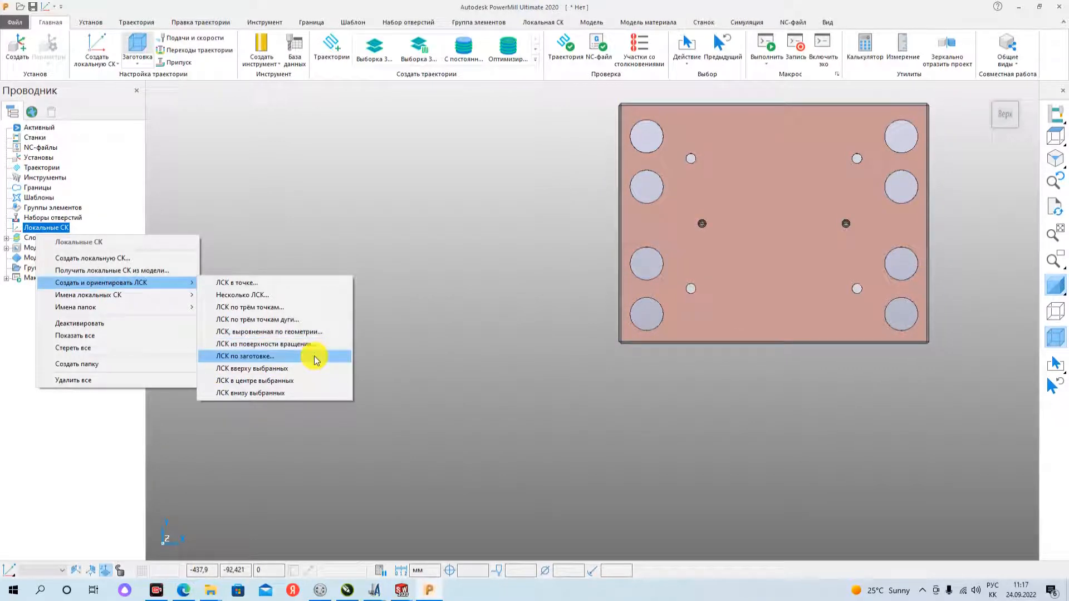
click(270, 359)
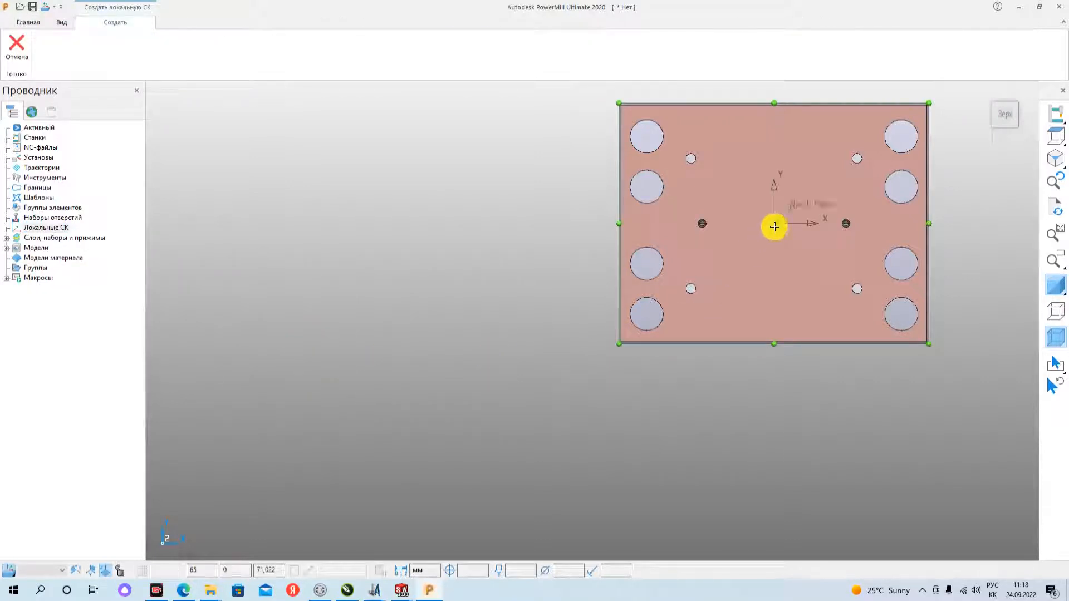
mouse_move(770, 246)
middle_down()
mouse_move(787, 236)
mouse_move(780, 202)
middle_up()
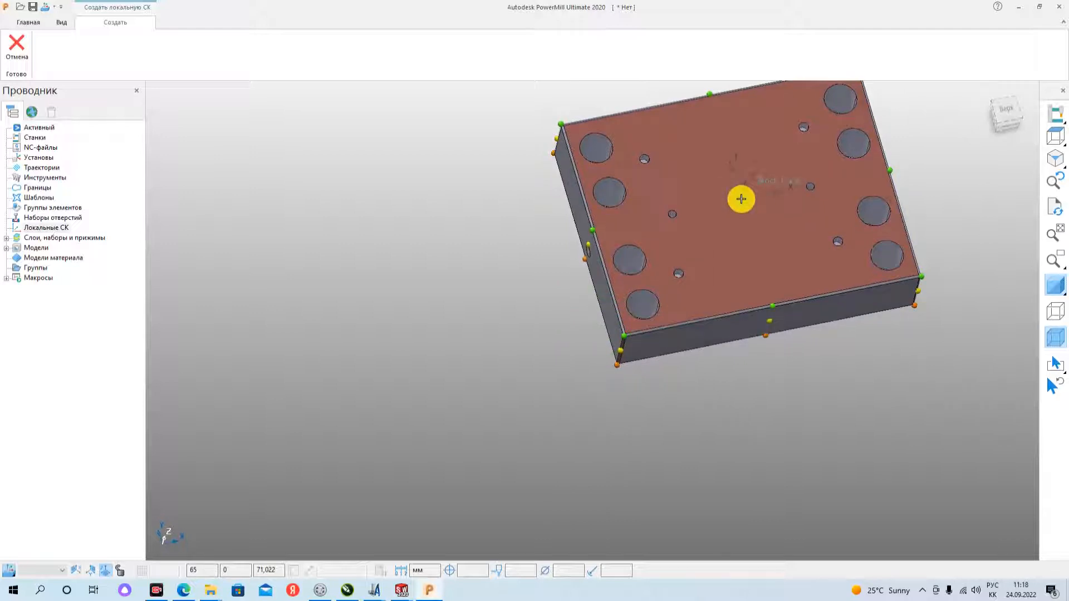
click(1055, 285)
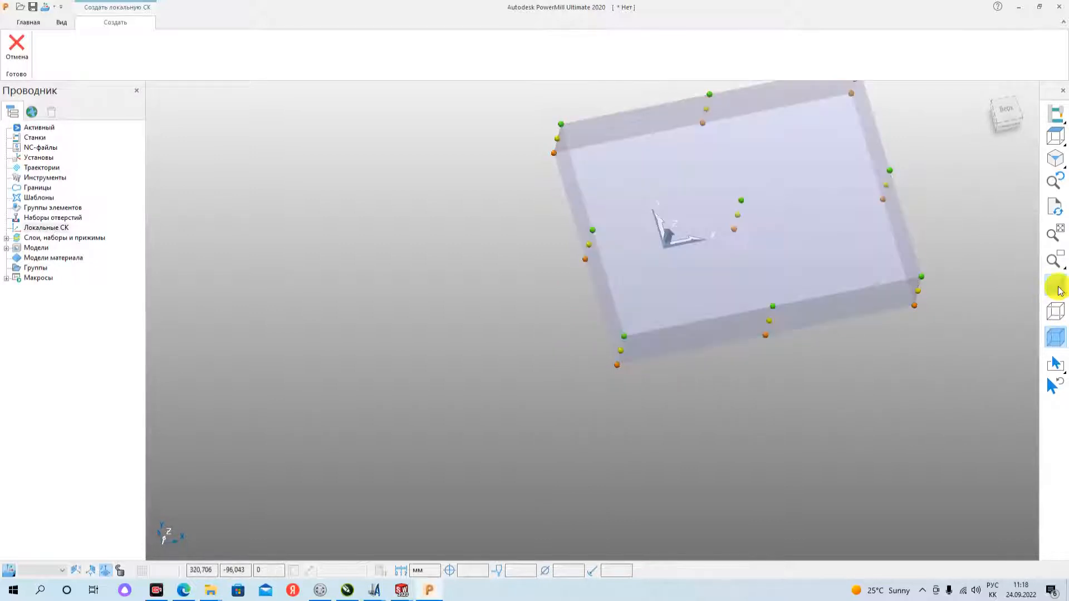
scroll(714, 197, down, 4)
scroll(714, 197, up, 5)
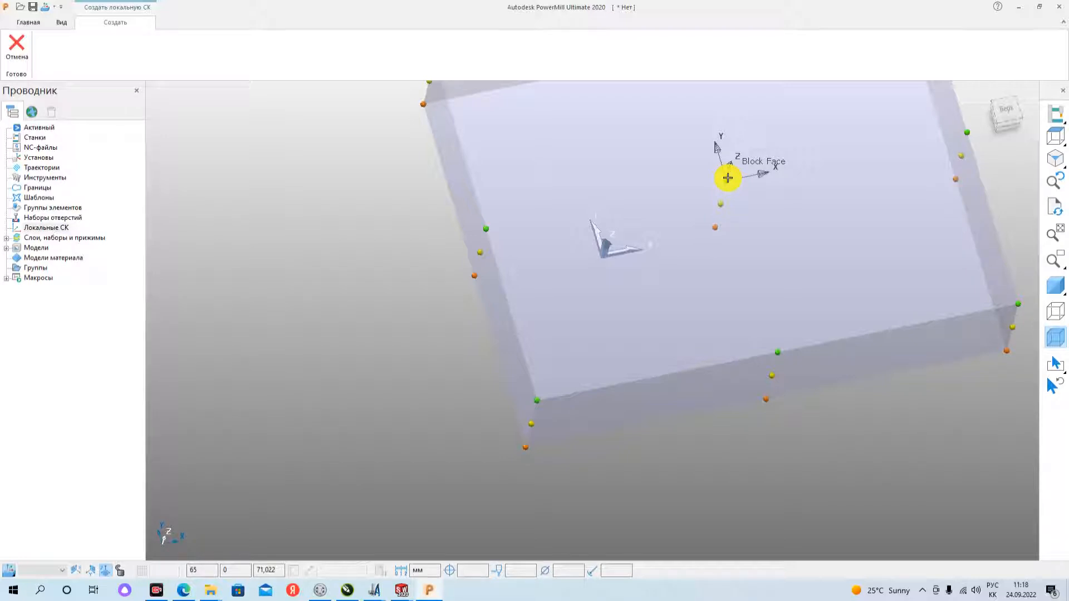
click(727, 181)
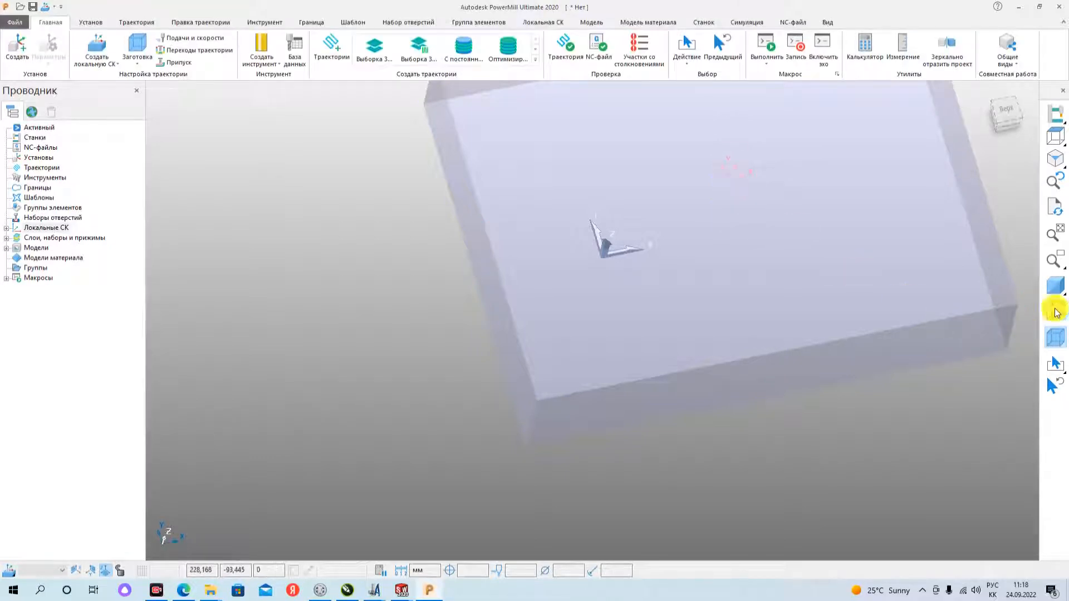
- Restore the model's shading, check the new coordinate system's position from the front, and activate local coordinate system 1
click(1054, 286)
mouse_move(741, 187)
middle_down()
mouse_move(738, 241)
mouse_move(675, 143)
mouse_move(673, 69)
mouse_move(737, 288)
middle_up()
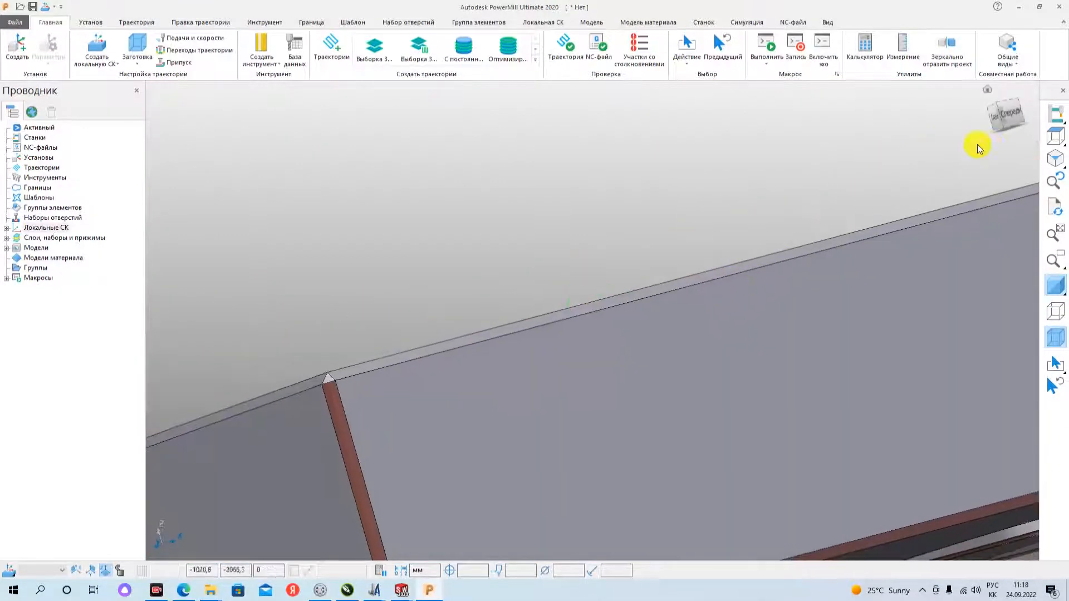
click(1016, 115)
scroll(590, 245, up, 5)
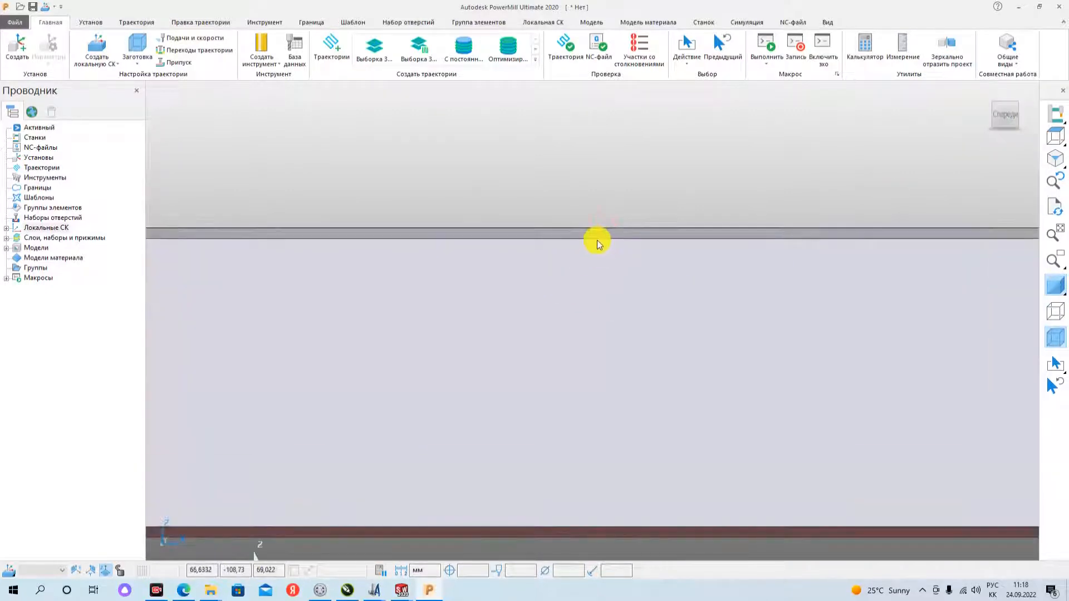
middle_drag(580, 233, 578, 226)
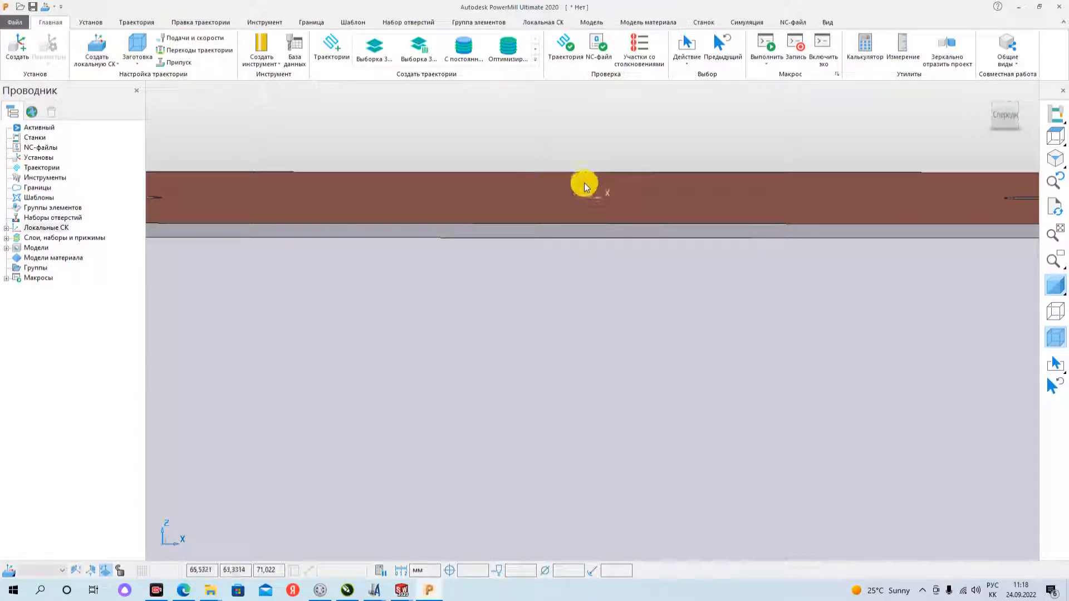
click(6, 229)
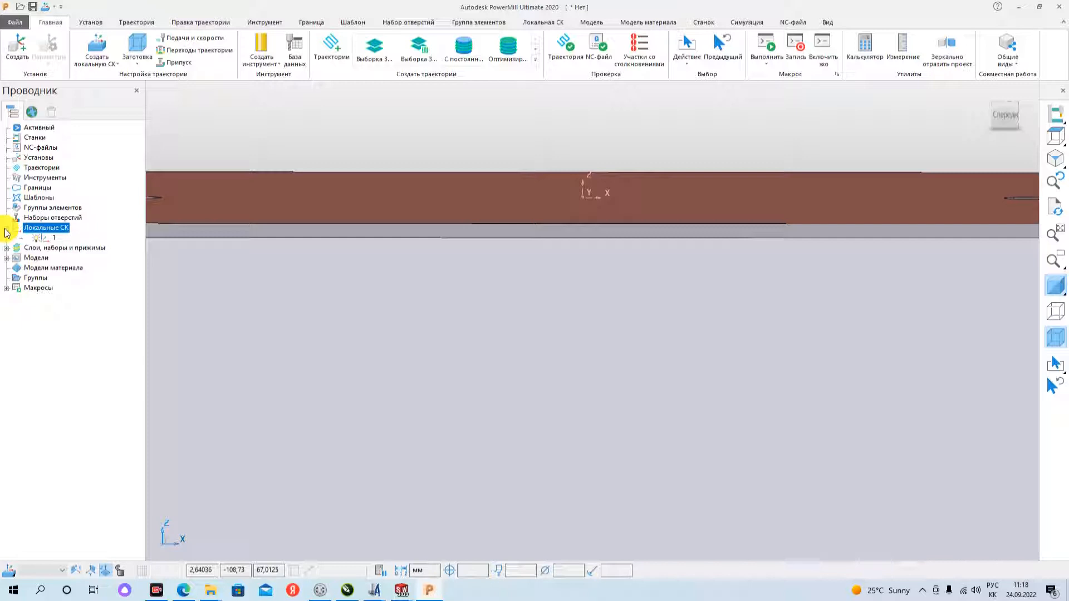
right_click(49, 241)
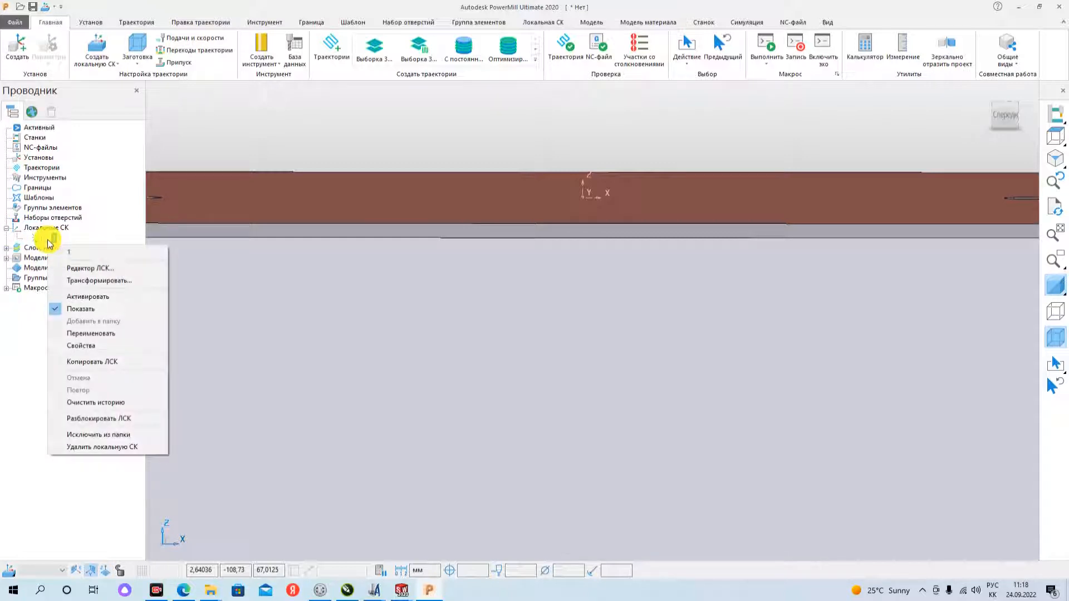
click(106, 299)
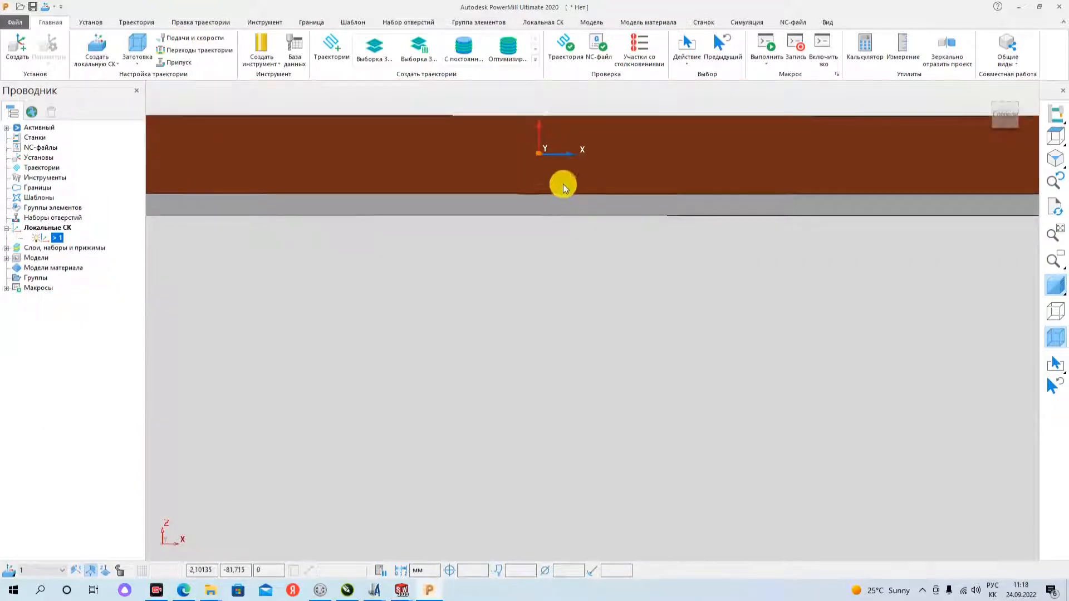
- Recalculate the block from the model's extents in the active local coordinate system and accept it
scroll(564, 188, down, 5)
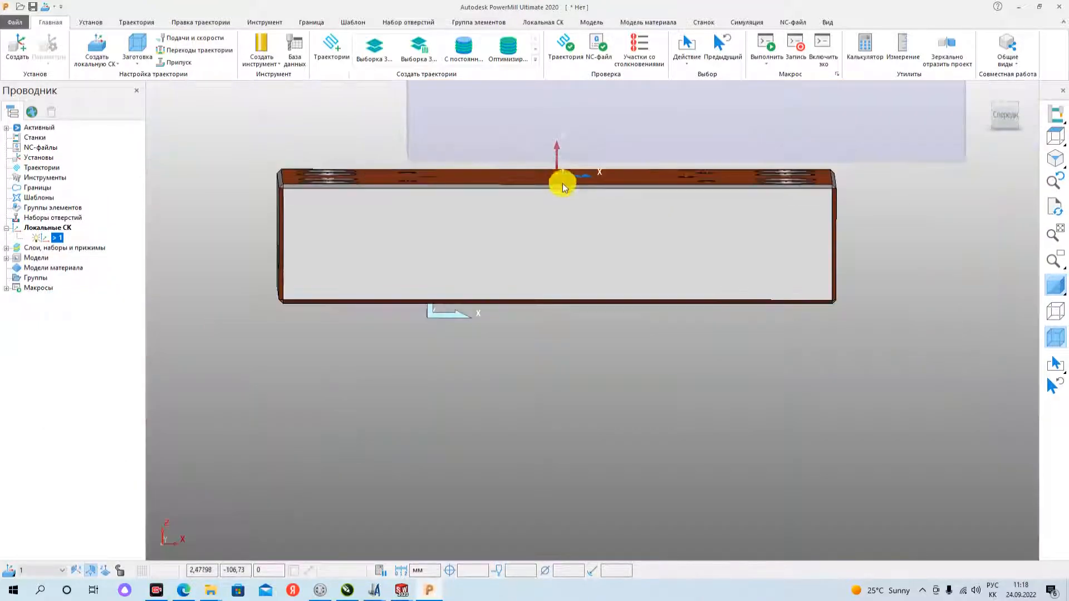
mouse_move(563, 188)
middle_down()
mouse_move(565, 220)
mouse_move(587, 191)
mouse_move(580, 184)
middle_up()
scroll(585, 193, up, 2)
scroll(591, 193, down, 6)
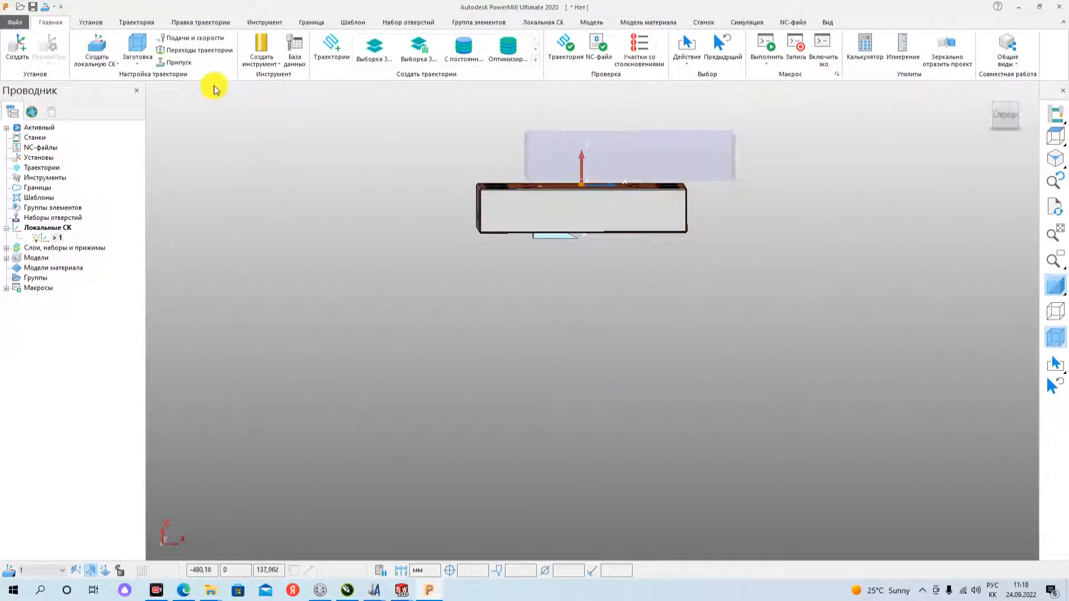
click(140, 49)
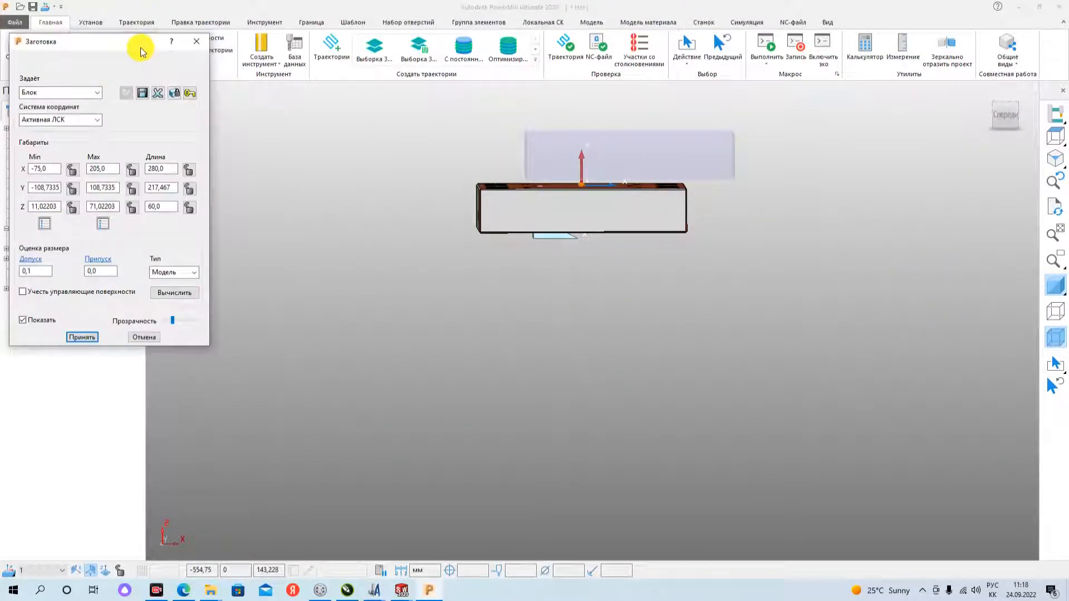
click(174, 293)
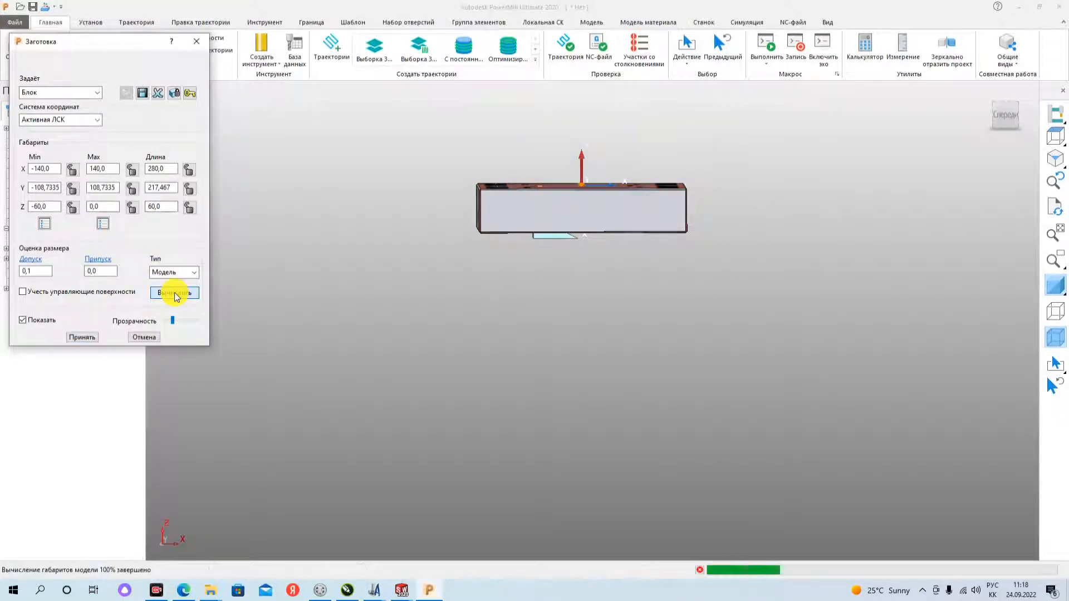
click(79, 337)
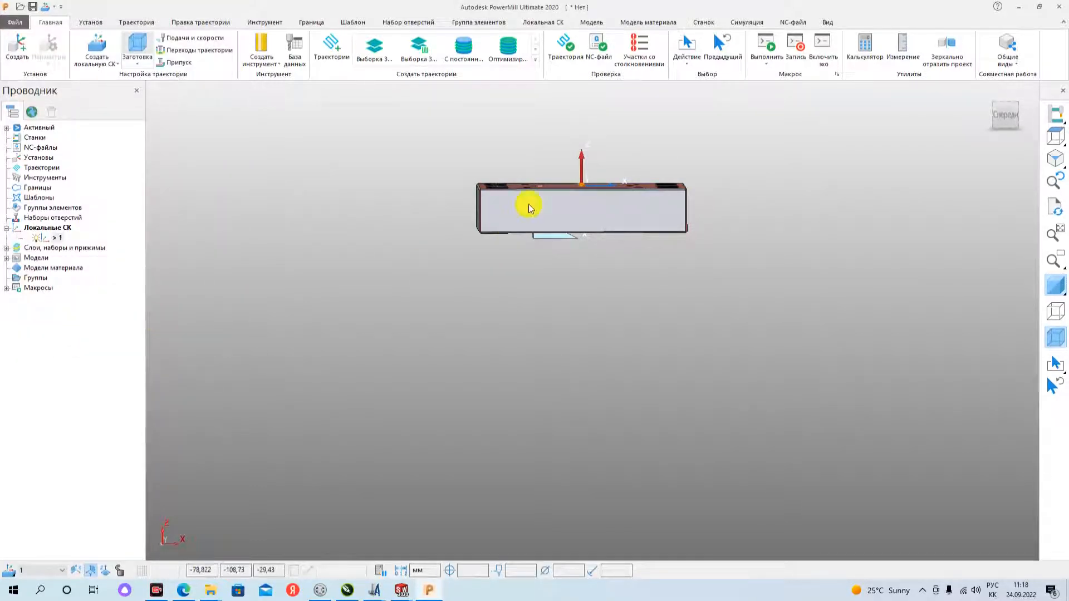
middle_drag(529, 204, 540, 238)
scroll(592, 158, down, 3)
scroll(590, 149, up, 5)
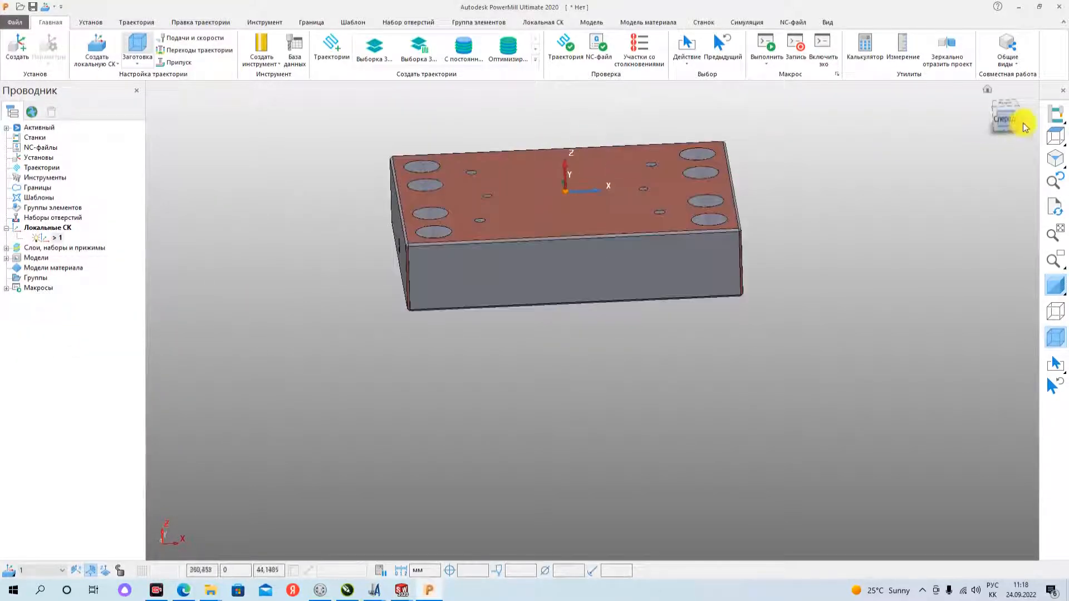
click(987, 88)
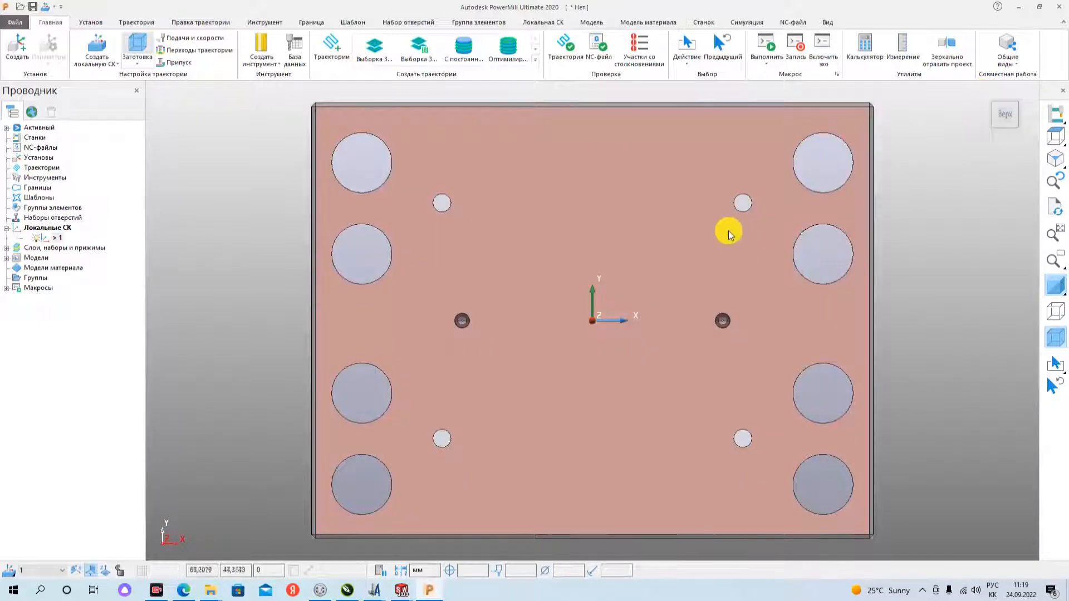
scroll(727, 229, down, 2)
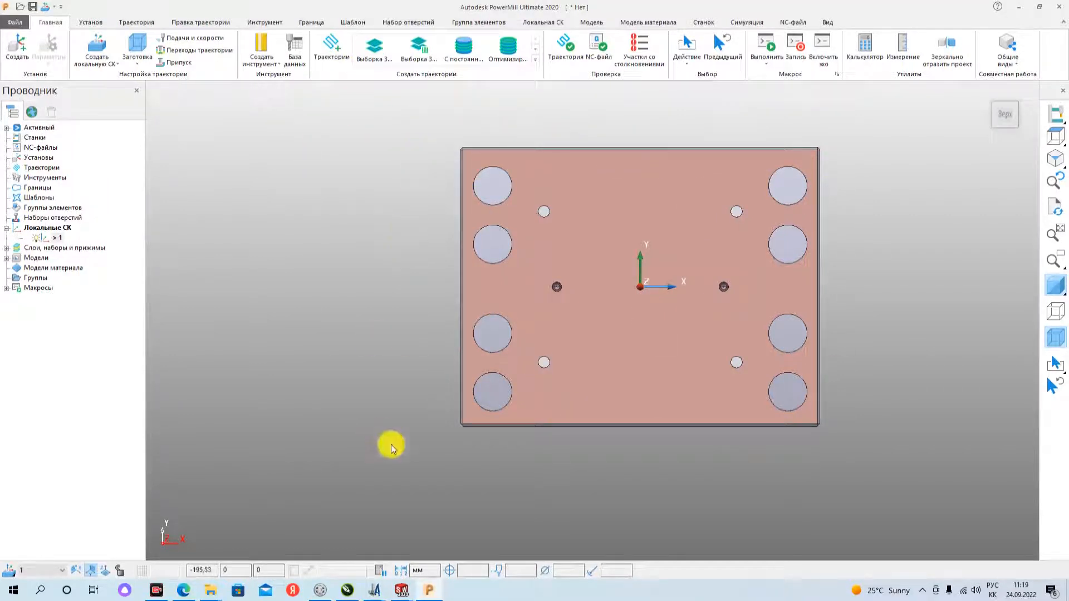
- Start a 3D model area clearance toolpath (Выборка 3D модели) and open its block (Заготовка) settings
click(374, 55)
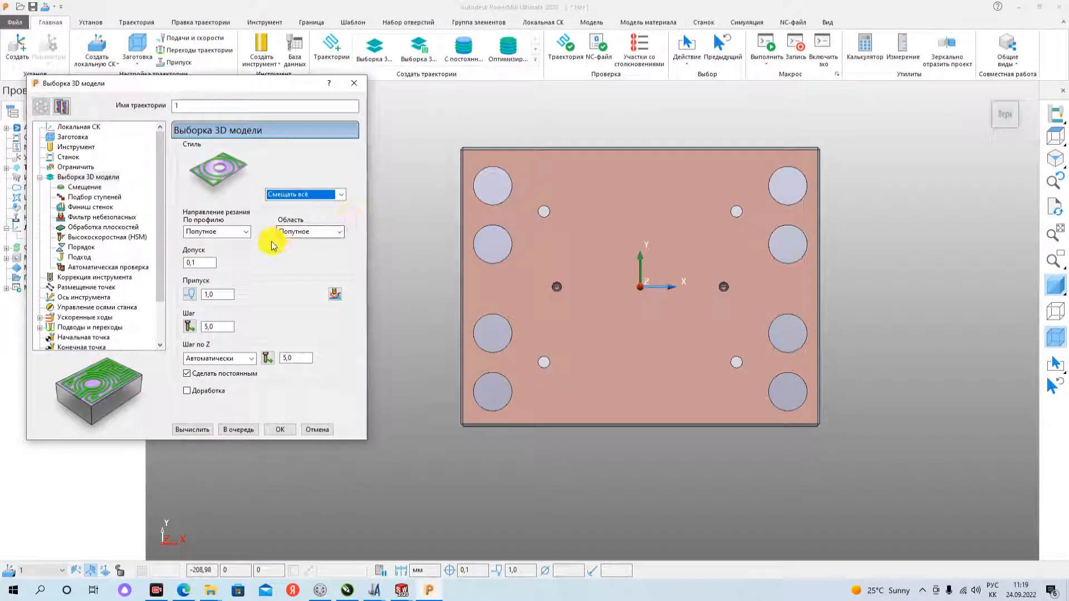
click(243, 234)
click(75, 144)
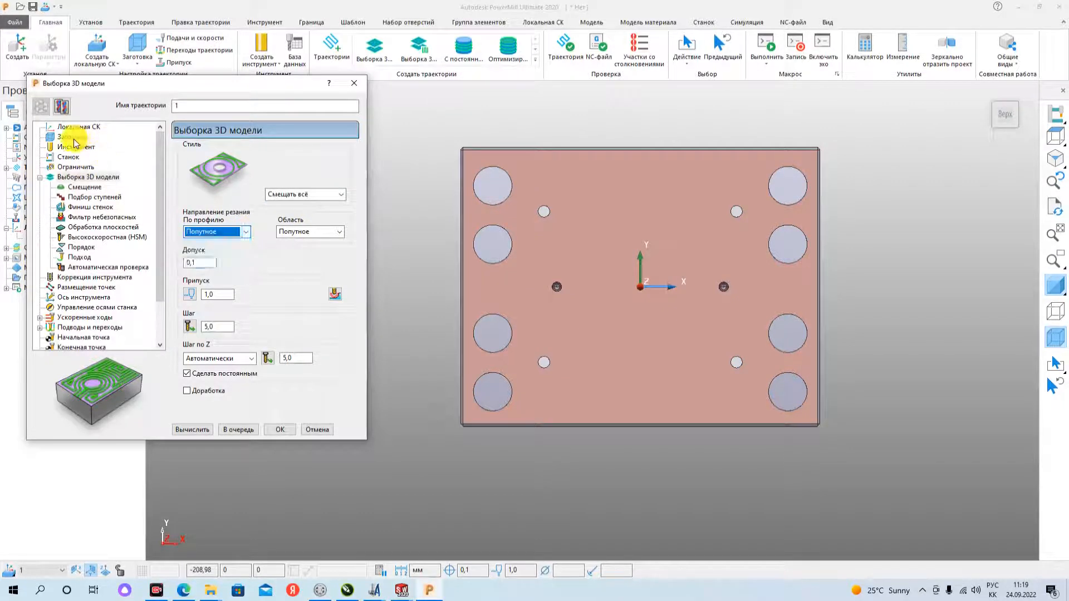
click(75, 139)
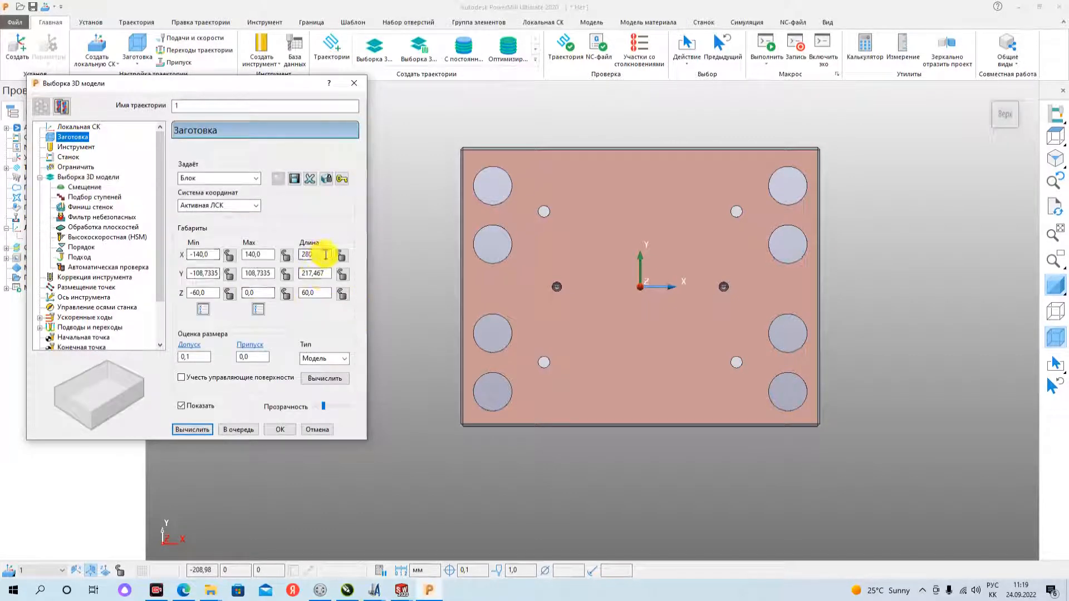
- Set the block's X length to 300 mm and increase its Y length by 20 mm
double_click(327, 254)
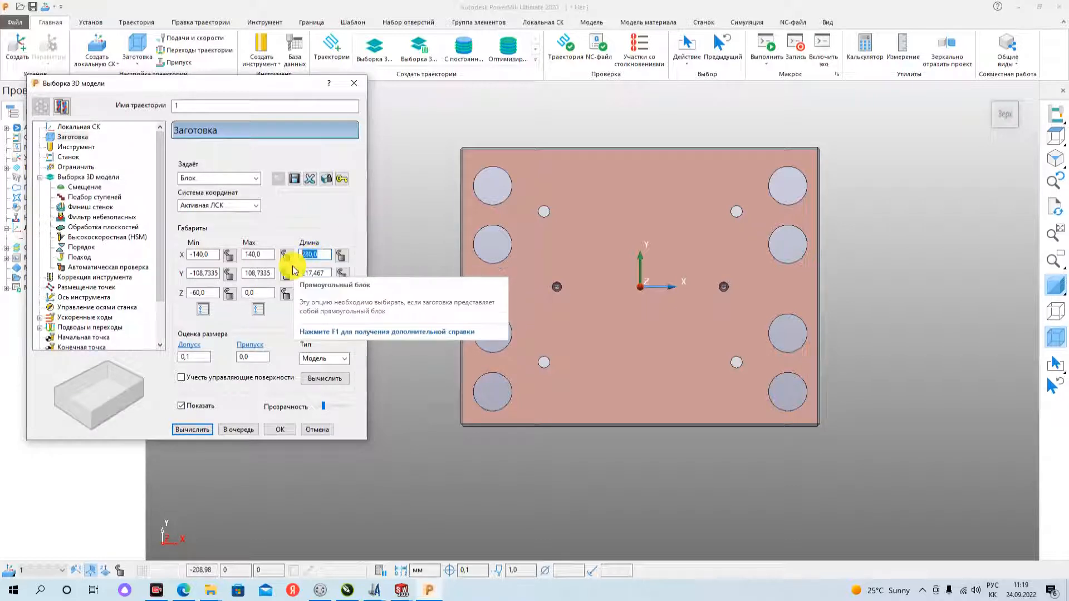
text(300)
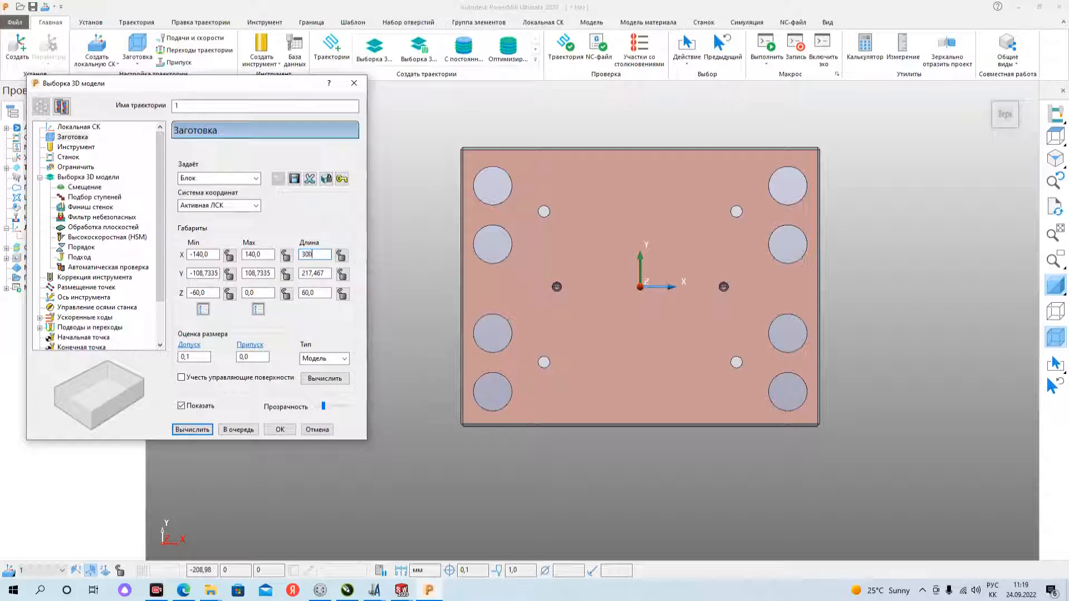
click(326, 273)
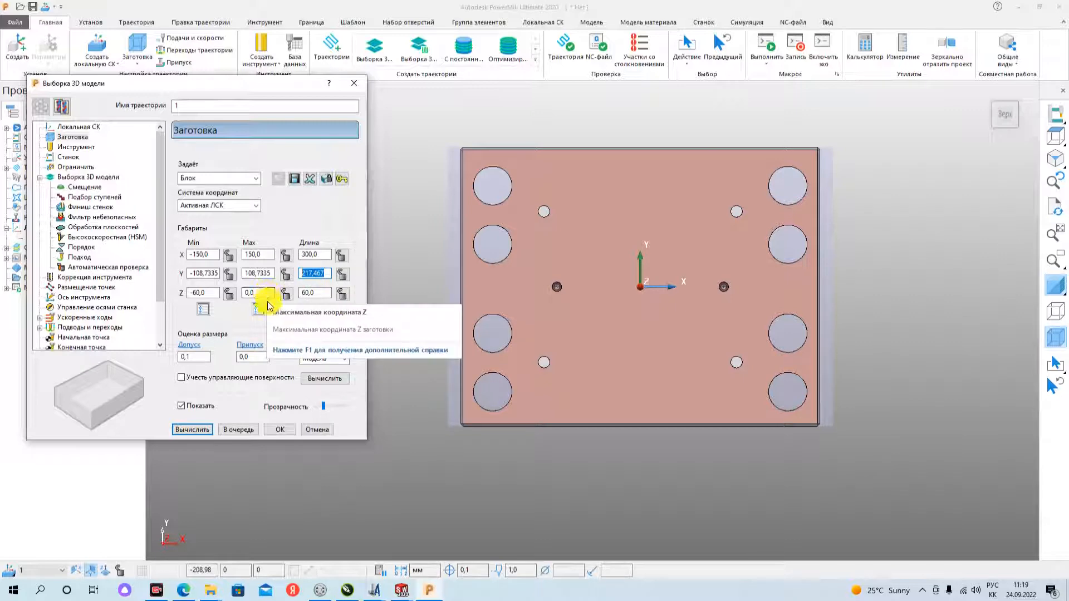
click(312, 272)
text(+)
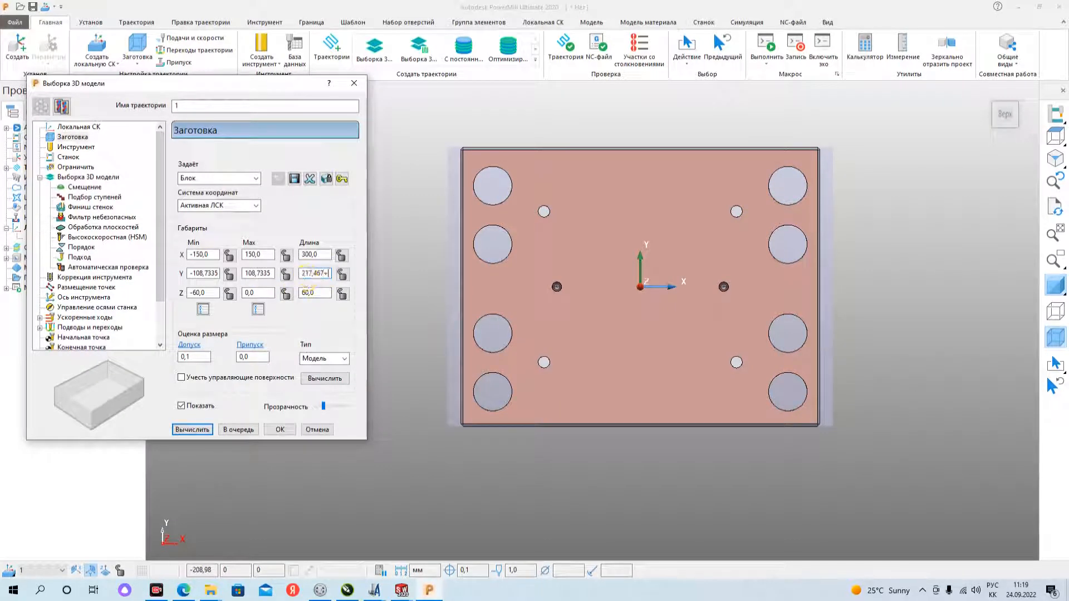
text(20)
key(Return)
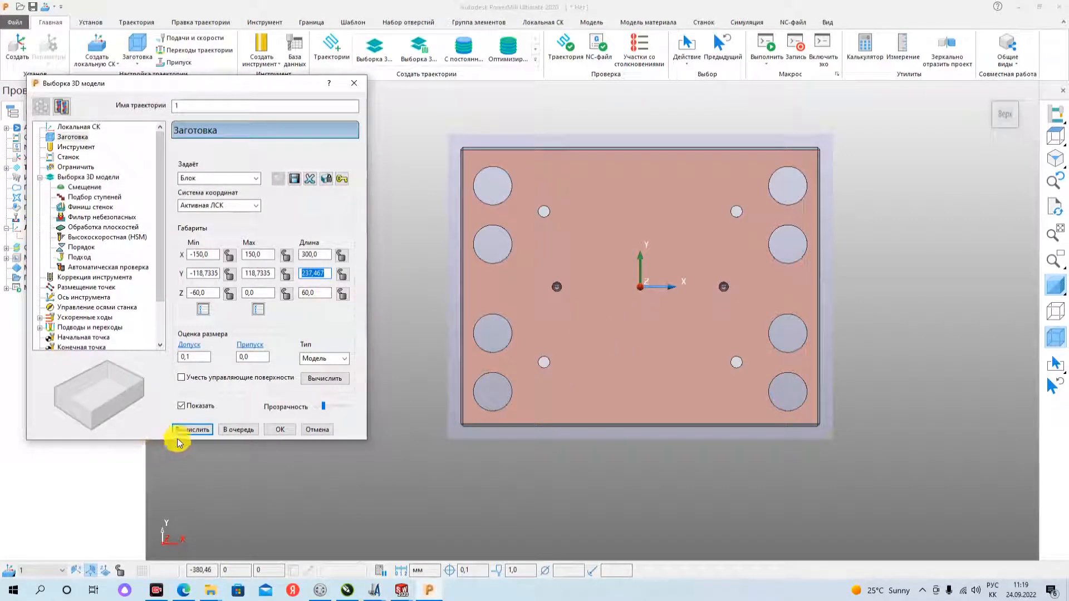
- Create a tip-radiused tool (Скруглённая) for the toolpath with a 32 mm diameter and a 5 mm tip radius
click(71, 147)
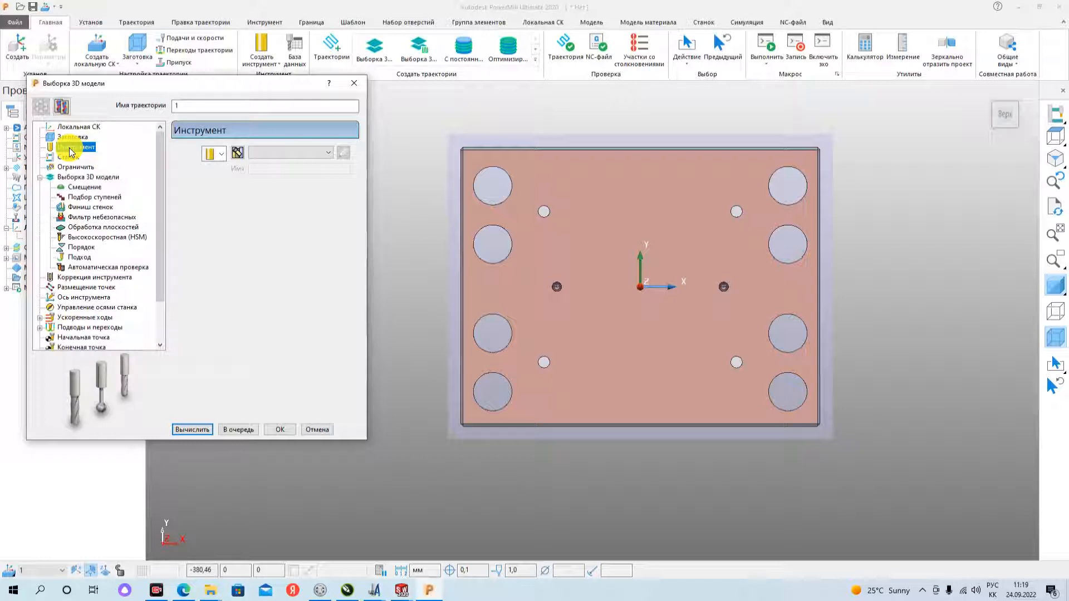
click(222, 155)
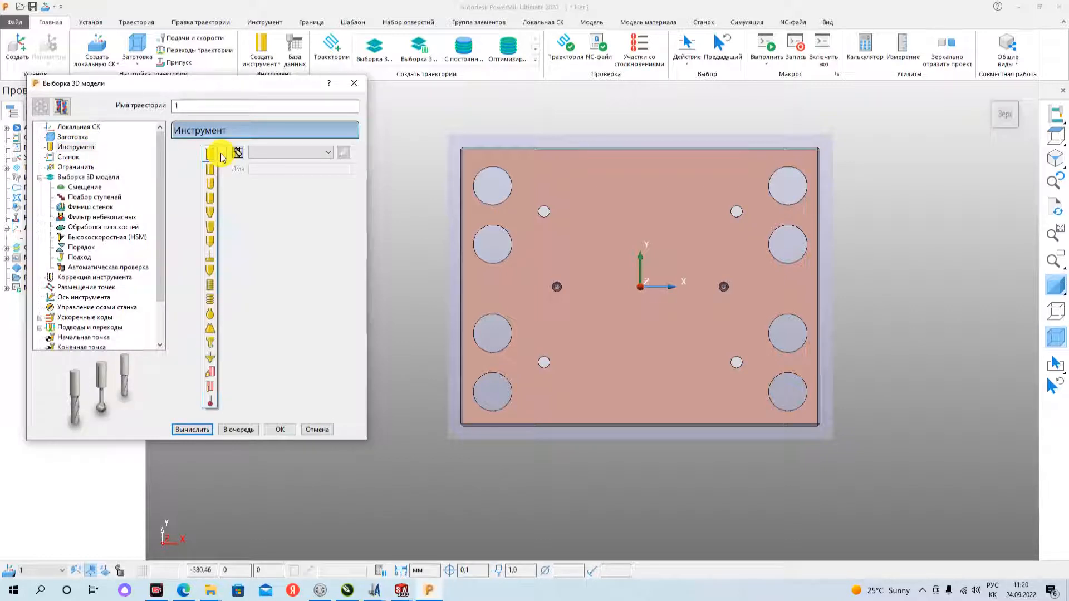
click(211, 205)
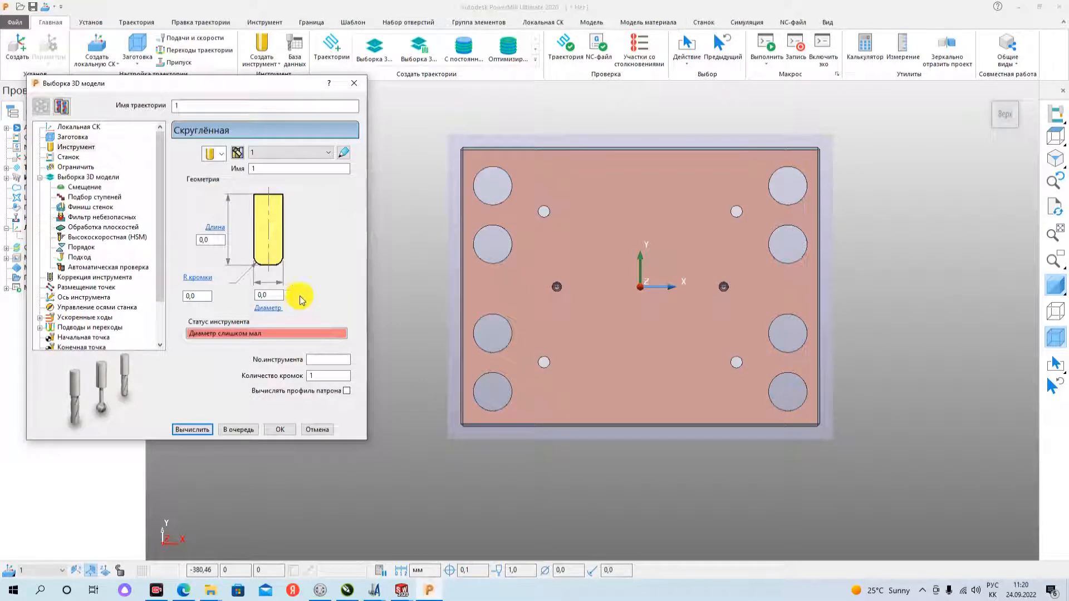
double_click(267, 294)
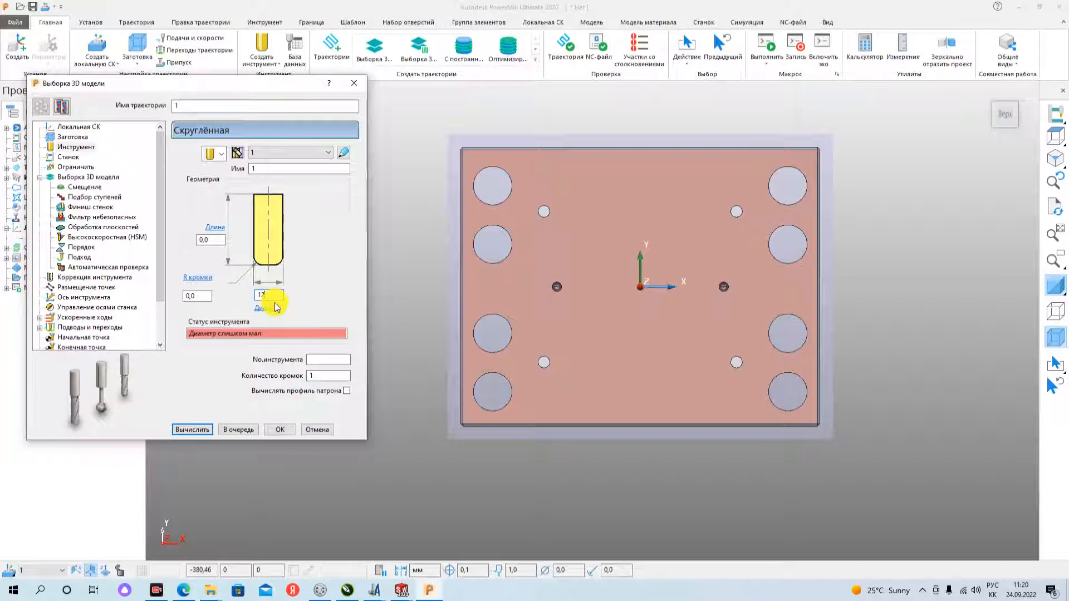
text(32)
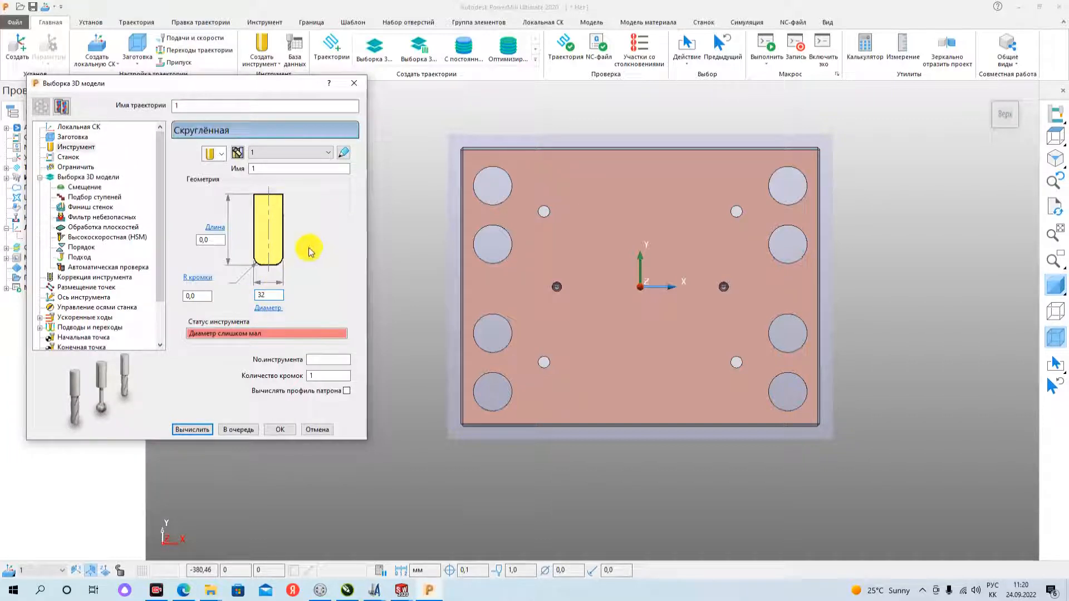
double_click(192, 295)
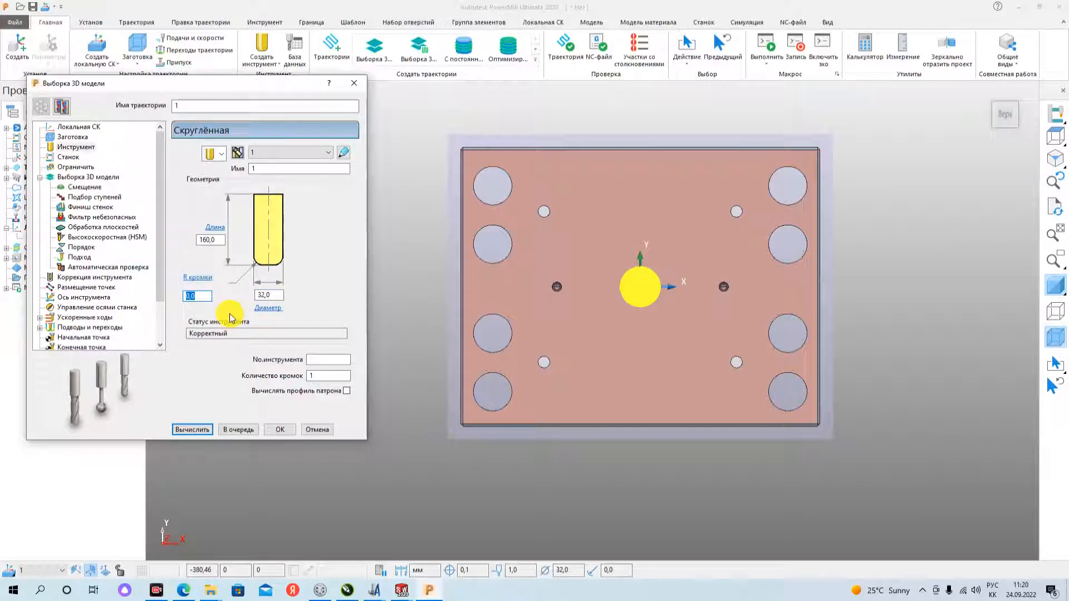
text(5)
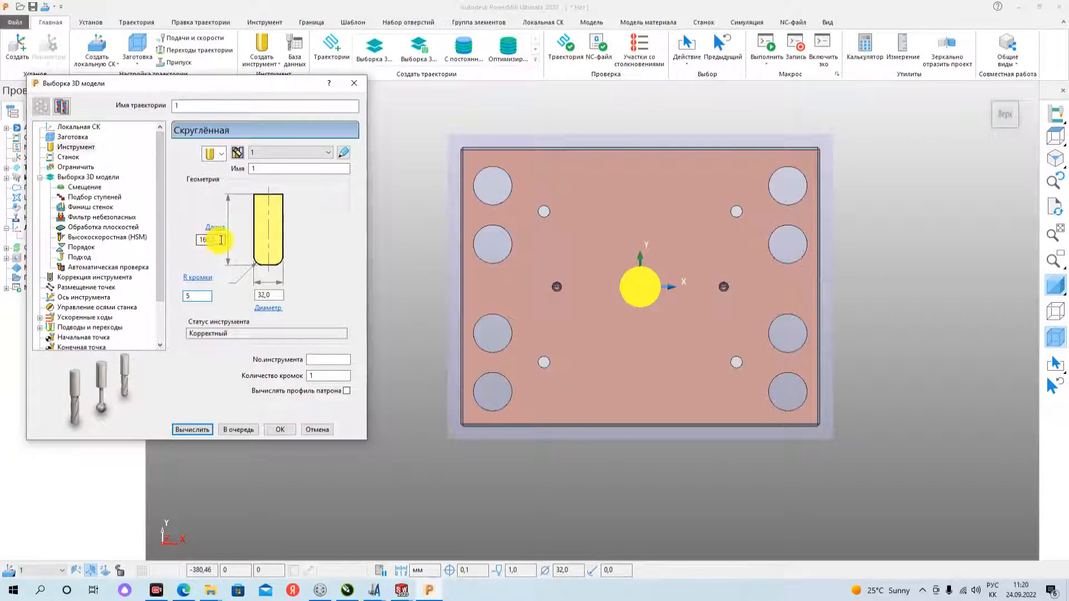
drag(221, 240, 177, 241)
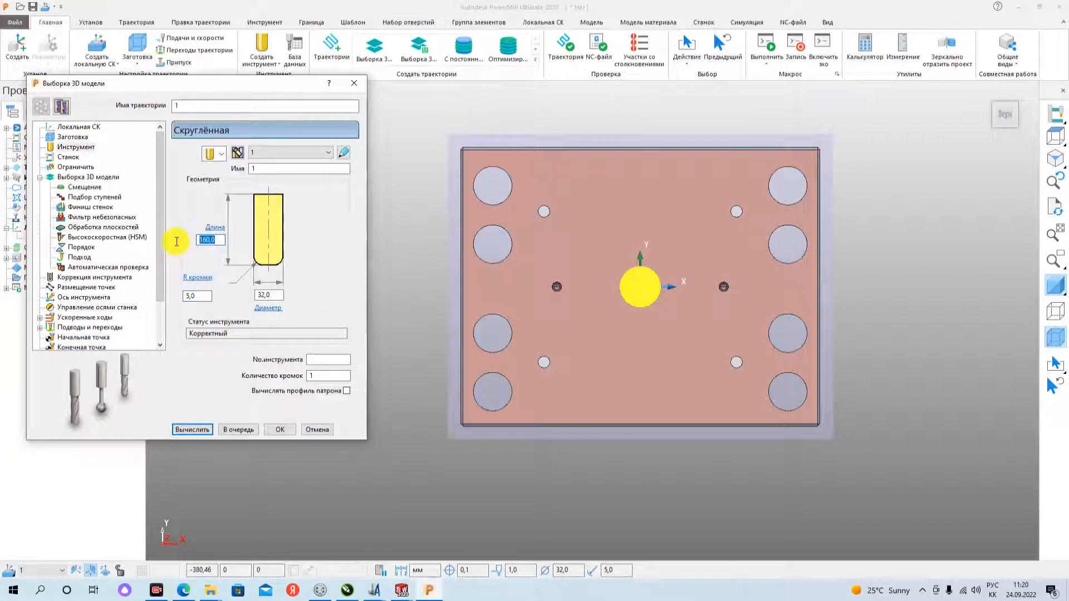
click(221, 242)
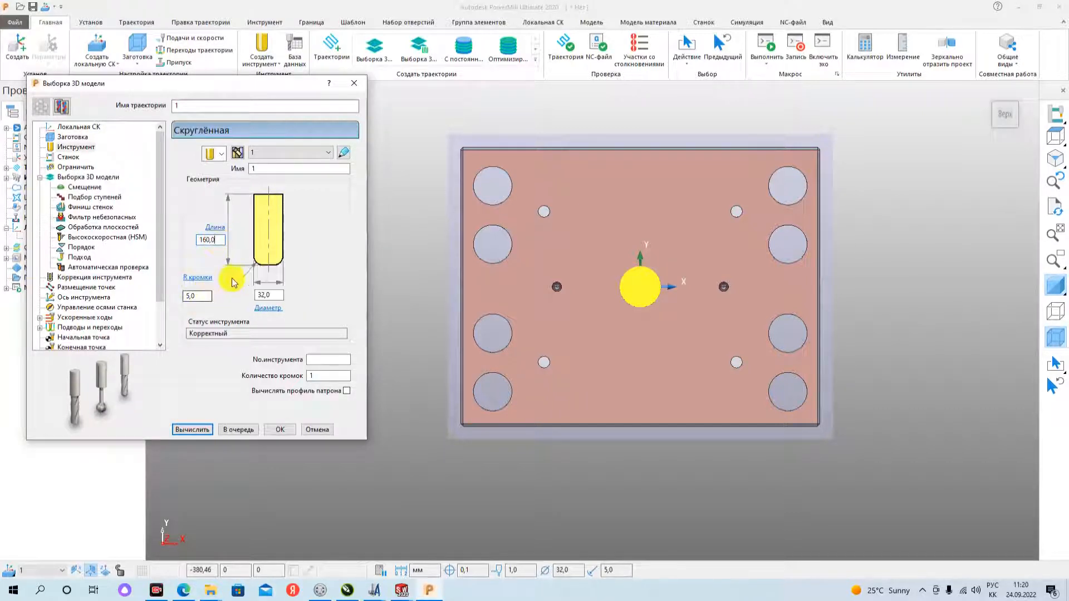
- Name the new tip-radiused tool d32r5
double_click(260, 166)
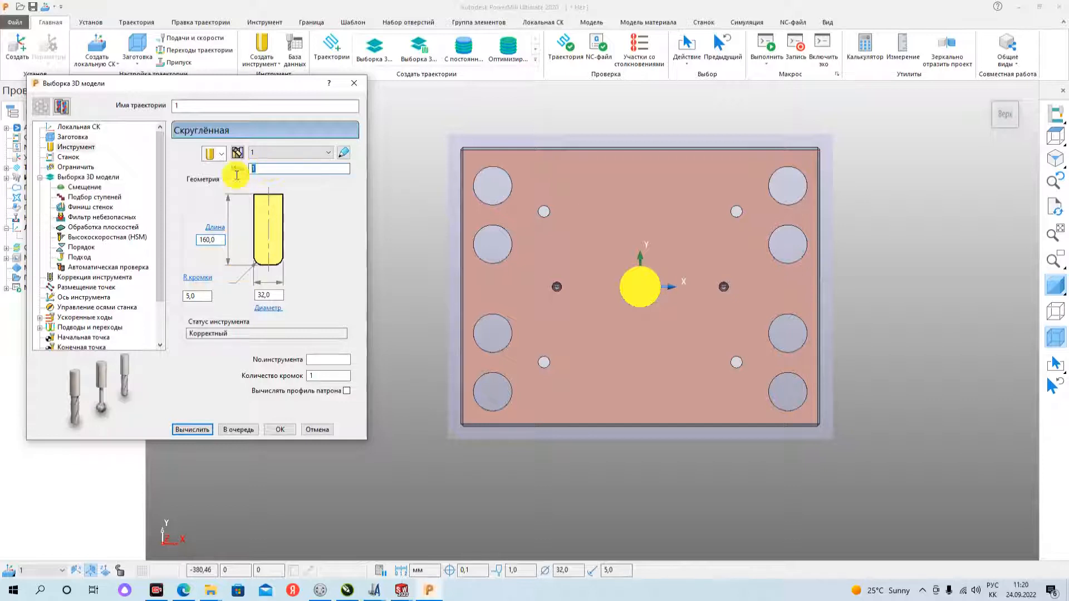
text(3)
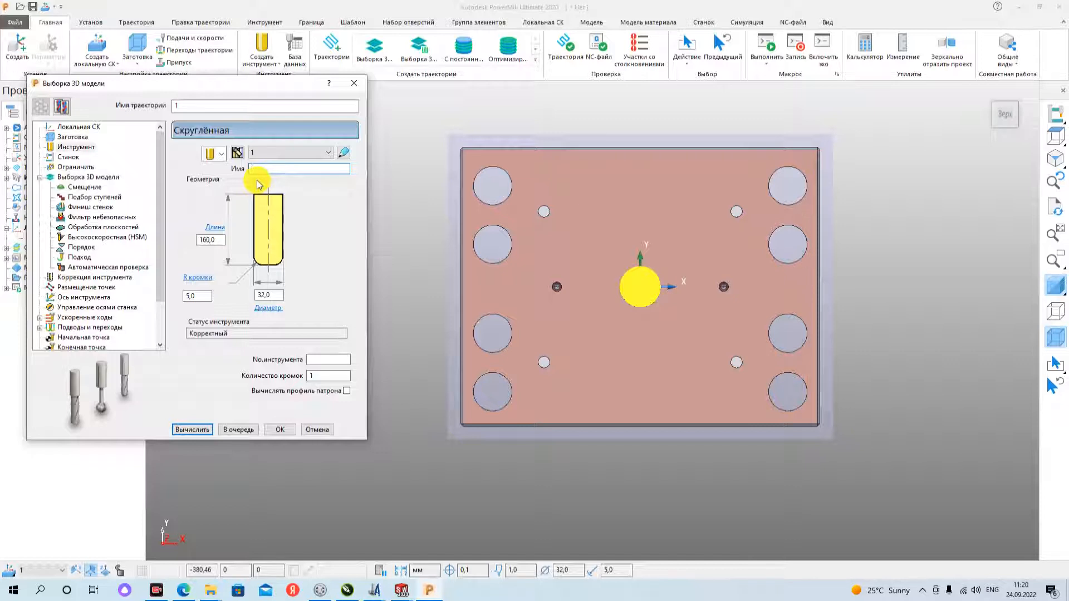
text(d32r5)
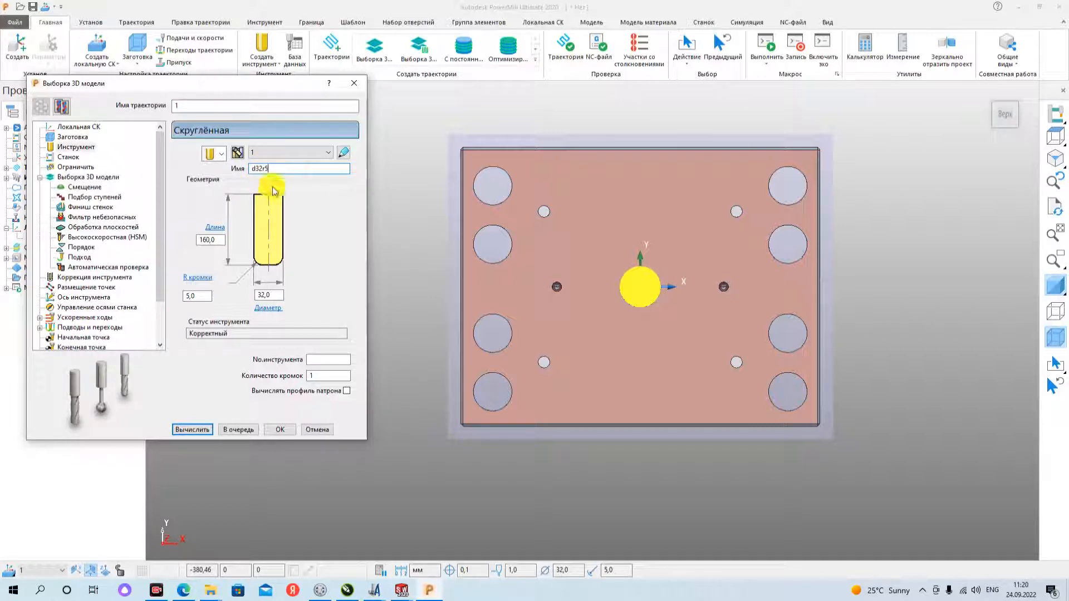
- Set the style of the 3D model area clearance to raster (Растр)
click(69, 178)
click(71, 158)
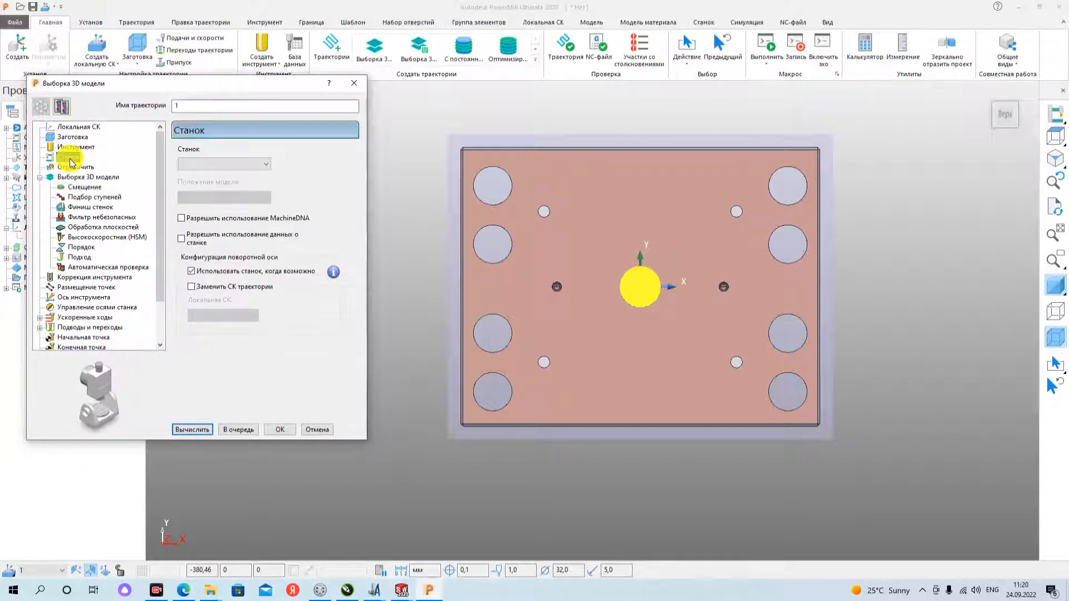
click(71, 167)
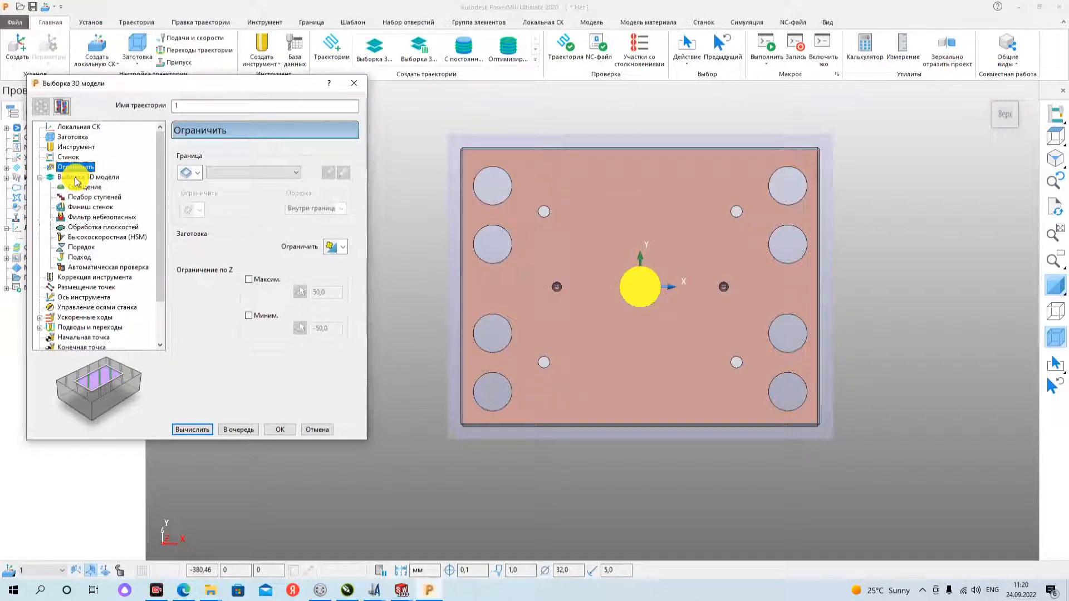
click(77, 179)
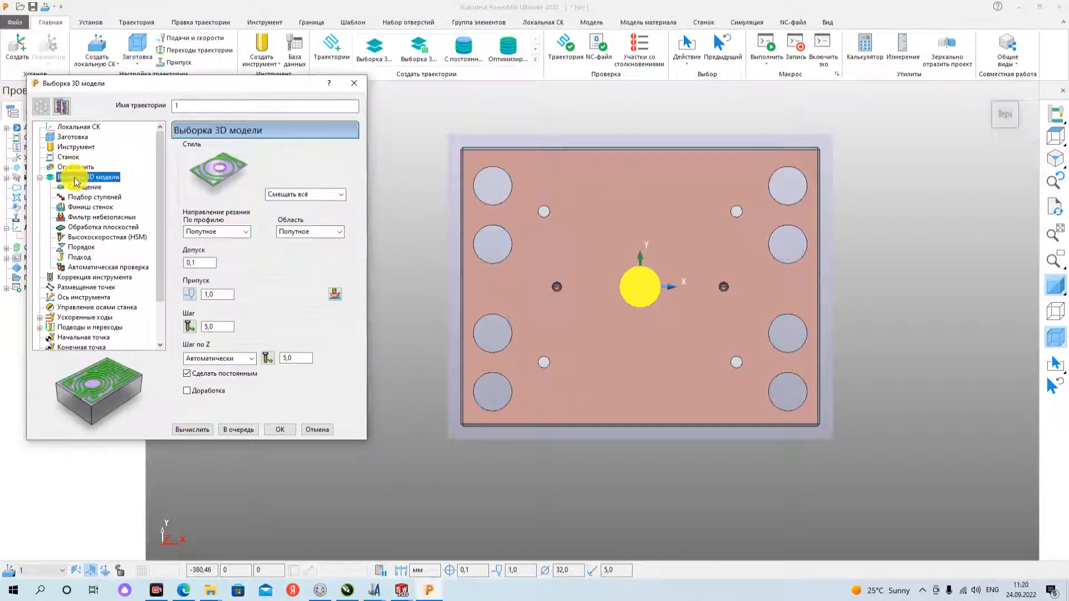
click(327, 195)
click(327, 195)
click(311, 194)
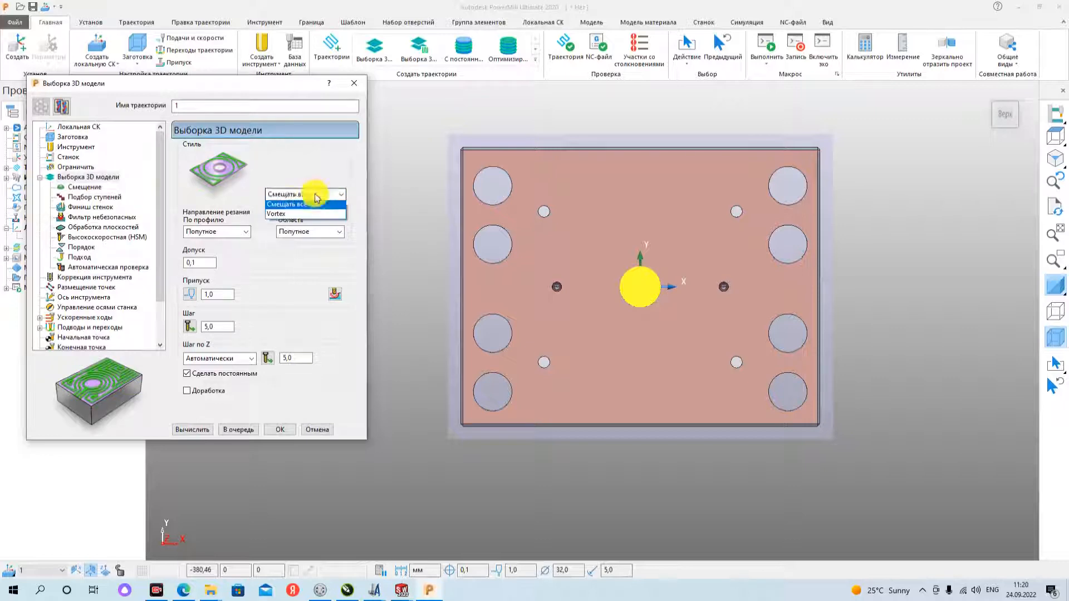
click(287, 207)
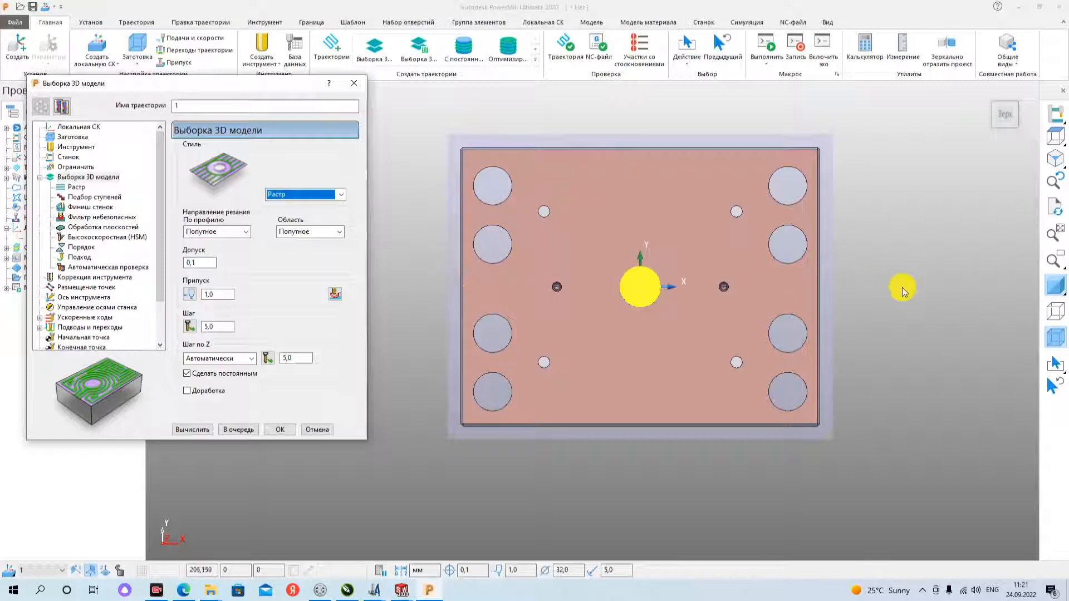
click(320, 195)
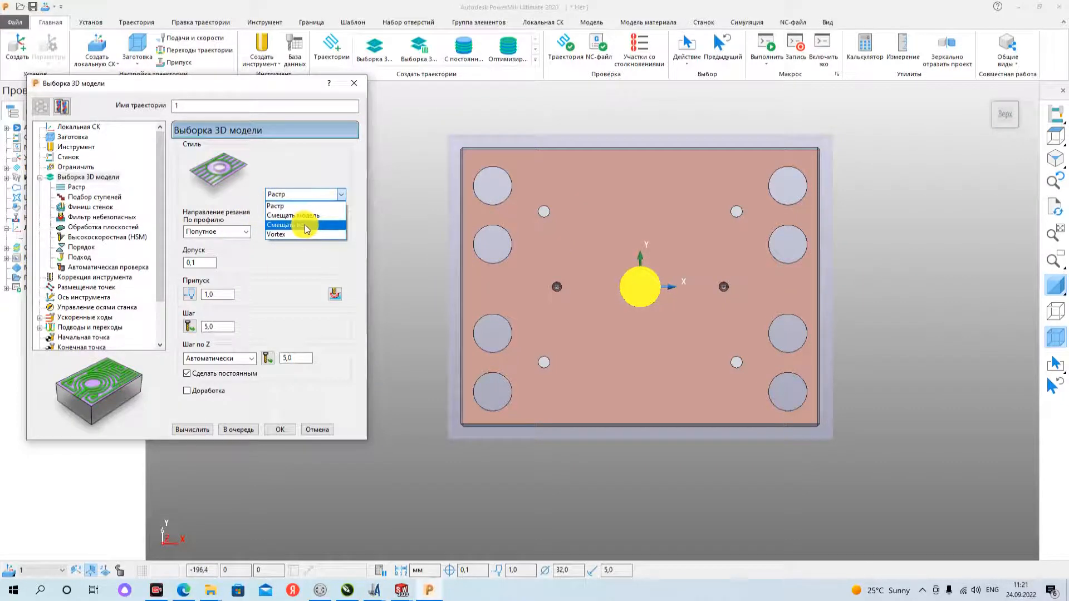
click(305, 225)
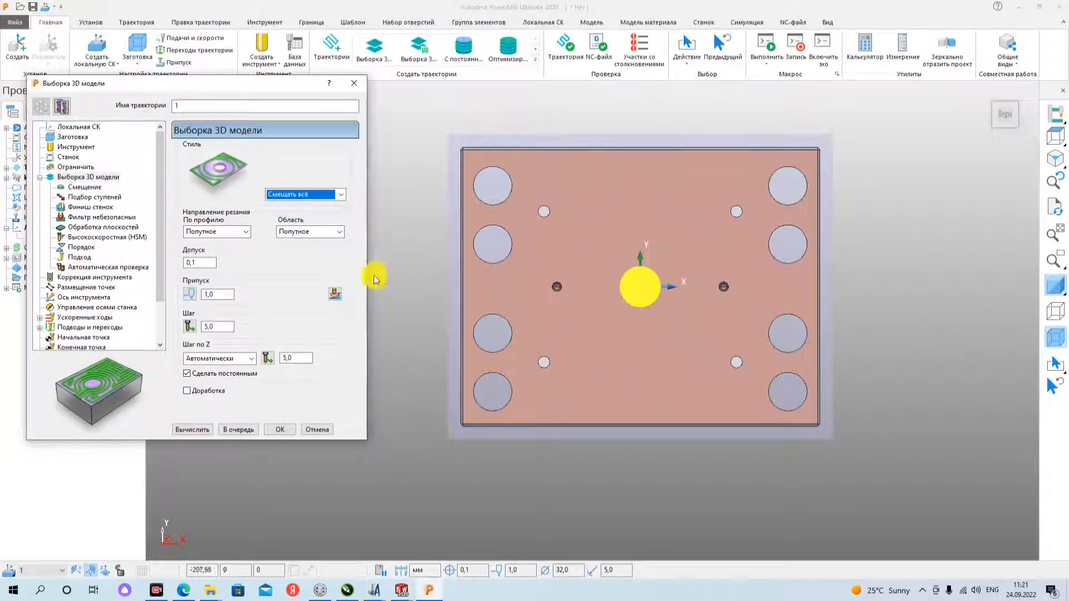
click(293, 194)
click(293, 210)
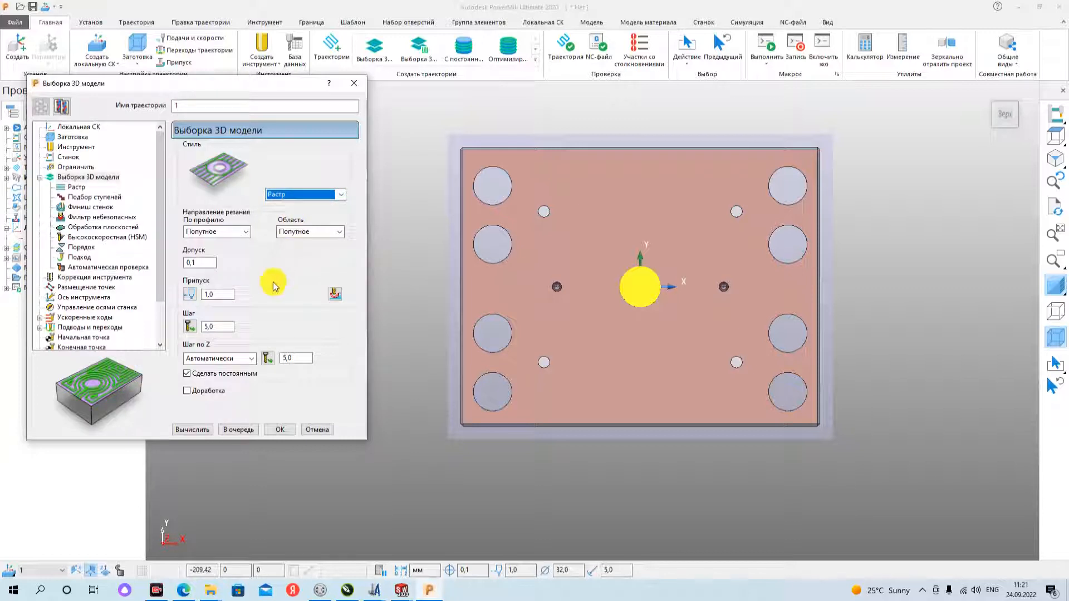
- Set the cutting direction to any (Любое) for both the profile and the area
click(222, 233)
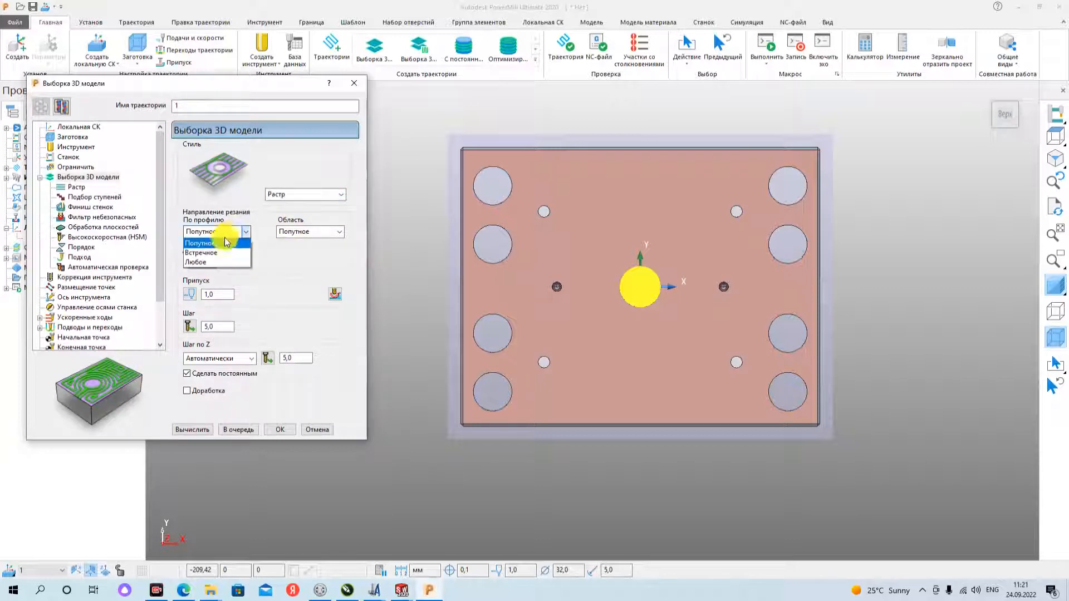
click(215, 262)
click(328, 232)
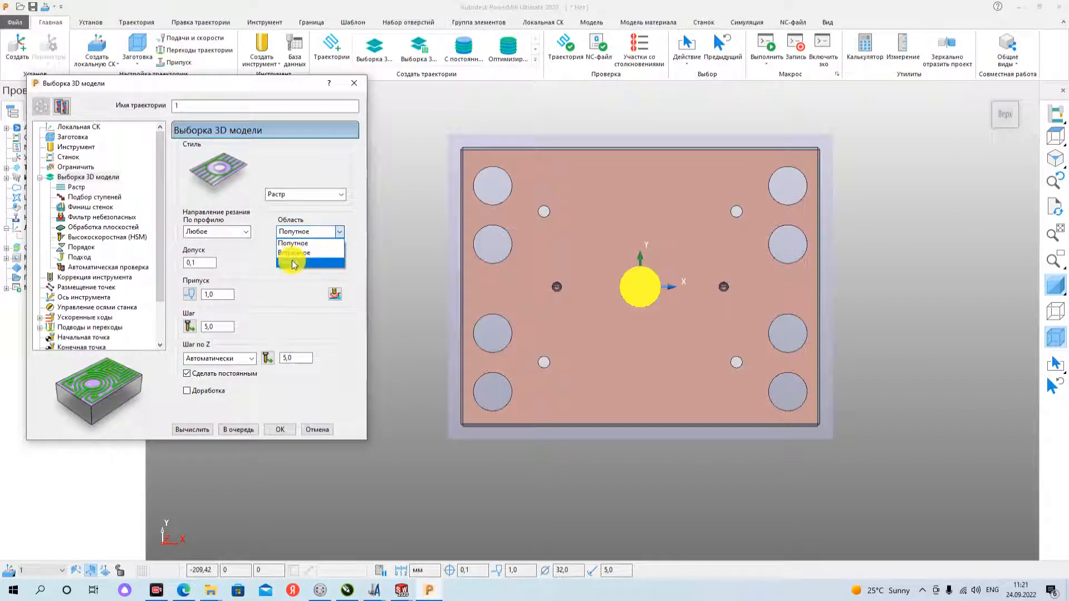
click(293, 263)
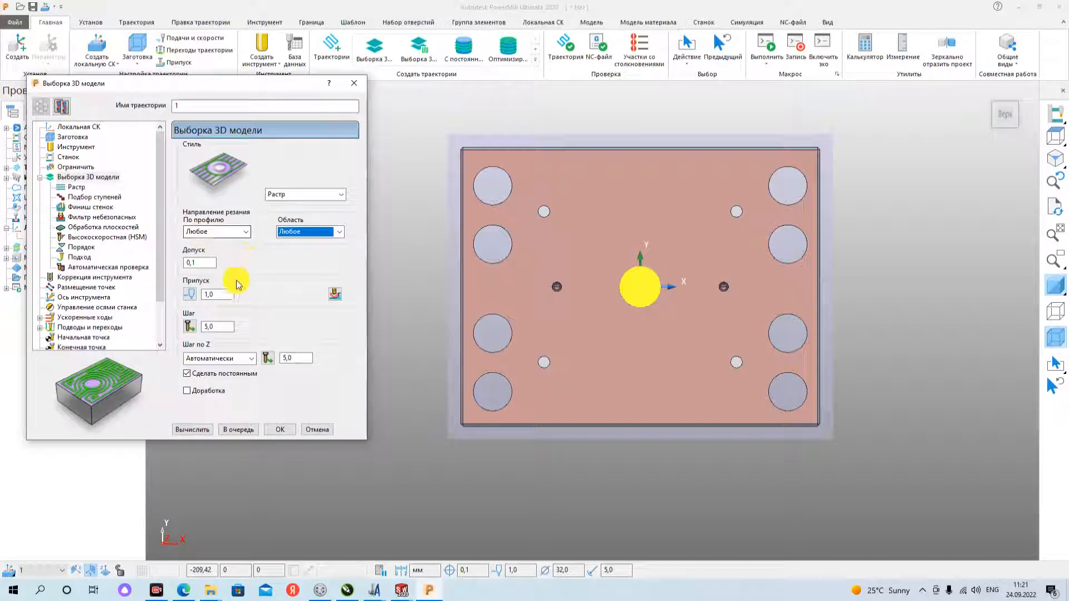
- Set the area clearance tolerance (Допуск) to 0.01 mm
double_click(212, 263)
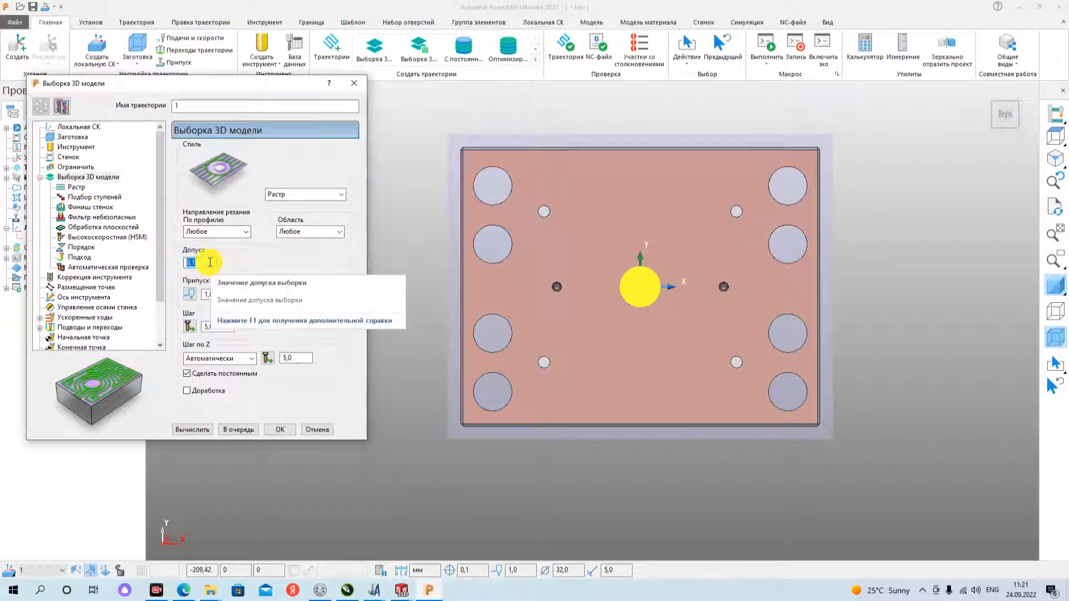
text(0)
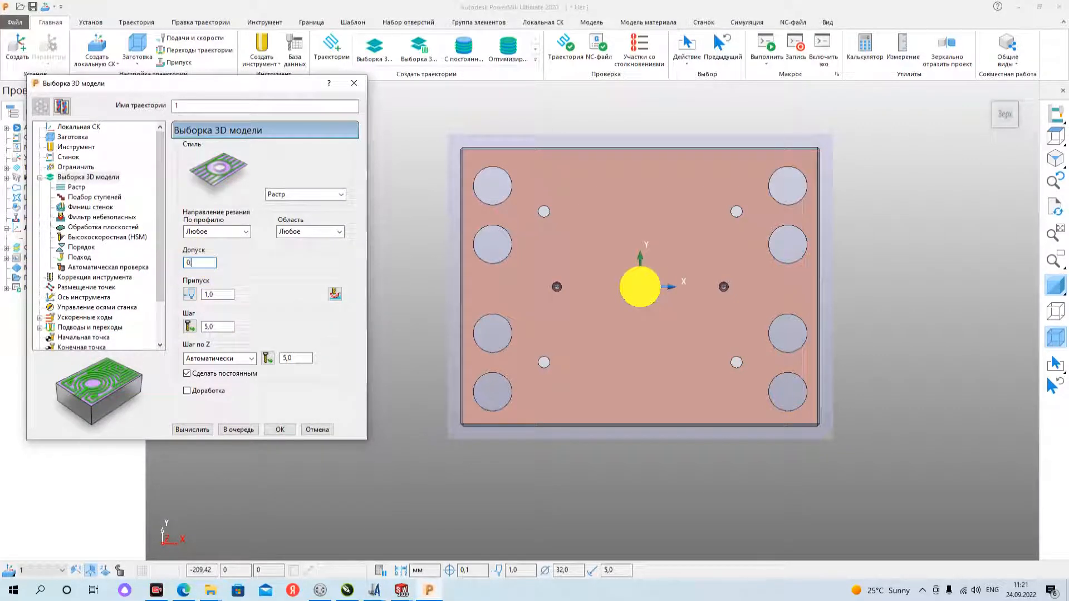
text(.01)
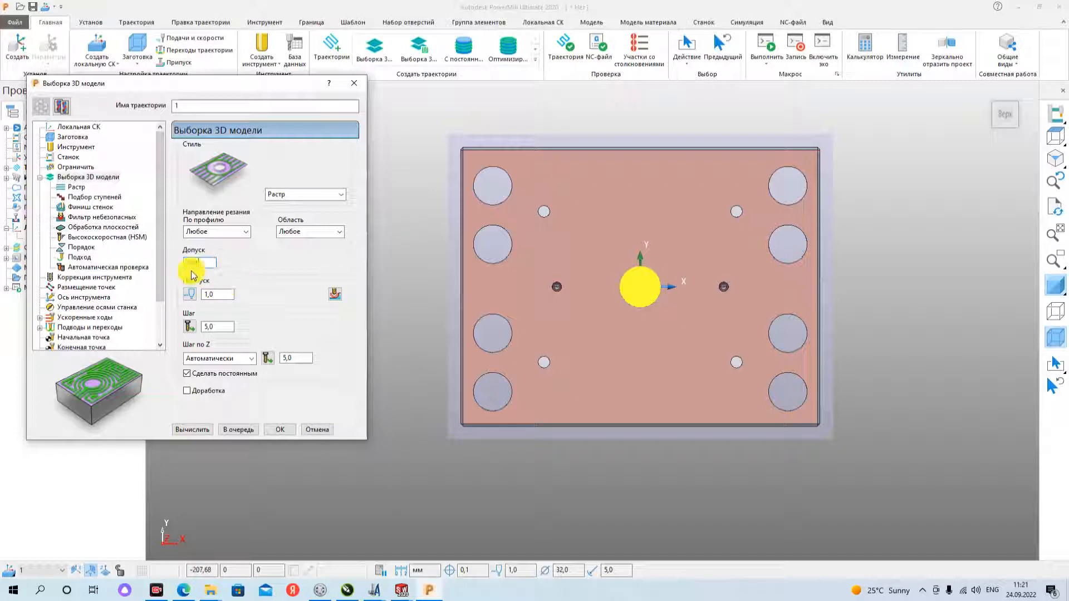
drag(209, 264, 164, 269)
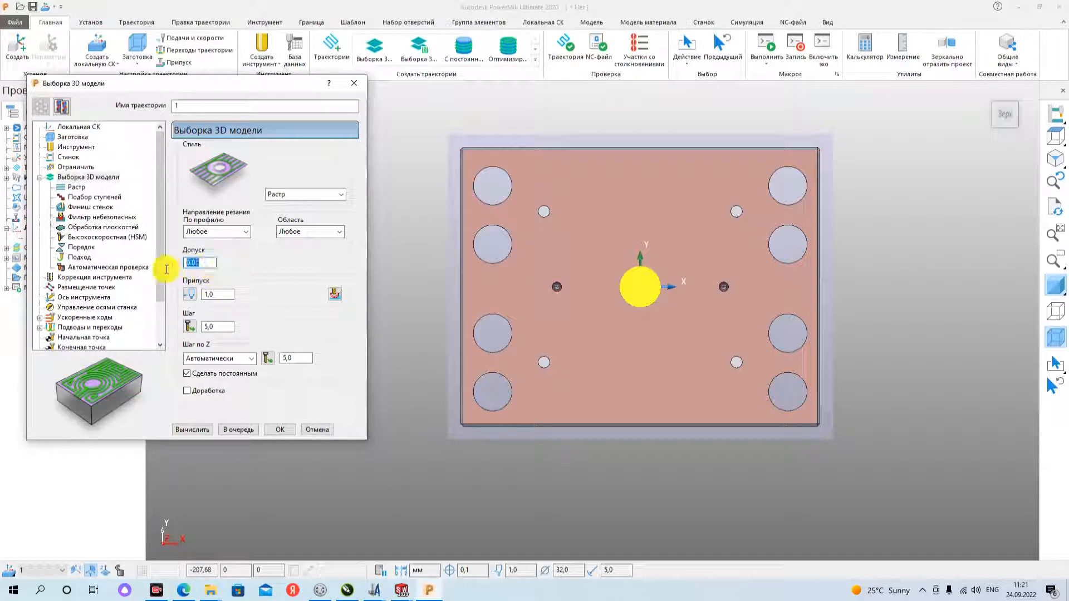
text(0)
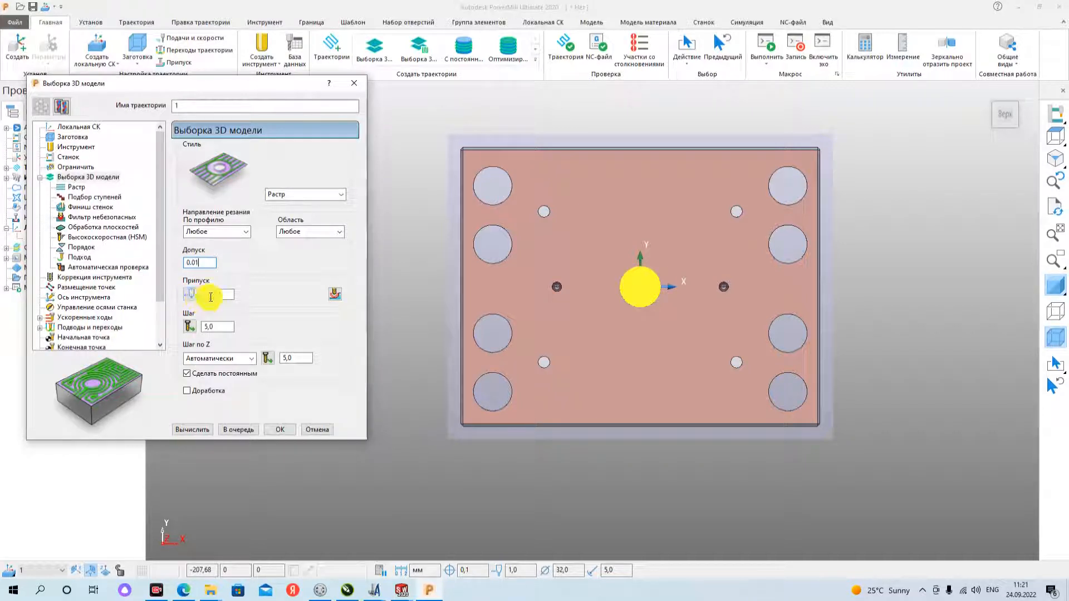
- Set the radial and axial allowances (Припуск) to 0.3 mm each and return to a single allowance value
click(190, 294)
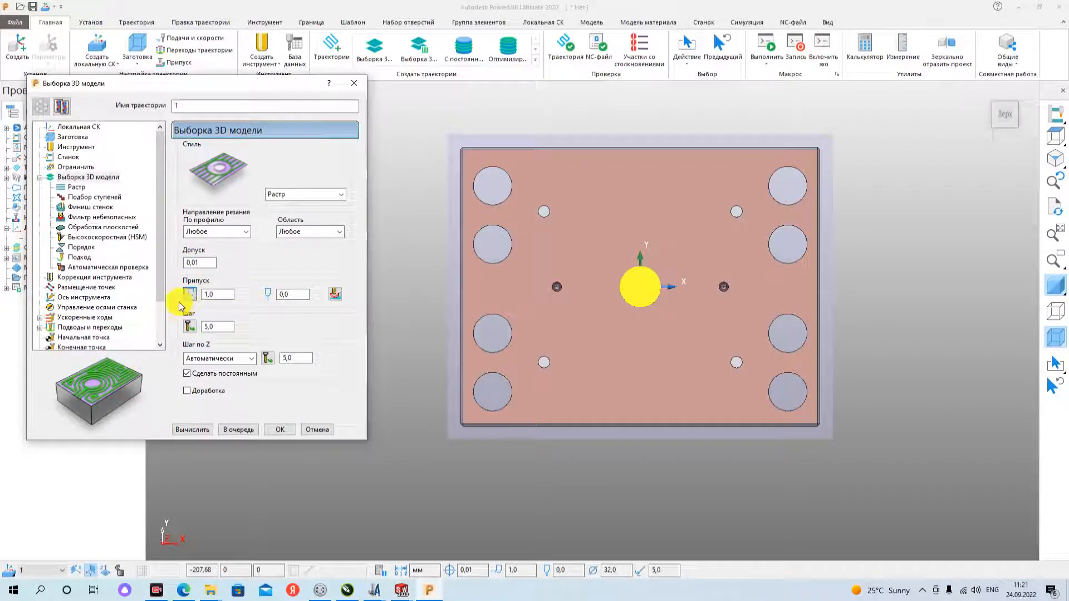
drag(224, 295, 191, 299)
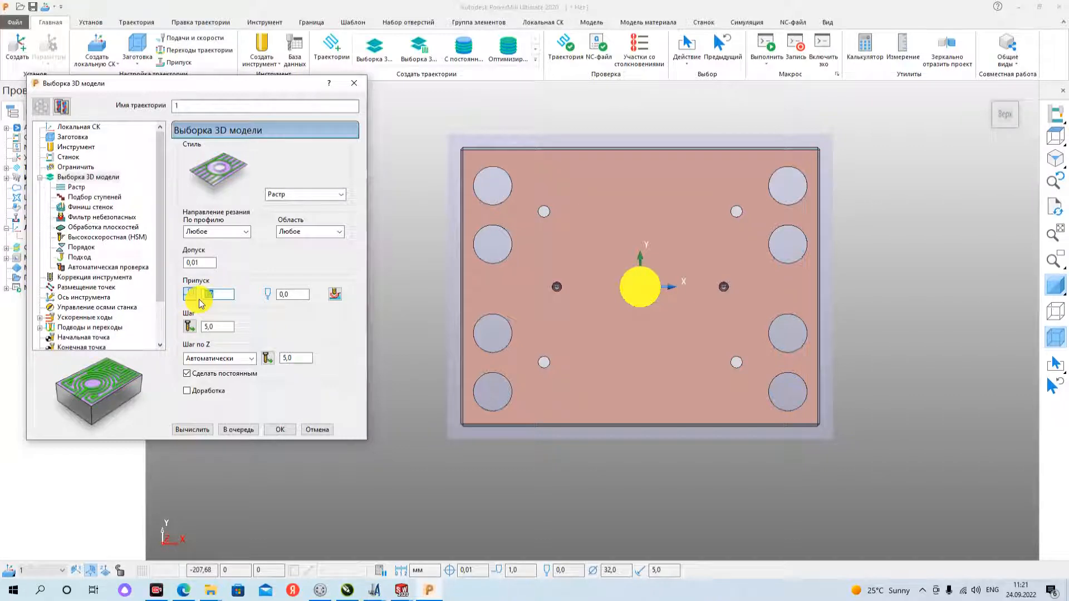
text(0.3)
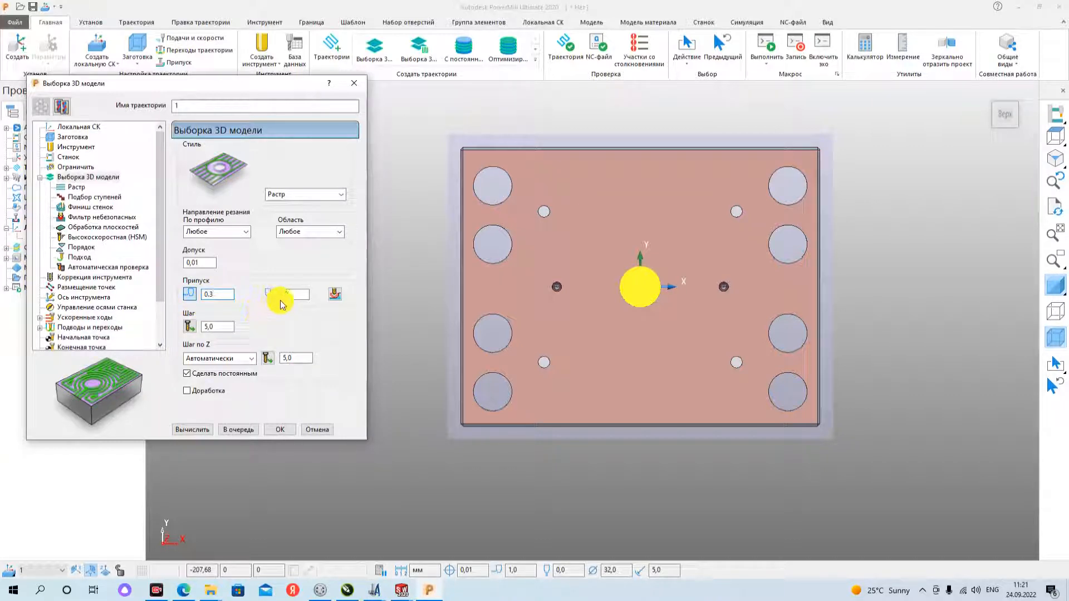
click(296, 295)
text(0.3)
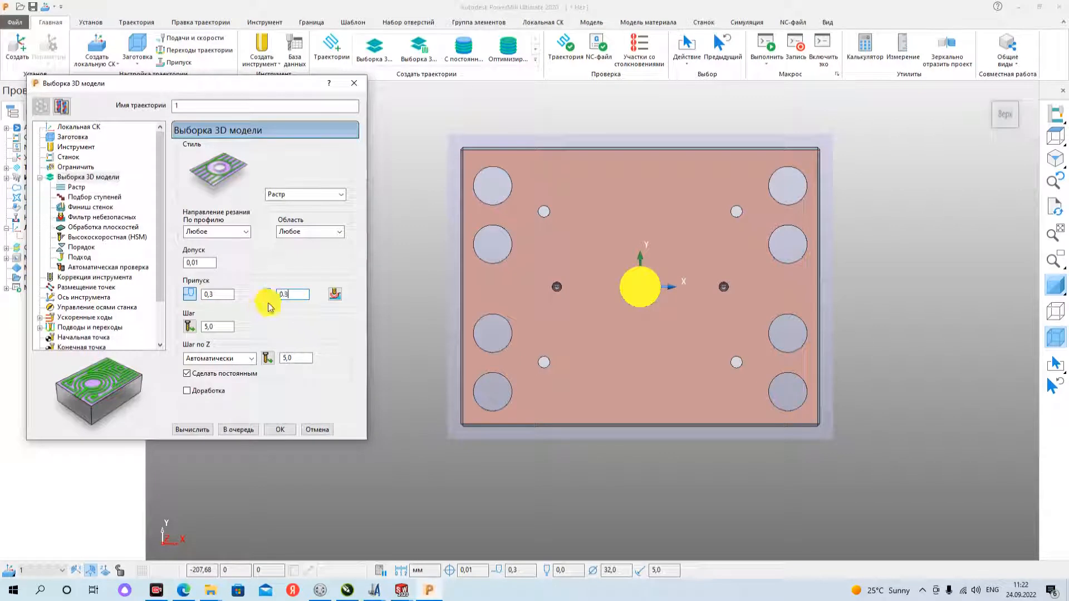
click(190, 294)
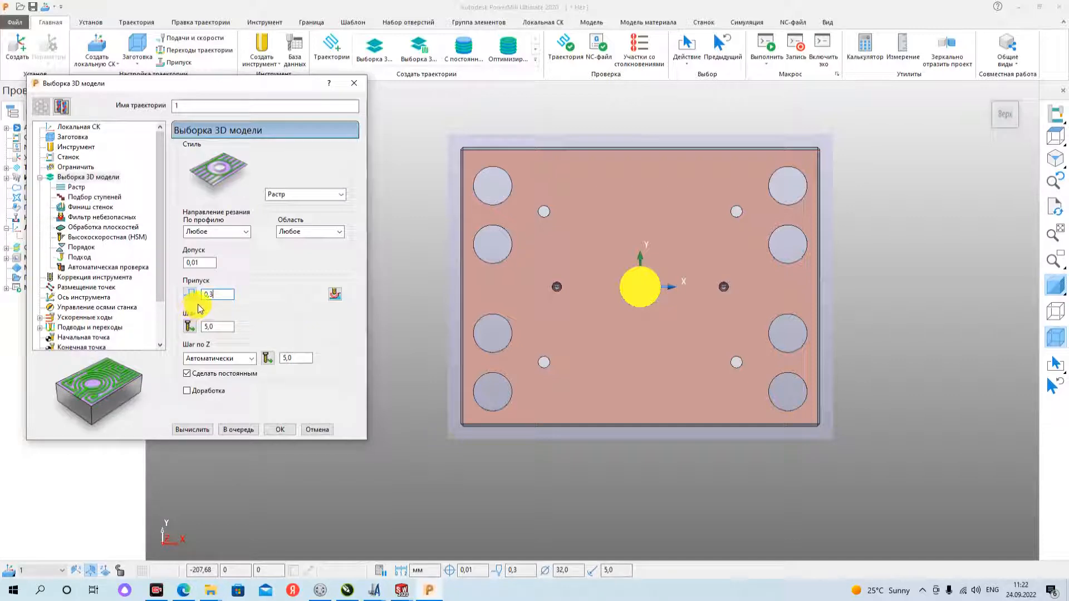
- Set the stepover (Шаг) of the 3D area clearance to 16 mm
drag(224, 327, 202, 328)
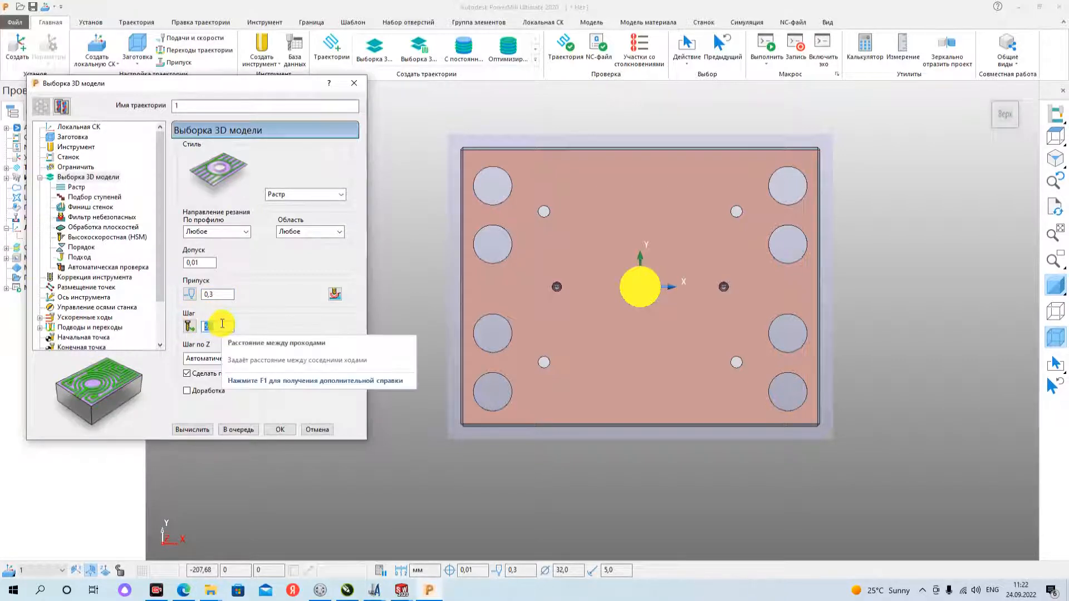
text(3,)
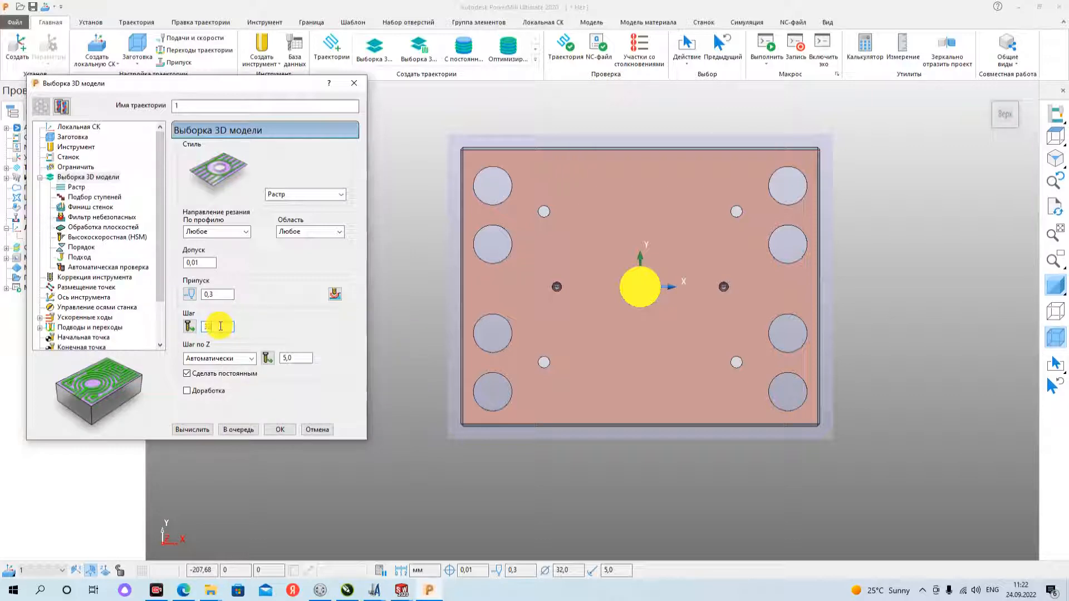
text(/2-1)
key(Return)
text(16)
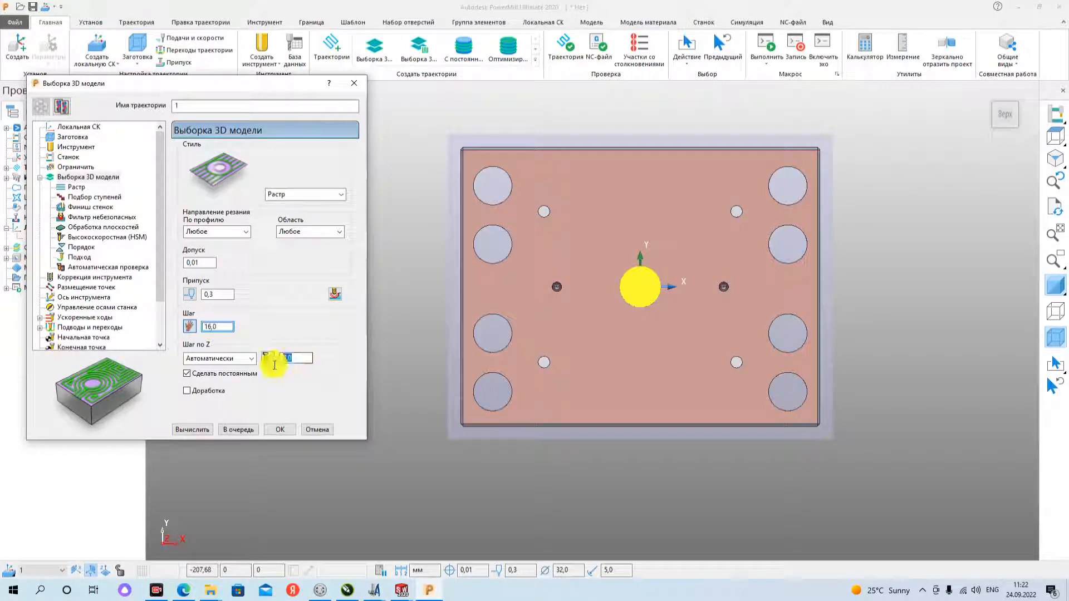
- Set the Z stepdown (Шаг по Z) of the area clearance to 0.3 mm
key(Tab)
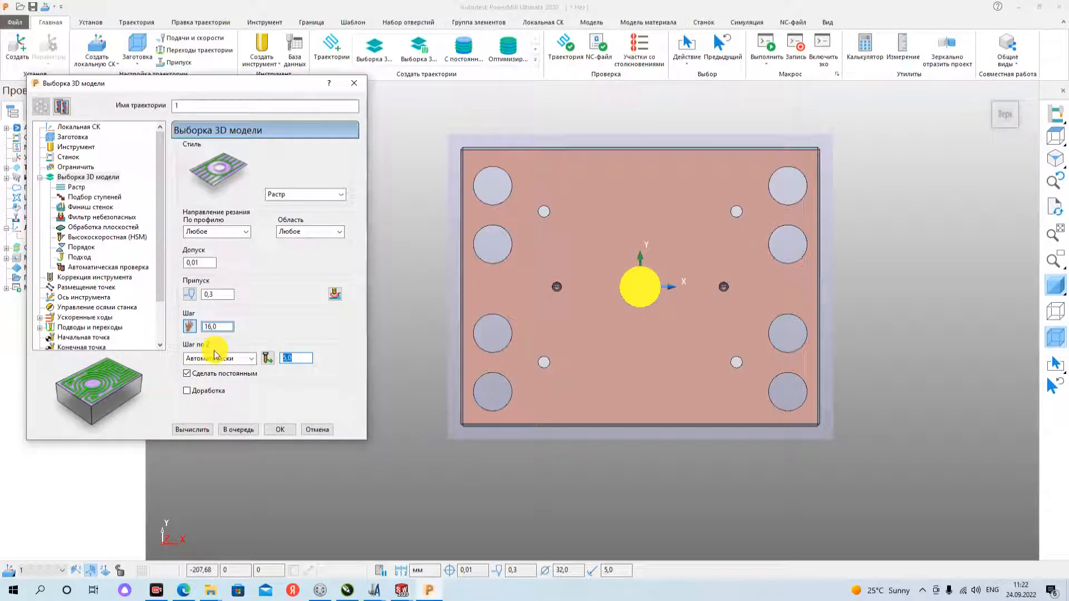
text(0.)
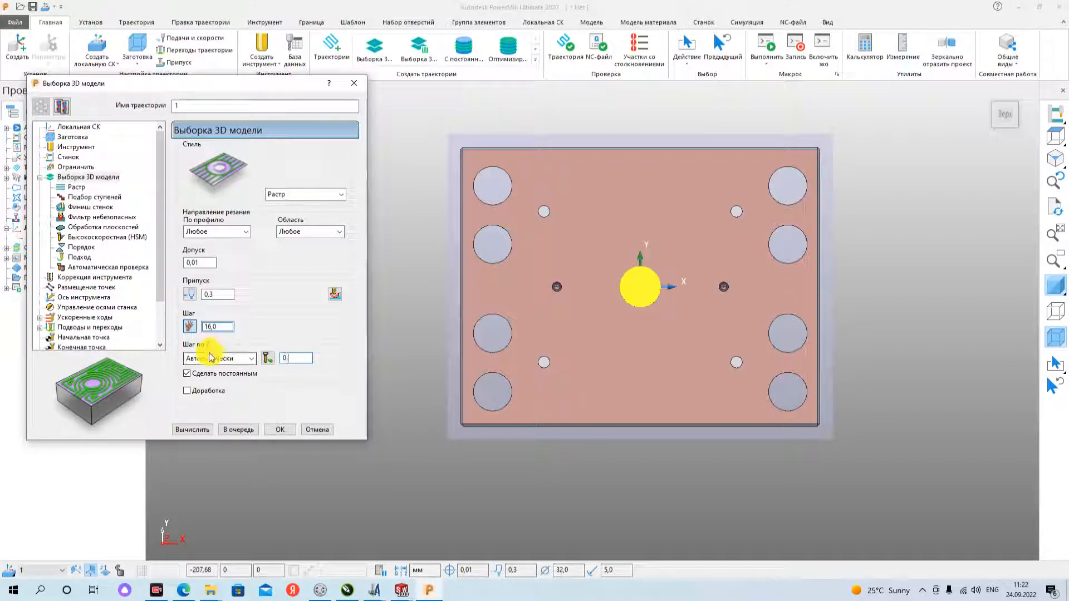
text(3)
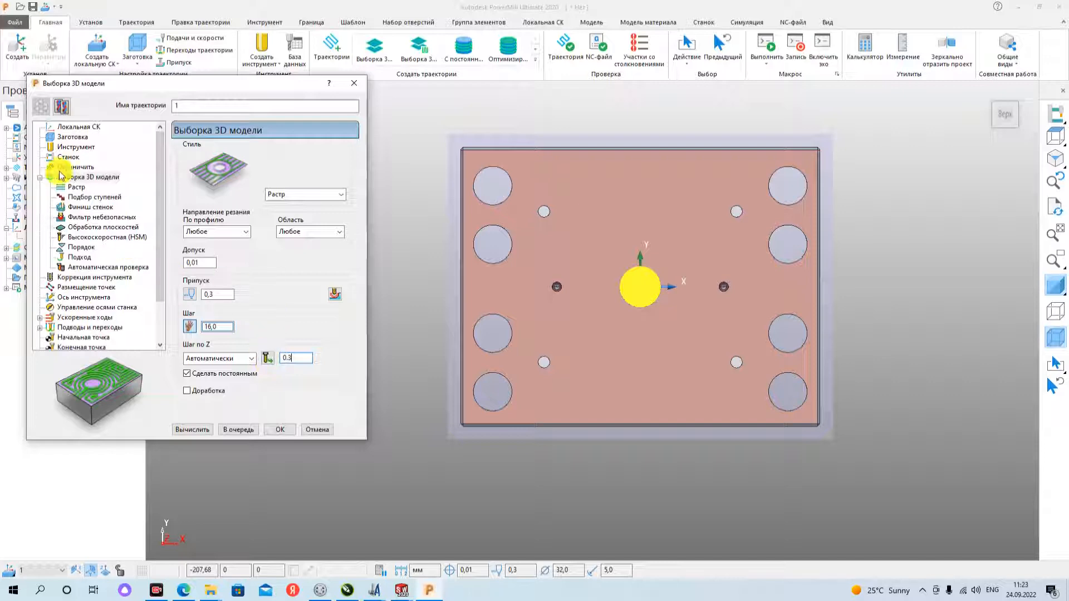
- Check the raster direction angle and the point distribution (Размещение точек) settings of the toolpath
click(74, 189)
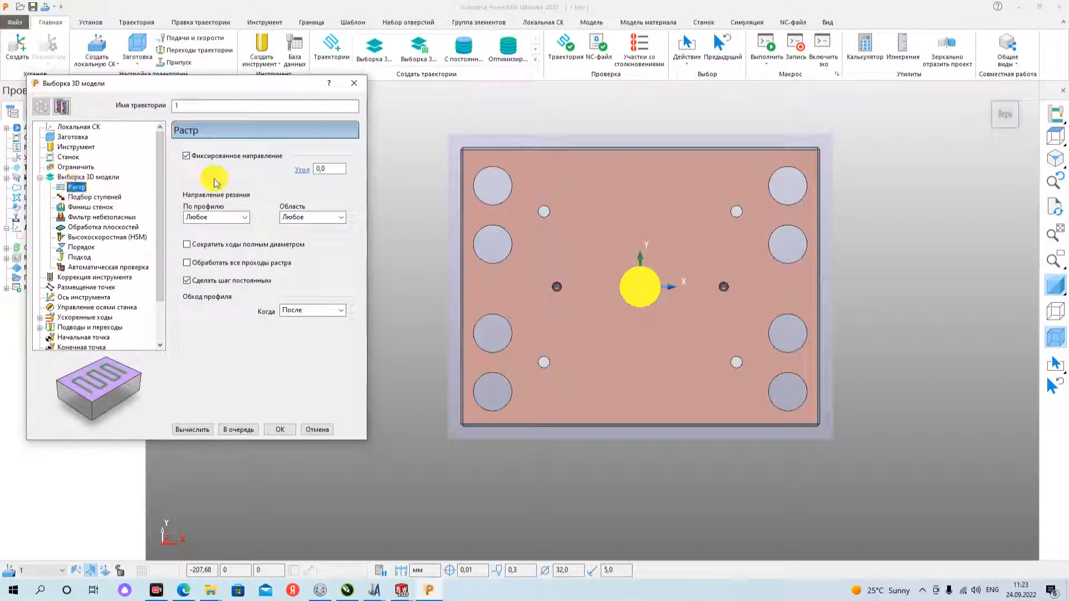
drag(337, 168, 311, 175)
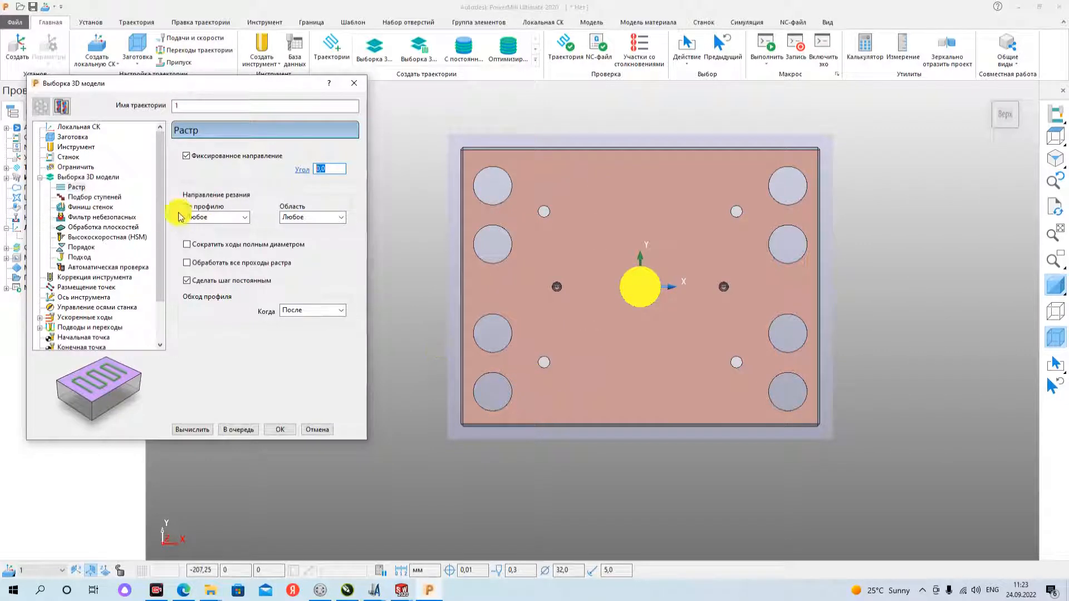
click(75, 287)
scroll(74, 290, down, 2)
scroll(92, 237, up, 2)
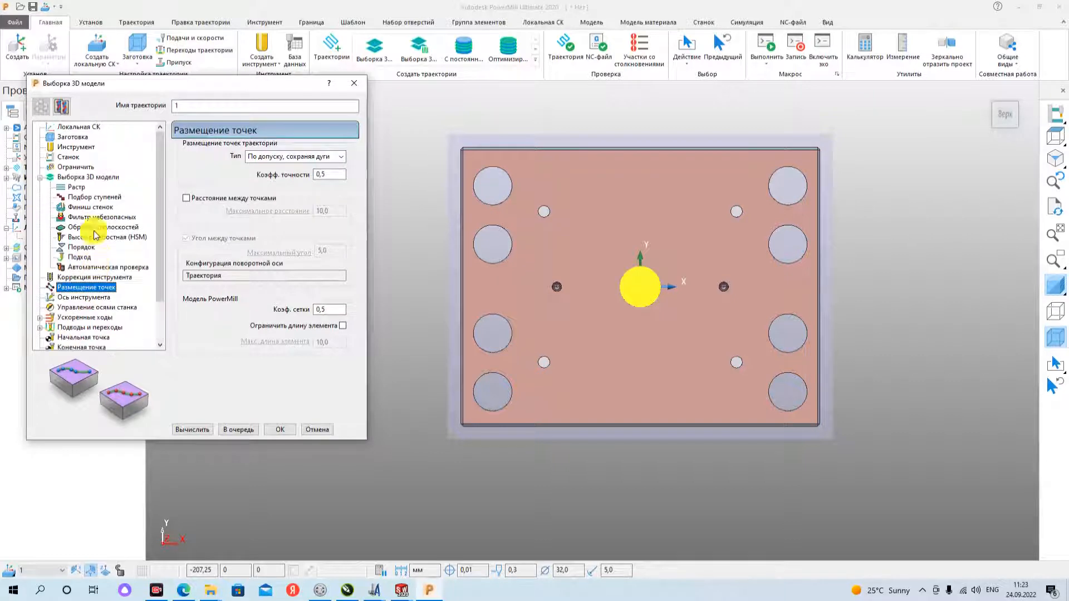
- Calculate the rapid move and plunge heights (Ускоренные ходы) from the block and model (Заготовка и модель)
scroll(103, 217, down, 2)
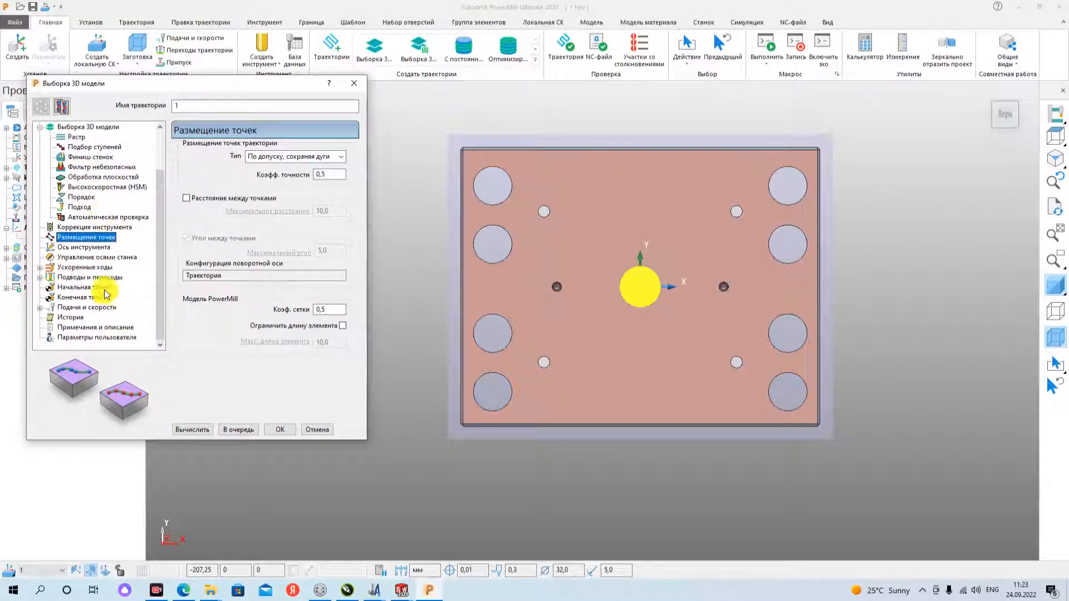
click(75, 267)
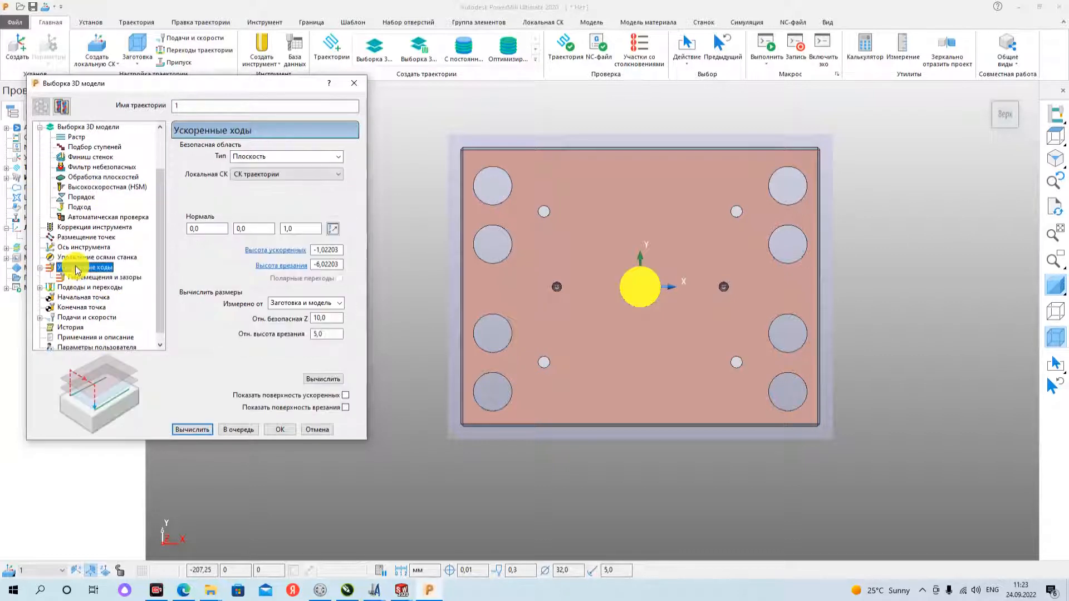
click(324, 379)
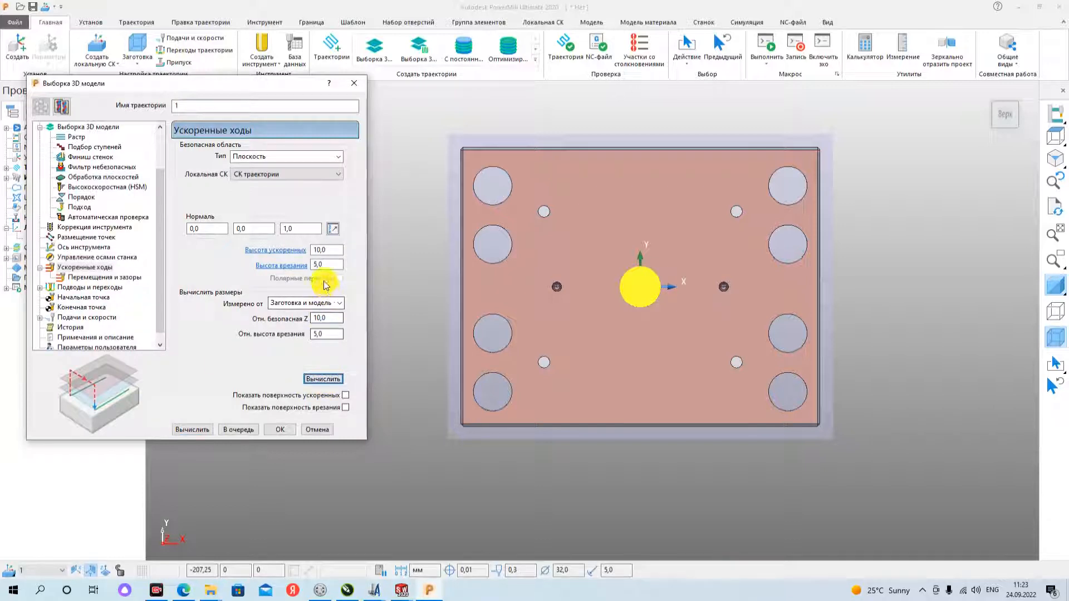
- Set the rapid height (Высота ускоренных) to 50 mm, using the front view to judge the tool's clearance
click(337, 249)
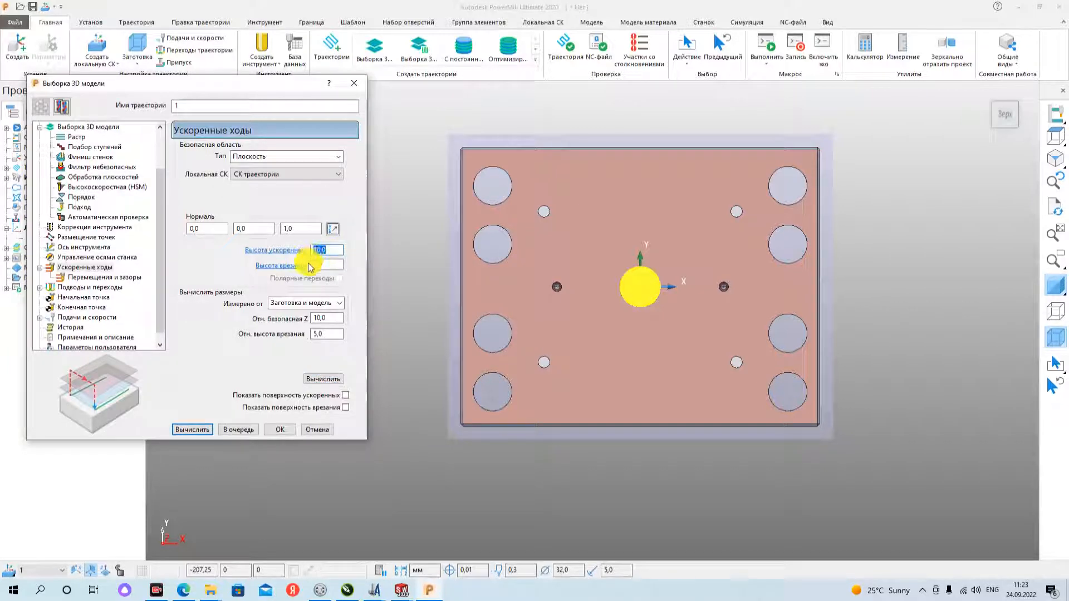
click(1003, 132)
click(1003, 136)
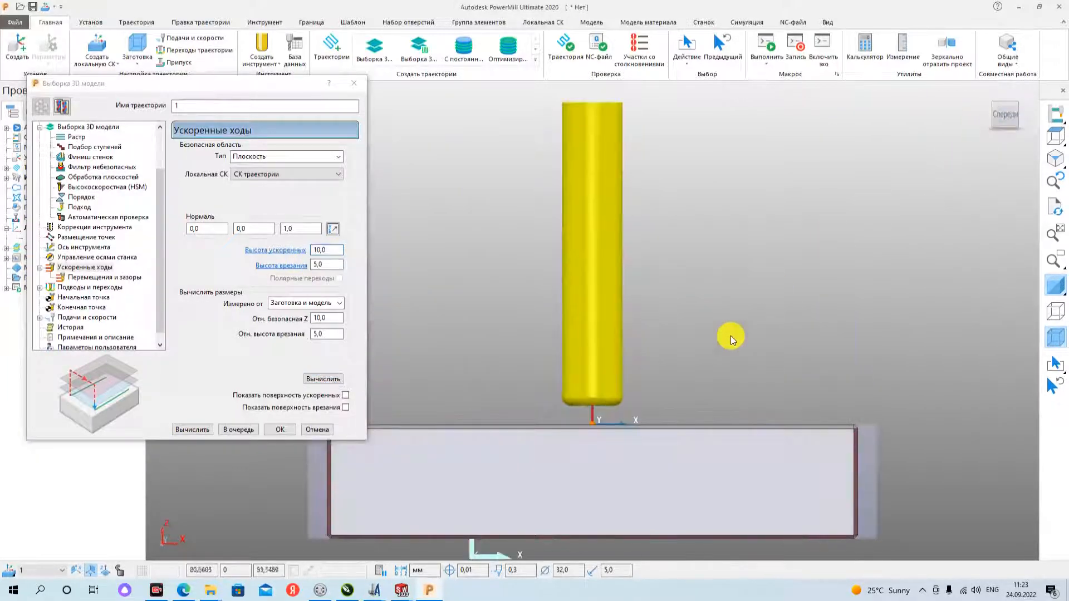
drag(335, 251, 296, 256)
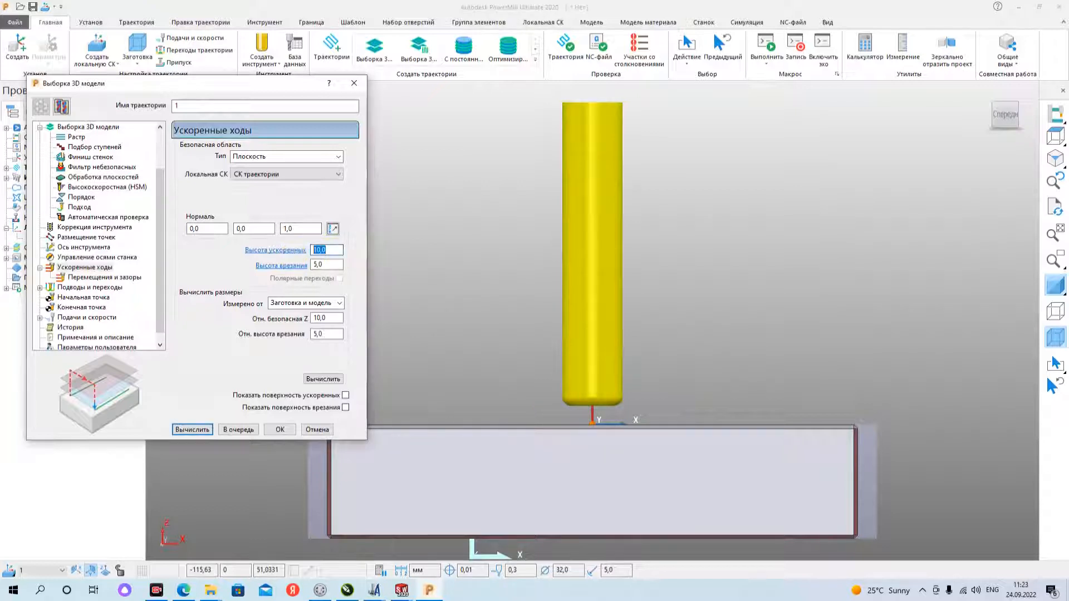
text(50)
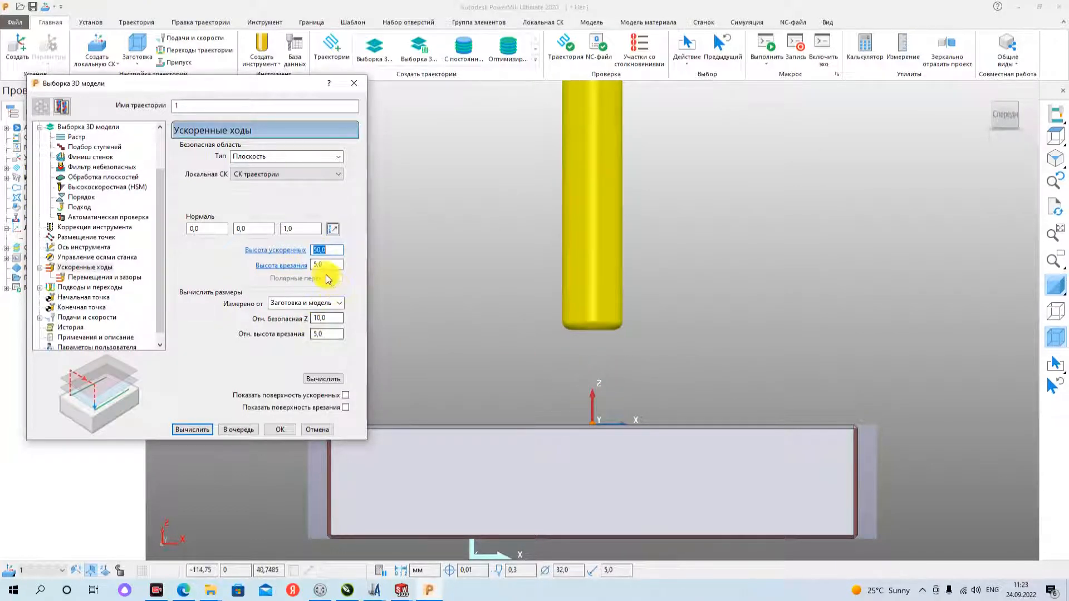
- Examine the plunge height (Высота врезания) against the top of the plate in the front view
drag(326, 264, 302, 272)
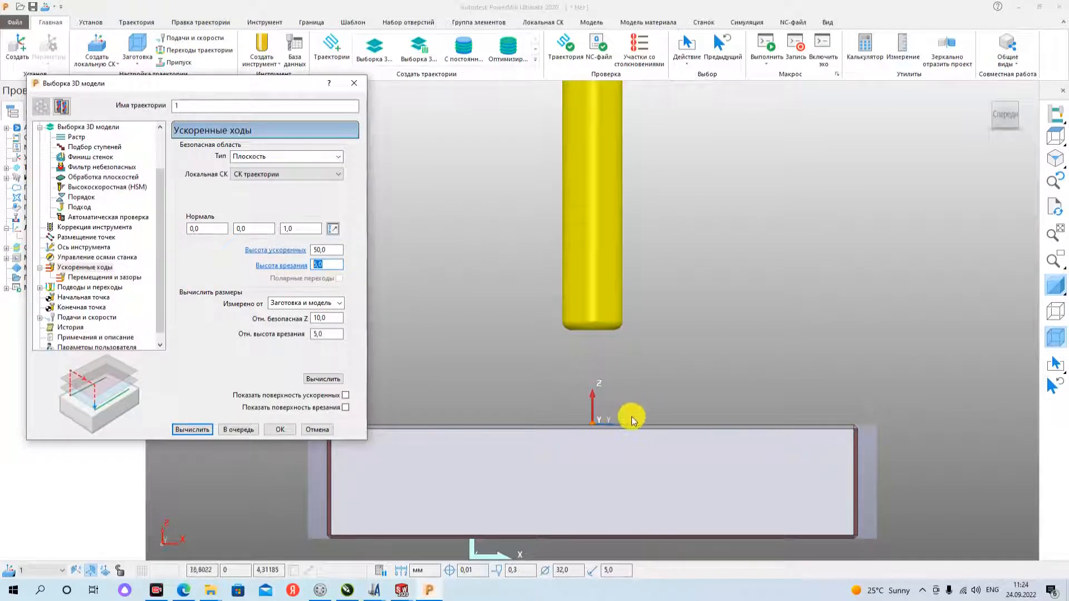
scroll(838, 317, down, 3)
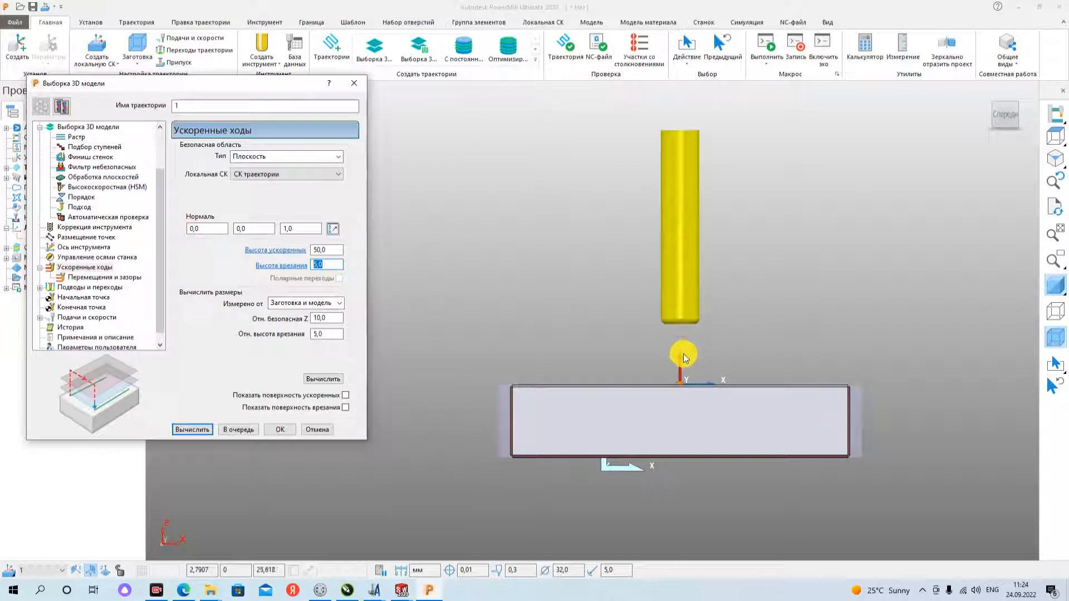
click(331, 266)
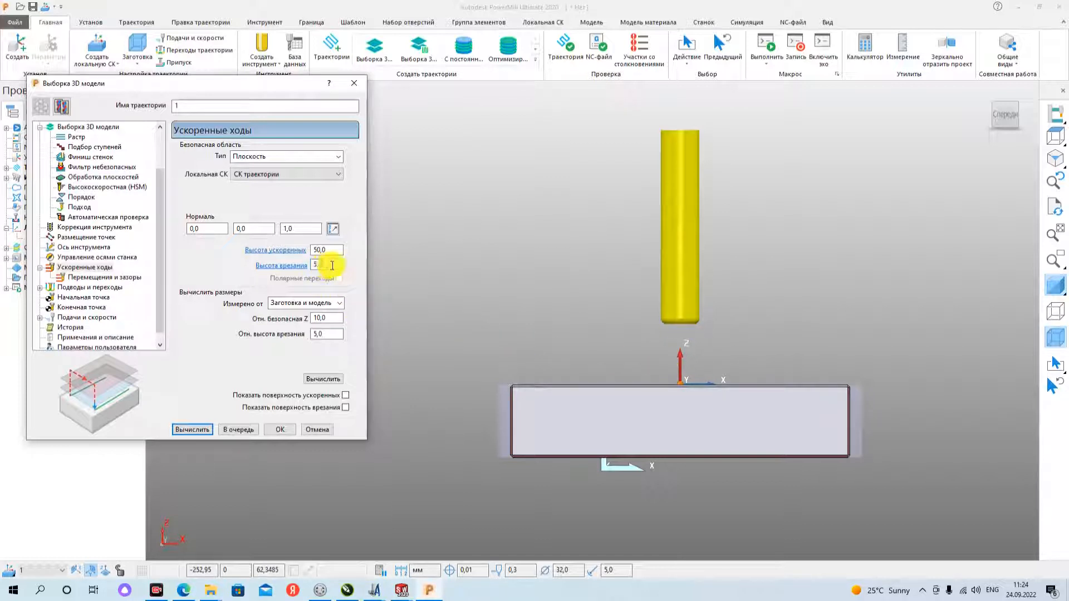
double_click(331, 266)
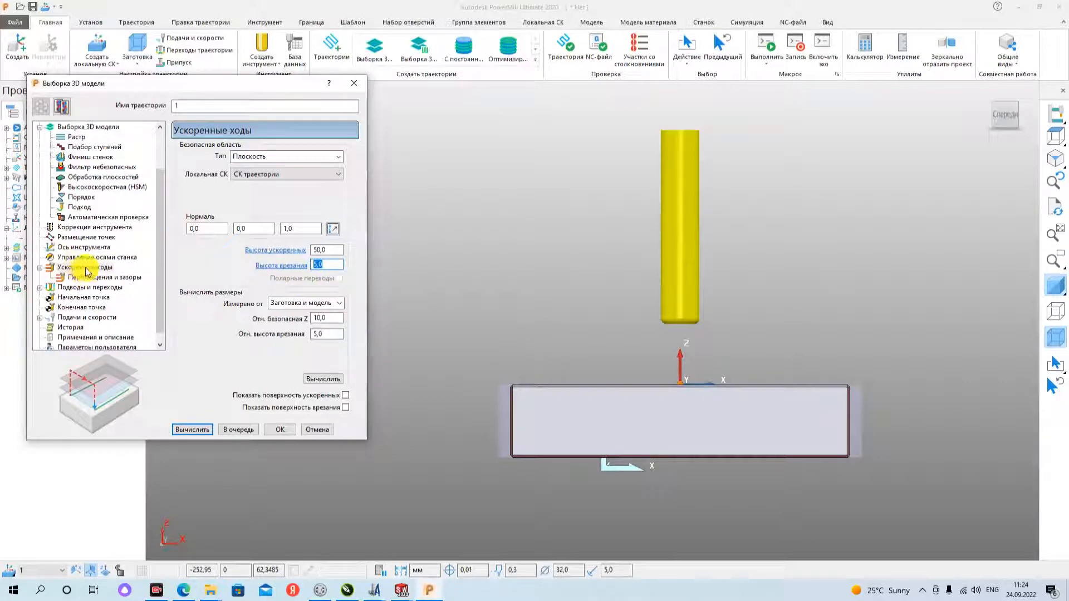
- Set the first option of the lead-in (Подвод) to horizontal (Горизонтальный)
click(90, 288)
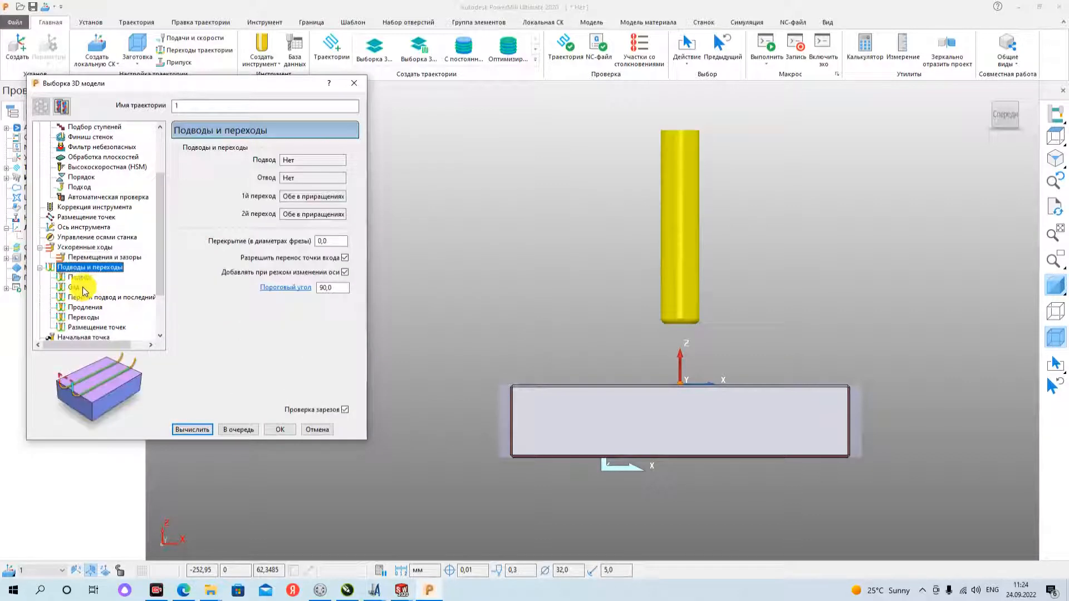
click(79, 278)
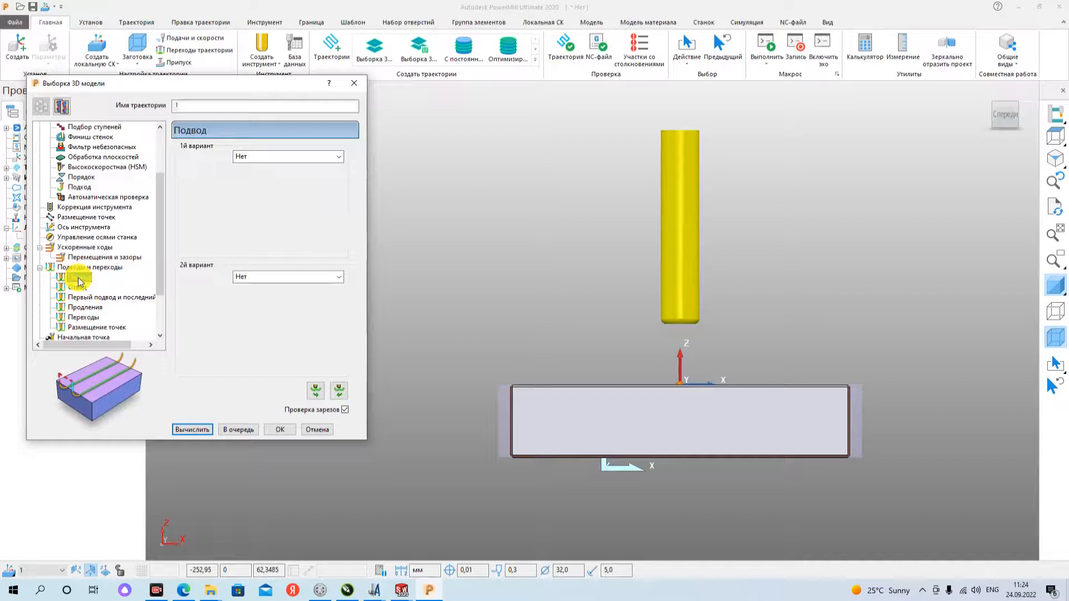
click(298, 159)
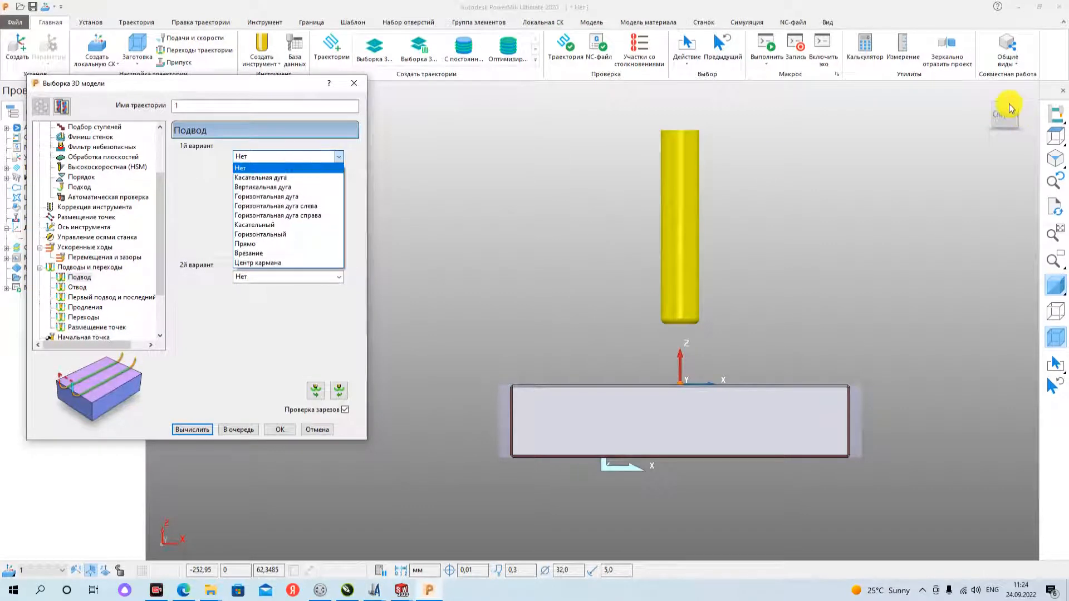
click(1004, 120)
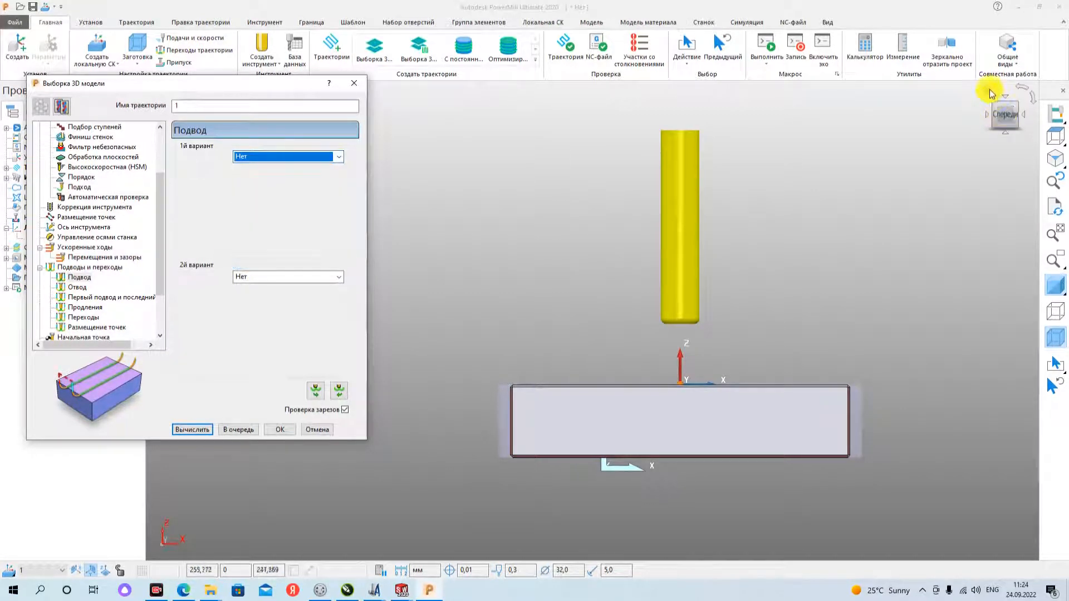
click(1005, 120)
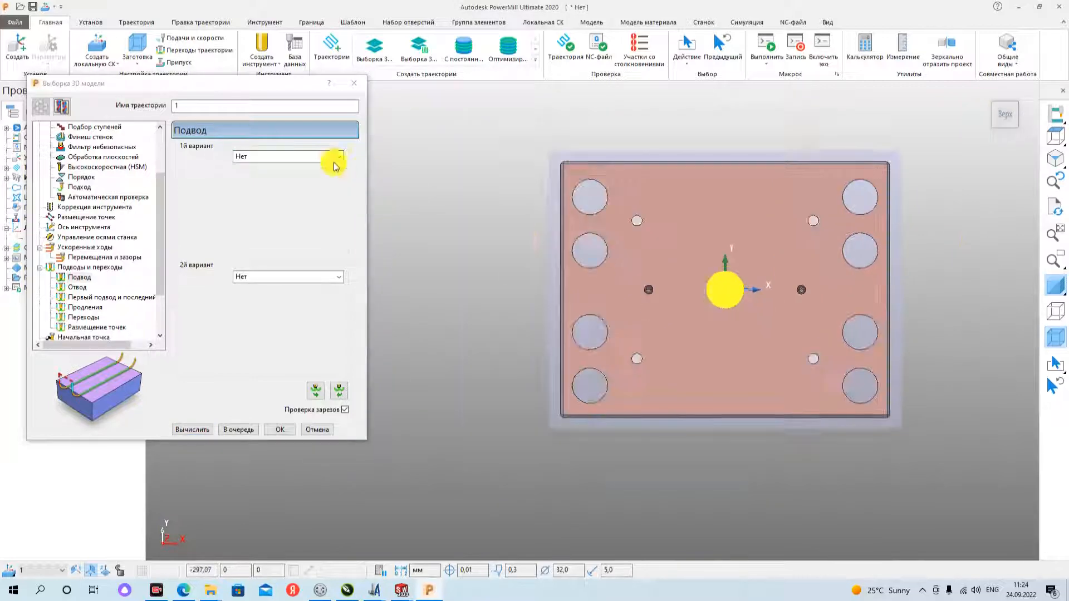
click(282, 157)
click(287, 156)
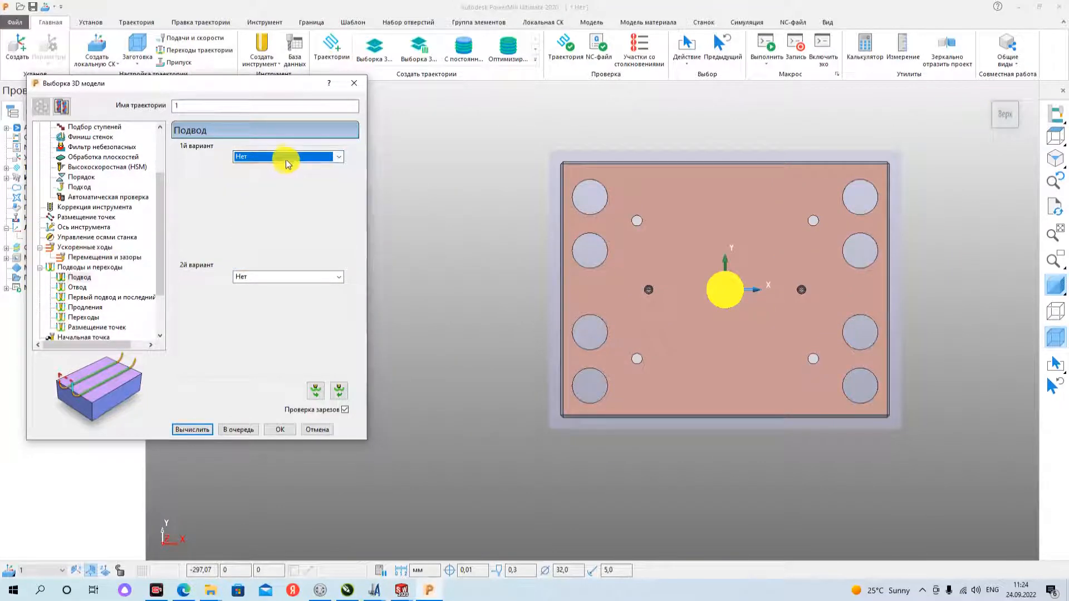
click(291, 156)
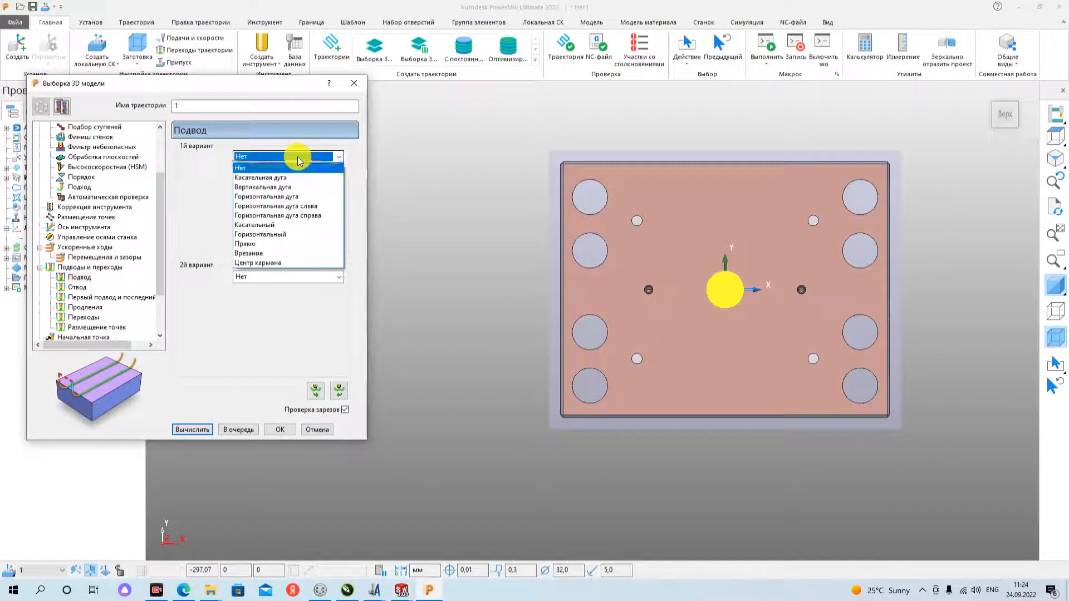
click(274, 234)
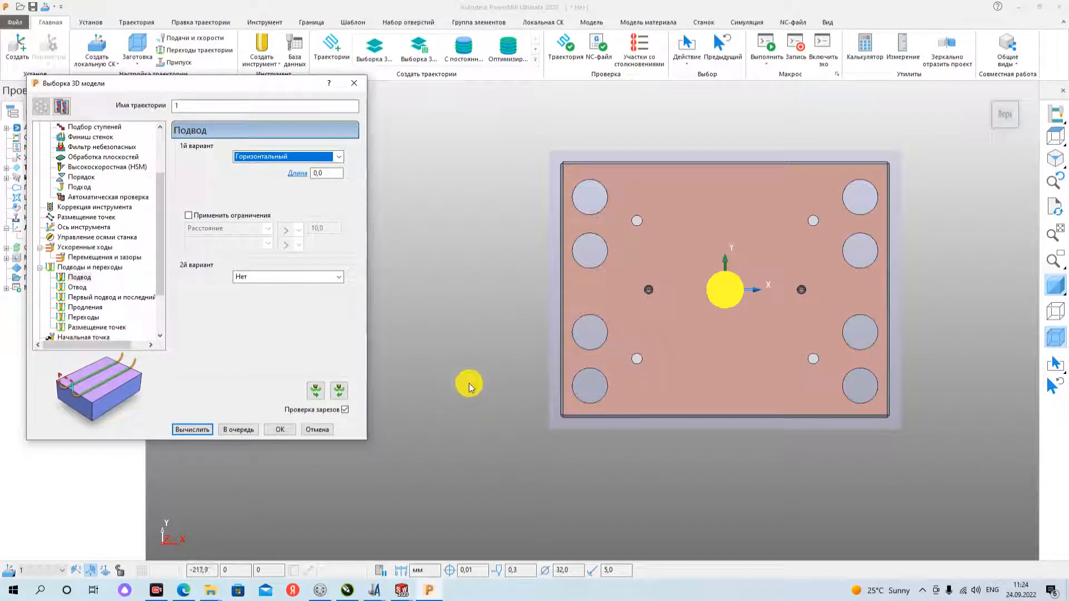
- Set the length (Длина) of the horizontal lead-in, judging the approach to the plate's edge in the top view
click(332, 172)
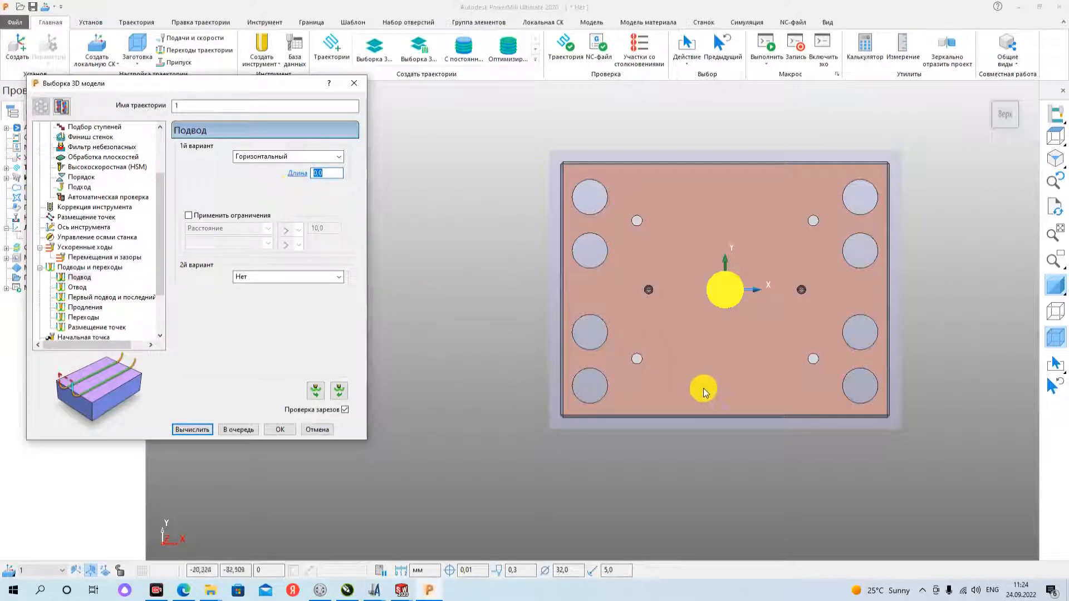
middle_drag(704, 388, 460, 353)
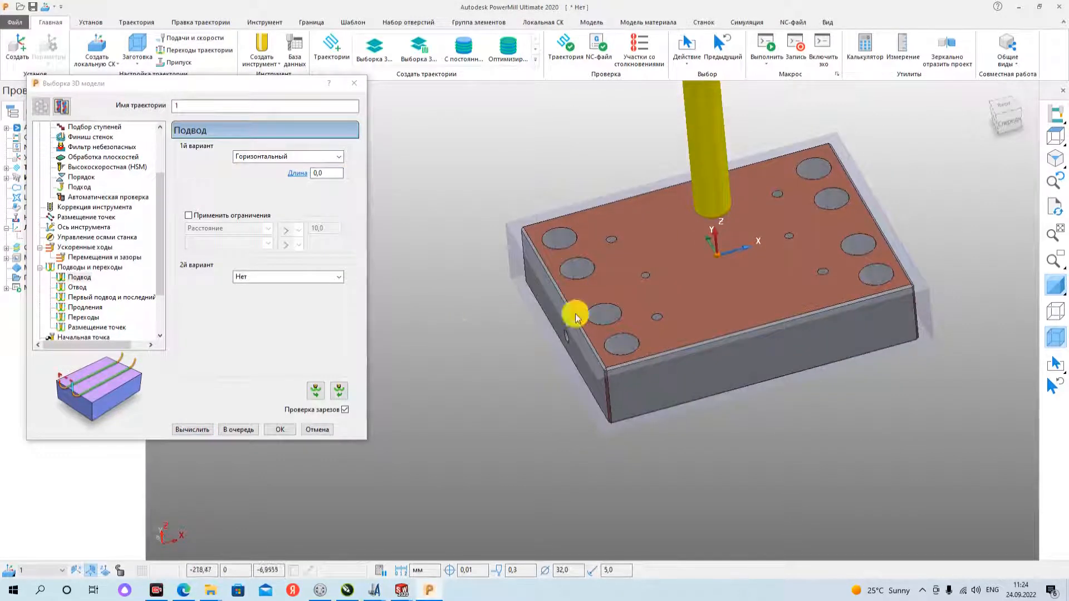
click(1002, 104)
scroll(866, 250, down, 3)
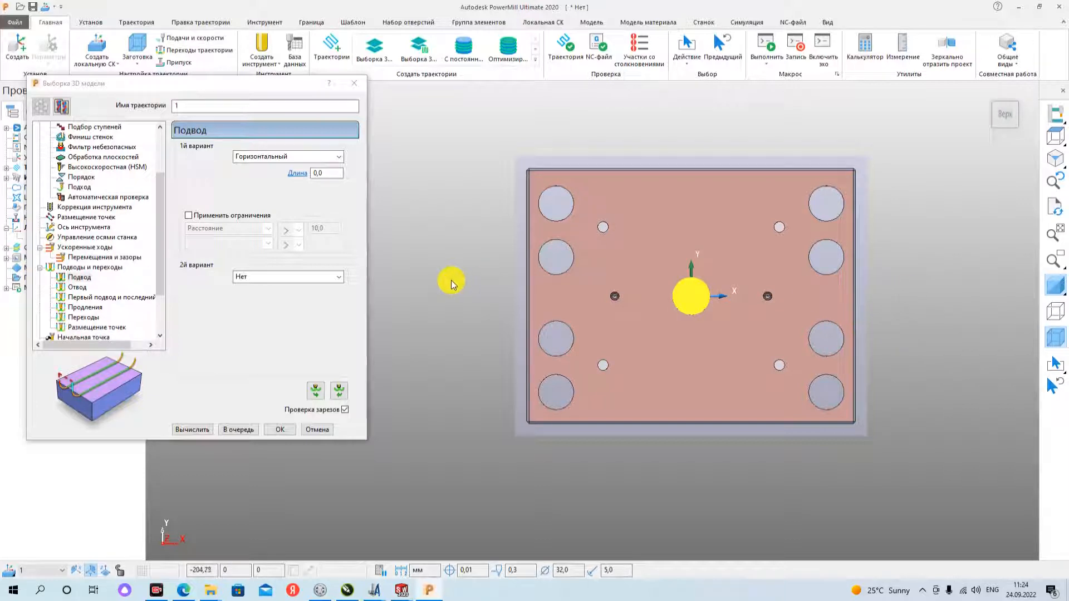
drag(337, 174, 297, 181)
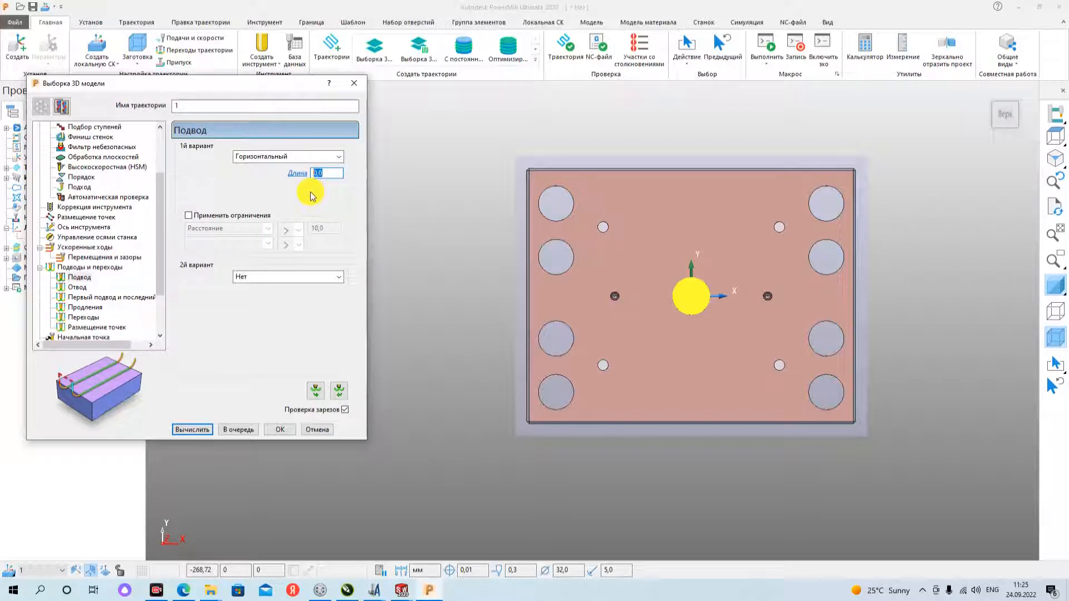
text(32)
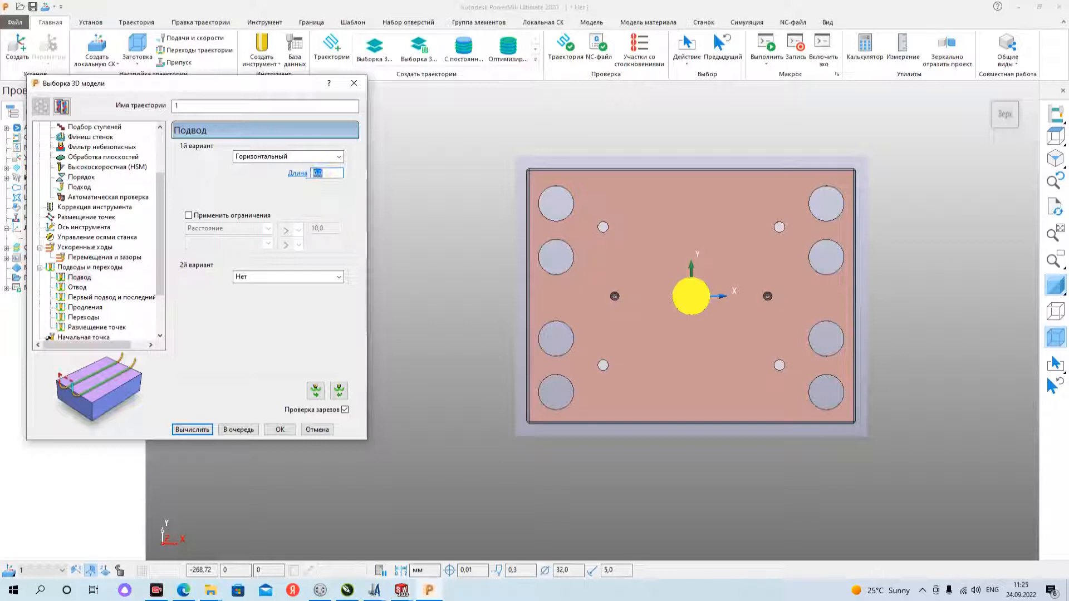
click(332, 174)
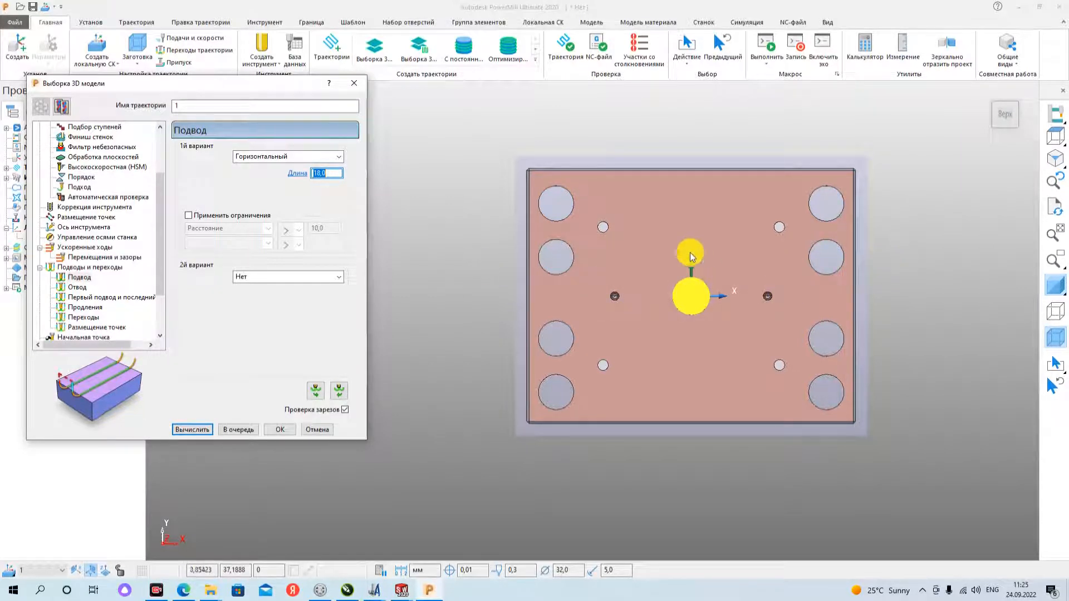
- Set the first option of the lead-out (Отвод) to horizontal (Горизонтальный) with a length (Длина) of 18 mm, matching the lead-in
click(78, 288)
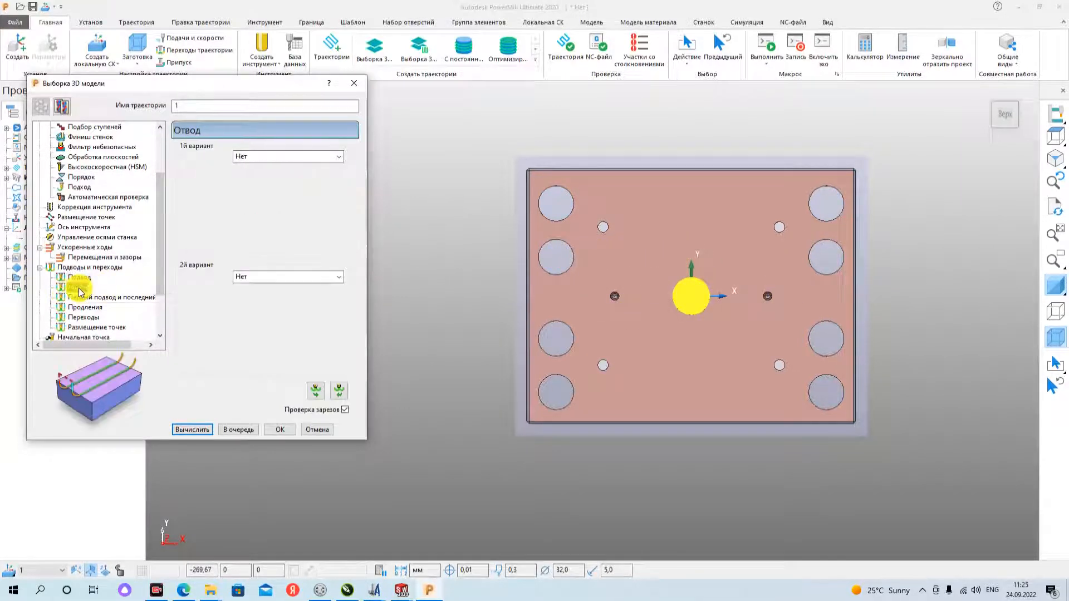
scroll(76, 292, down, 1)
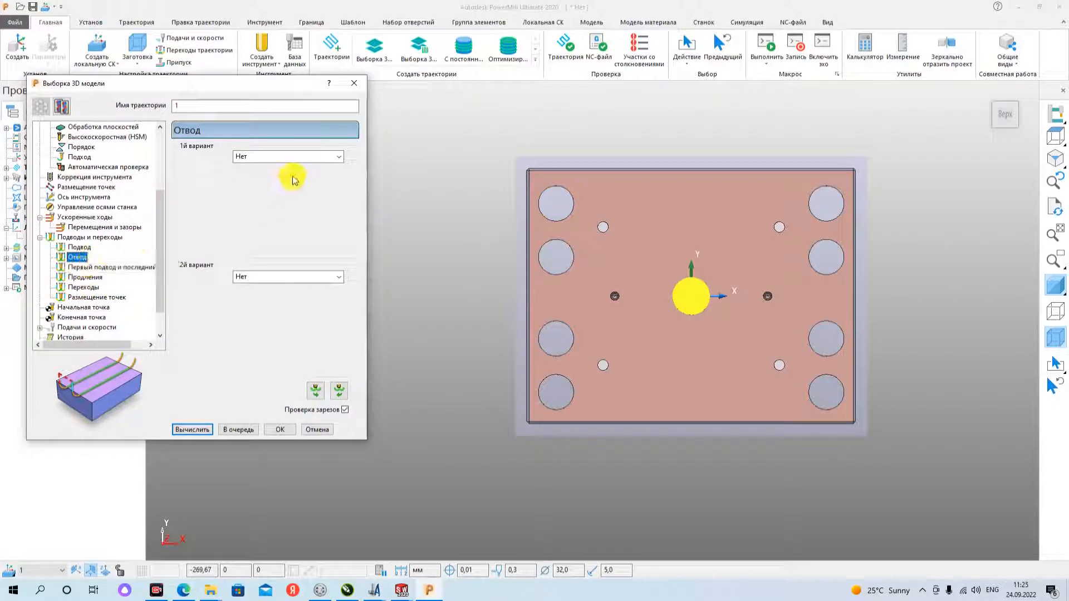
click(78, 247)
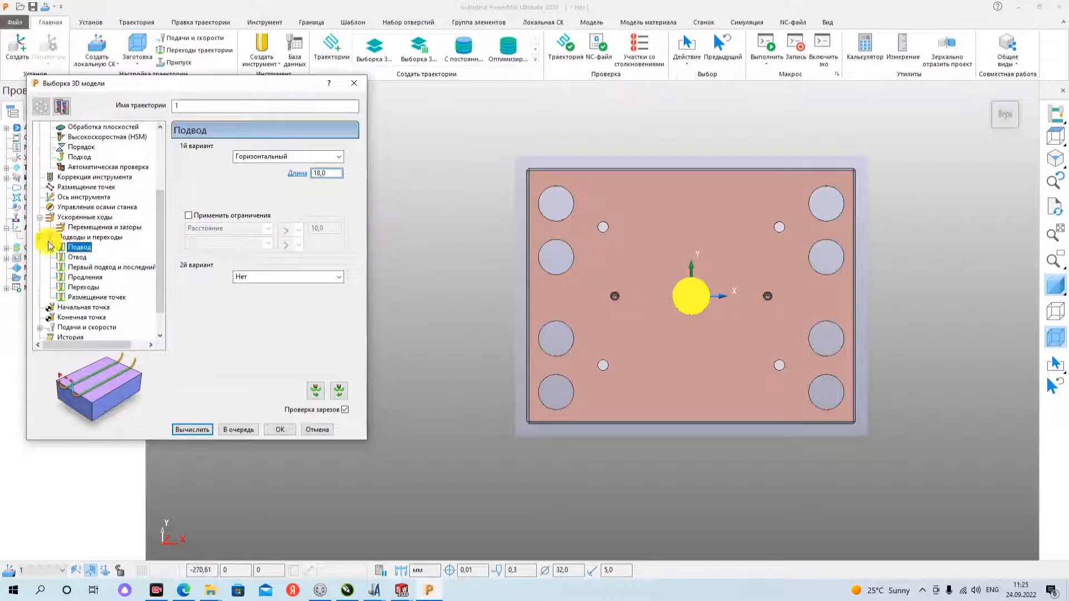
click(77, 257)
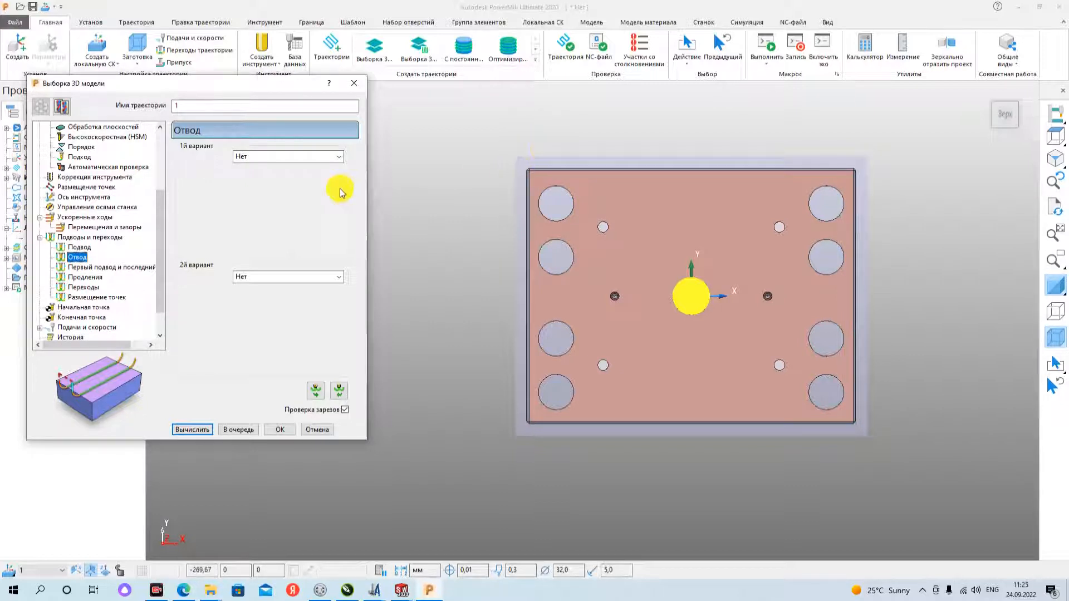
click(287, 157)
click(265, 234)
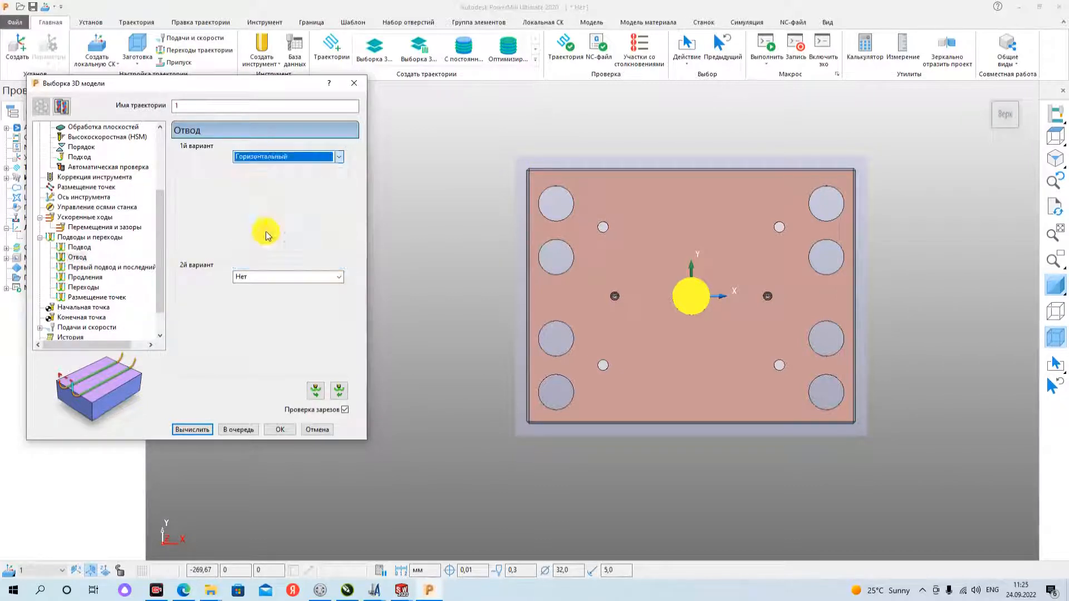
double_click(327, 173)
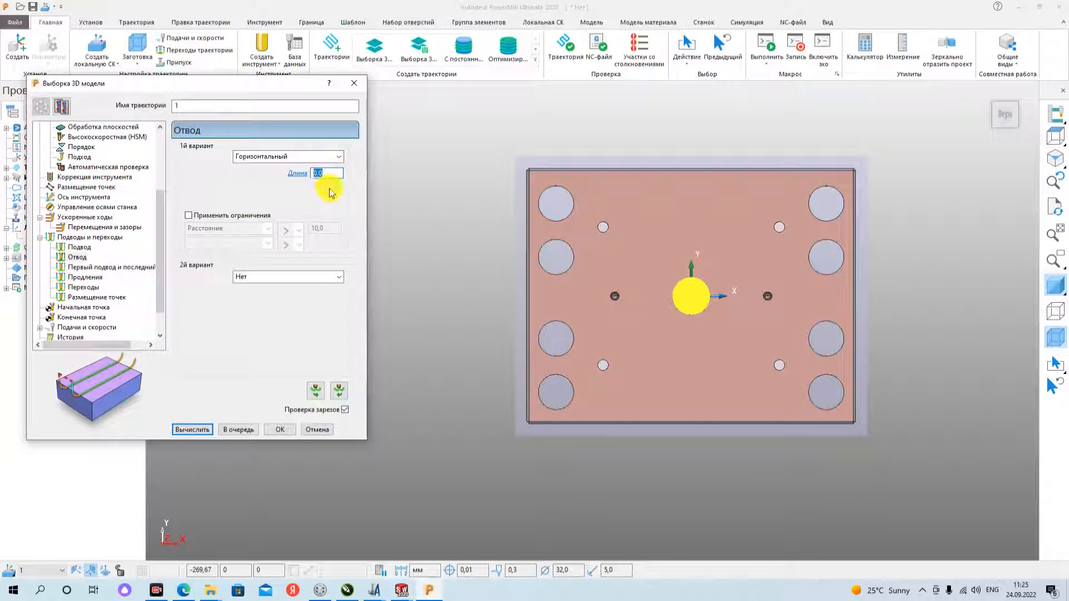
text(32)
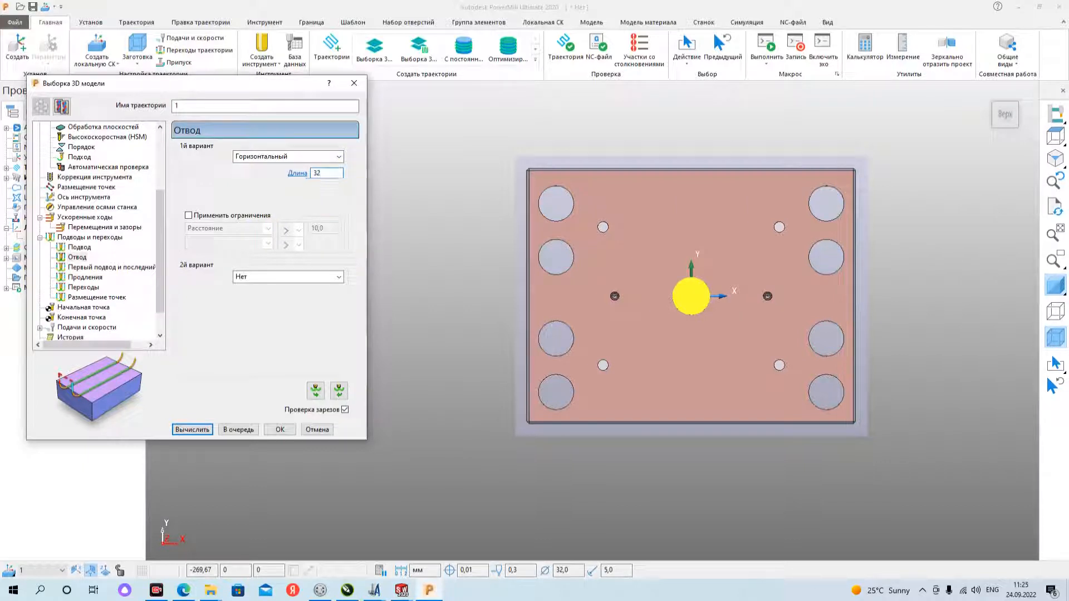
text(/2)
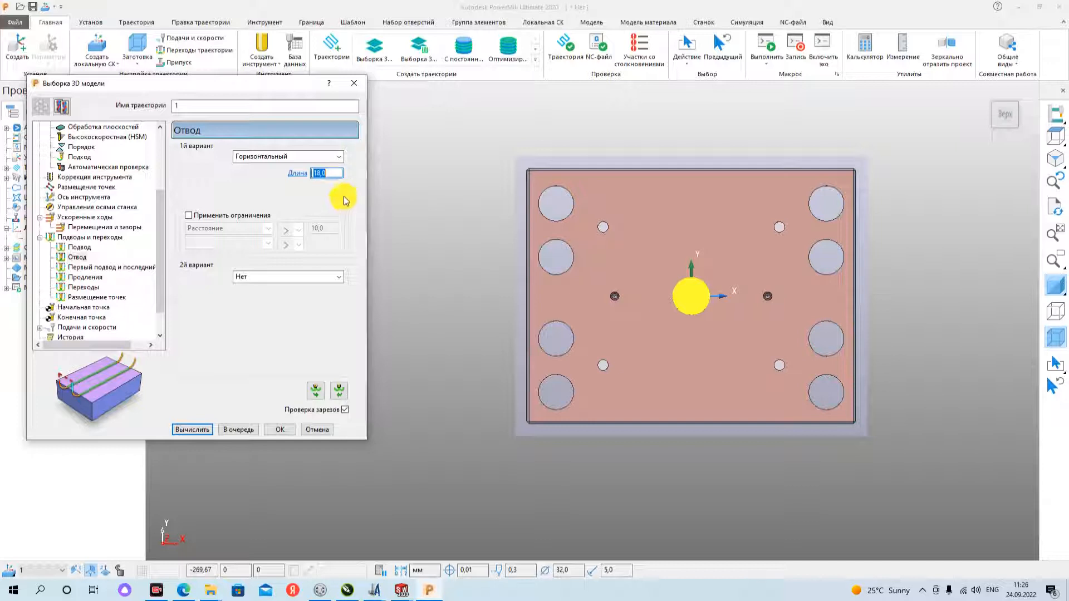
- Choose "Обе в приращениях" as the first option of the links (Переходы)
click(91, 287)
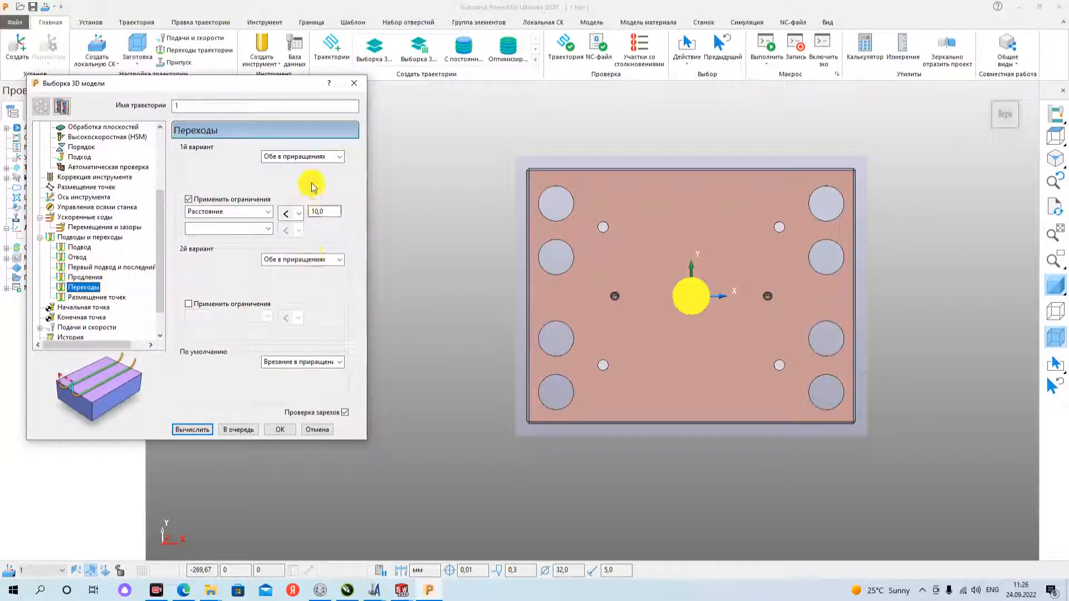
middle_drag(657, 407, 620, 328)
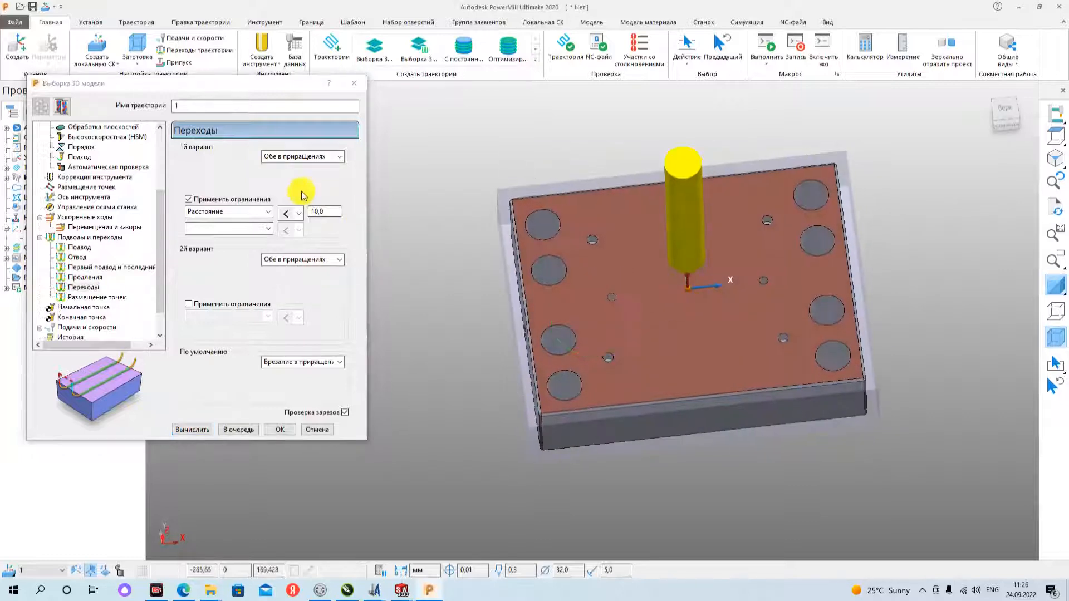
click(320, 161)
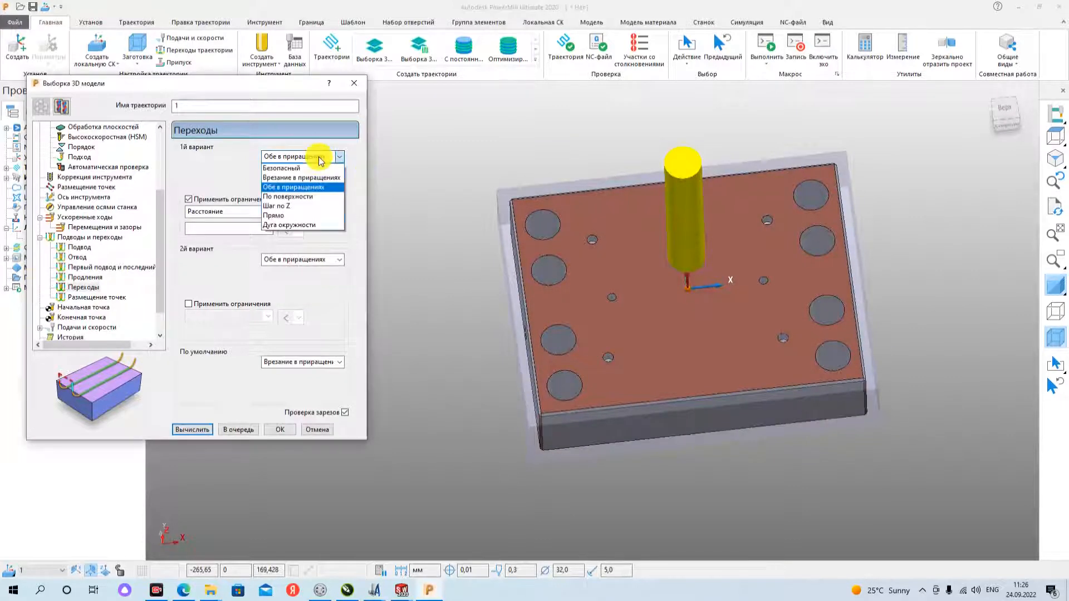
click(304, 188)
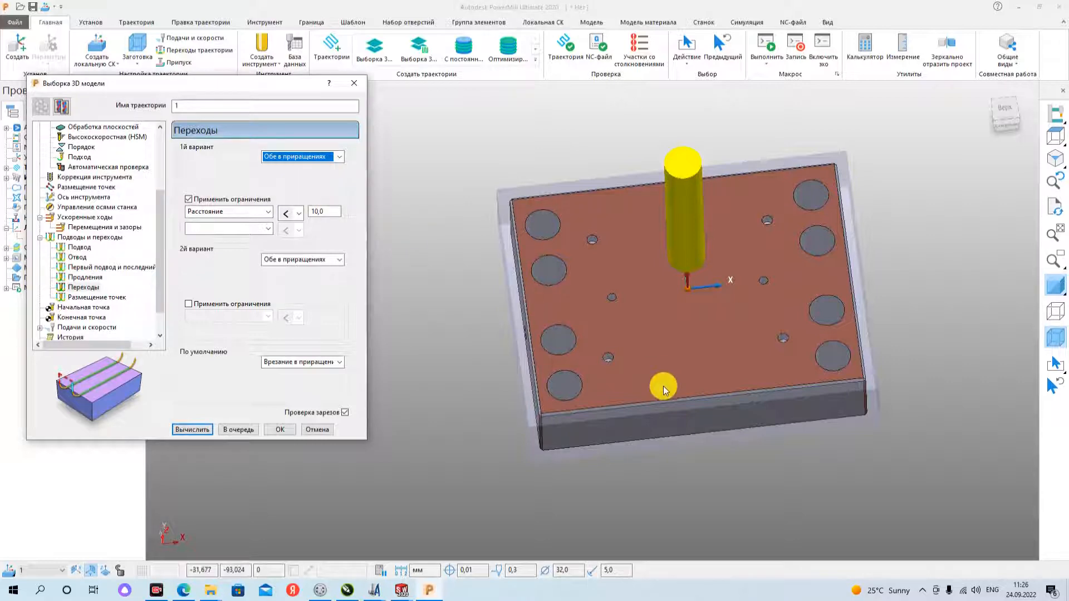
- Examine the plunge height (Высота врезания) in the rapid move settings against the plate in the front view
middle_drag(663, 386, 704, 306)
click(1010, 128)
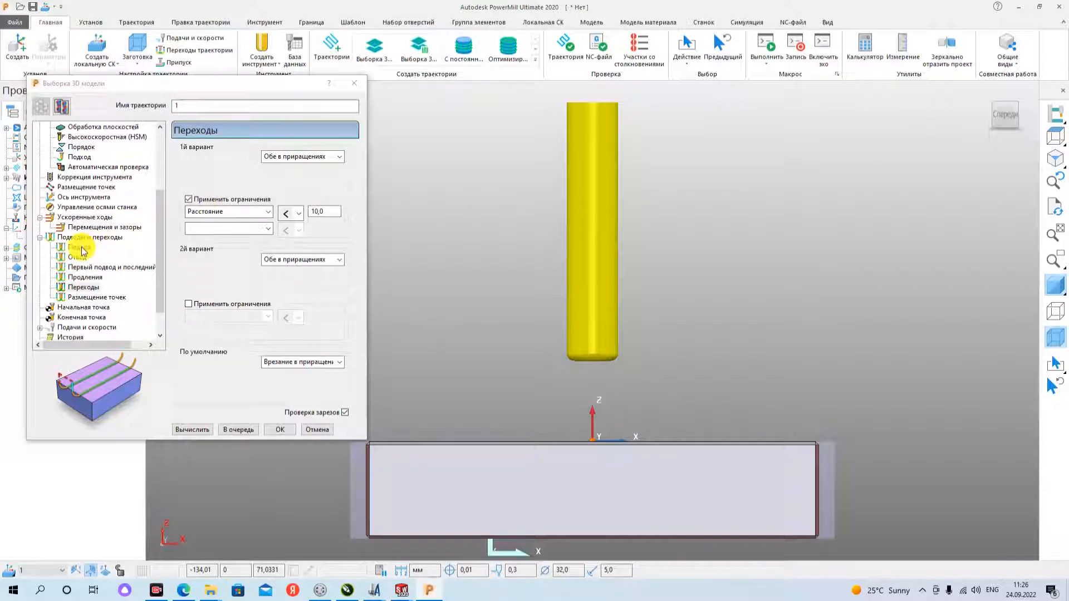
click(88, 218)
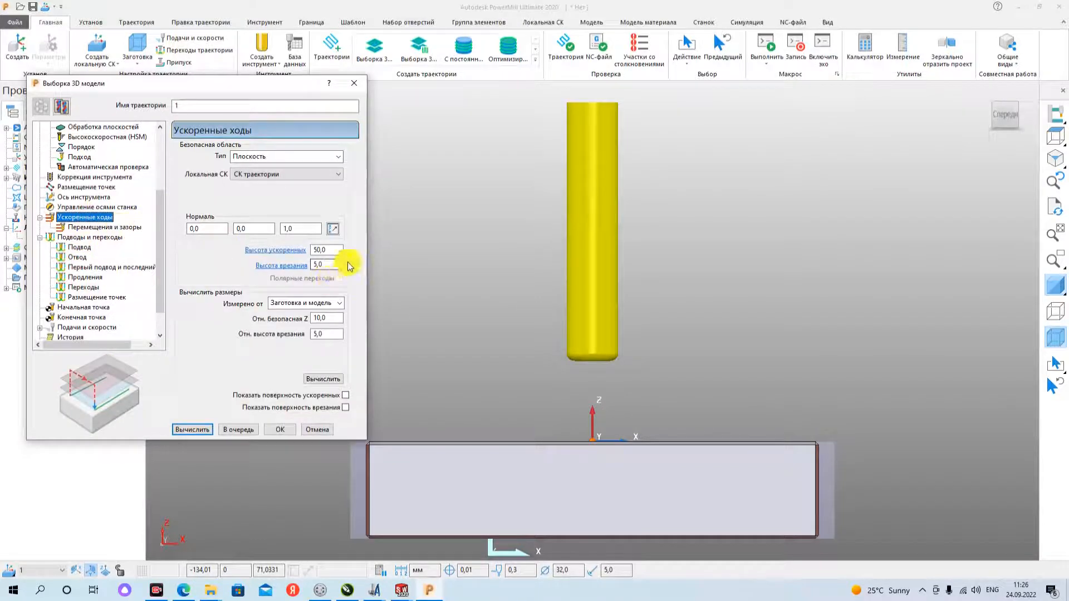
double_click(316, 266)
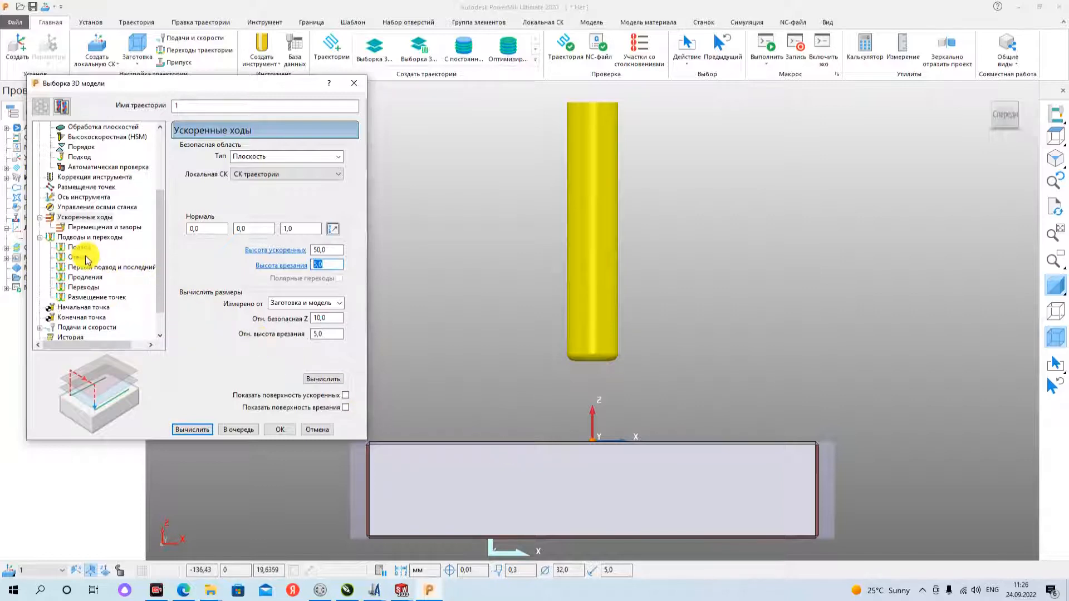
- Set the default link (По умолчанию) in the links settings to "Обе в приращениях"
click(75, 237)
scroll(78, 287, down, 1)
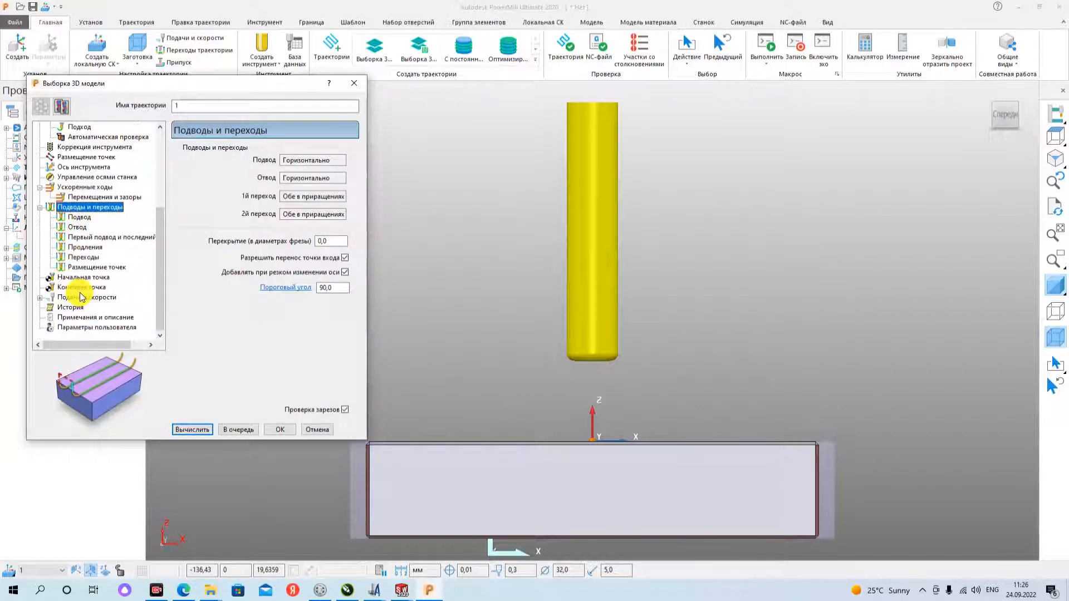
click(84, 257)
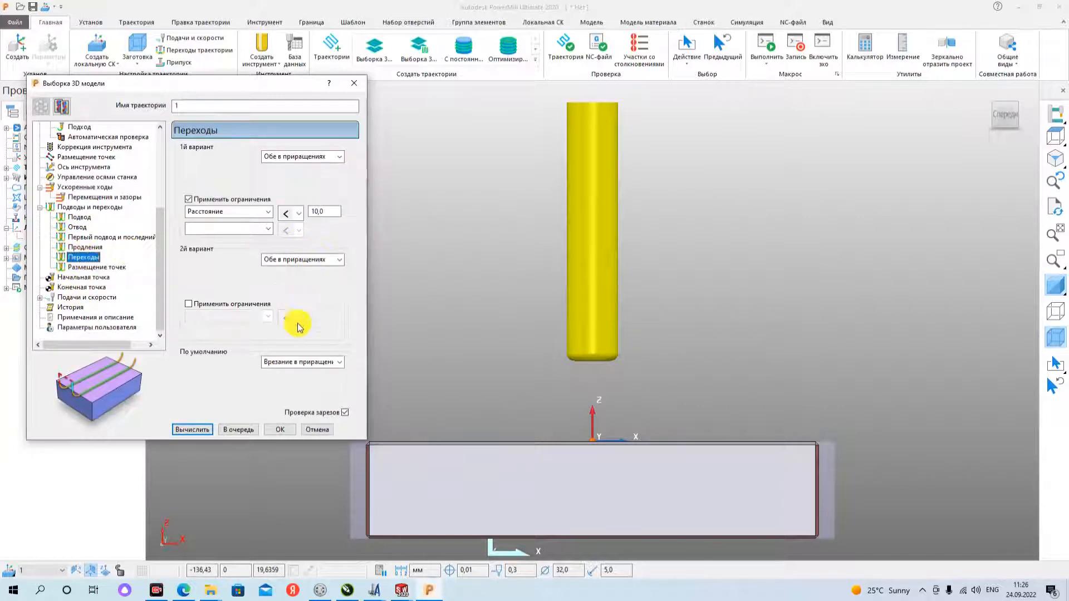
click(304, 362)
click(288, 393)
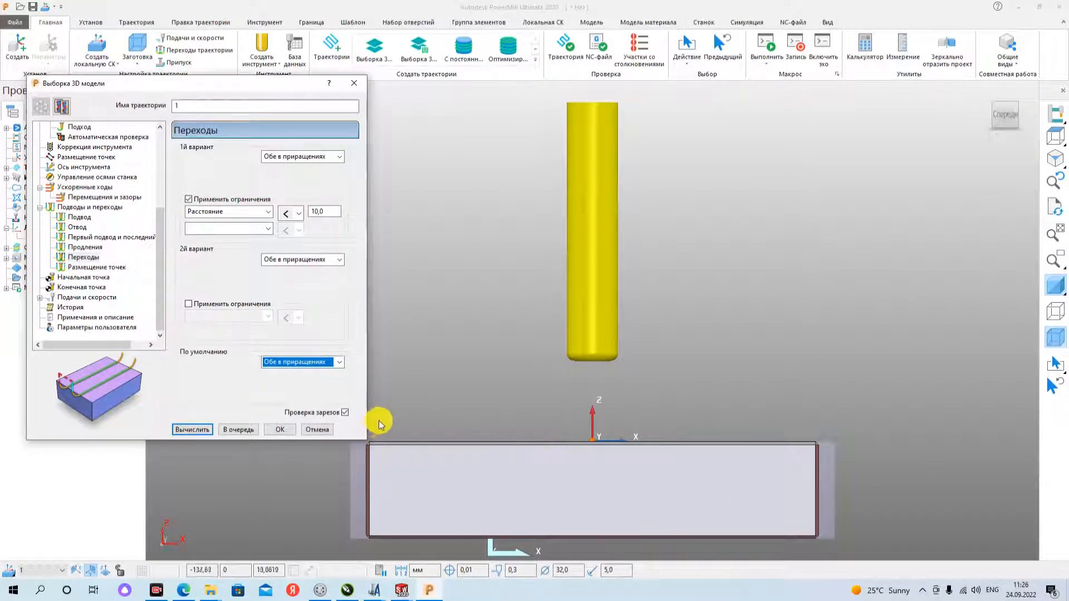
- Open the toolpath's spindle speed (Обороты шпинделя) for editing in the feeds and speeds settings
click(83, 298)
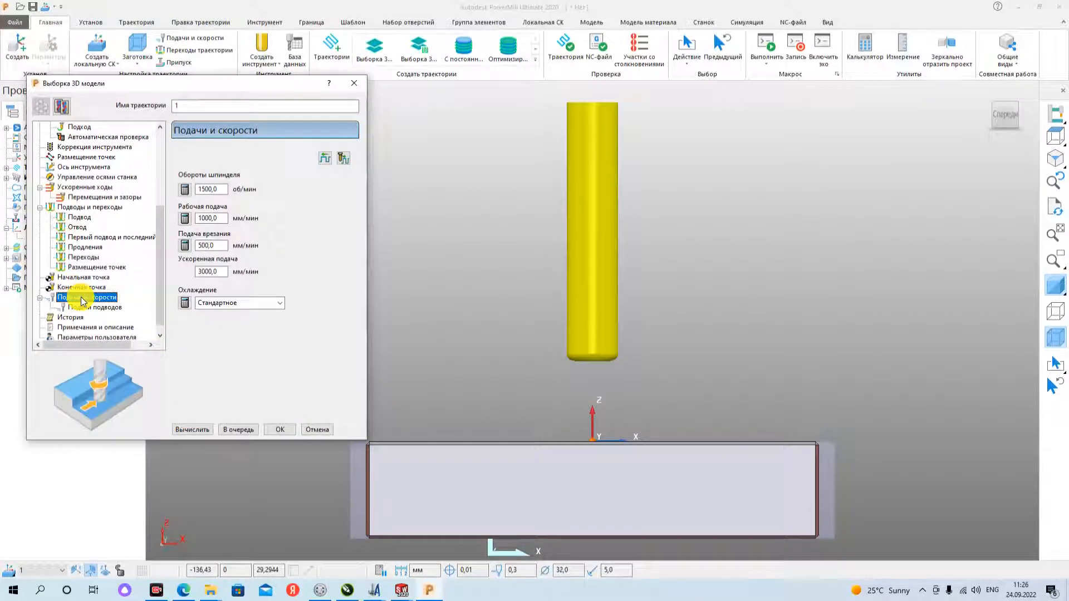
double_click(220, 189)
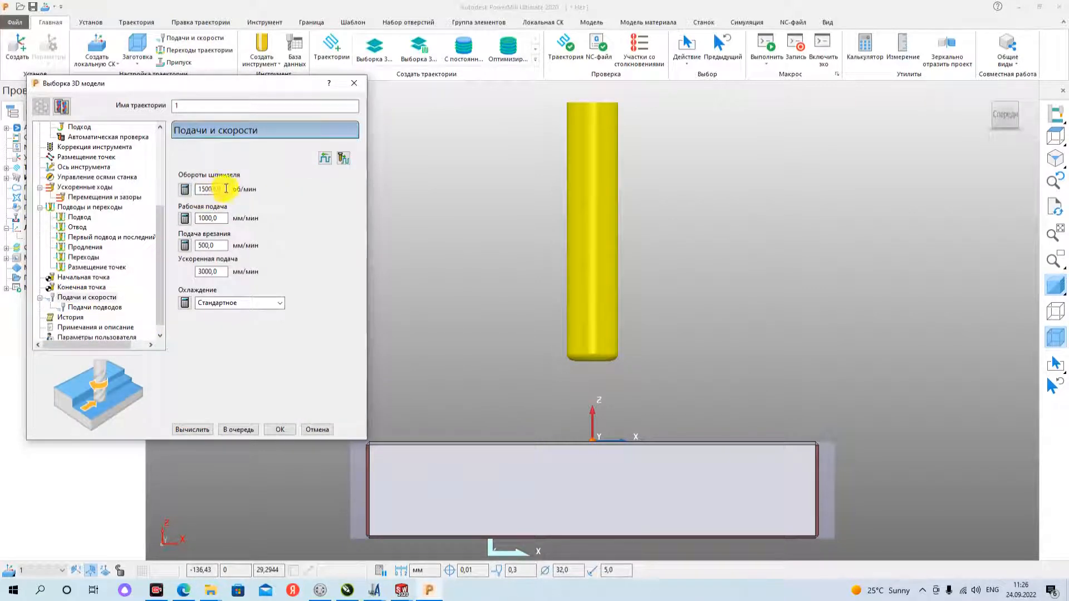
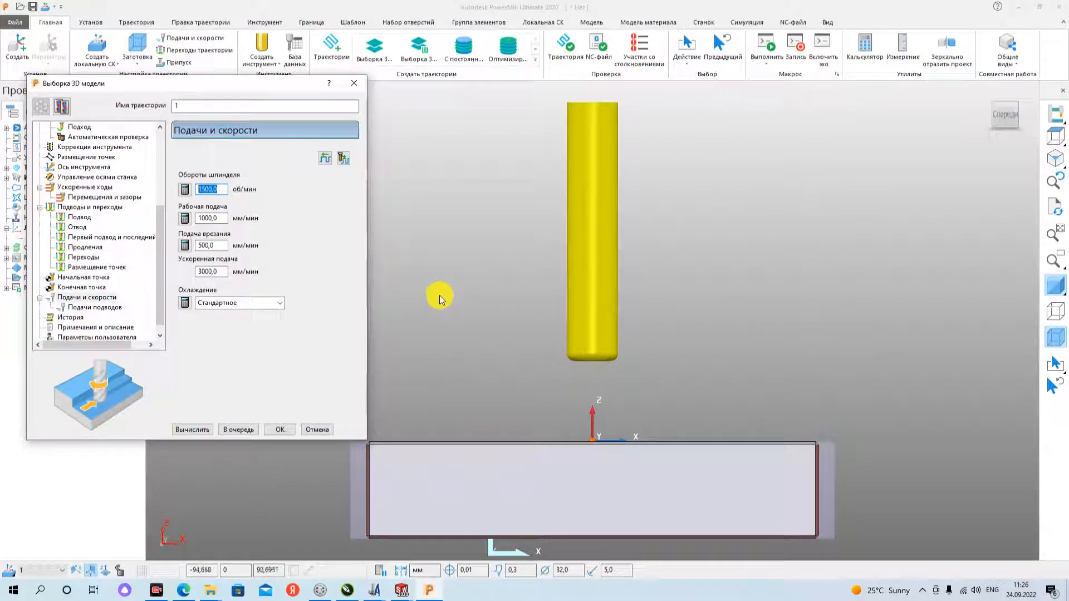
- Set the spindle speed to 3500 rpm, cutting and plunge feeds to 3500 mm/min, and the rapid feed (Ускоренная подача) to 10000 mm/min
text(3500)
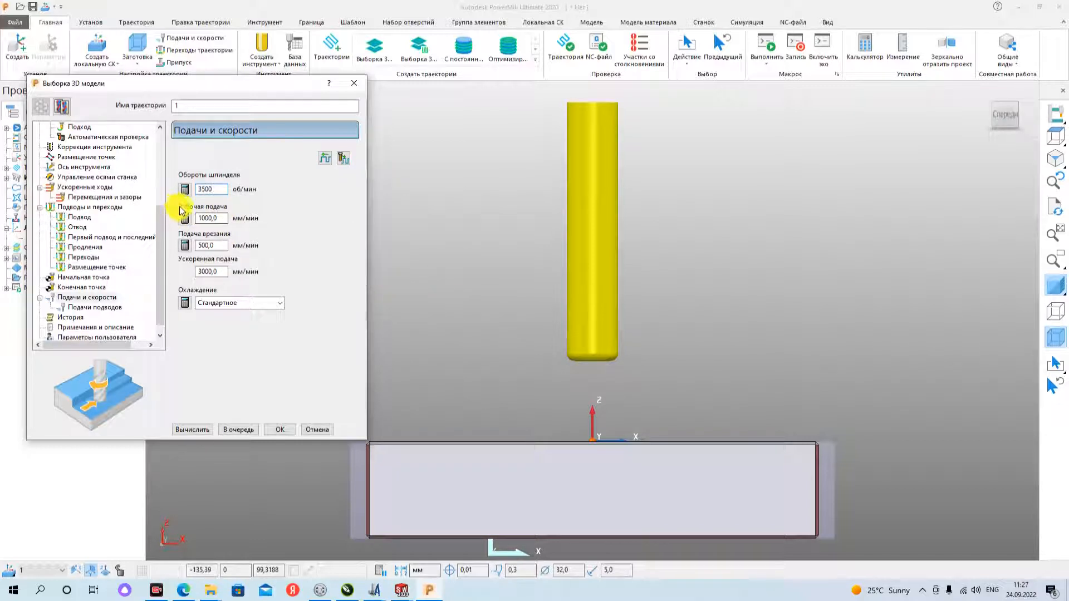
double_click(211, 218)
text(3)
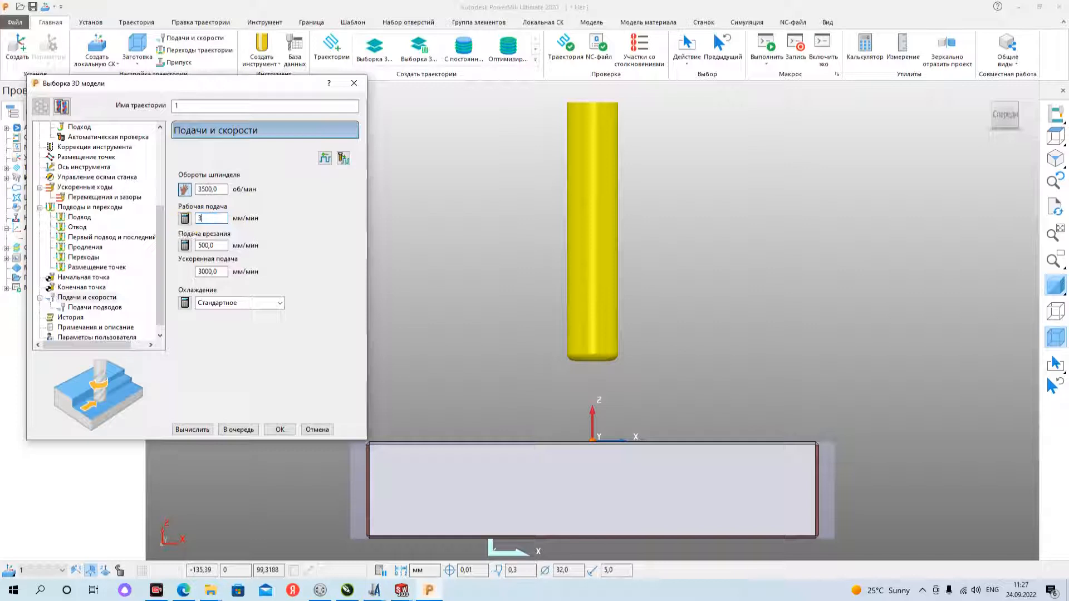
text(500)
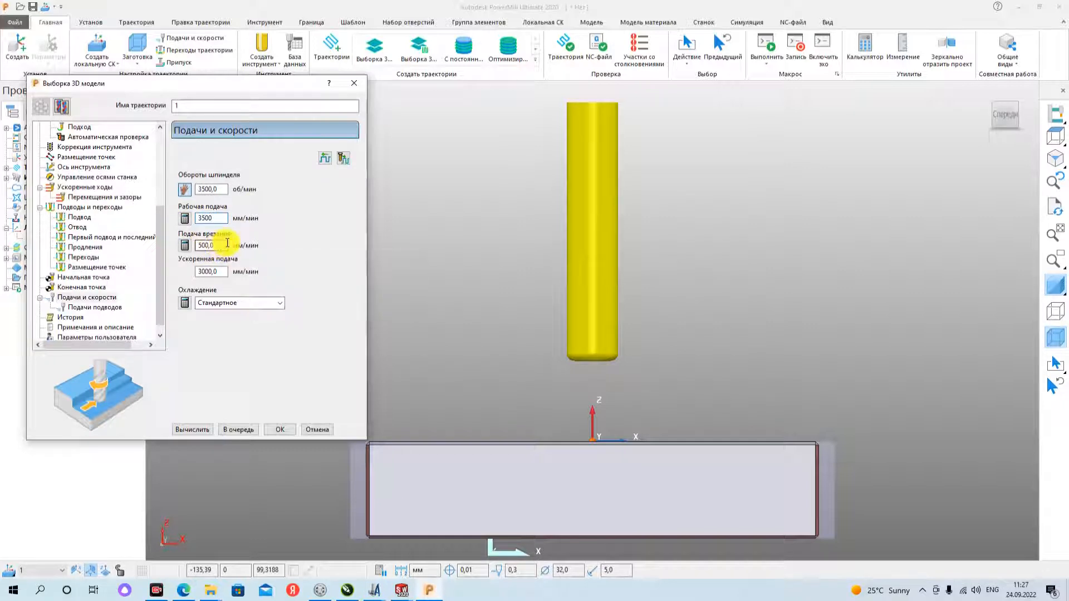
double_click(227, 243)
text(3500)
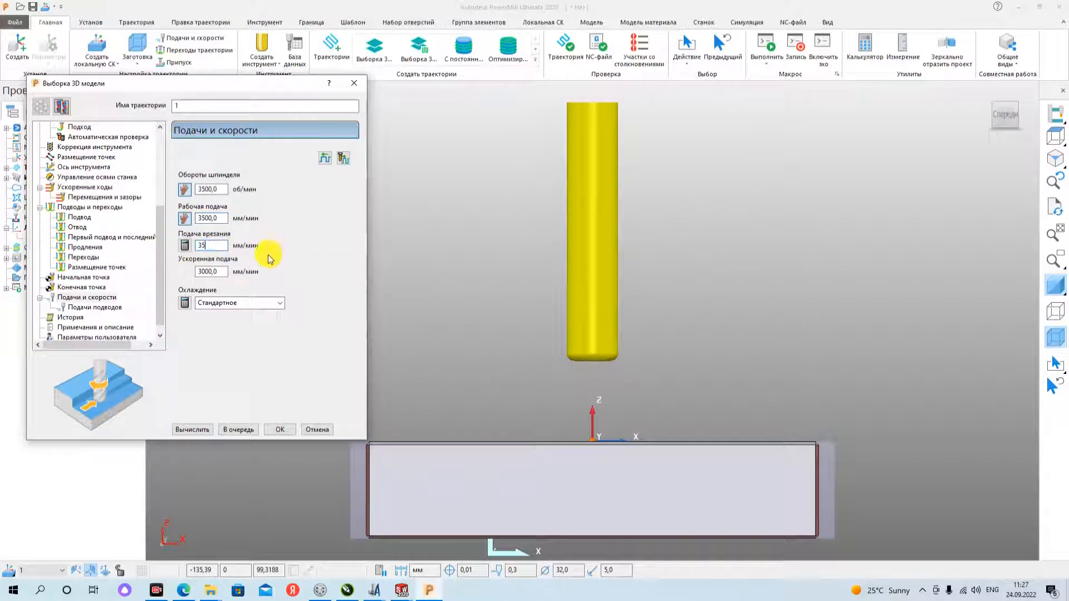
double_click(221, 271)
text(1)
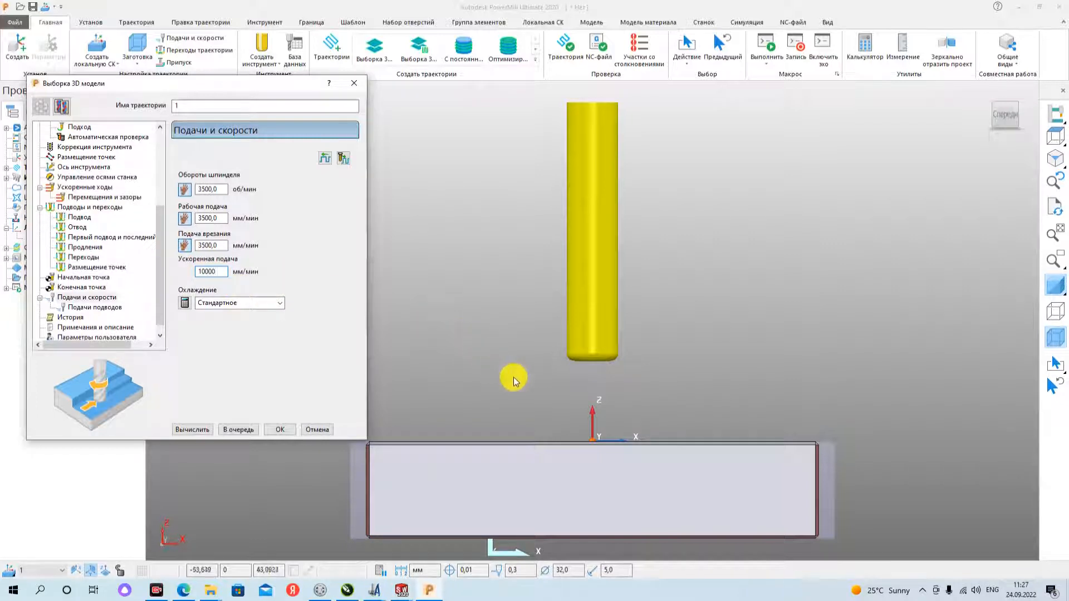
- Review the spindle speed, cutting feed and plunge feed settings alongside the tool and plate in the 3D view
scroll(664, 429, down, 2)
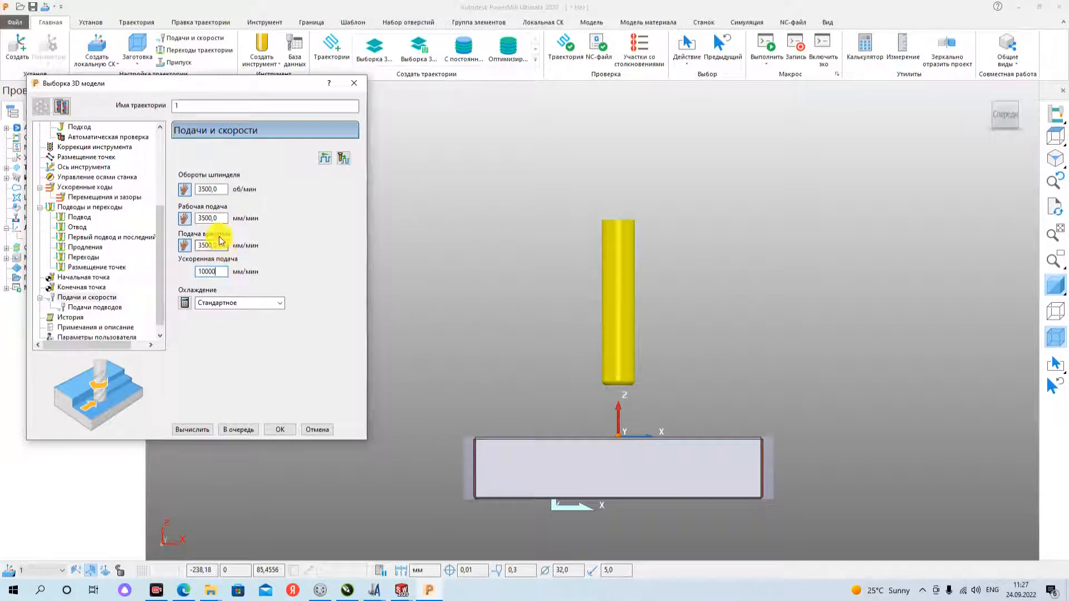
drag(221, 216, 178, 244)
drag(218, 191, 163, 190)
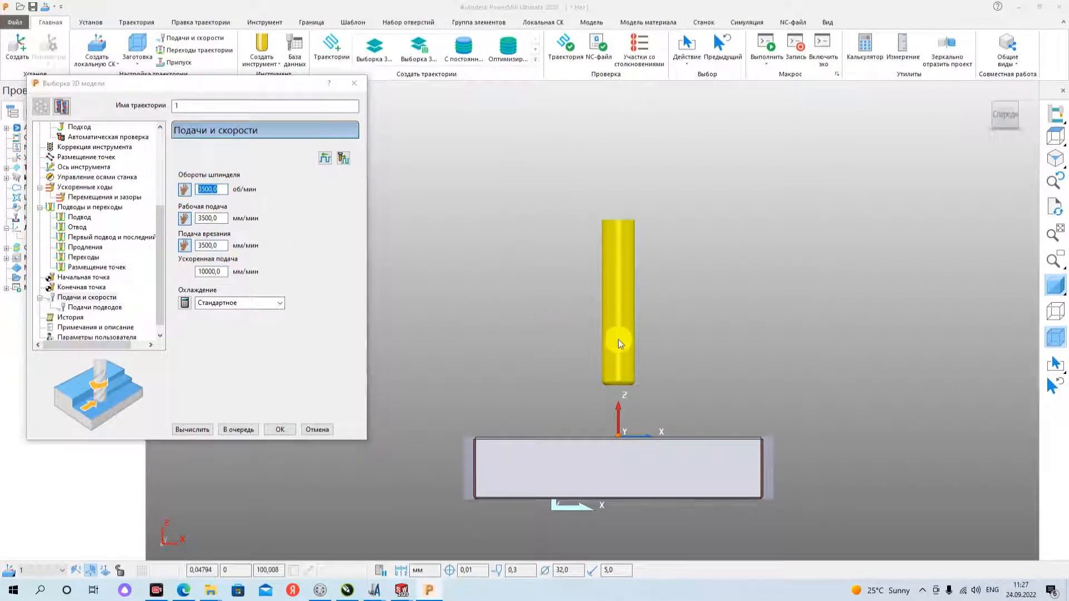
middle_drag(618, 339, 718, 381)
scroll(719, 382, up, 3)
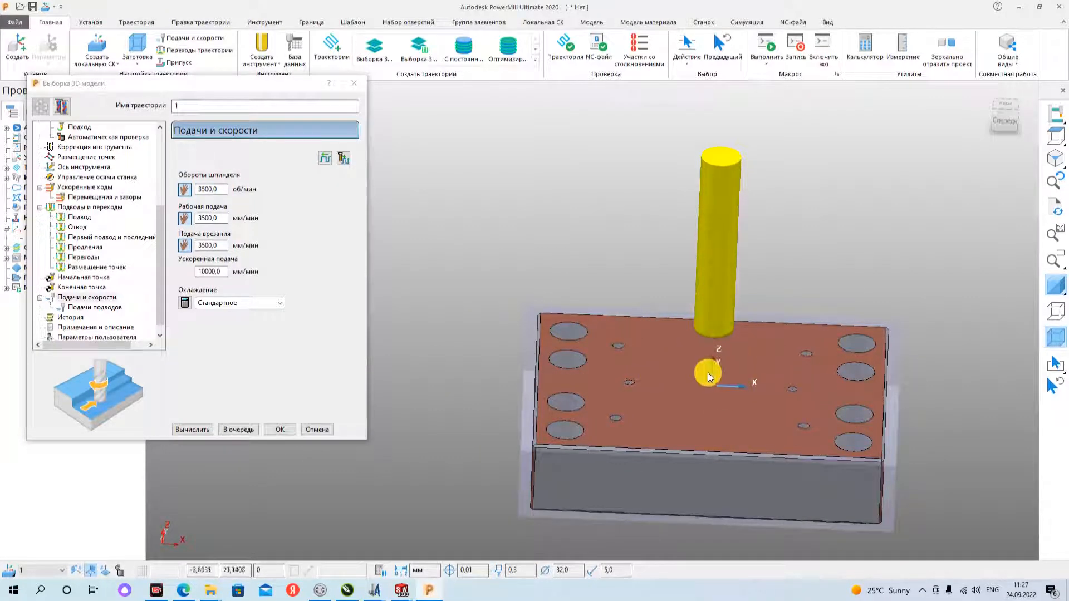
click(217, 189)
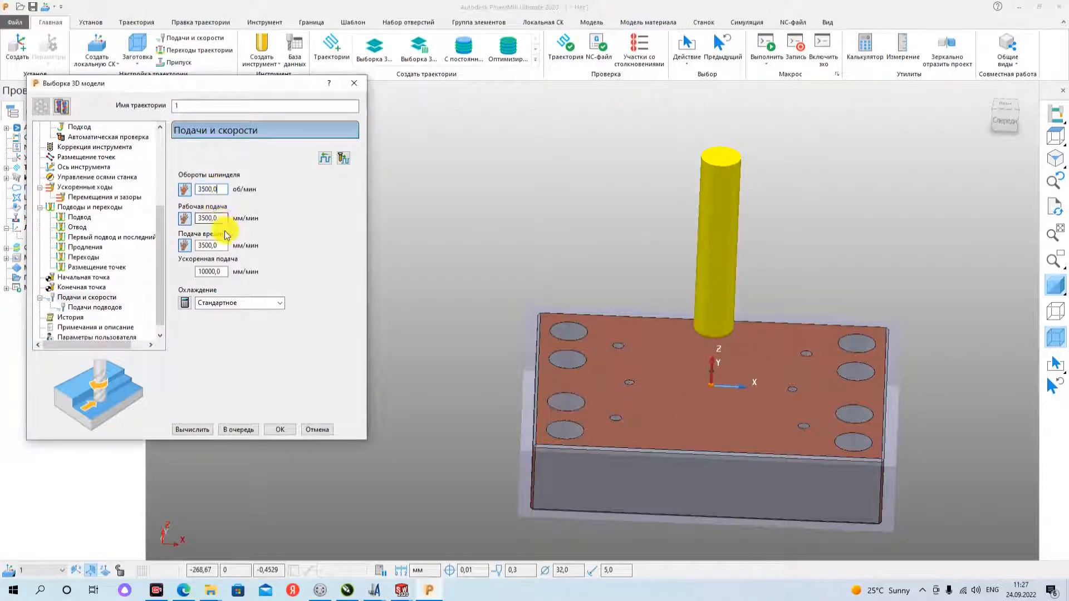
click(220, 217)
click(225, 245)
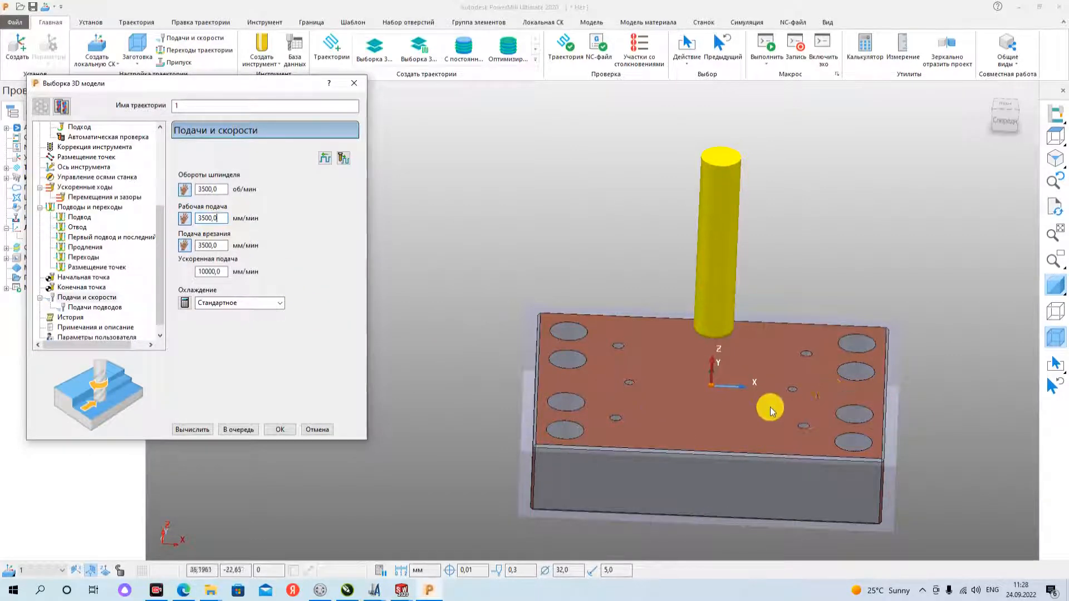
middle_drag(768, 401, 734, 409)
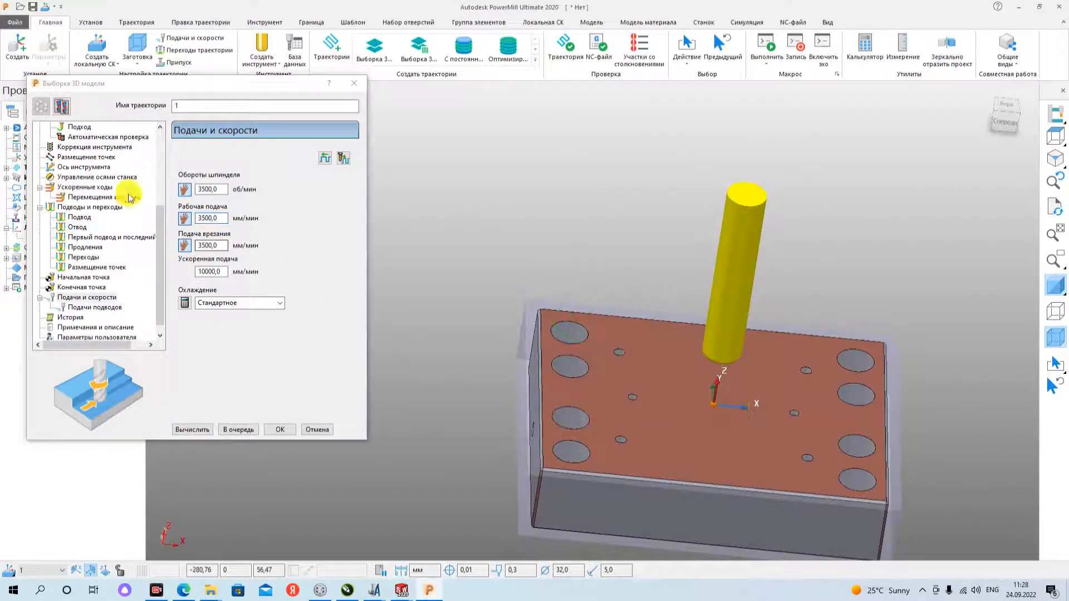
- In the toolpath's block settings (Заготовка), set the Z minimum to 0 and the Z maximum to 5
scroll(56, 167, up, 5)
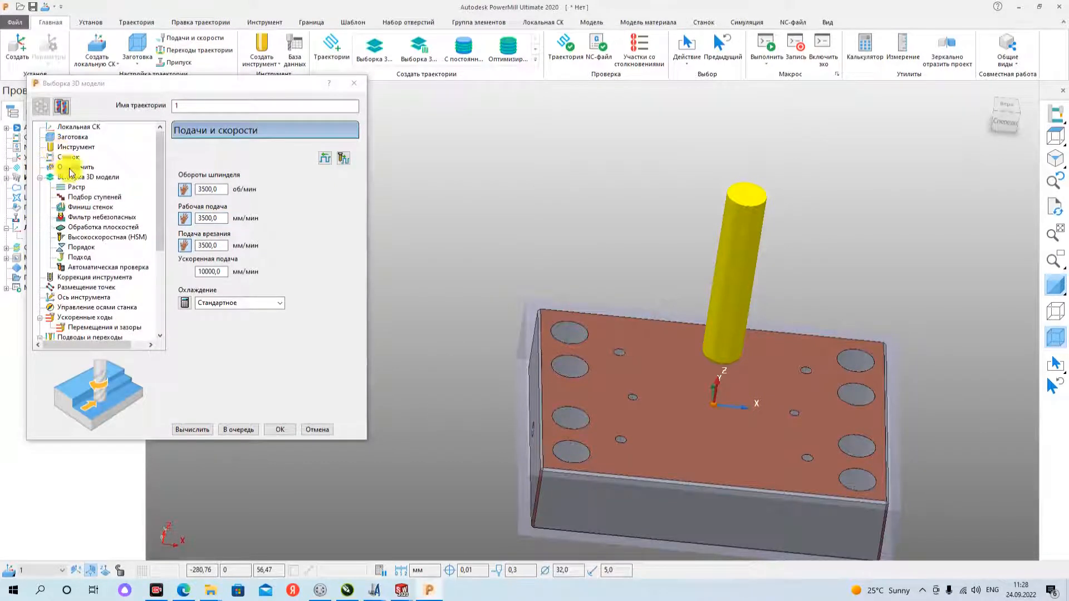
click(72, 137)
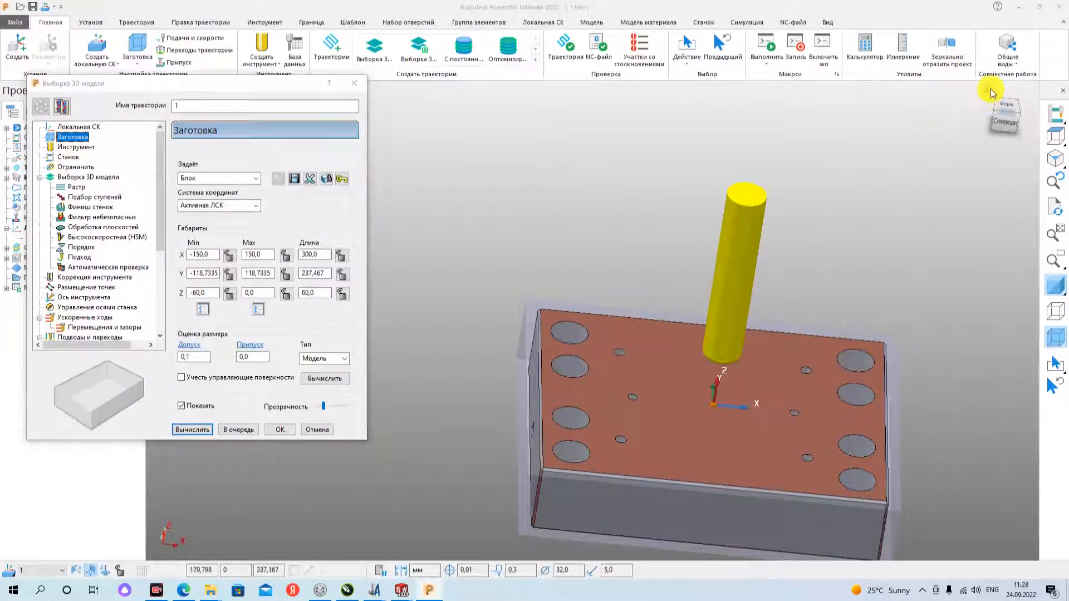
click(990, 107)
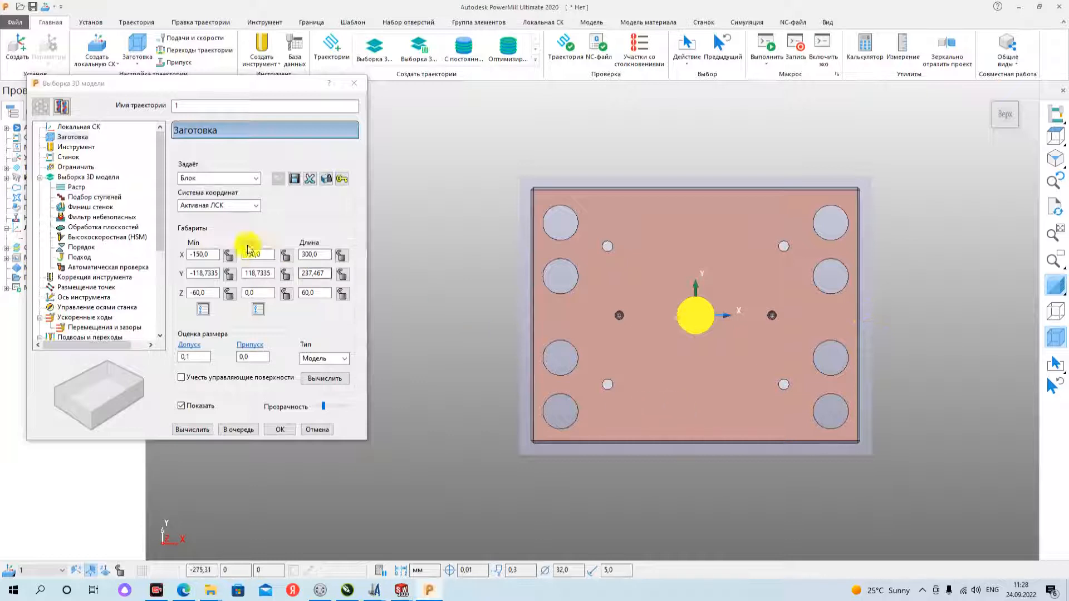
double_click(213, 294)
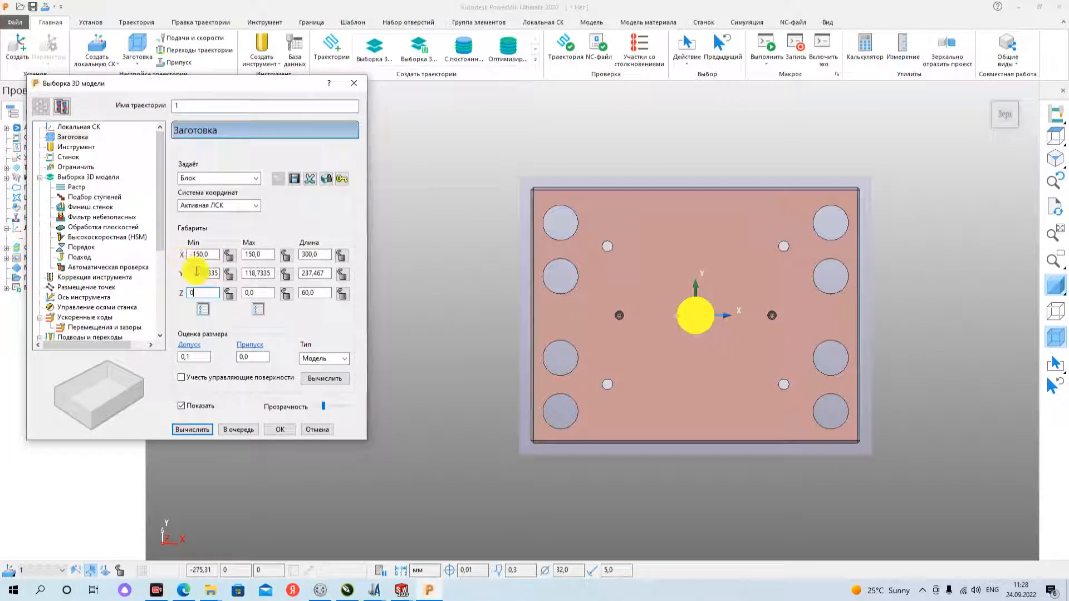
double_click(256, 293)
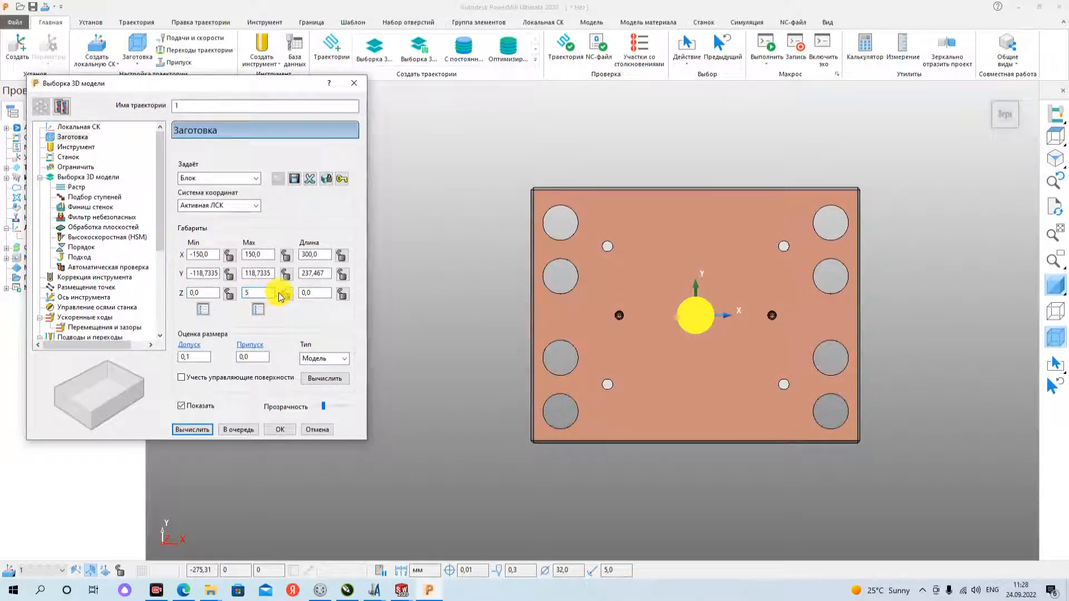
- Set the block's Z minimum to 0.2 to leave a small allowance above the plate's top face
double_click(204, 294)
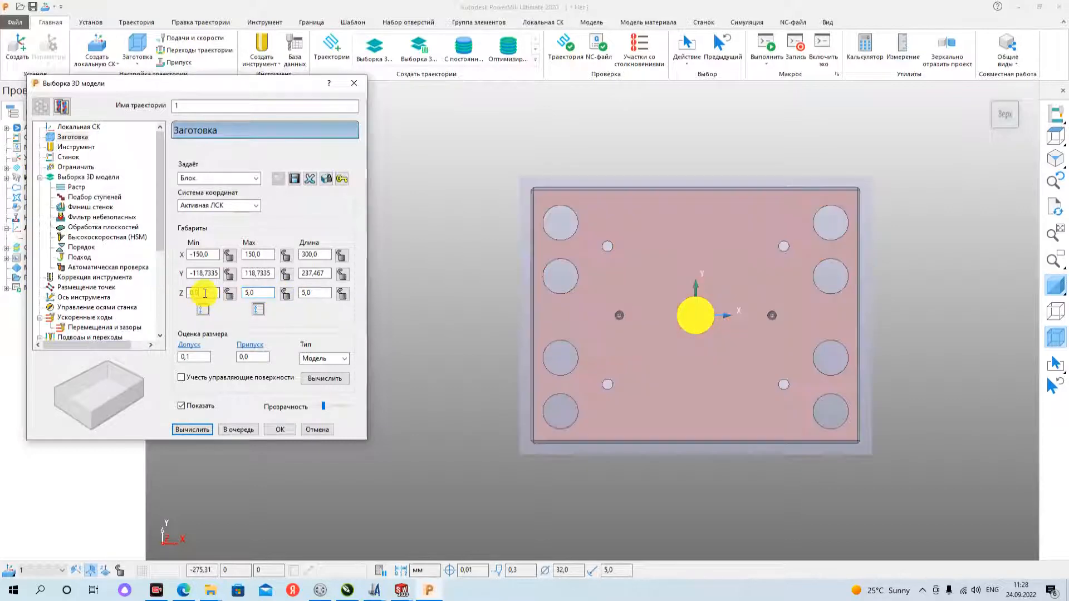
text(0)
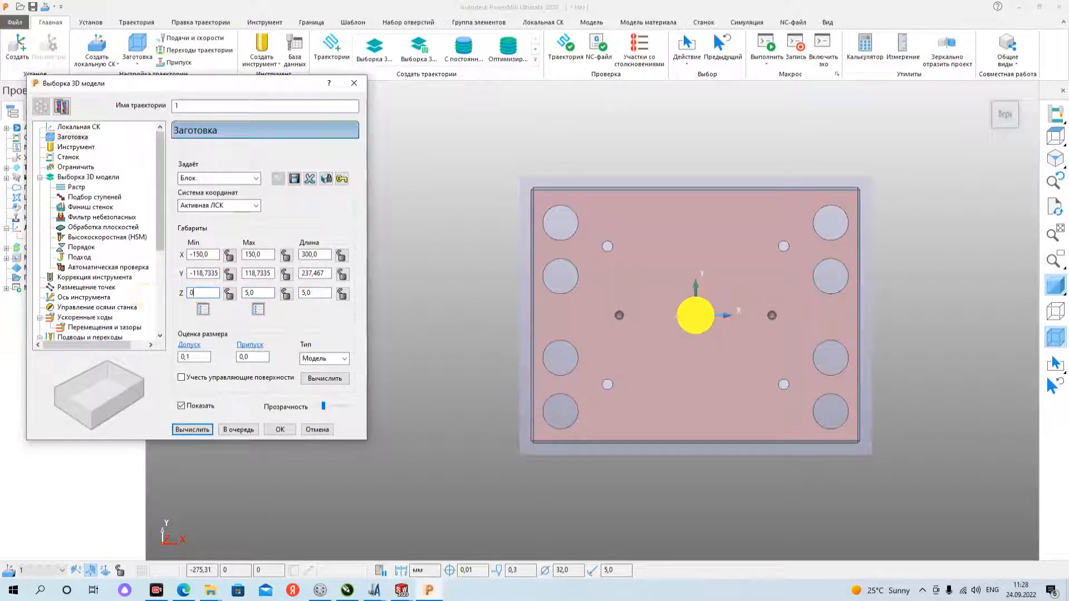
text(.1)
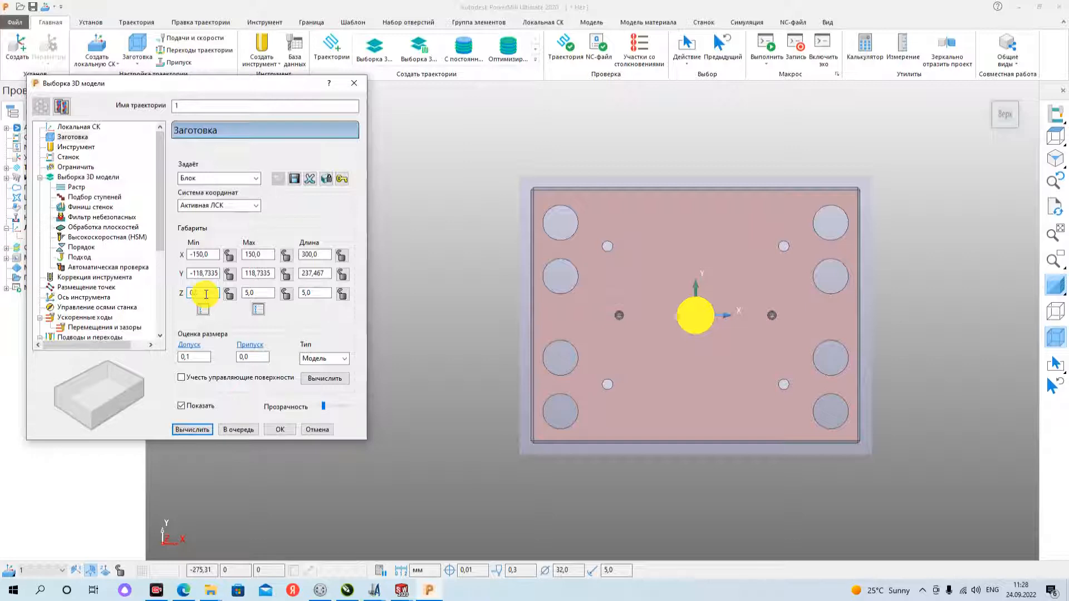
text(0.2)
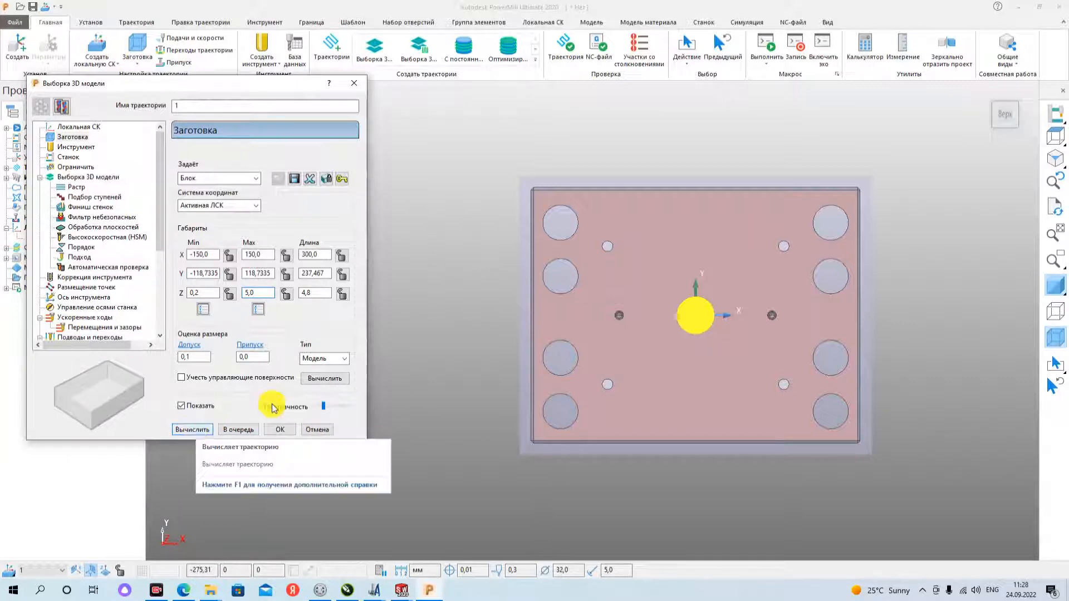
- Check the thin block above the plate in the front view and calculate the area clearance toolpath
middle_drag(707, 421, 846, 167)
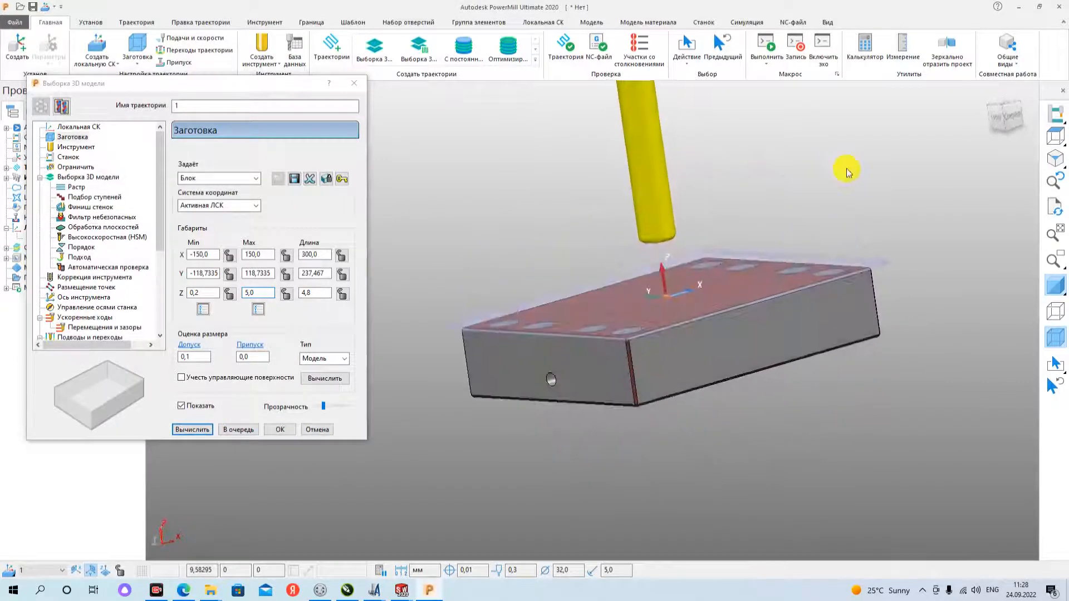
click(1021, 106)
scroll(818, 448, up, 5)
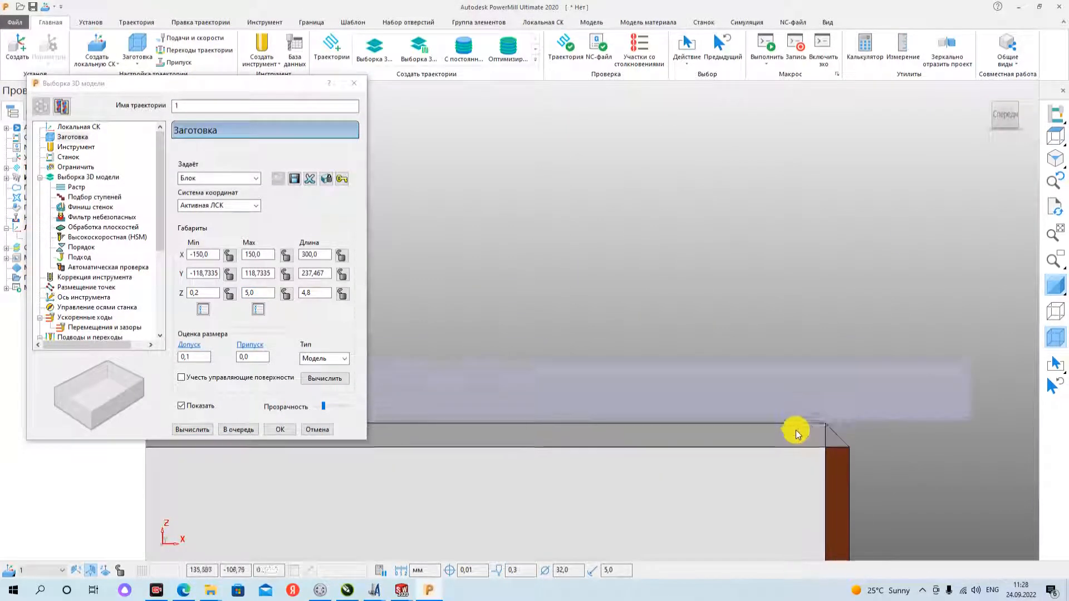
scroll(802, 426, up, 2)
scroll(828, 411, down, 8)
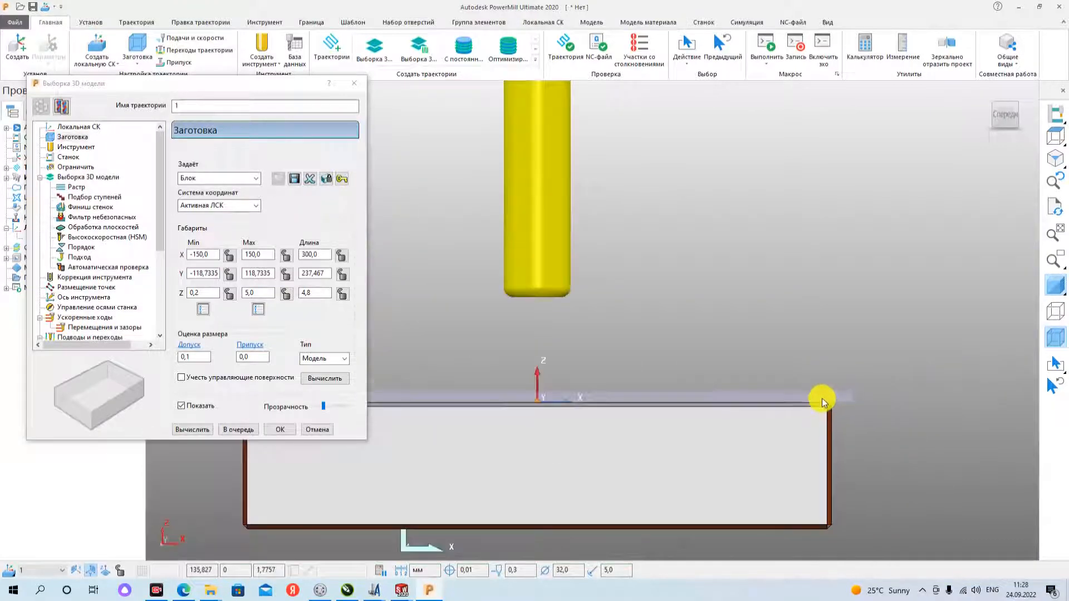
click(192, 430)
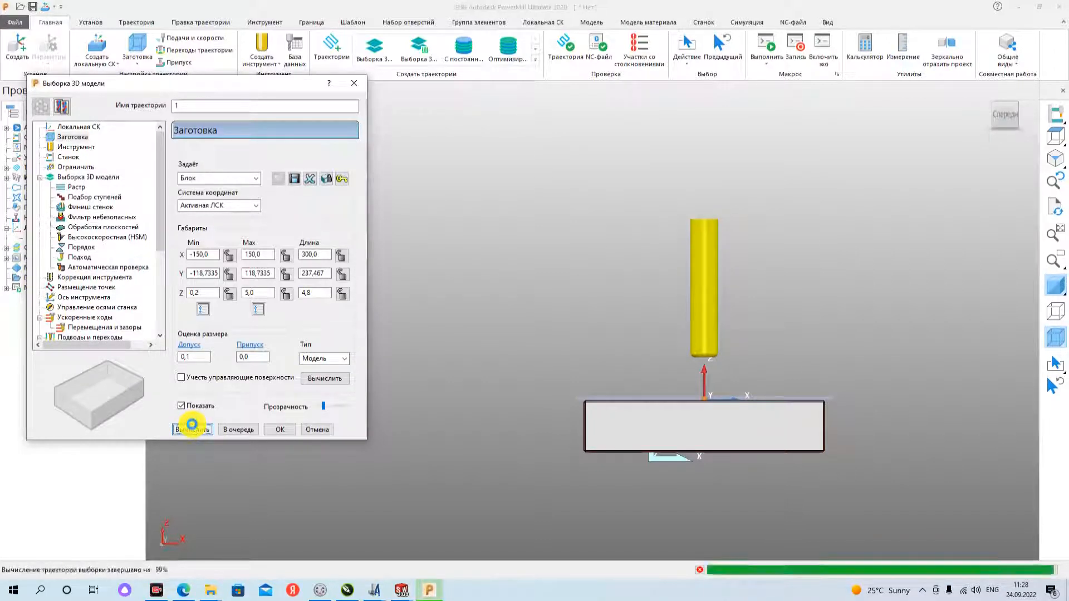
click(266, 457)
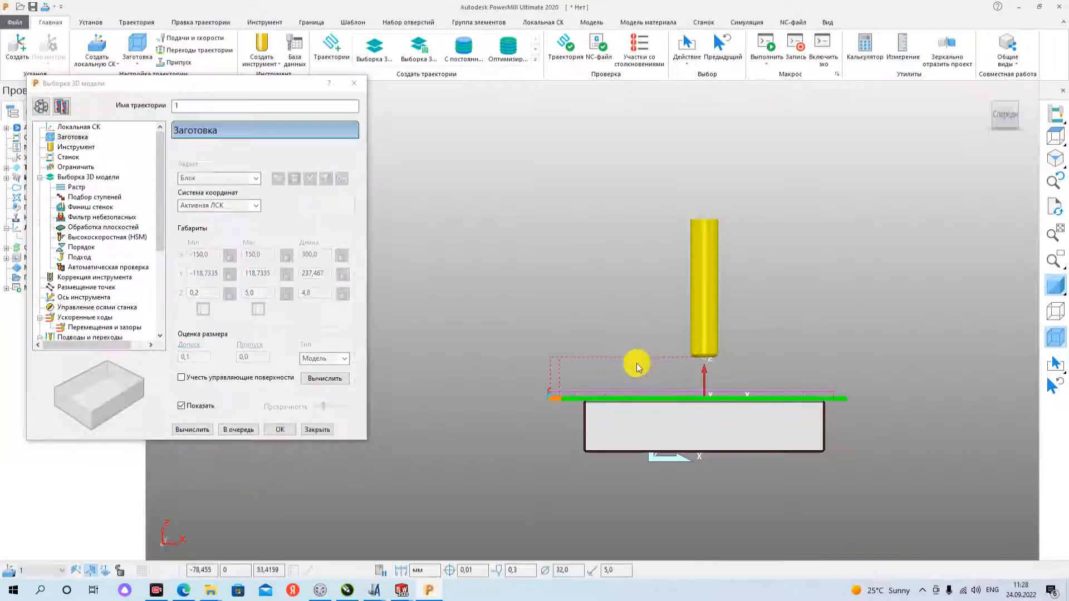
- Inspect the calculated raster passes over the plate from above and from the side
middle_drag(636, 365, 626, 493)
scroll(719, 315, down, 5)
scroll(718, 312, up, 5)
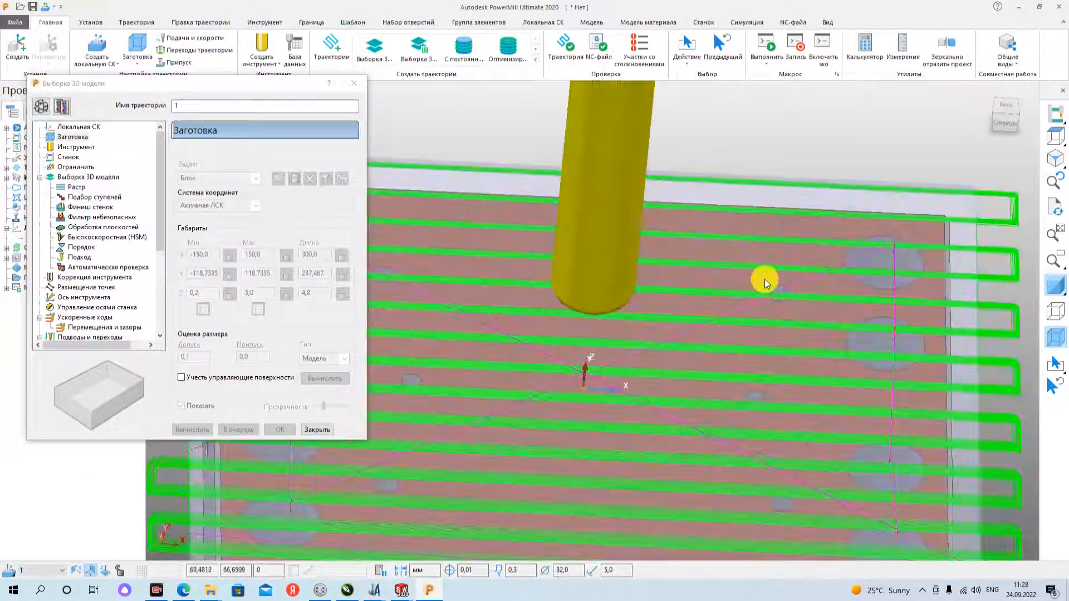
middle_drag(780, 410, 497, 299)
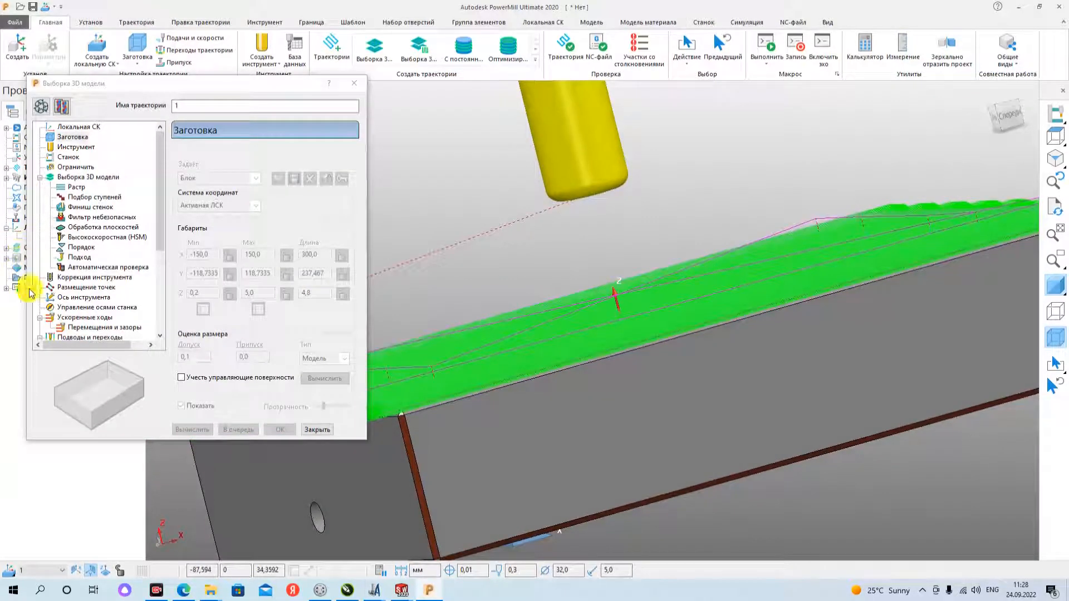
- Compare the toolpath's links settings (Переходы) with its link moves above the plate in the front view
click(83, 257)
scroll(85, 260, down, 3)
scroll(85, 260, down, 2)
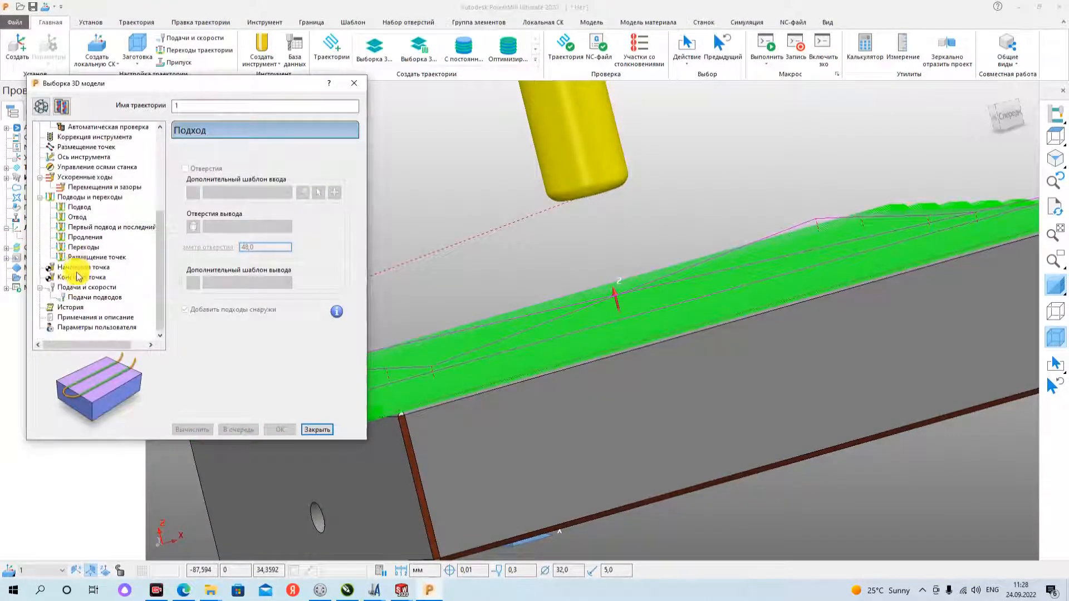
click(81, 246)
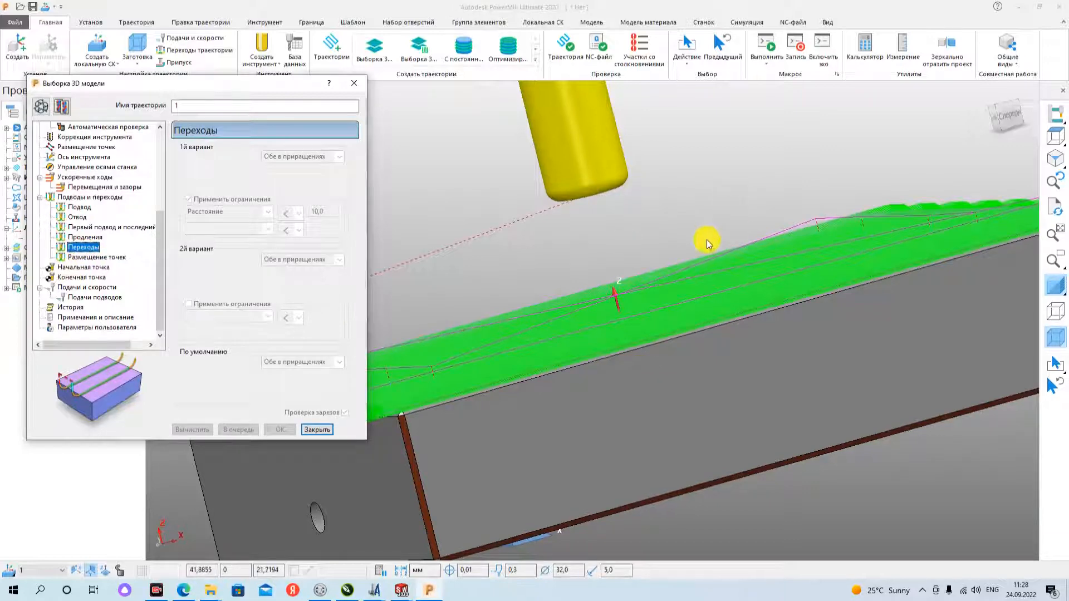
middle_drag(704, 238, 756, 243)
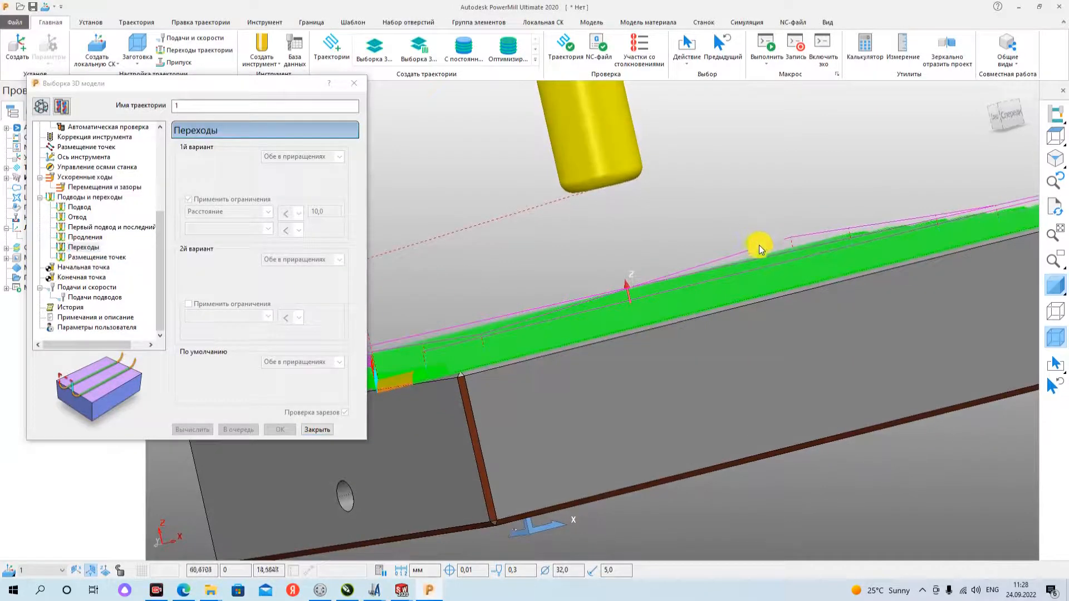
click(1015, 118)
scroll(654, 428, up, 3)
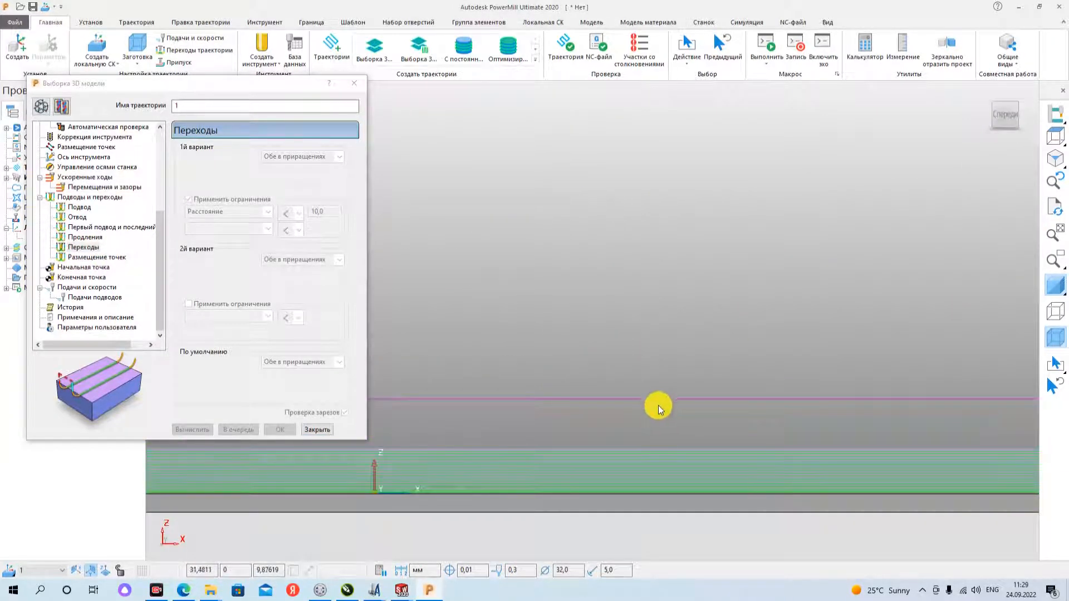
click(83, 246)
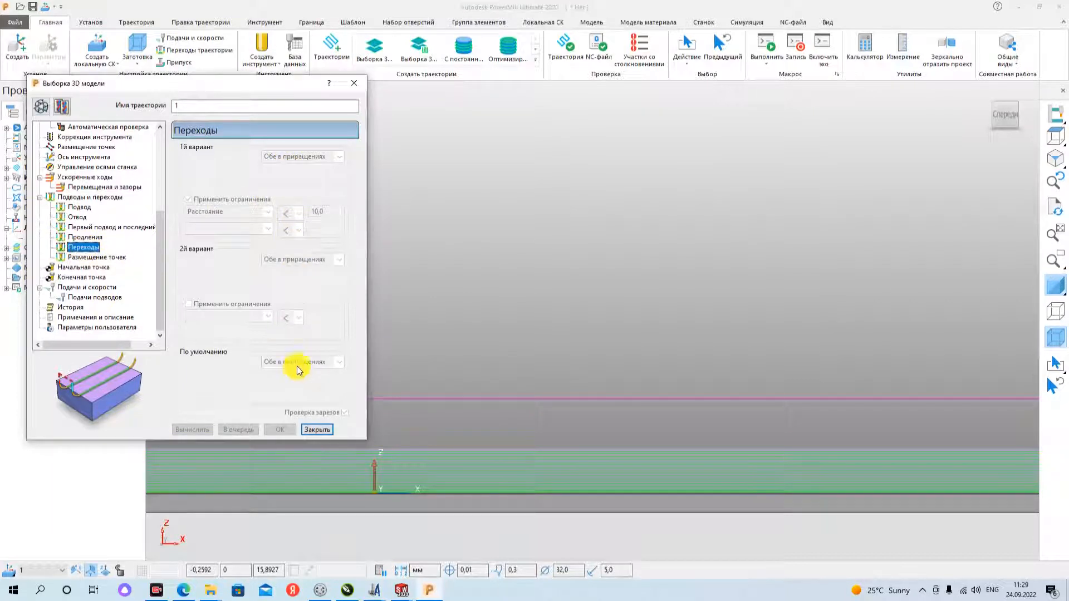
scroll(643, 357, up, 3)
scroll(643, 357, down, 3)
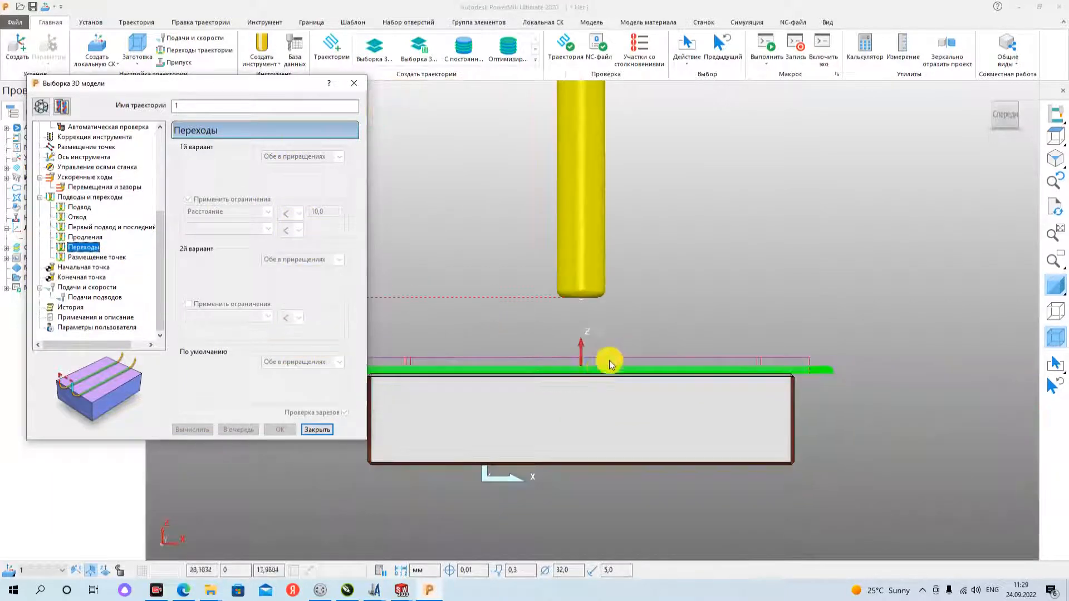
- Review the raster settings (Растр) against the toolpath's passes over the plate in the top view
middle_drag(609, 360, 970, 106)
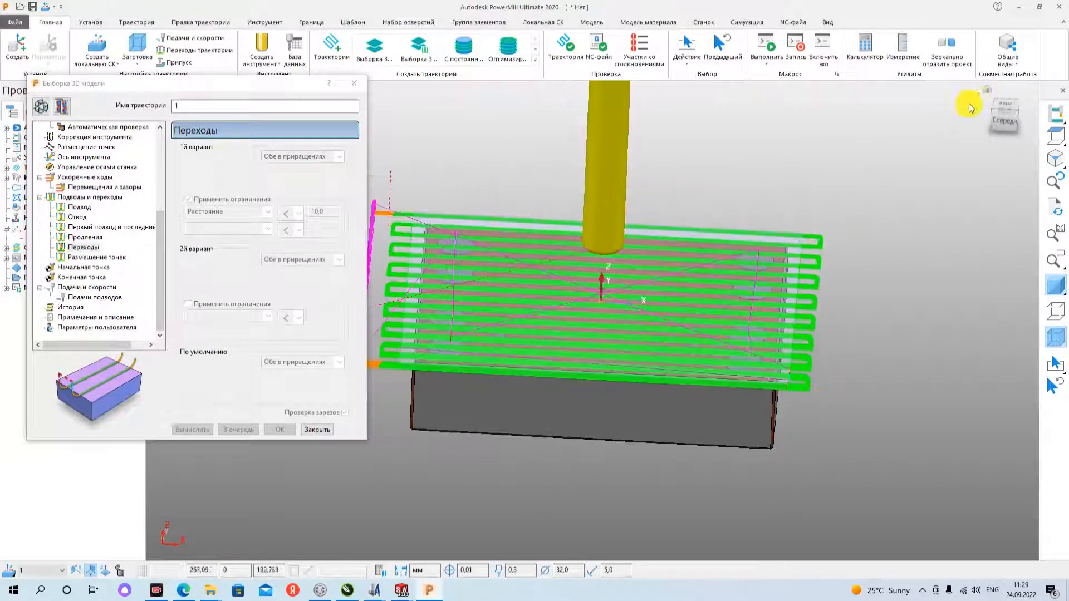
click(987, 97)
scroll(56, 206, up, 5)
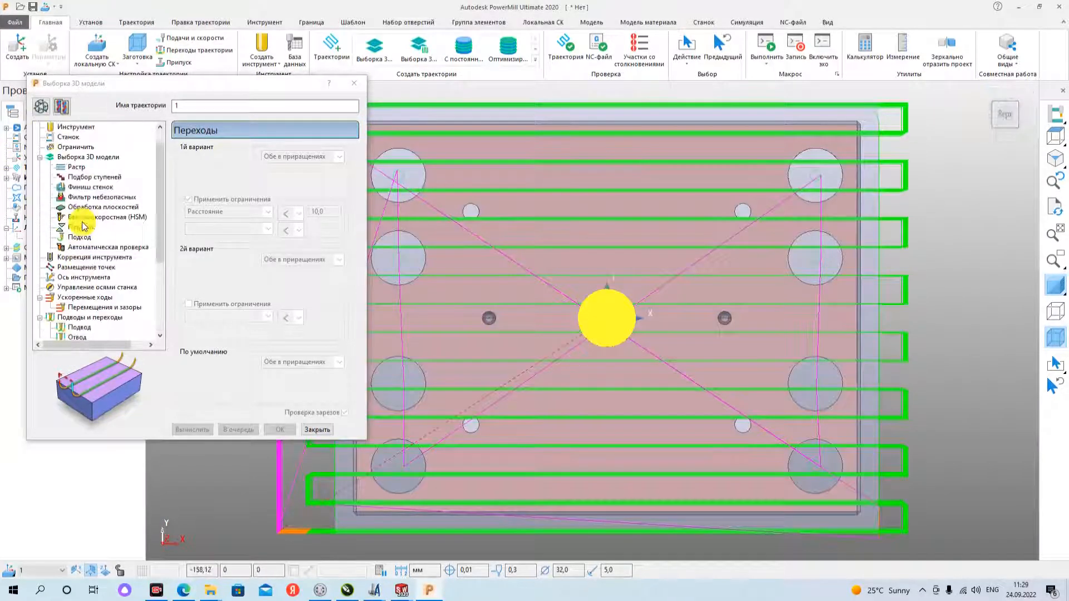
click(76, 187)
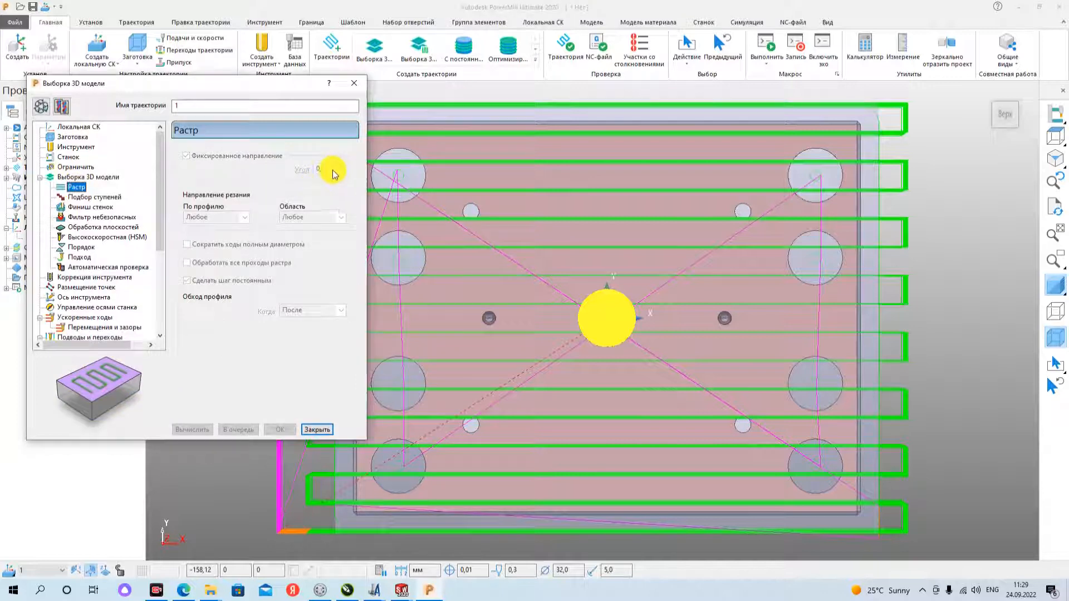
scroll(863, 333, down, 2)
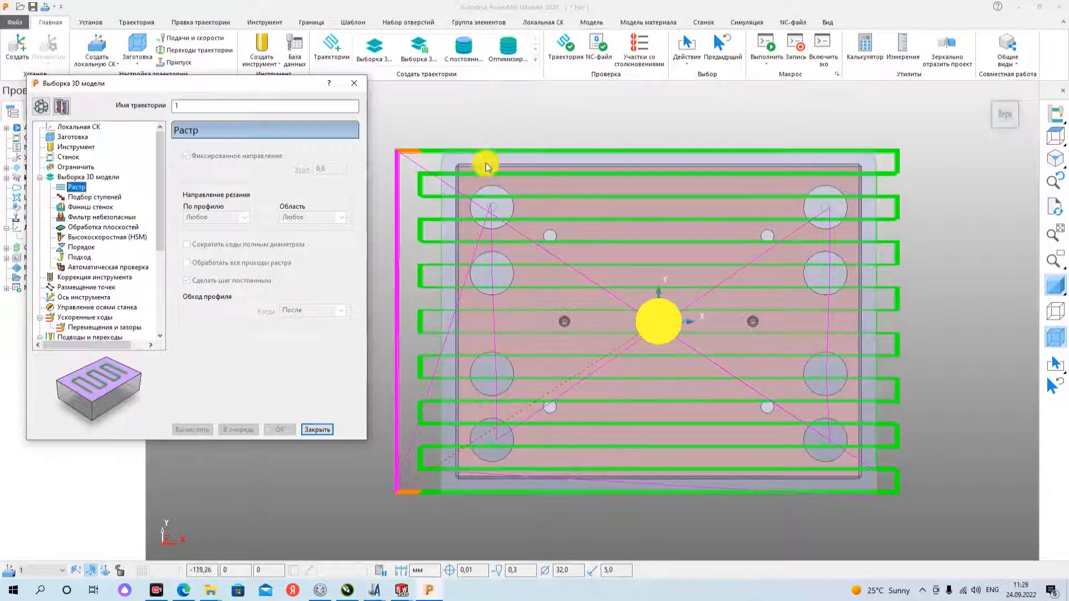
scroll(489, 199, up, 3)
scroll(489, 198, down, 3)
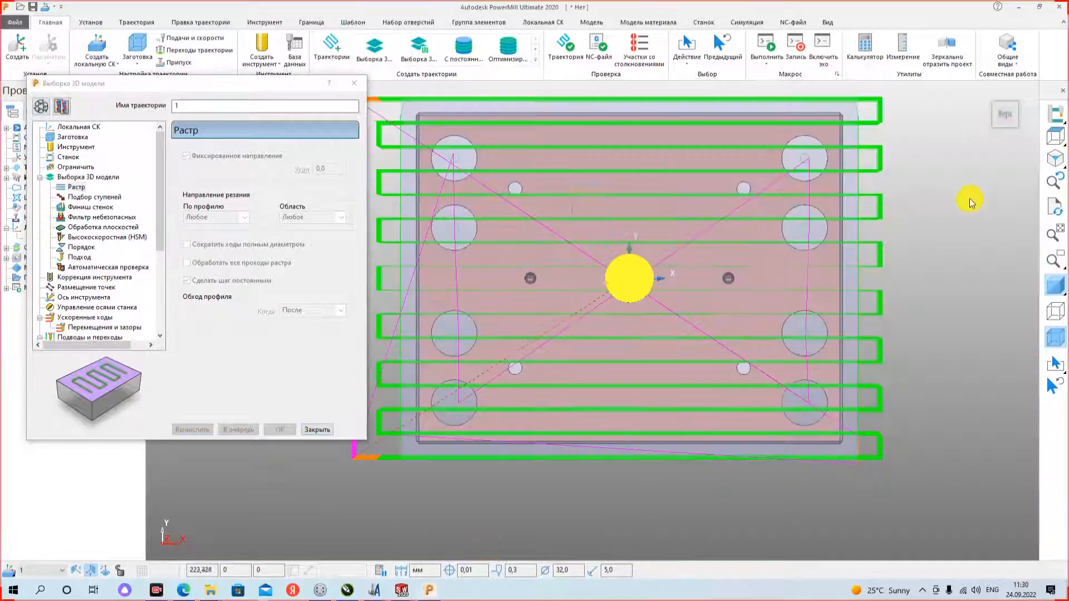
- Try to select the small separate toolpath segments inside the plate's large holes one by one and delete the selected components
scroll(456, 162, up, 4)
scroll(467, 174, up, 2)
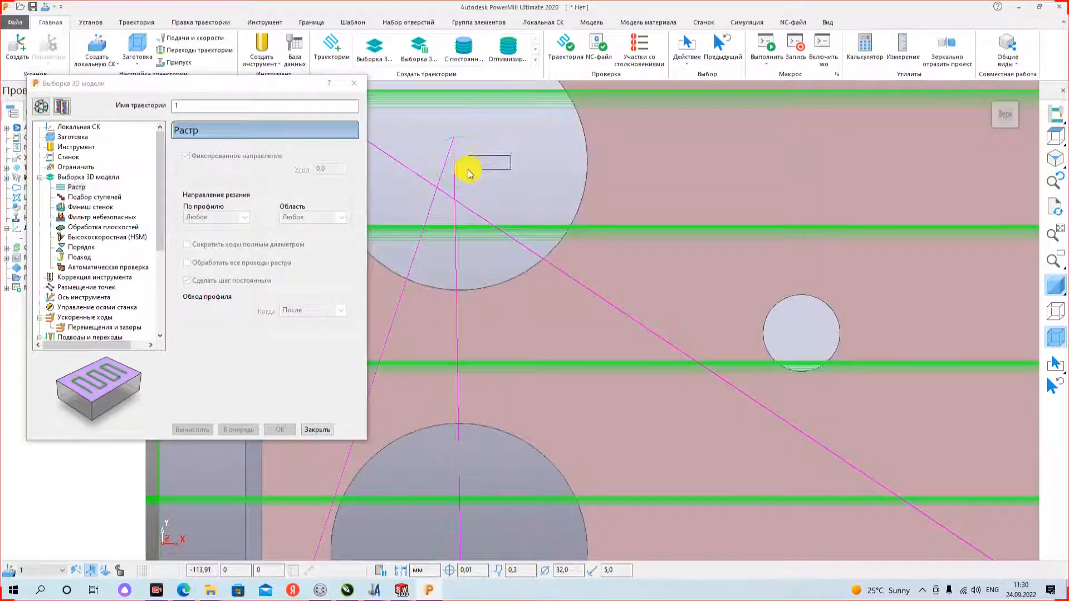
scroll(492, 154, down, 3)
scroll(504, 256, up, 3)
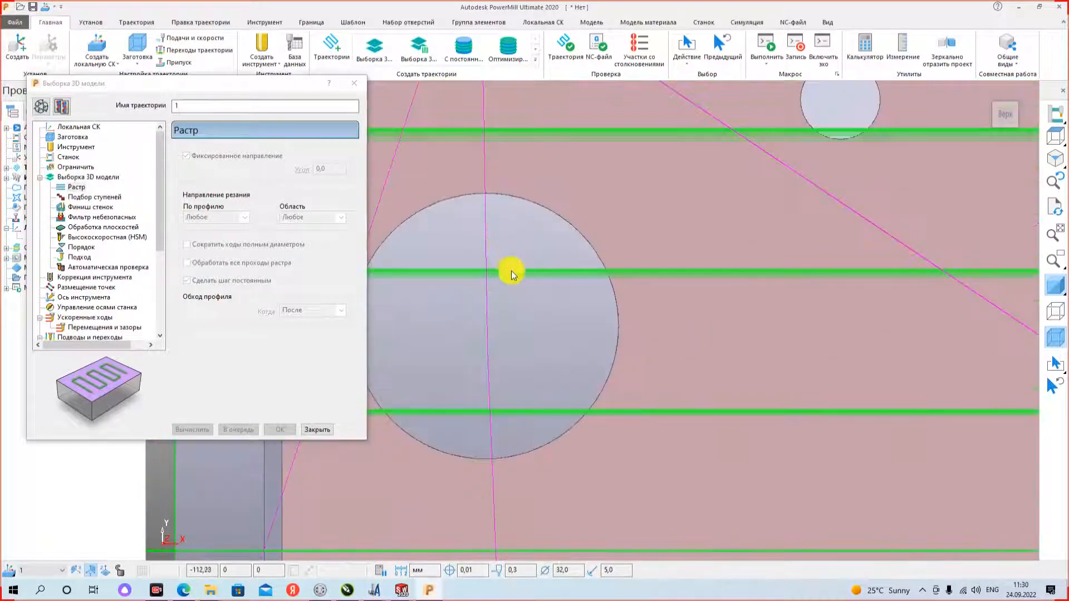
scroll(521, 311, down, 3)
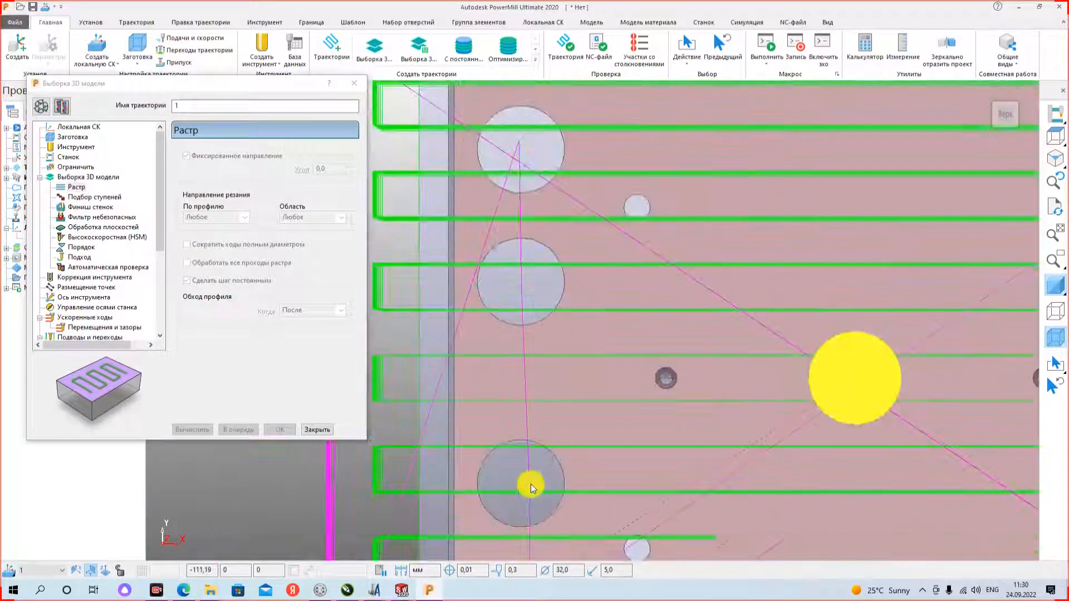
scroll(528, 485, up, 3)
scroll(508, 375, down, 4)
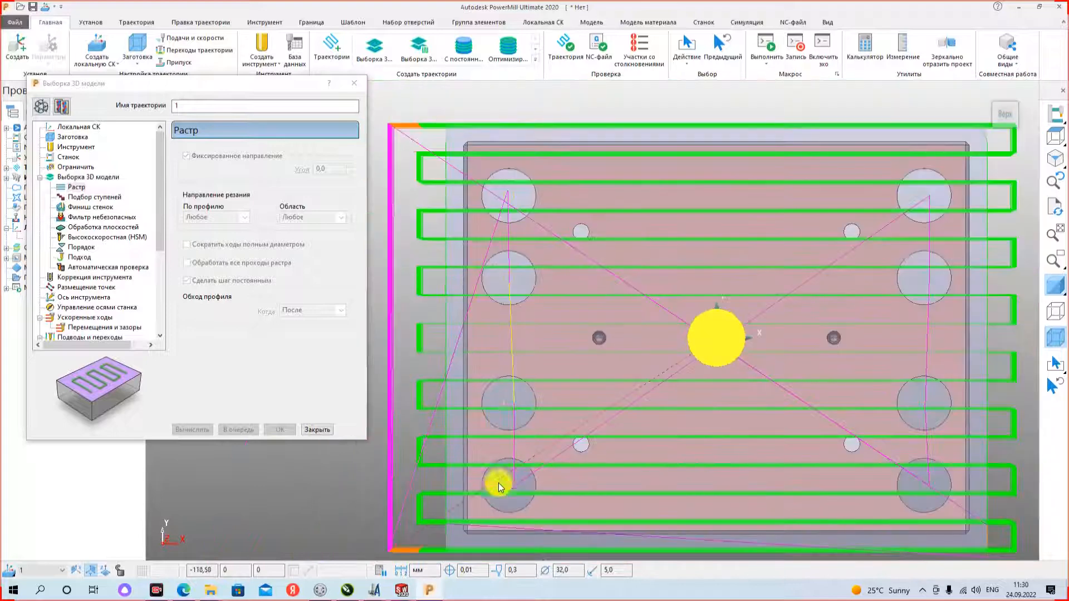
scroll(518, 477, up, 4)
scroll(517, 421, down, 3)
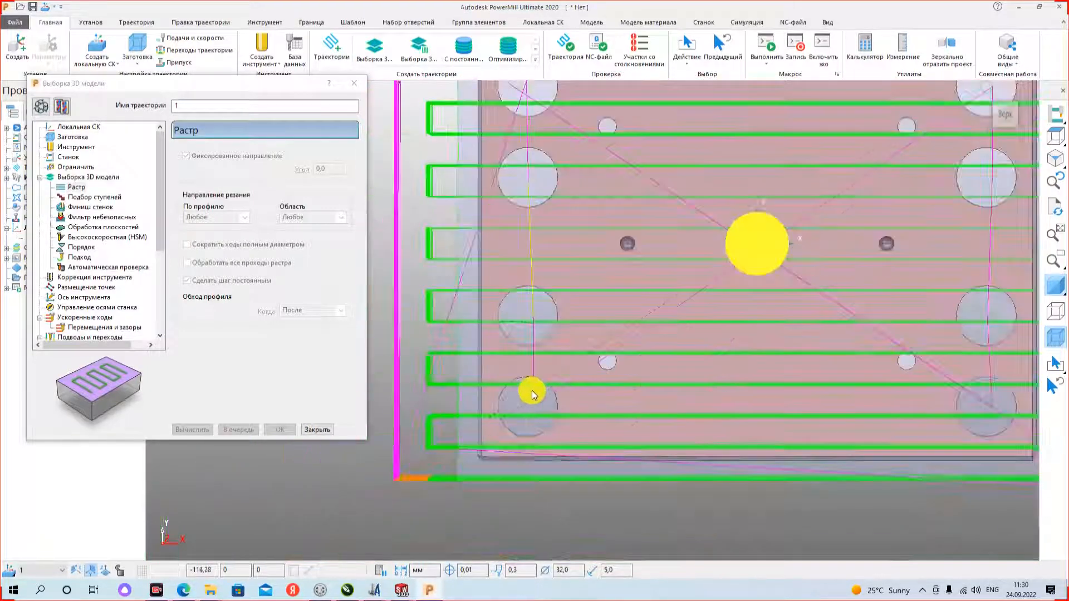
scroll(801, 401, up, 3)
scroll(802, 411, up, 1)
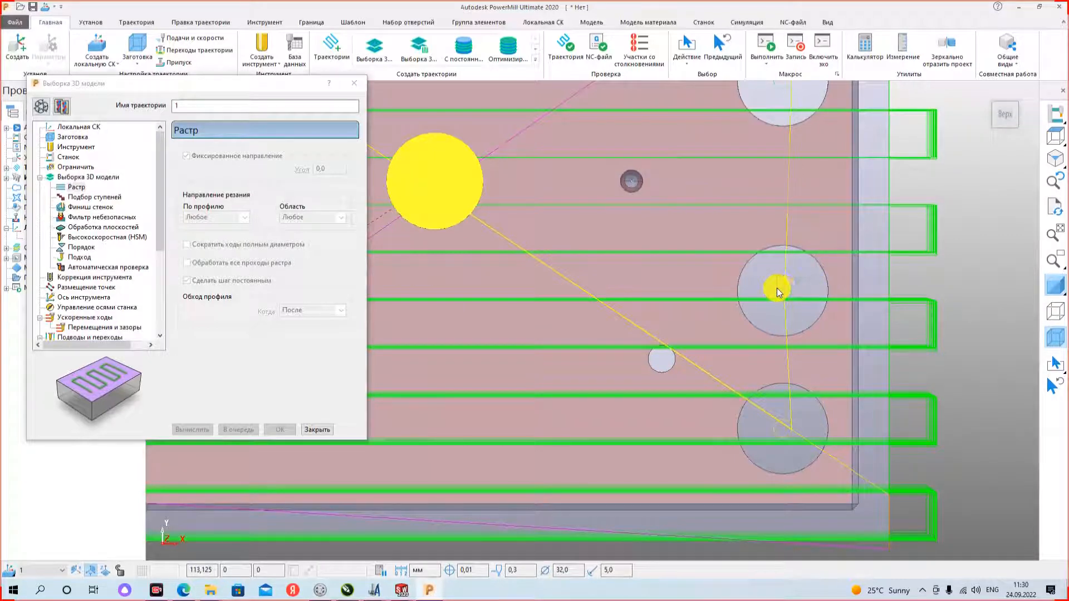
scroll(806, 286, down, 2)
scroll(822, 116, up, 3)
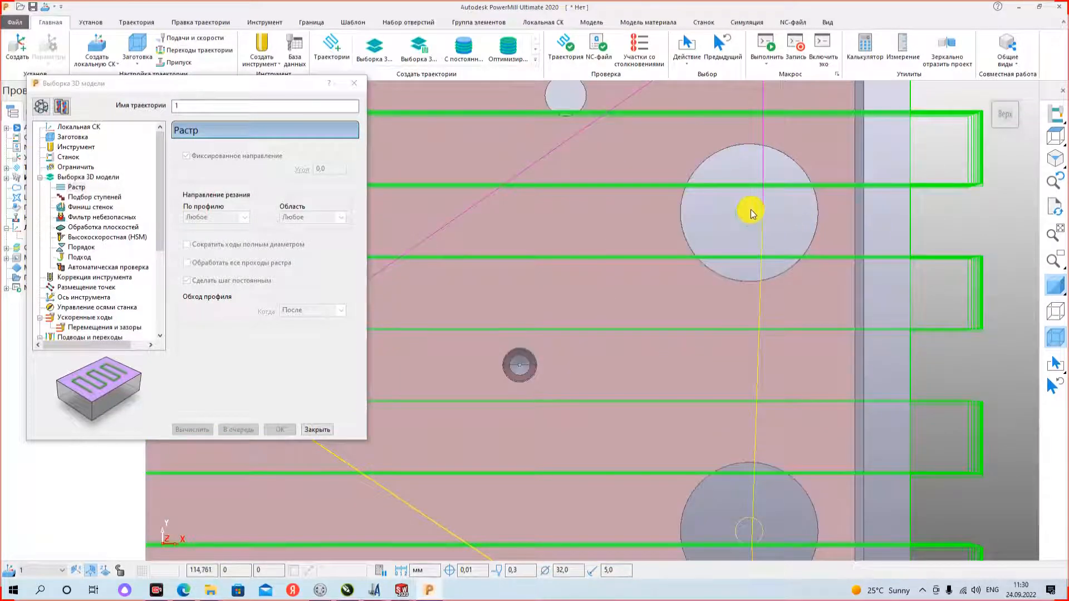
scroll(759, 115, down, 2)
scroll(740, 124, up, 3)
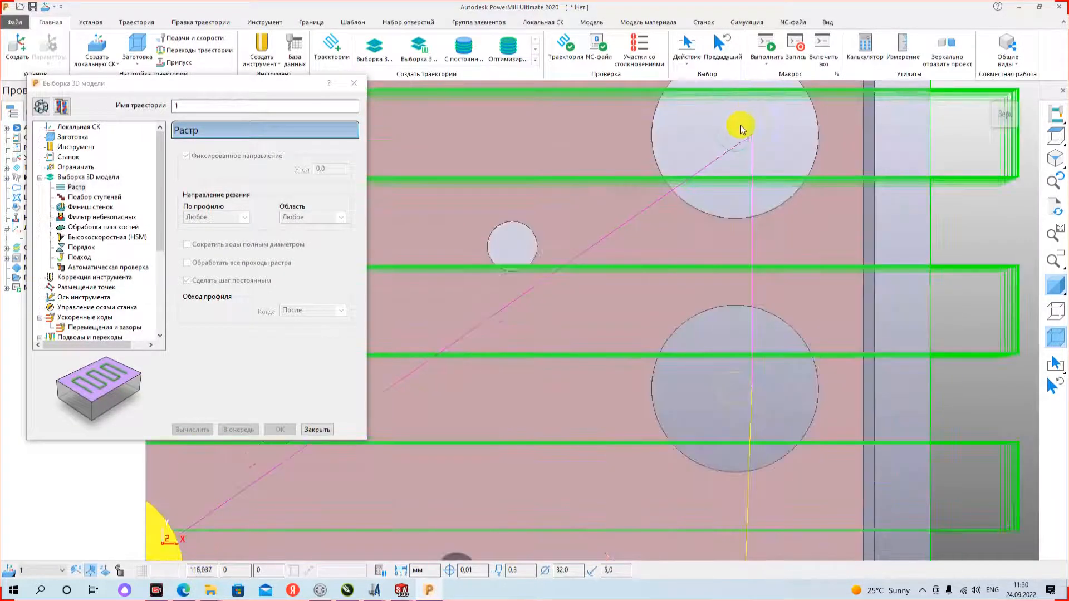
scroll(705, 137, down, 3)
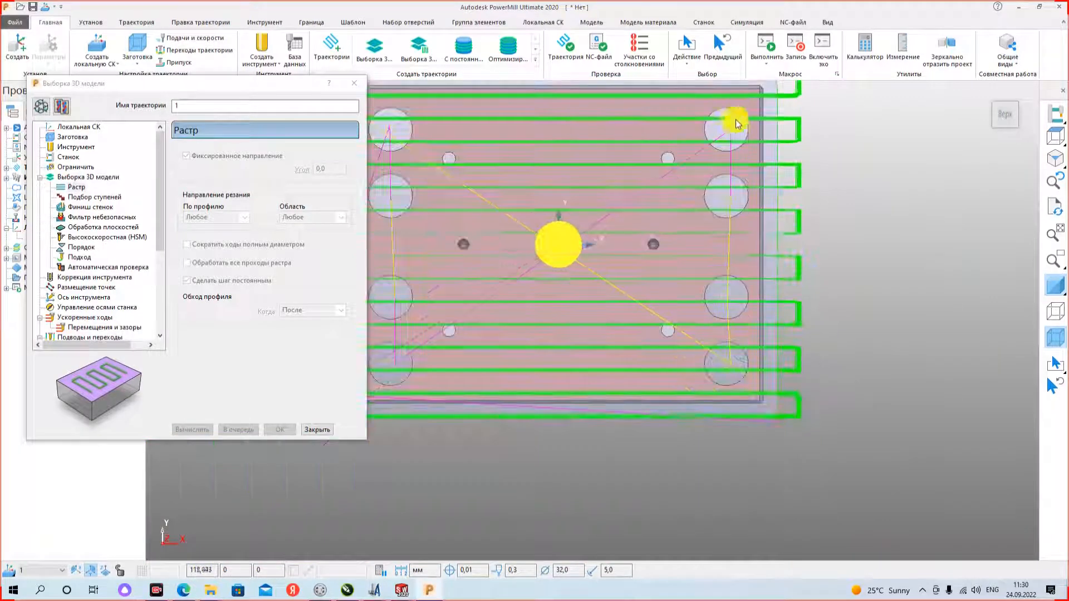
scroll(726, 132, up, 2)
scroll(726, 133, up, 2)
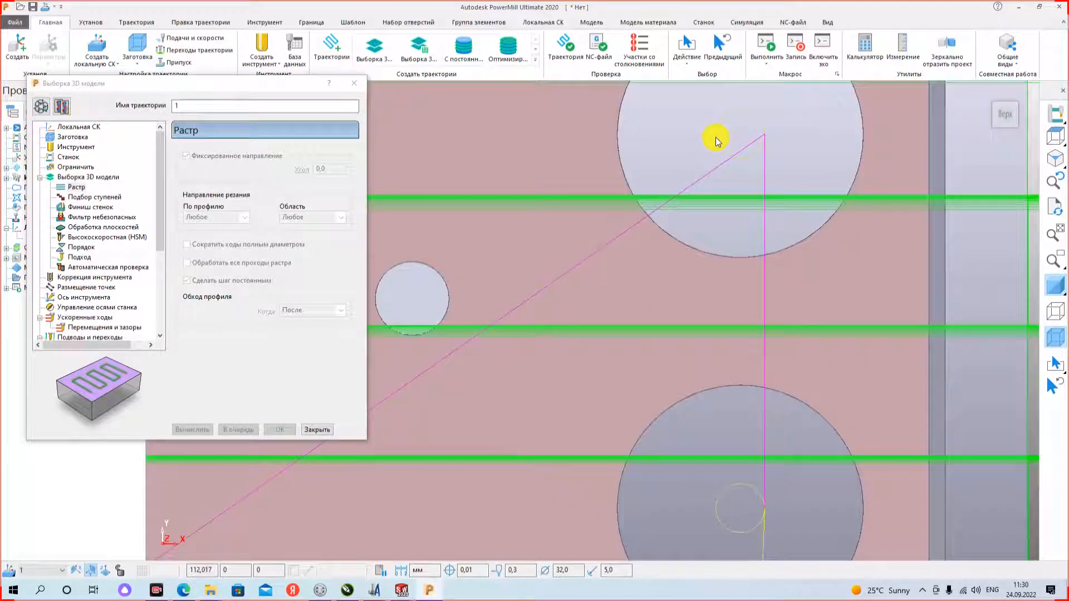
right_click(716, 137)
mouse_move(781, 510)
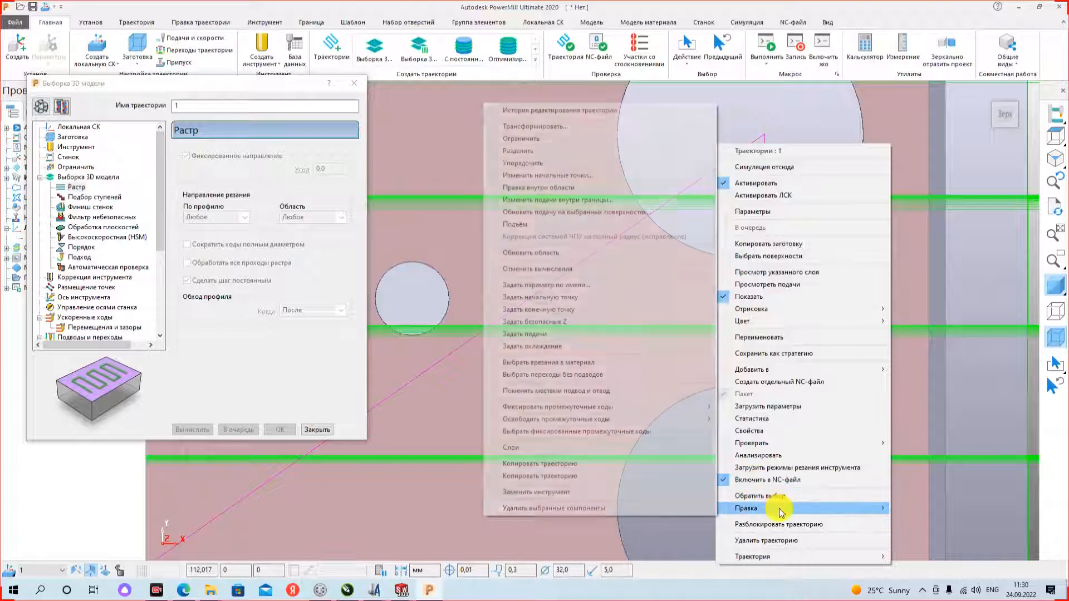
click(610, 509)
scroll(654, 429, down, 5)
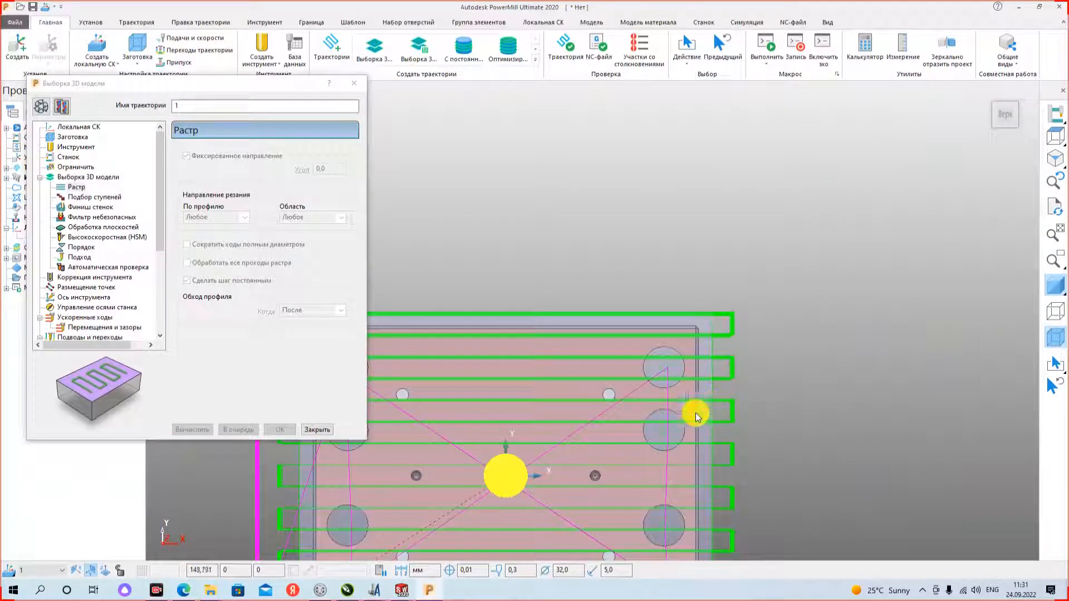
scroll(707, 368, down, 3)
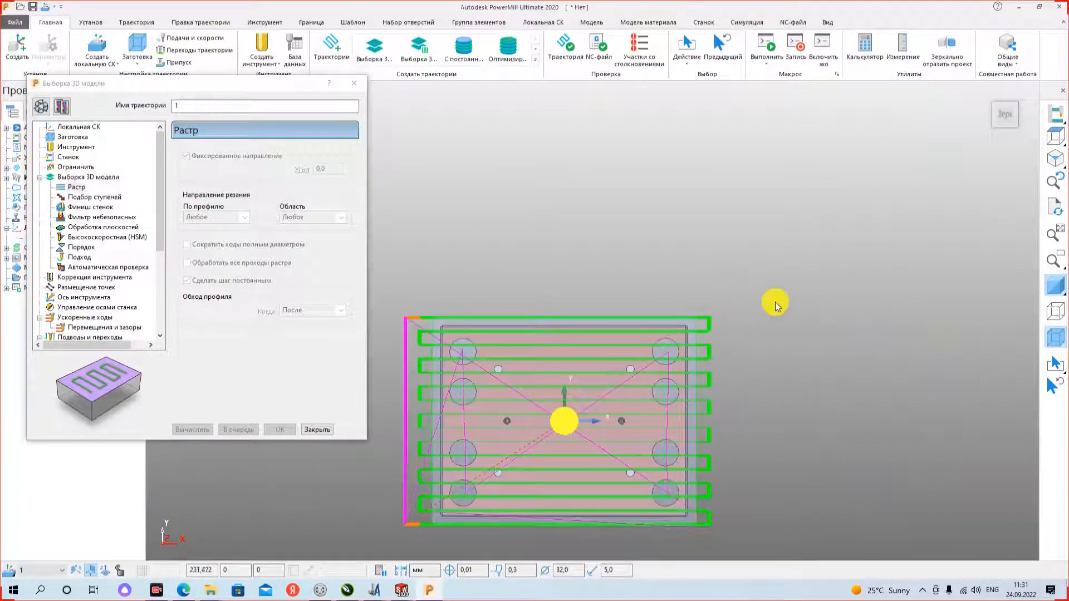
drag(748, 294, 687, 583)
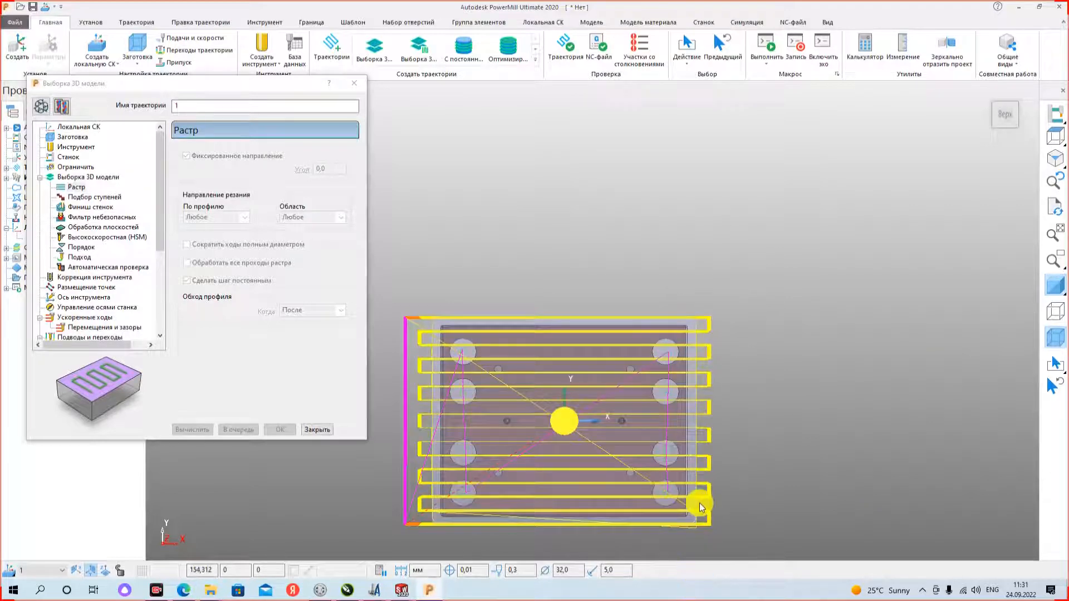
scroll(680, 429, up, 5)
scroll(733, 407, up, 2)
right_click(756, 411)
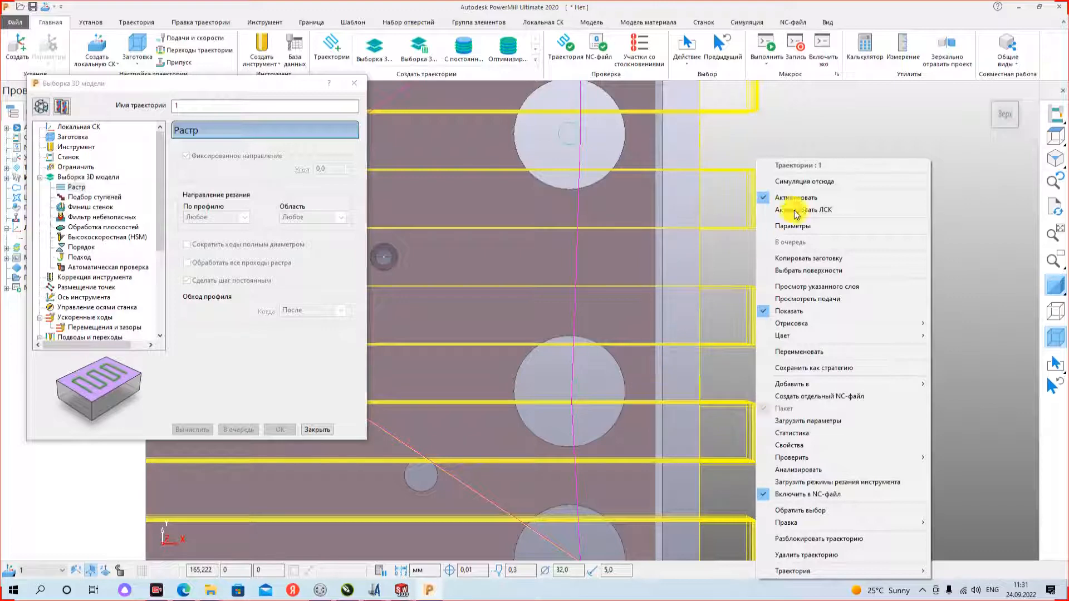
click(809, 143)
scroll(742, 327, down, 6)
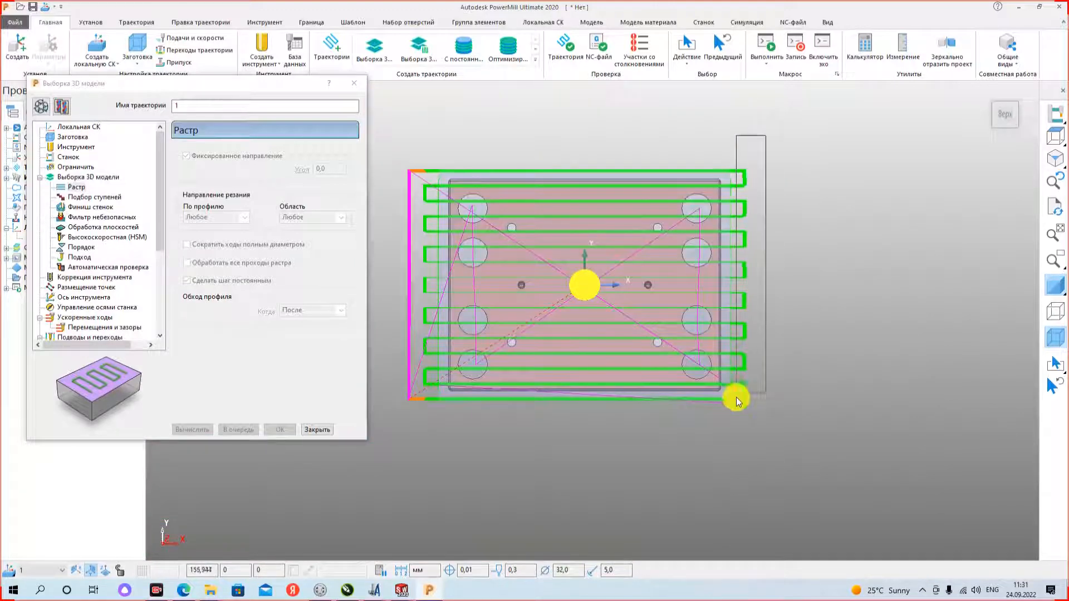
- Select the long raster passes along the plate's right edge, then invert the selection to delete the small segments inside the large holes
click(742, 358)
scroll(738, 330, up, 5)
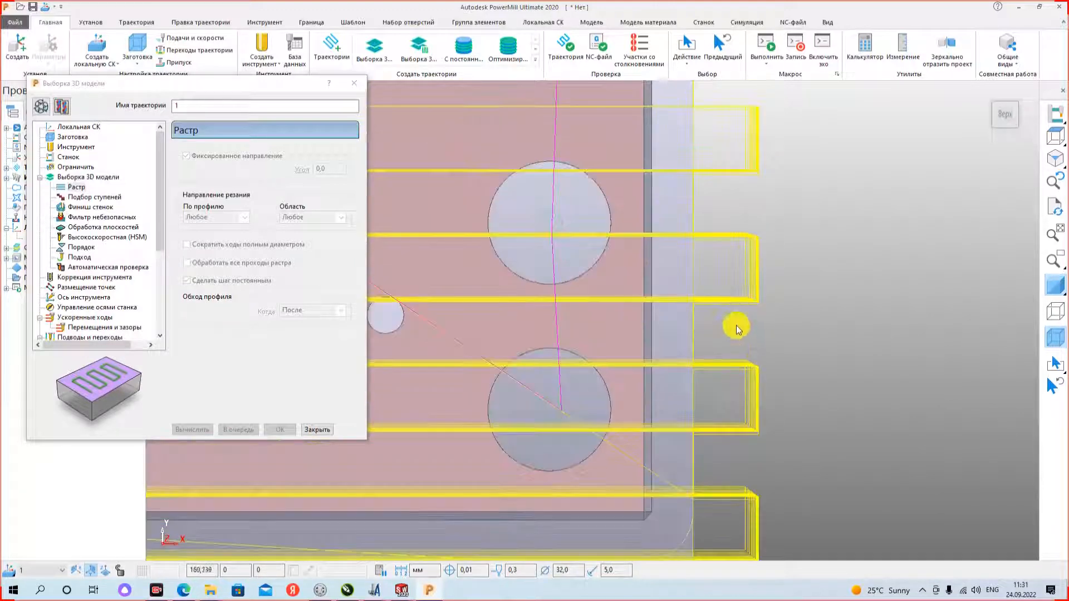
right_click(750, 289)
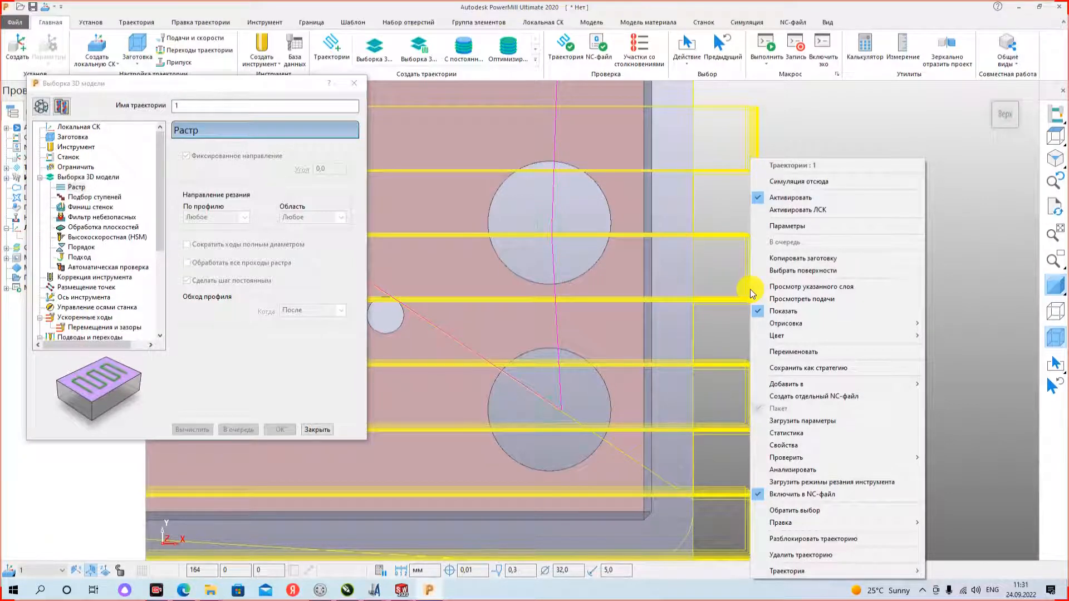
click(804, 516)
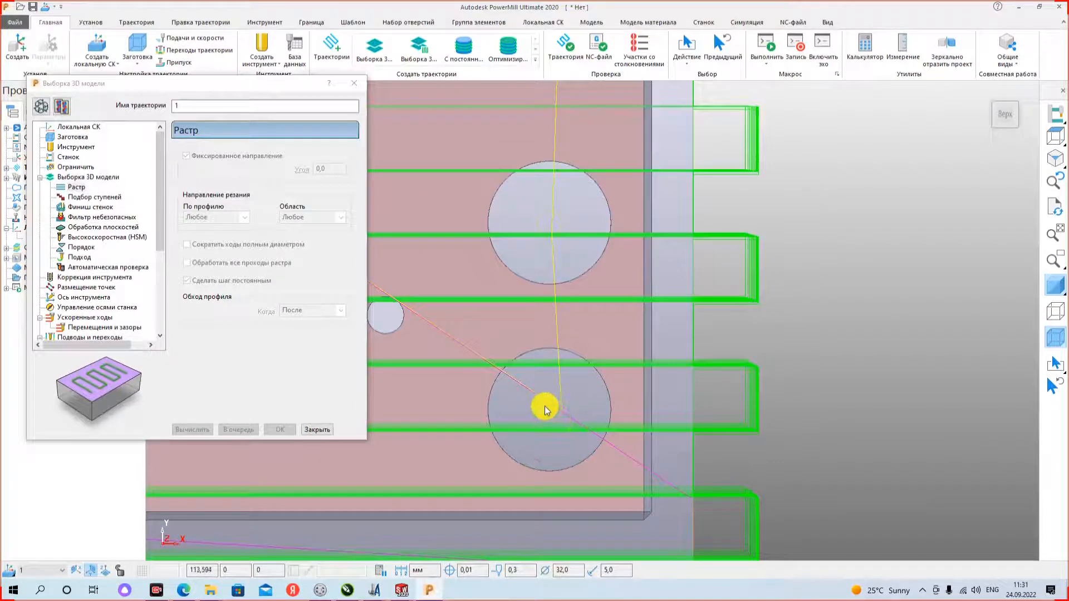
scroll(733, 417, down, 2)
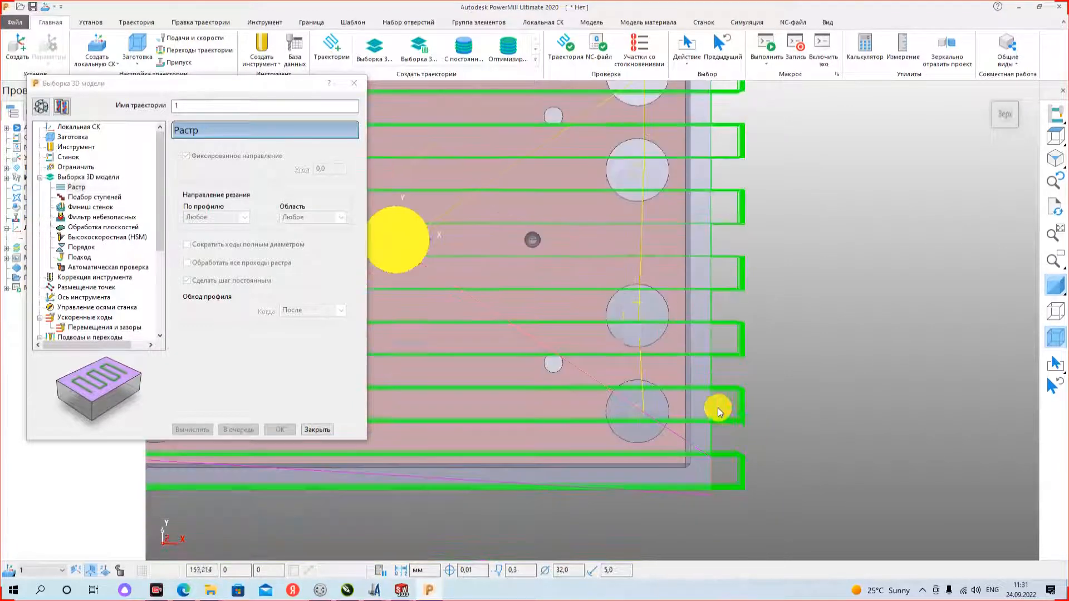
scroll(631, 299, up, 4)
right_click(638, 319)
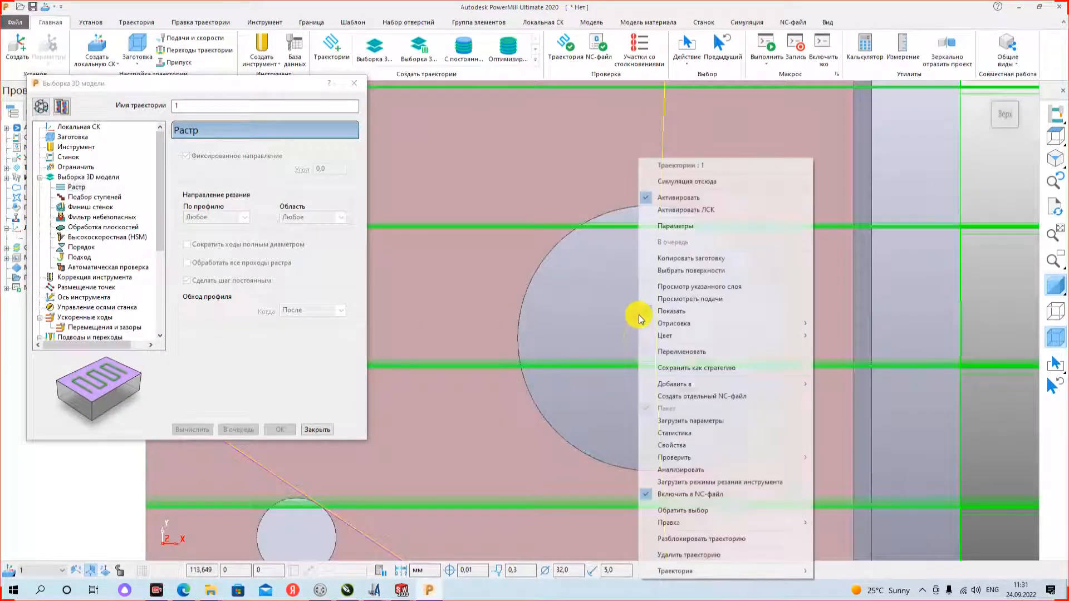
click(712, 522)
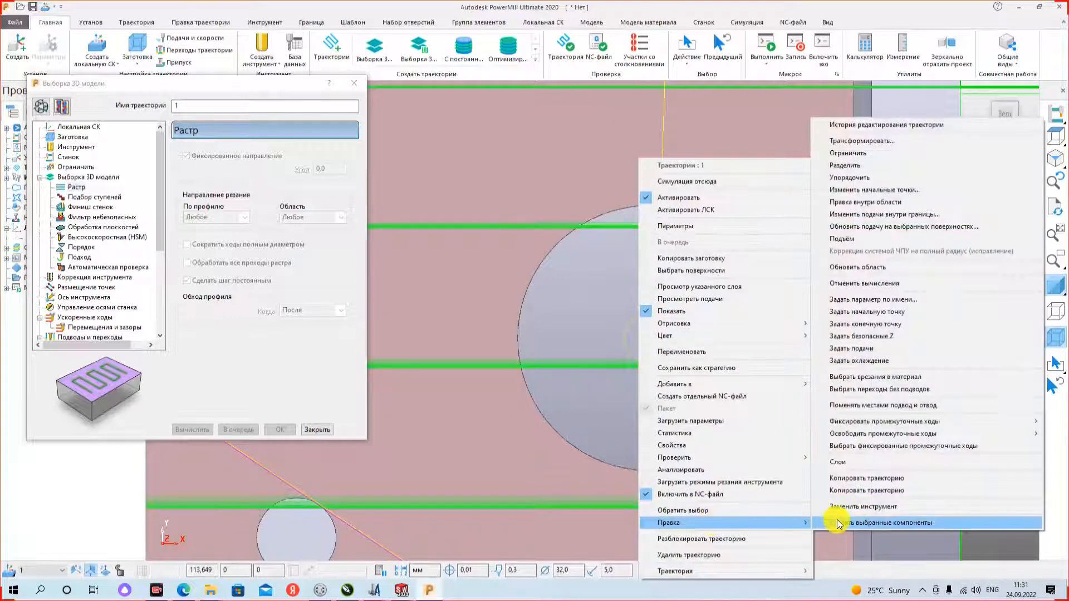
click(837, 521)
scroll(680, 362, down, 8)
scroll(687, 355, up, 8)
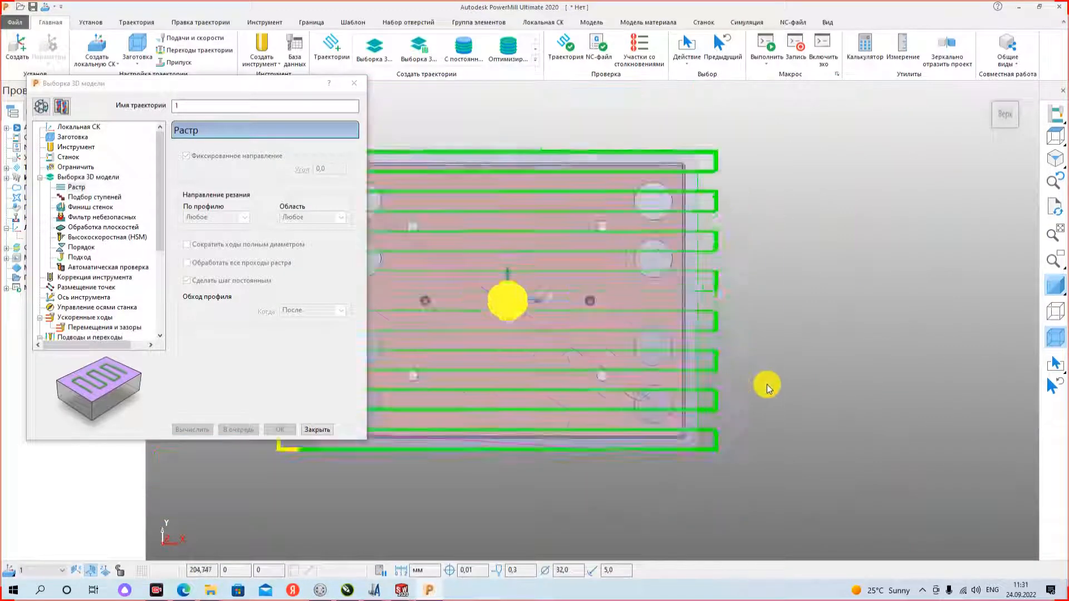
middle_drag(654, 344, 742, 273)
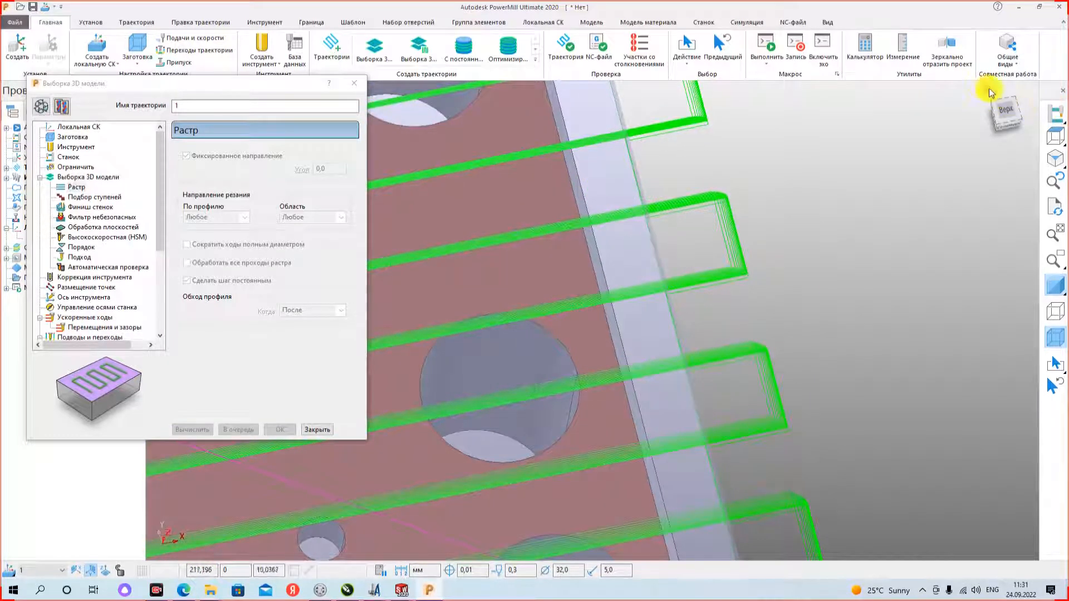
click(994, 98)
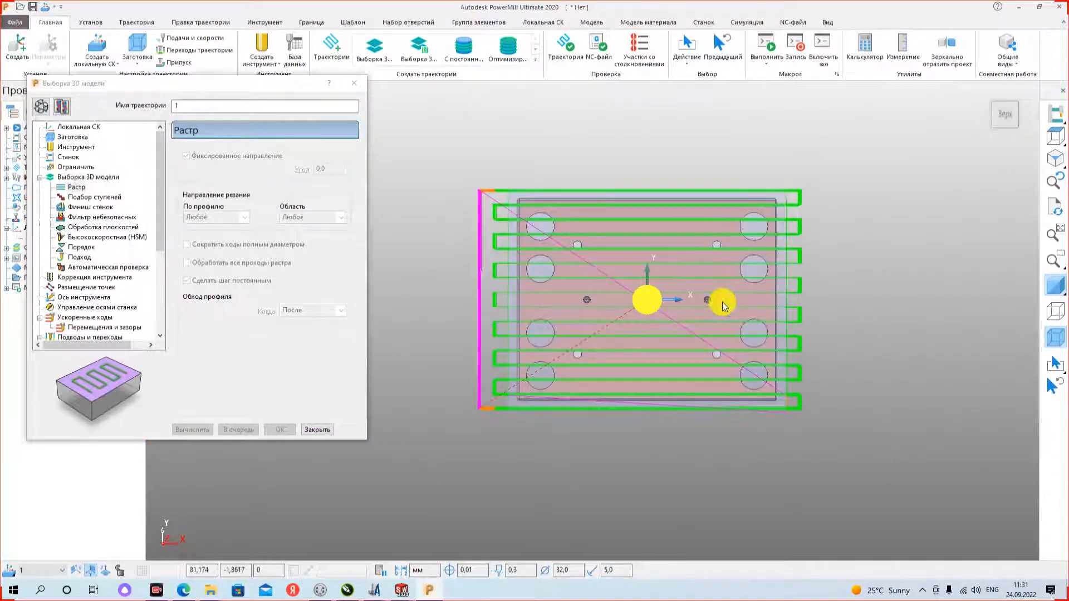
- Compare the rapid move and lead-in settings (Ускоренные ходы, Подвод) with the entry moves at the toolpath's lower-left corner
middle_drag(589, 413, 652, 248)
scroll(482, 383, up, 3)
scroll(482, 383, up, 4)
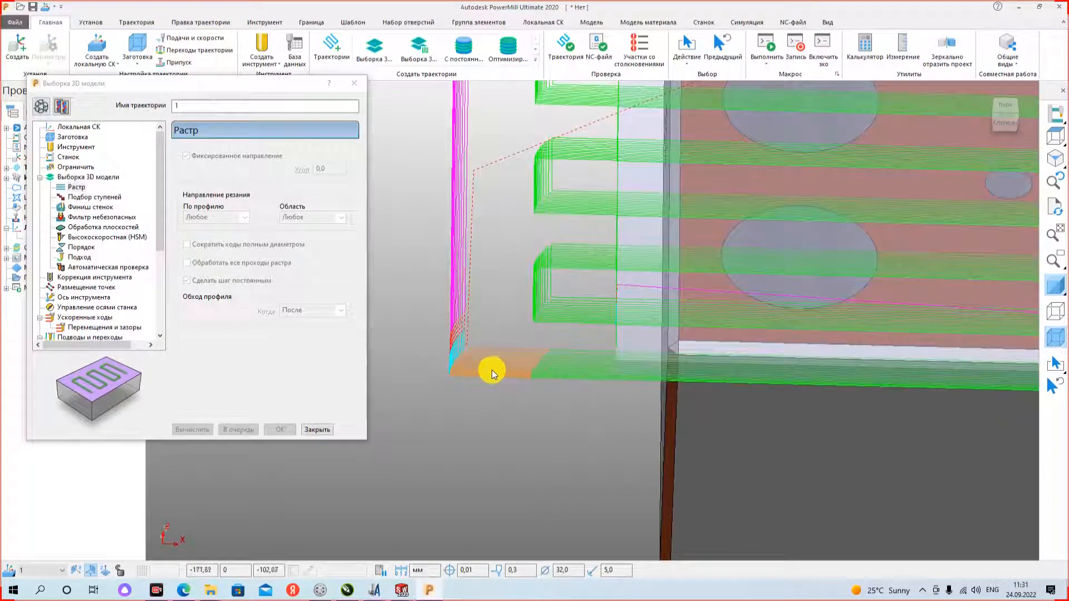
scroll(83, 311, down, 3)
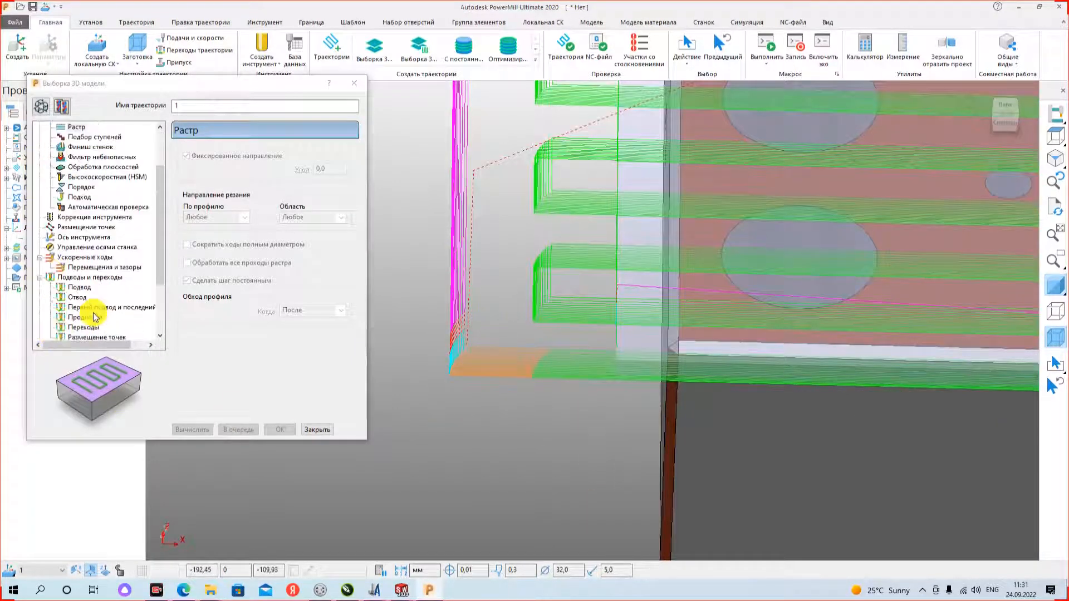
click(88, 227)
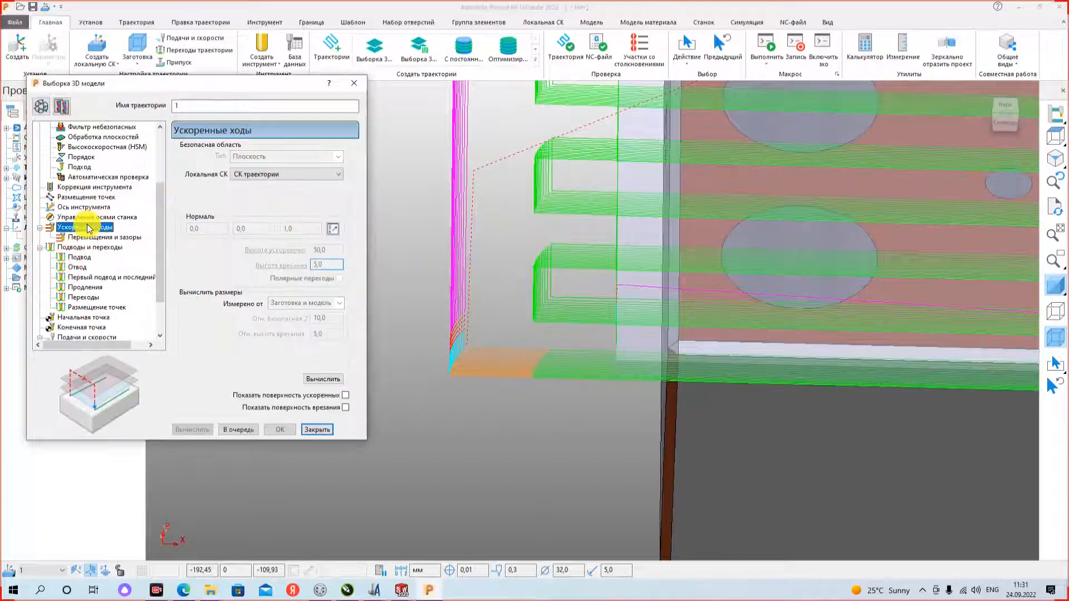
click(78, 258)
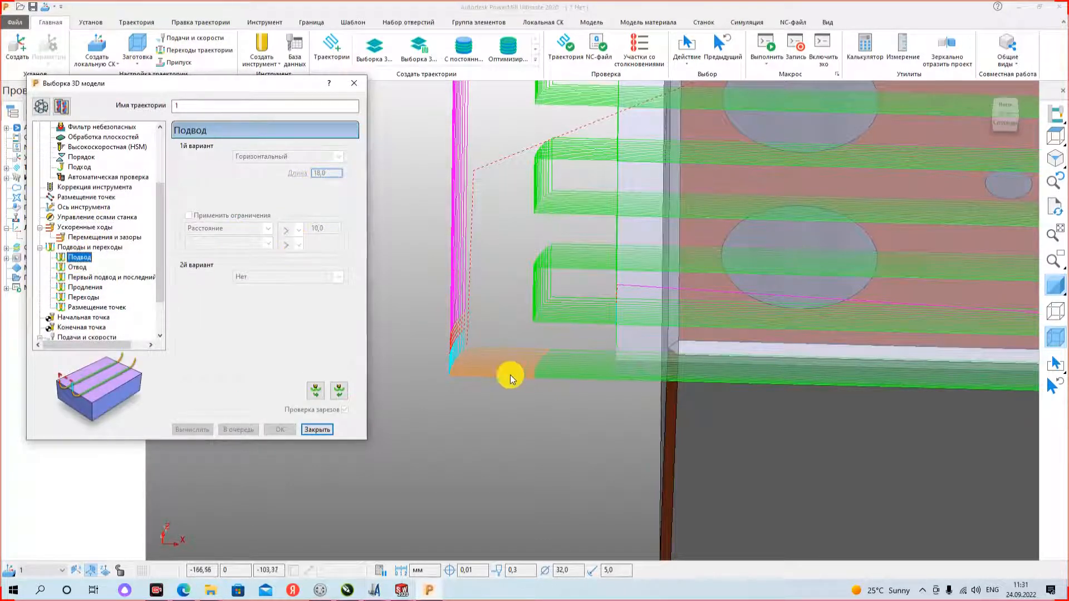
middle_drag(452, 354, 452, 230)
scroll(452, 226, up, 5)
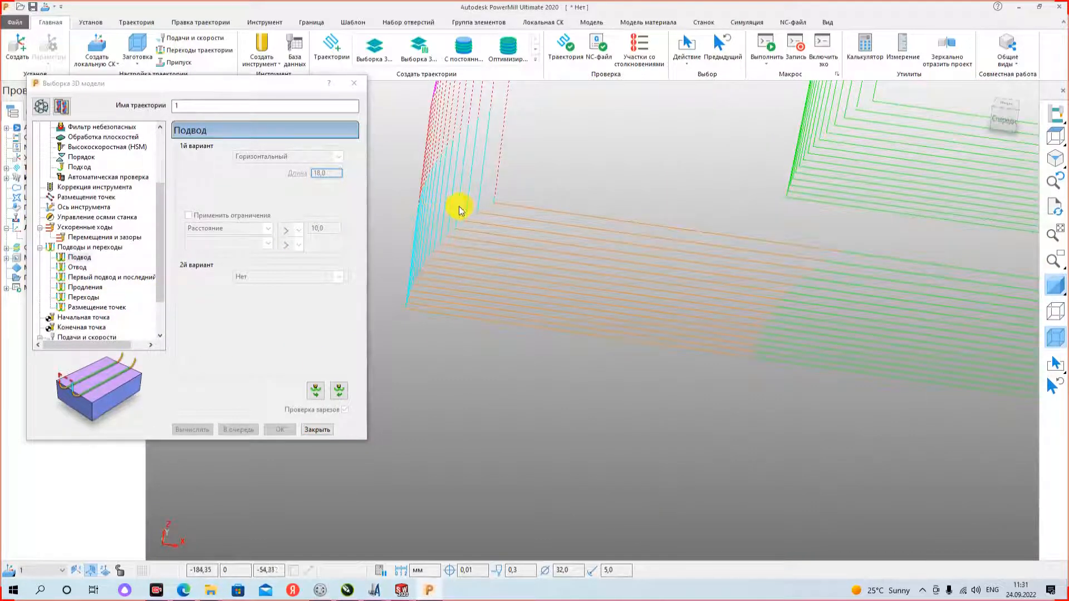
- Examine the lead-in moves and rapid links at the toolpath's lower and upper corners, including in the top view
scroll(516, 303, down, 5)
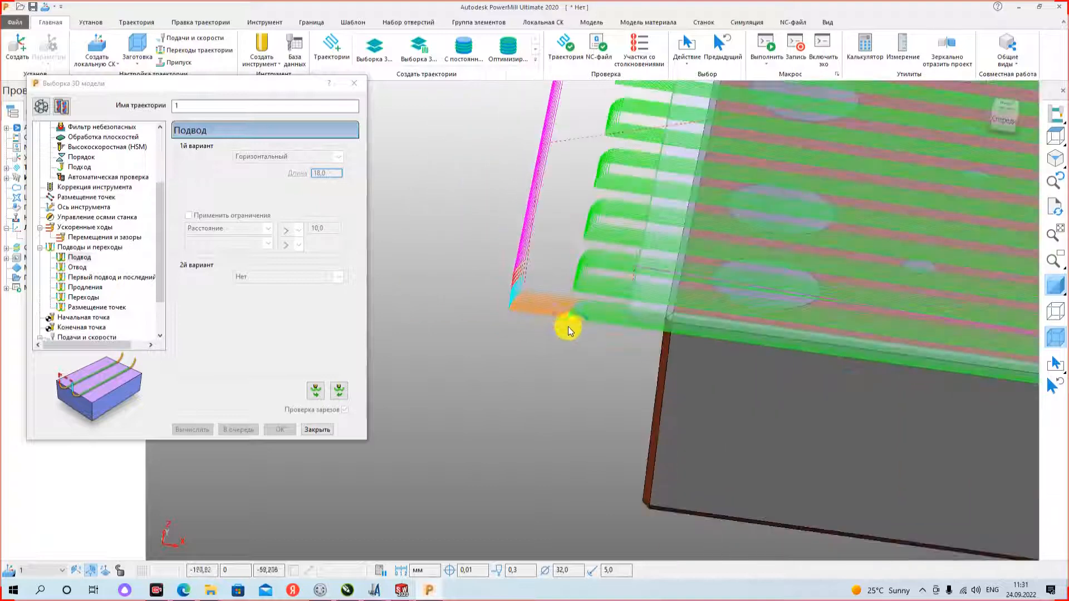
scroll(589, 270, up, 5)
scroll(557, 312, down, 6)
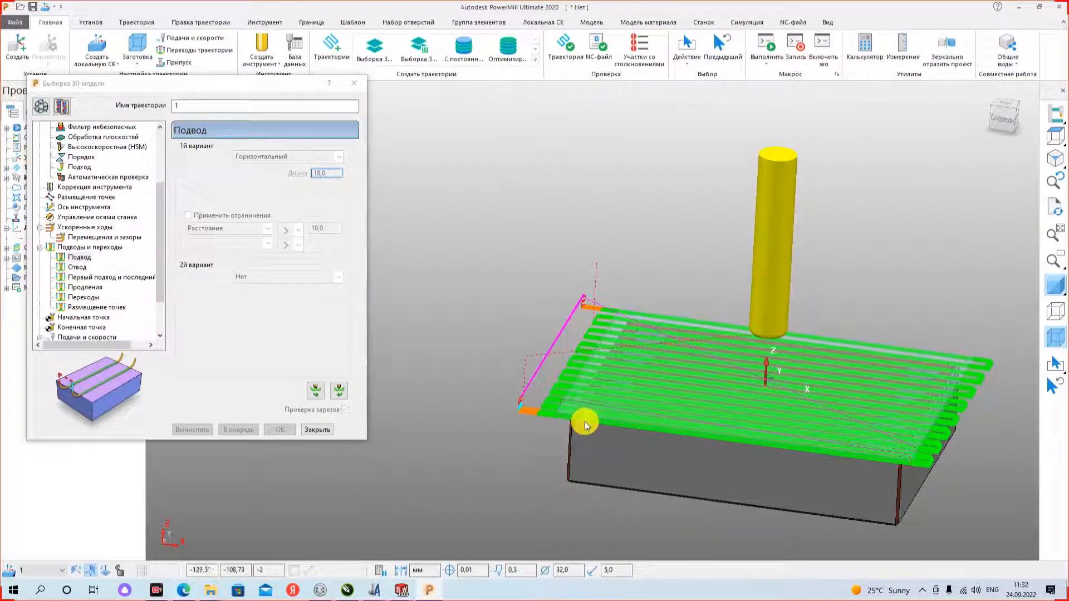
scroll(603, 297, up, 5)
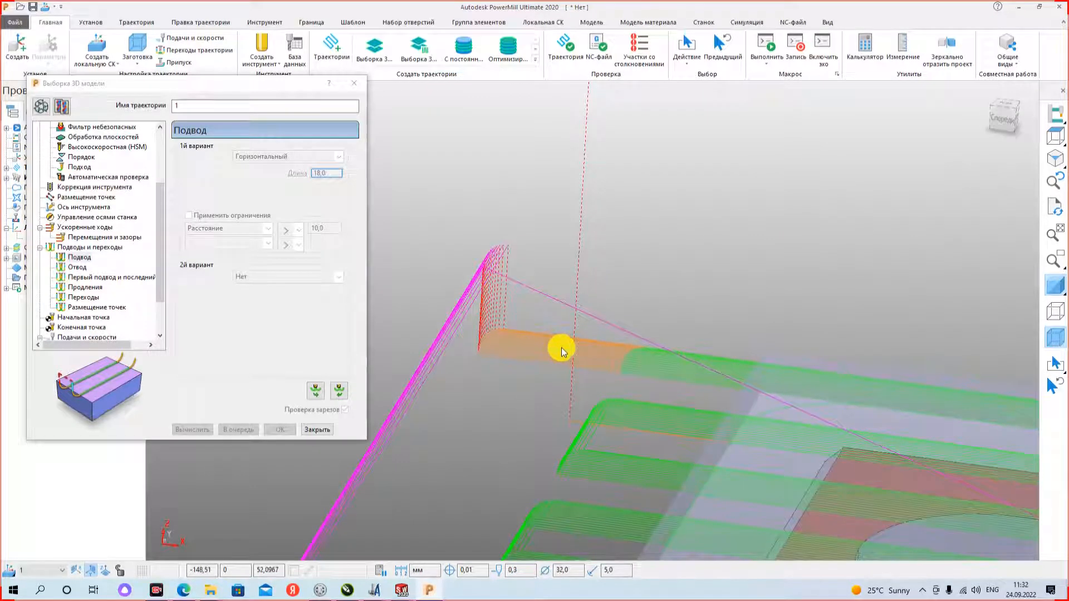
scroll(490, 300, up, 3)
scroll(500, 301, down, 5)
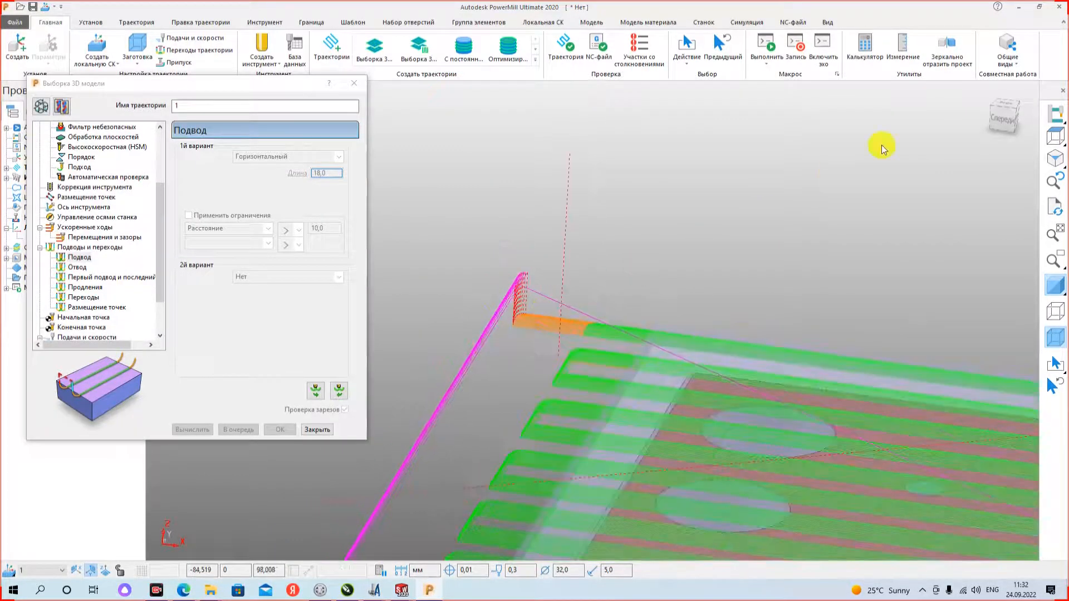
click(993, 101)
scroll(790, 204, down, 3)
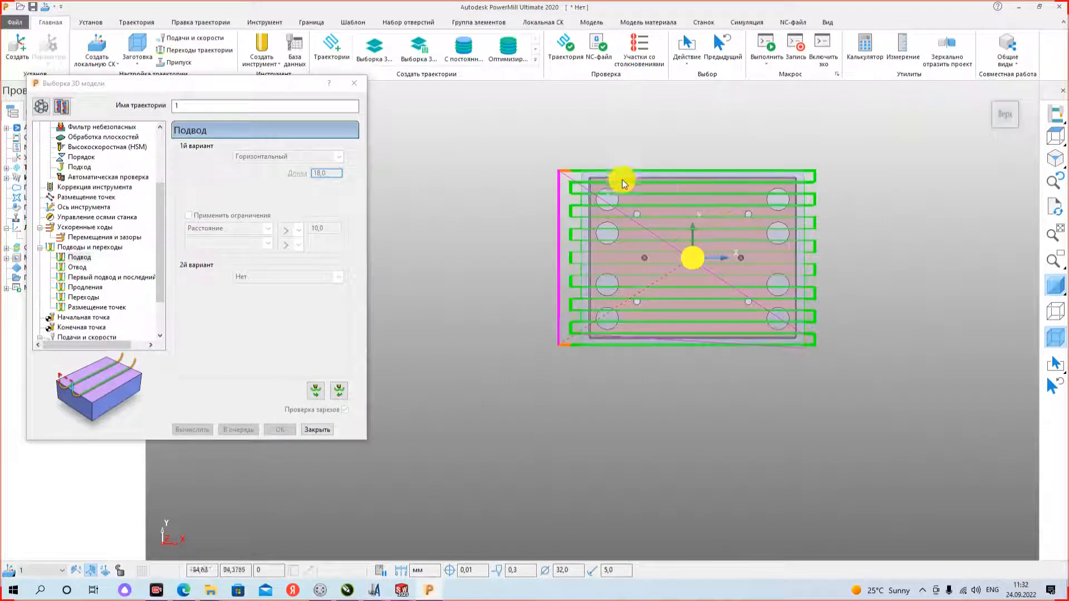
- Close the area clearance settings and hide toolpath 1 so that only the plate and block are displayed
click(359, 88)
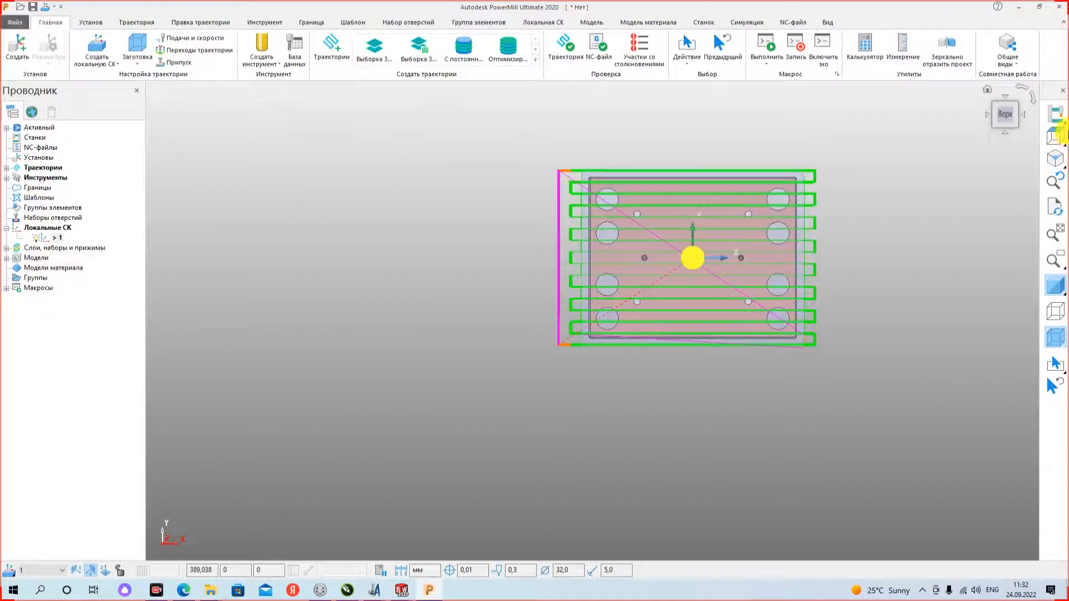
double_click(24, 170)
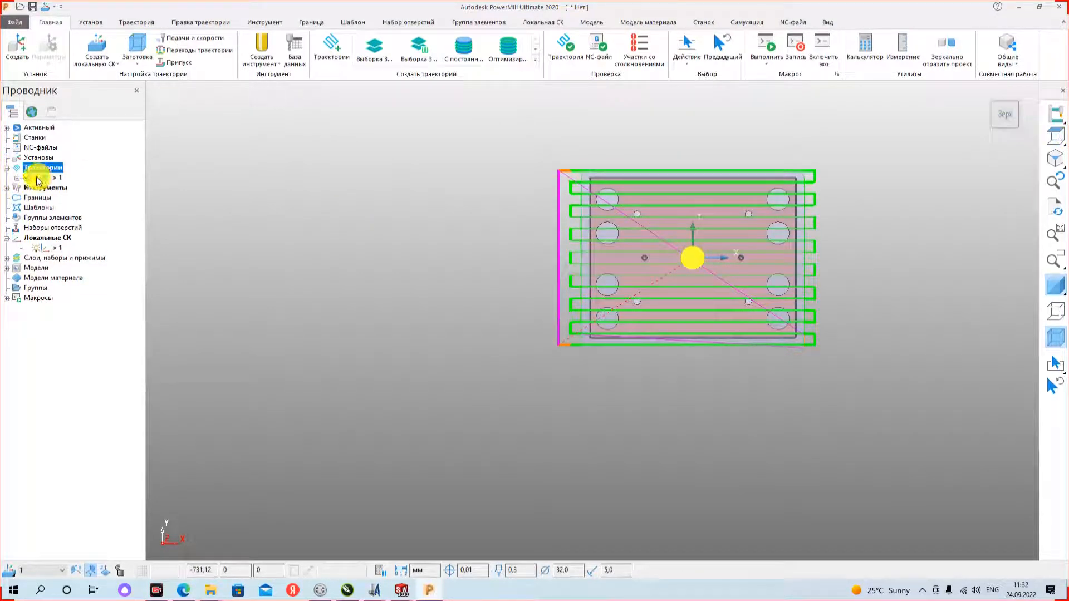
click(36, 181)
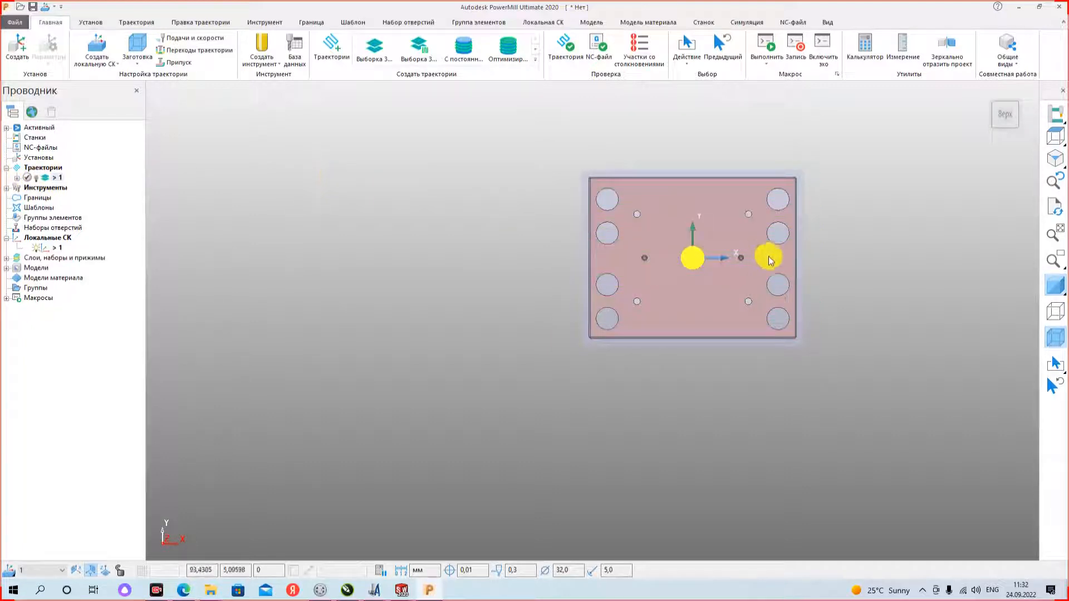
scroll(770, 256, up, 3)
scroll(749, 249, down, 1)
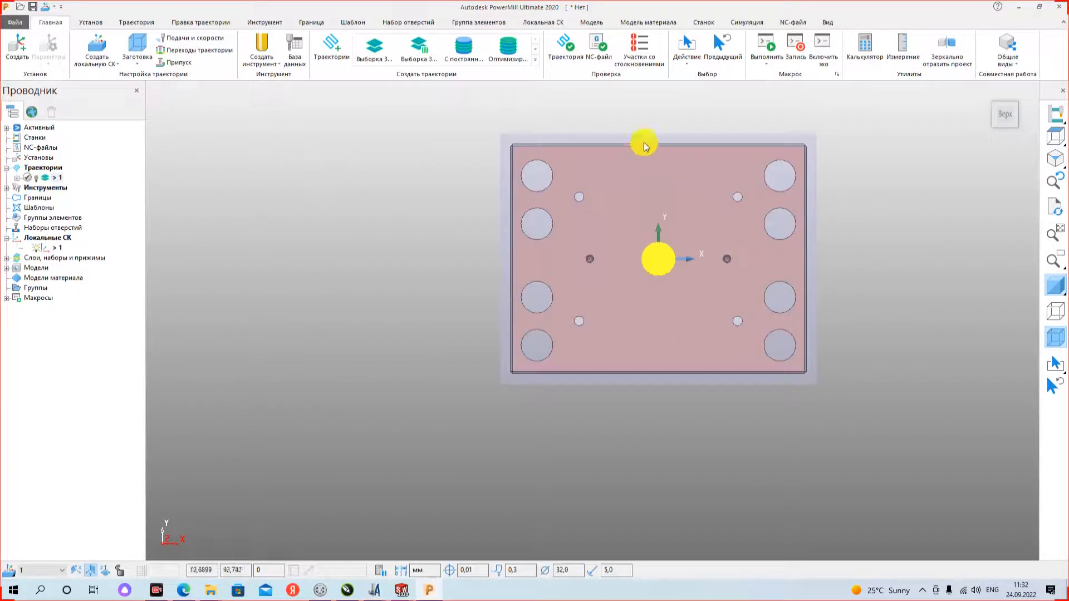
- Create a constant Z finishing toolpath (Чистовая с постоянной Z) and set its block length to 5000 in X and Y
click(467, 57)
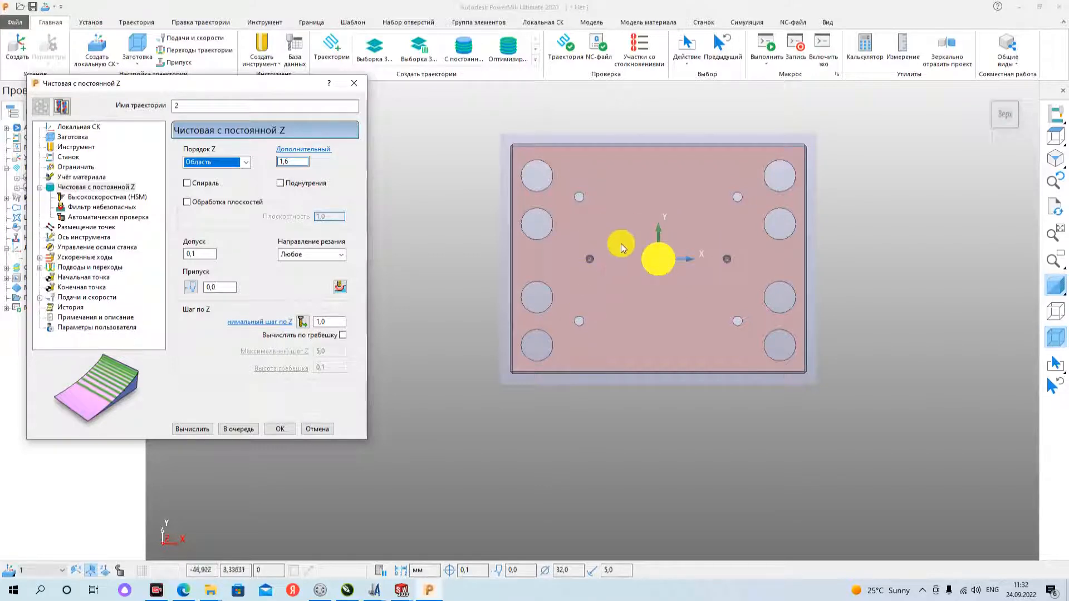
click(62, 138)
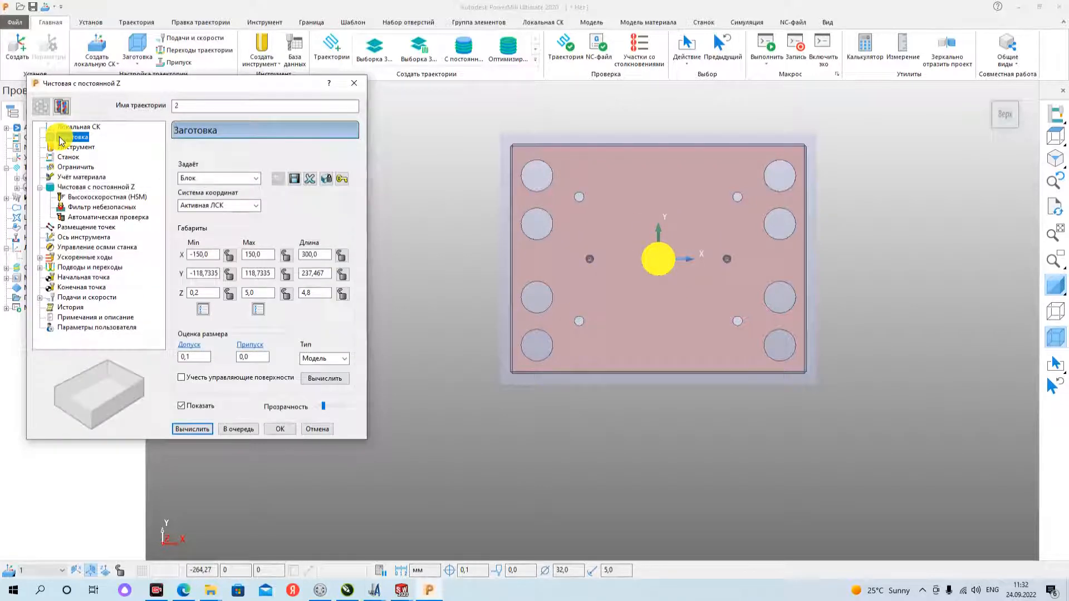
double_click(328, 254)
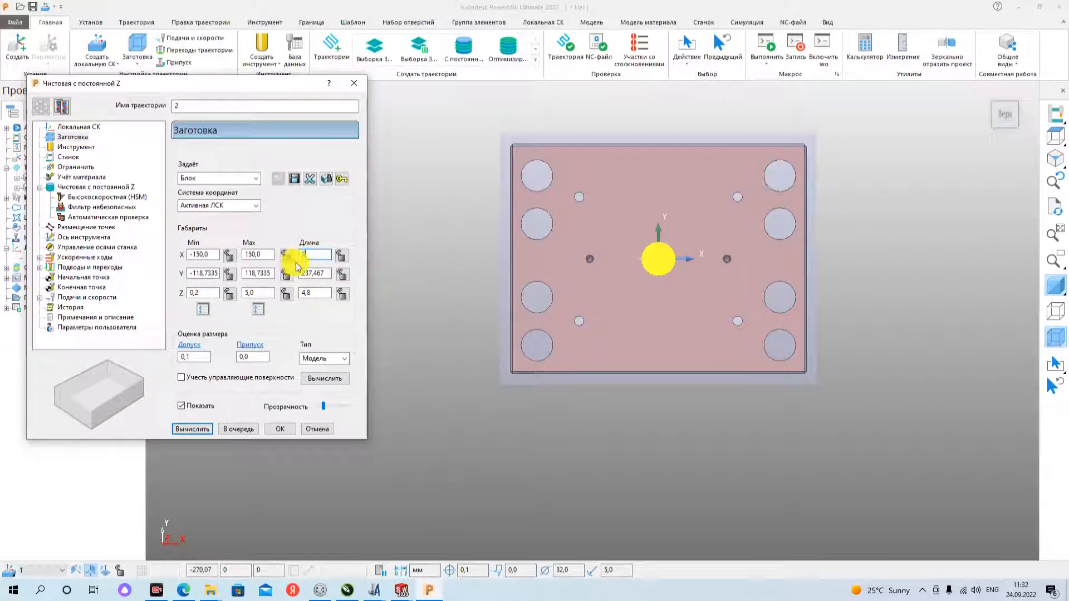
text(5000)
key(Tab)
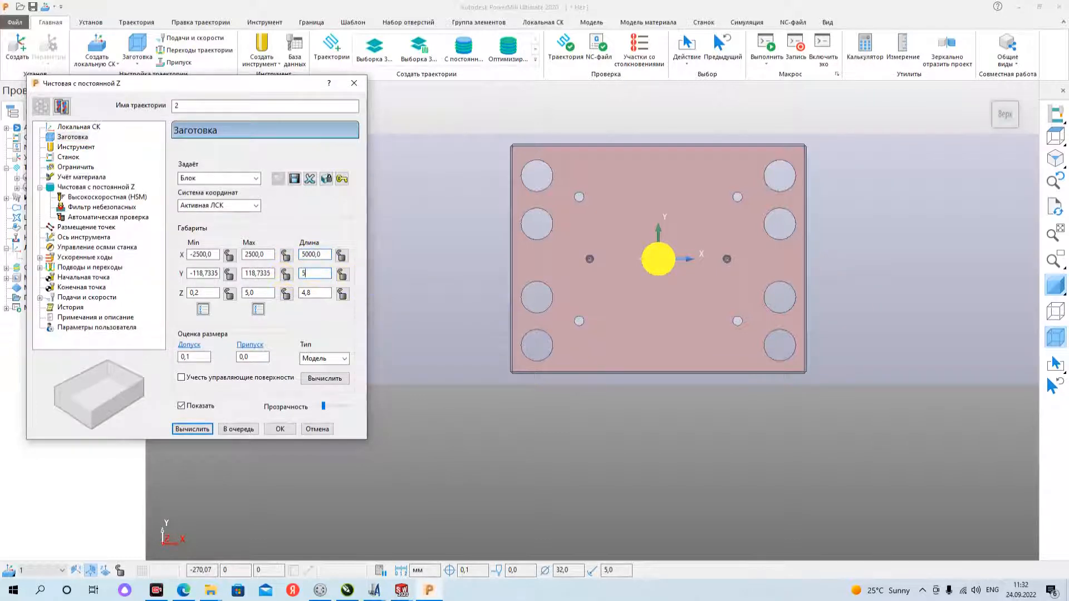
- Examine the block's Z extent against the plate's thickness in the front view
double_click(322, 293)
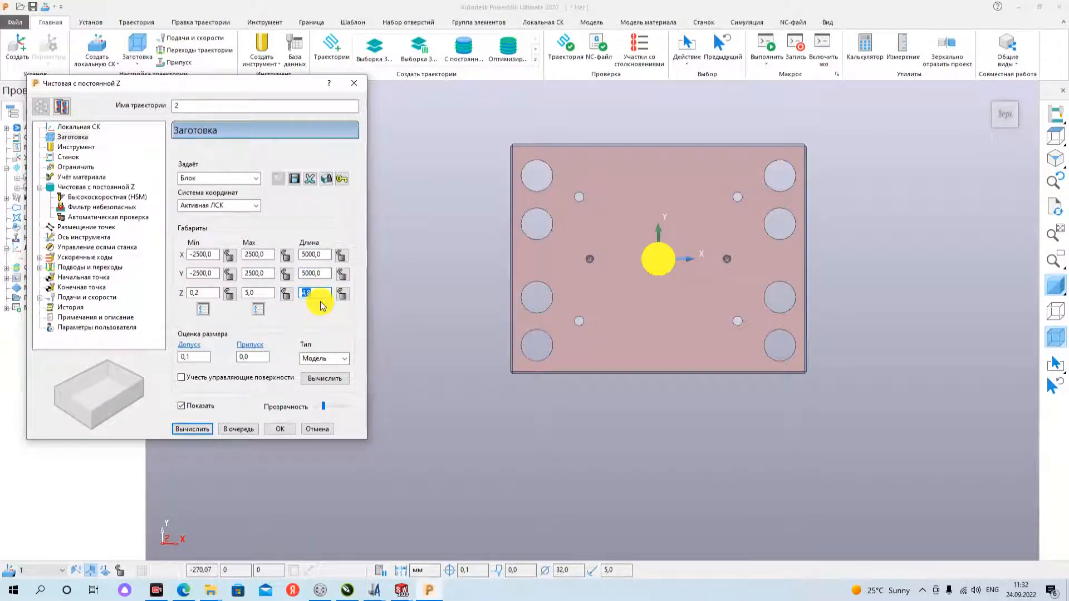
middle_drag(816, 375, 913, 198)
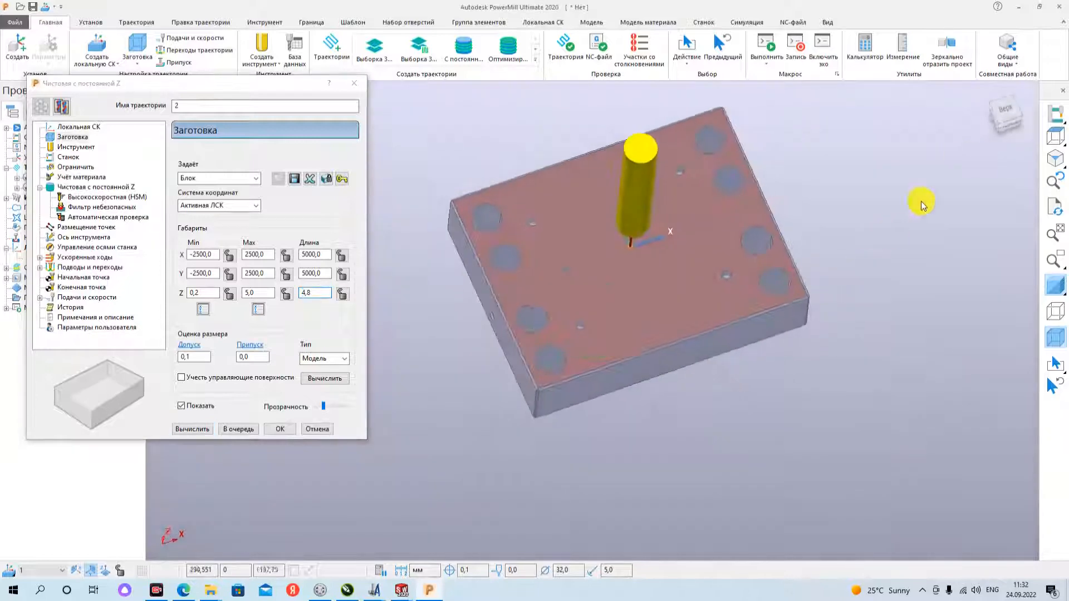
click(1006, 124)
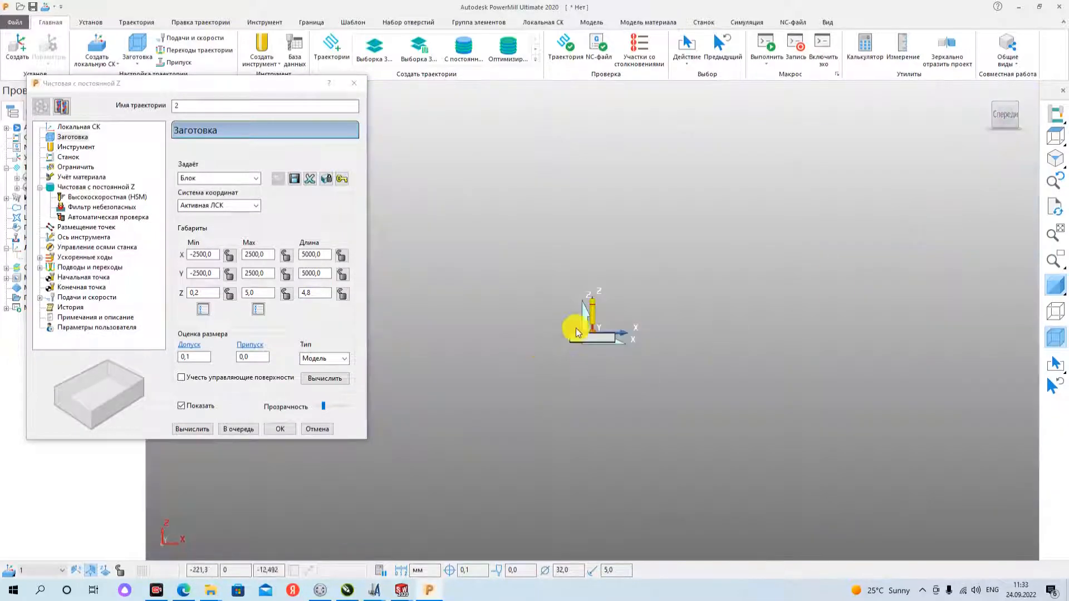
scroll(616, 358, up, 5)
scroll(679, 359, down, 4)
middle_drag(754, 343, 779, 323)
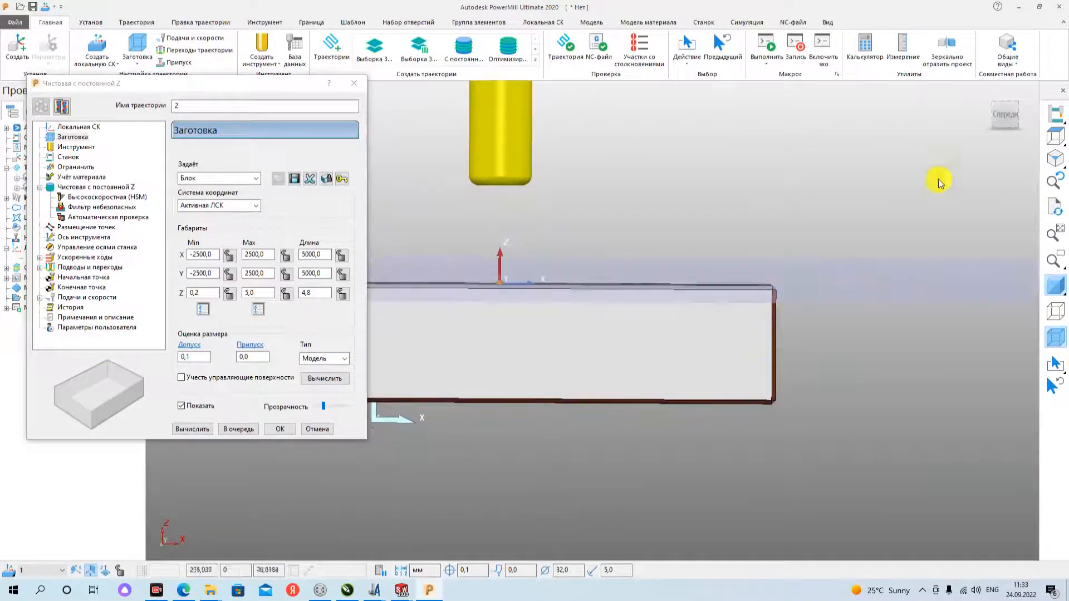
click(1003, 115)
scroll(598, 345, up, 5)
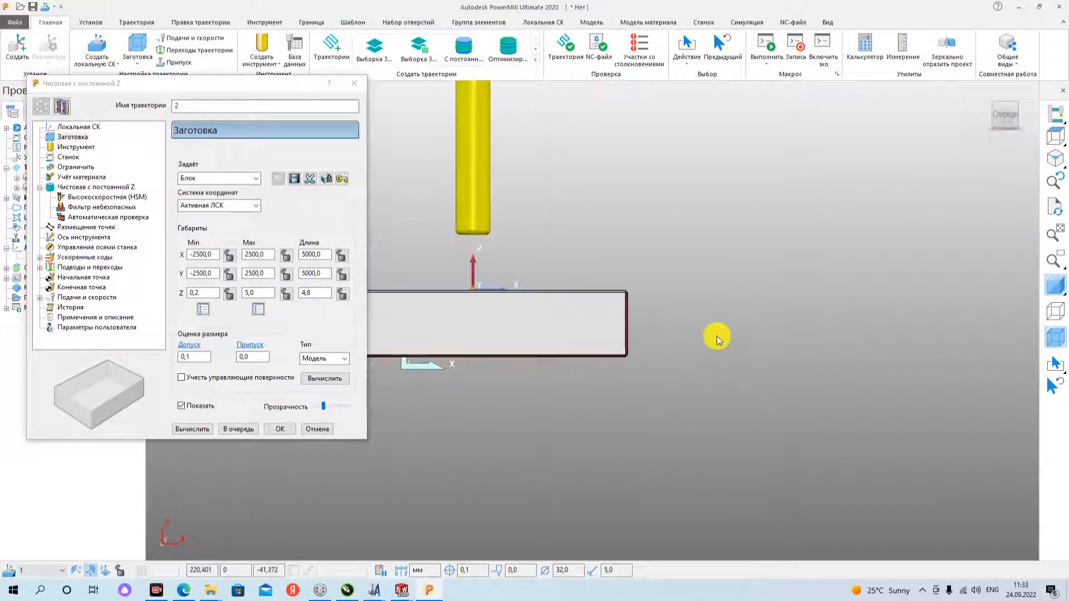
scroll(710, 339, down, 3)
scroll(526, 349, up, 4)
scroll(500, 342, up, 1)
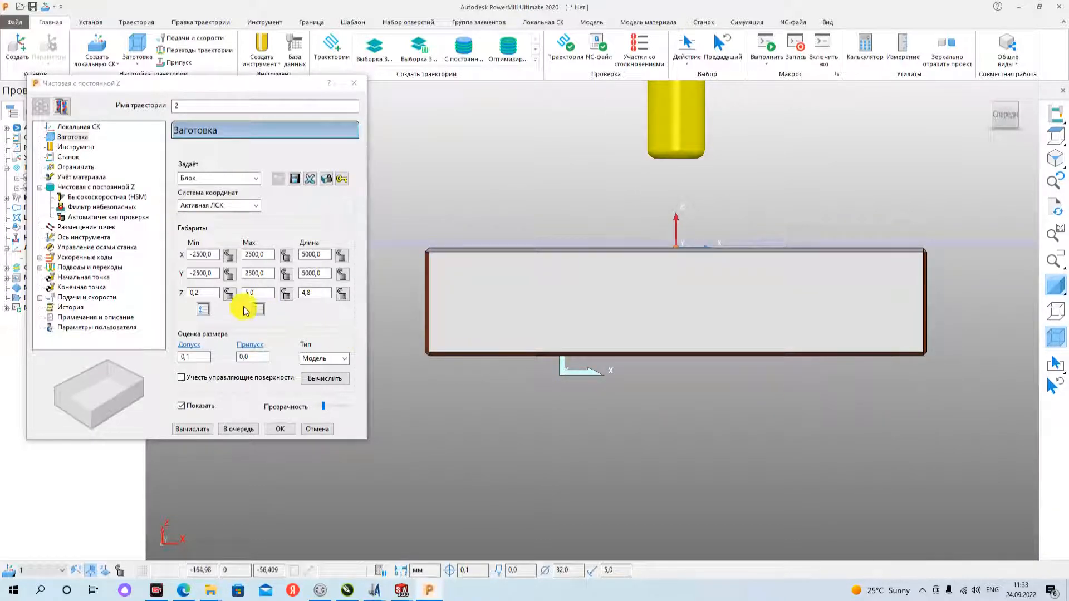
- Set the block's minimum Z to -65, entered as -60-5, and check the block's lower limit against the plate
drag(206, 294, 149, 291)
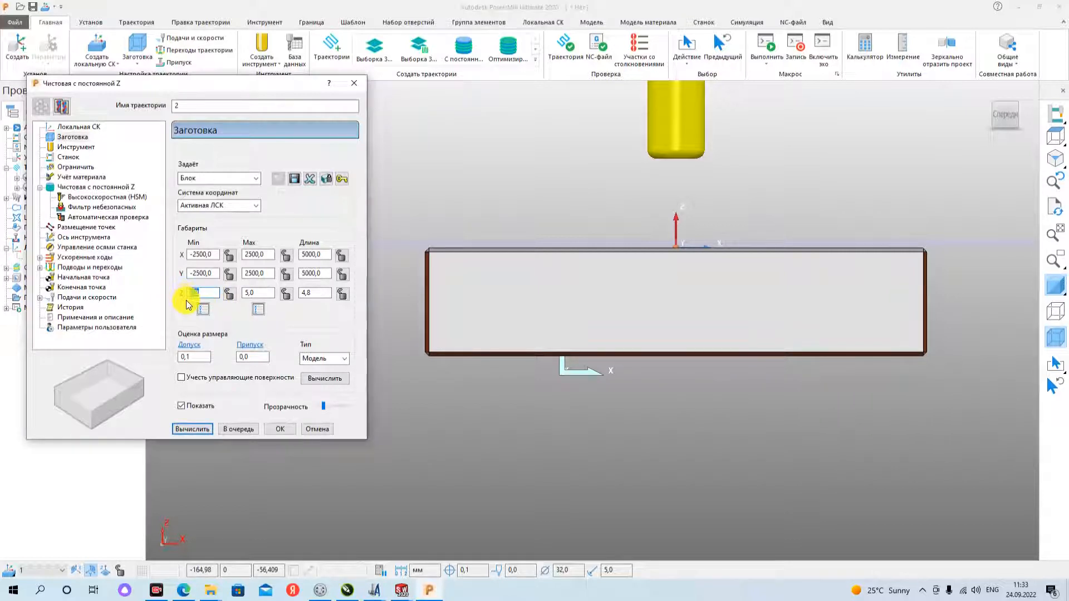
text(-)
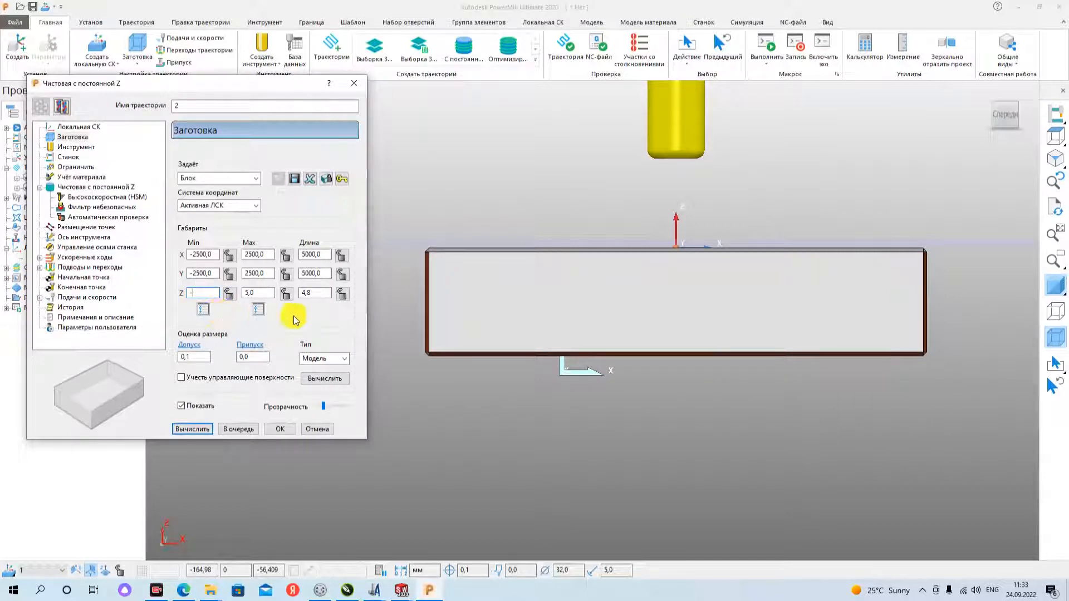
text(60)
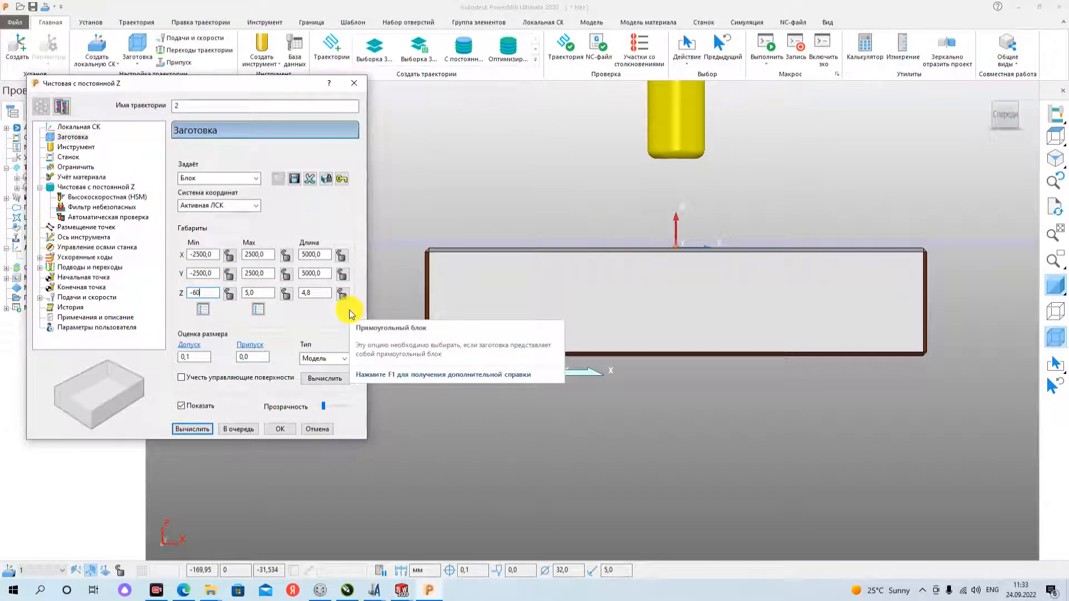
text(-)
scroll(686, 154, up, 3)
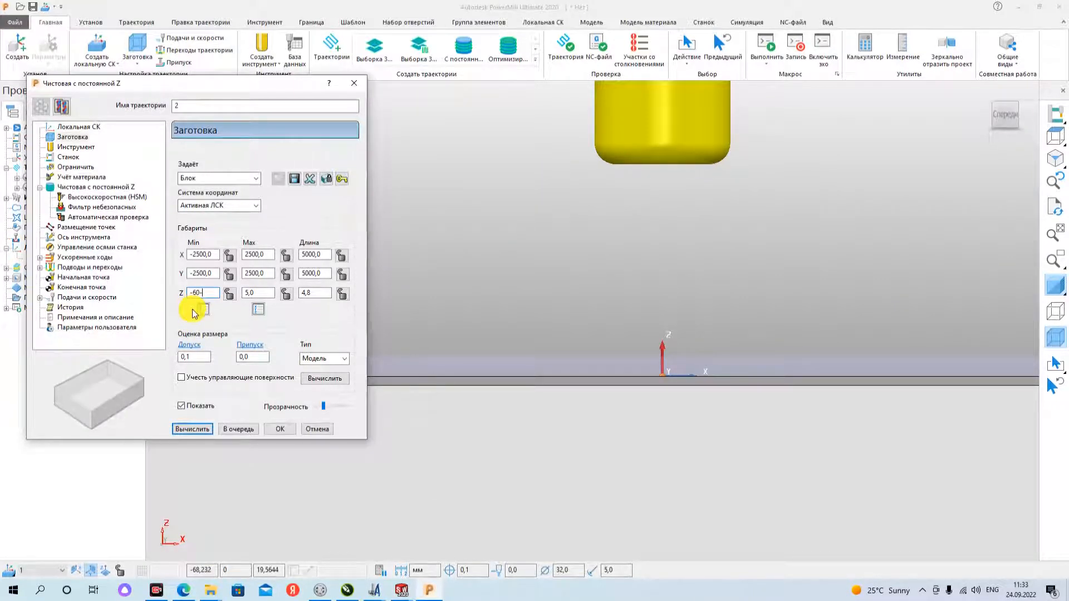
text(5)
key(Return)
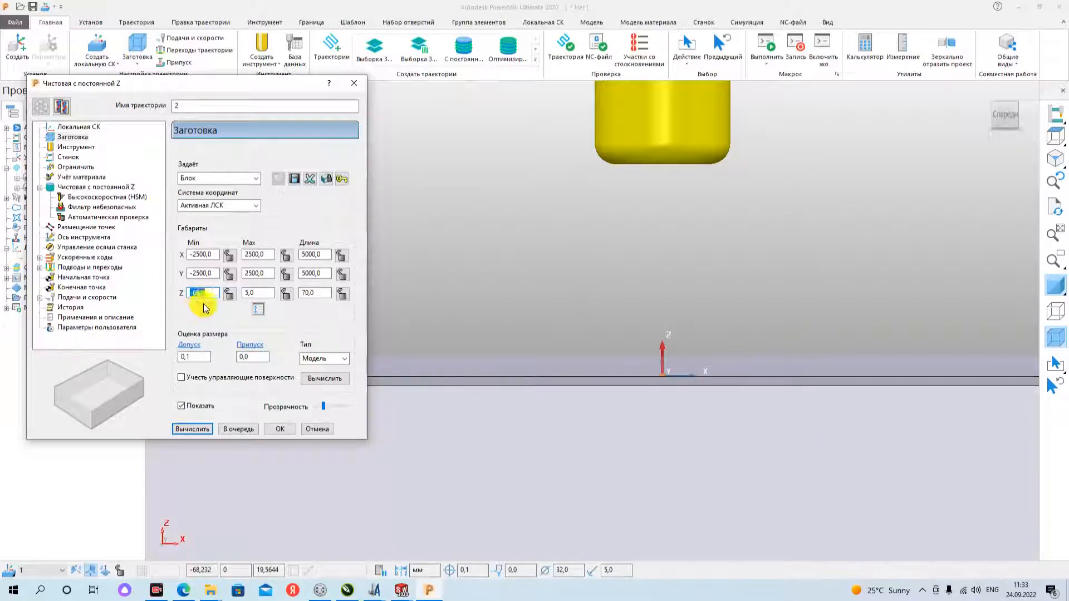
scroll(584, 303, down, 4)
scroll(593, 345, up, 2)
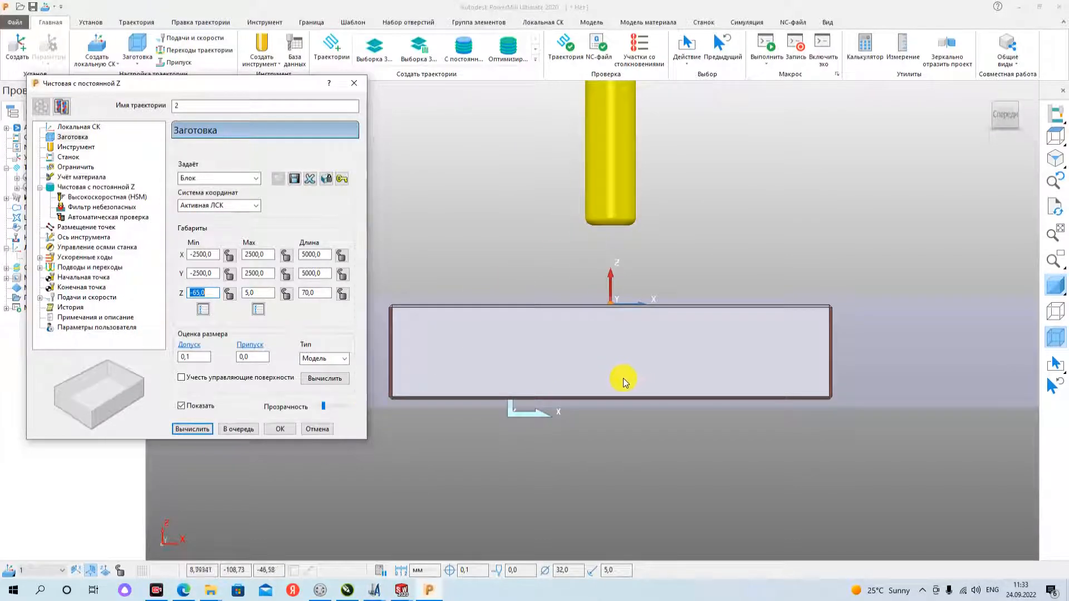
- Set the block's maximum Z to 0 and check its upper limit against the plate's top face
click(260, 293)
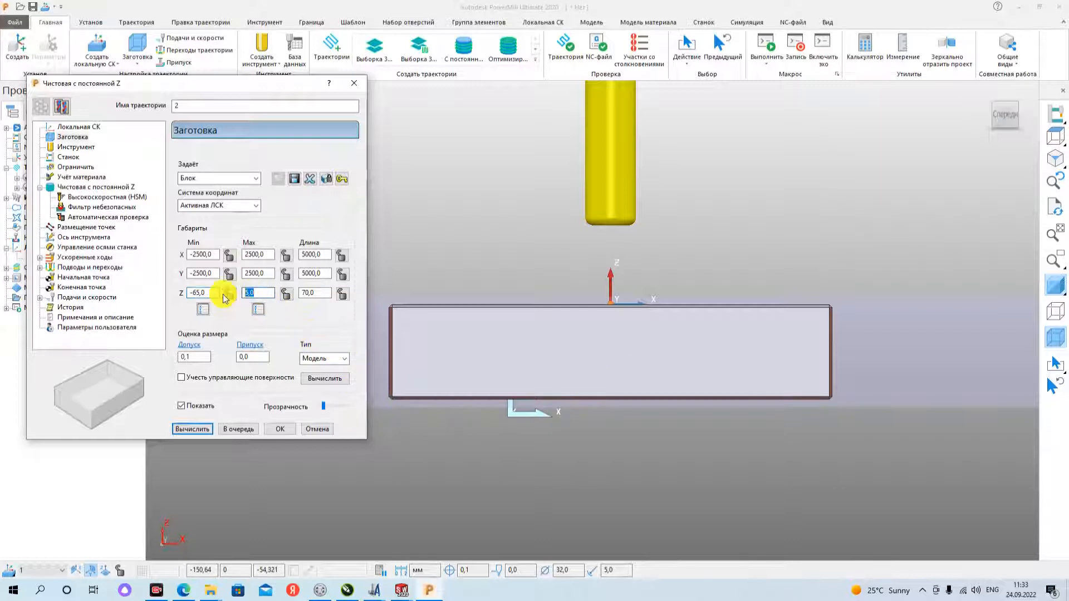
text(0)
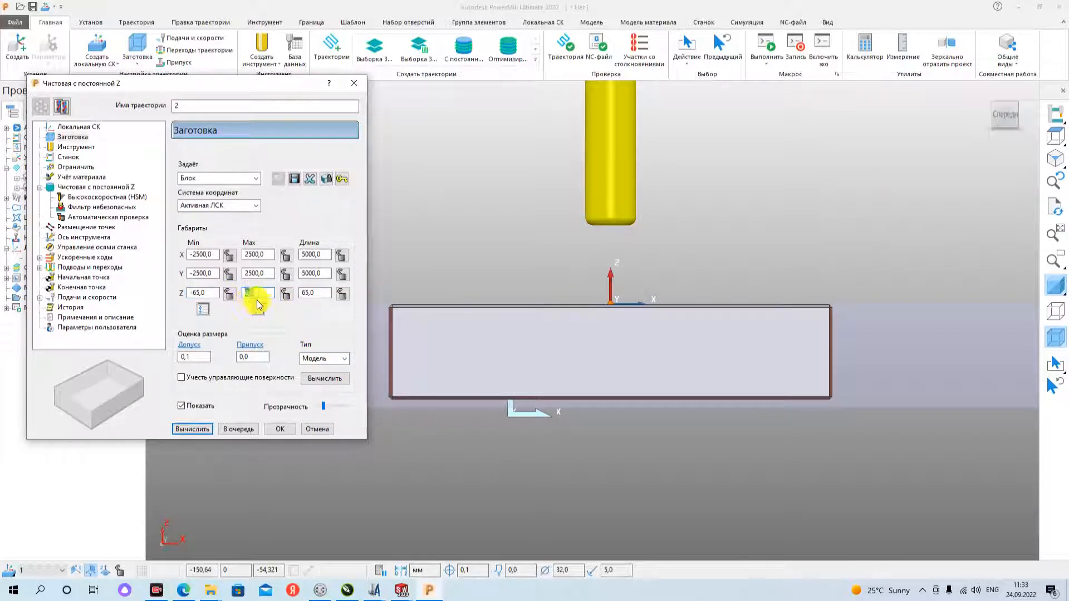
key(Return)
scroll(596, 284, down, 5)
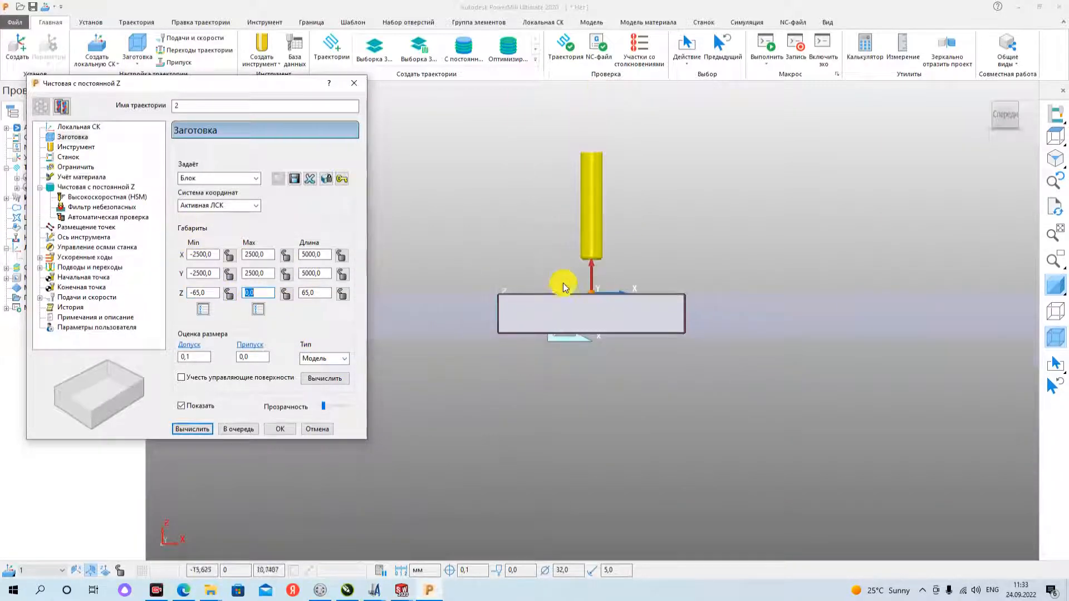
middle_drag(563, 285, 543, 318)
- Check the d32r5 tool assignment and enable the spiral option (Спираль) for the constant Z finishing toolpath
click(73, 147)
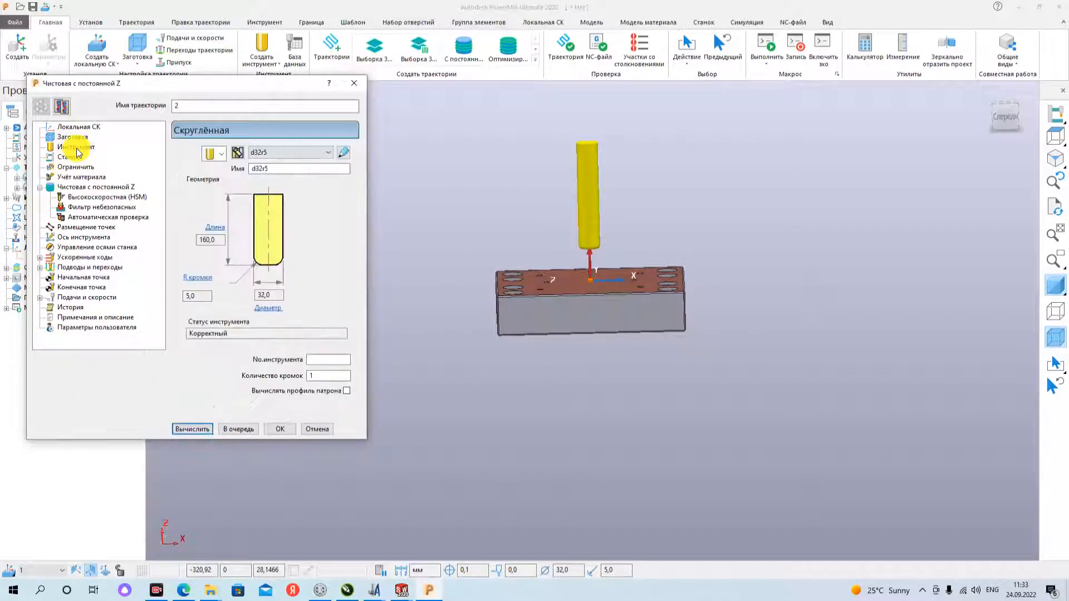
click(88, 187)
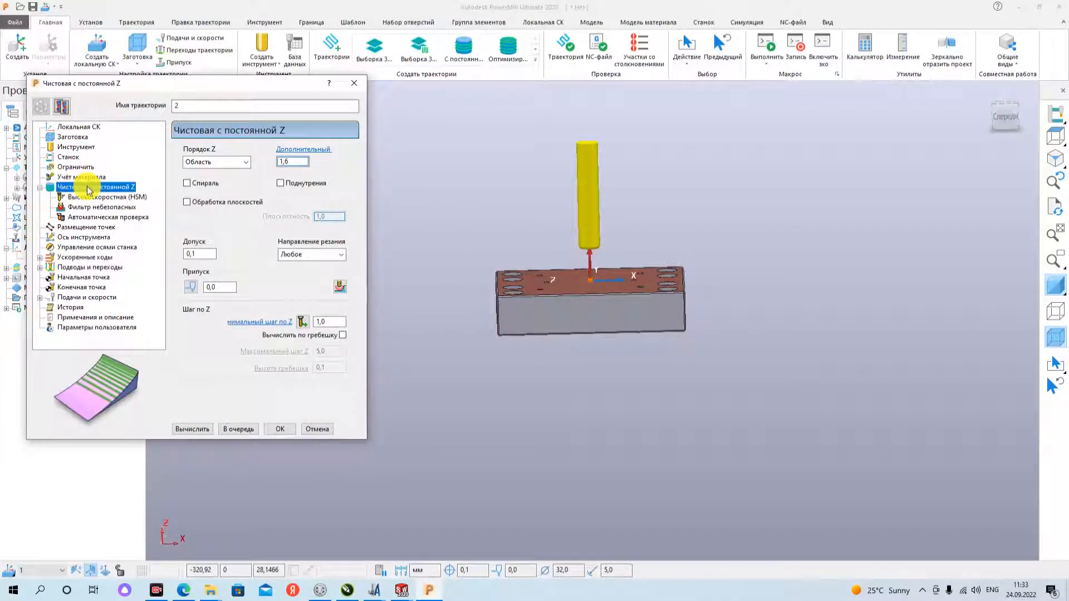
click(187, 183)
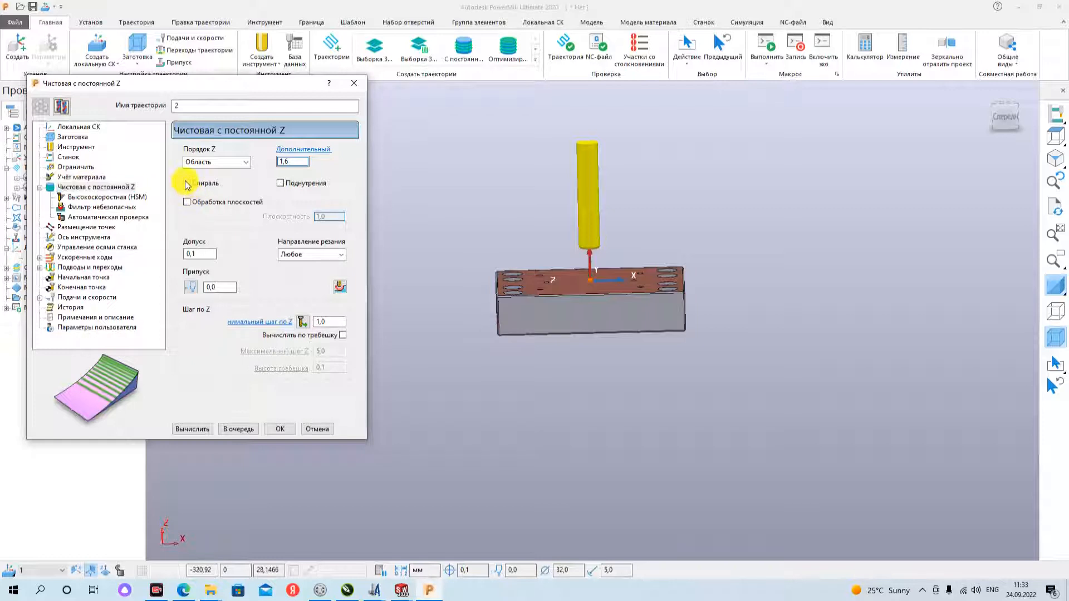
click(187, 184)
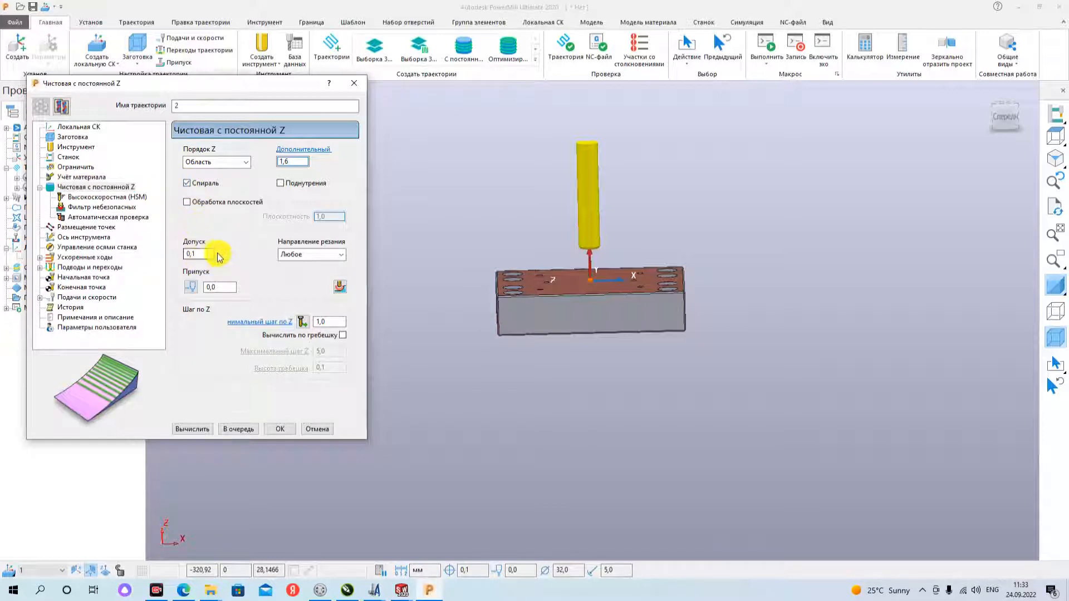
- Set the constant Z finishing toolpath's tolerance (Допуск) to 0,01 and its allowance (Припуск) to 0
drag(212, 254, 151, 258)
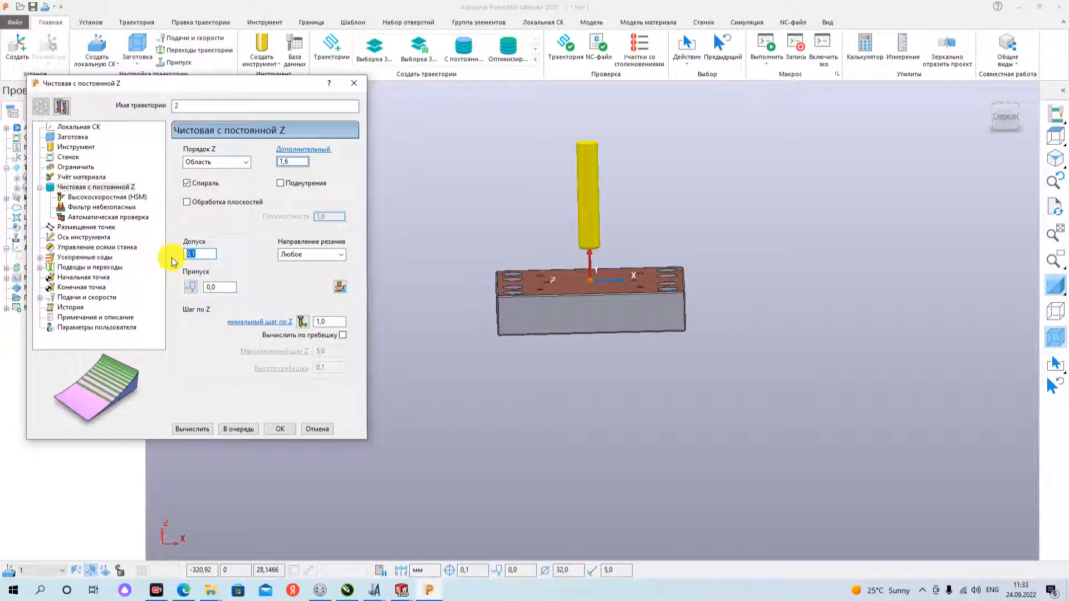
text(0,)
text(3)
text(0)
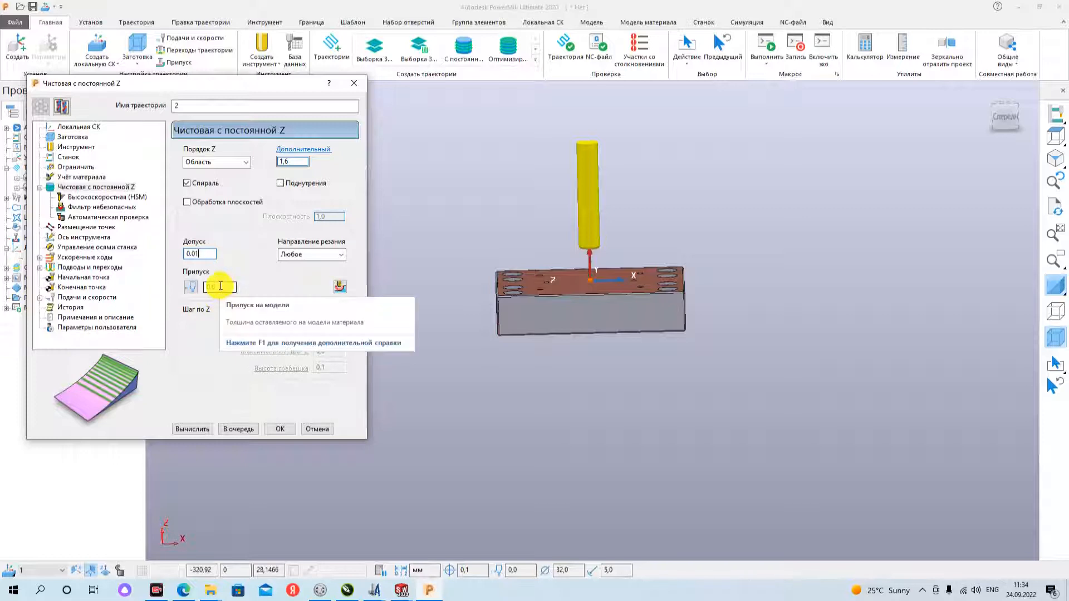
double_click(220, 287)
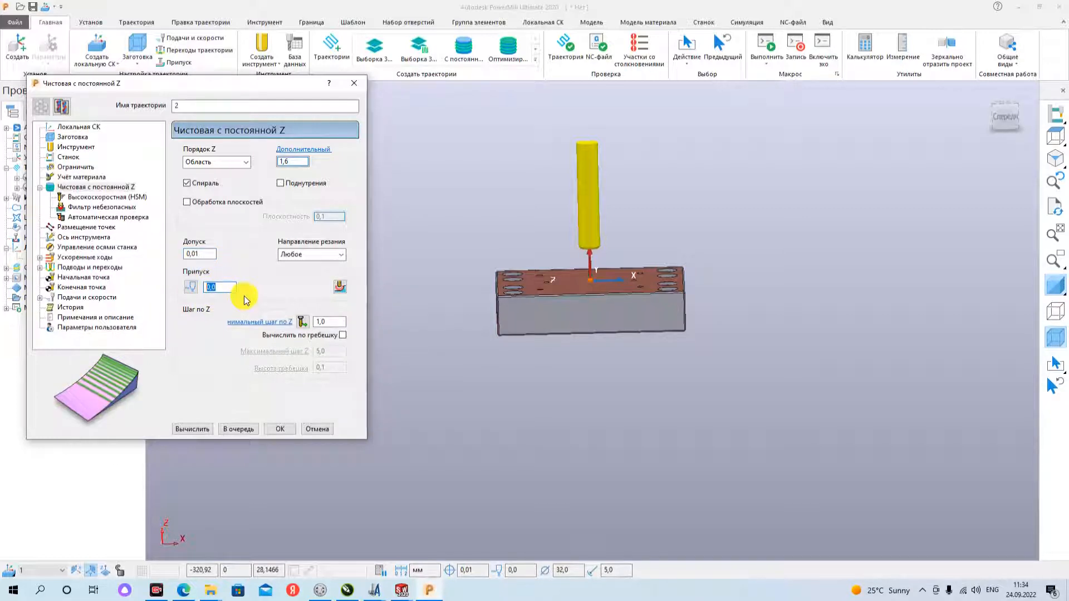
text(0)
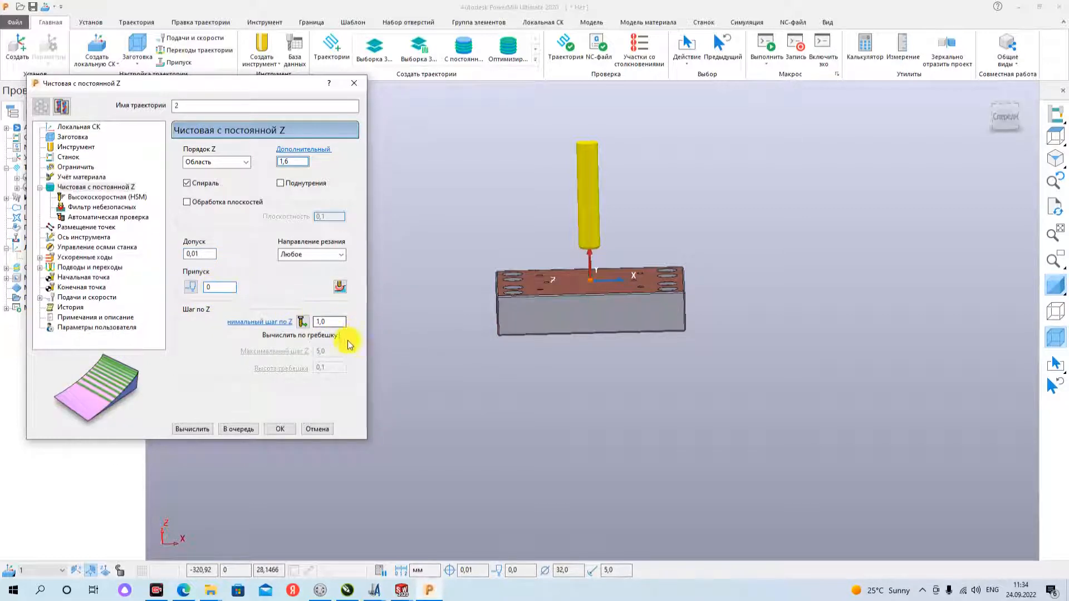
- Set the toolpath's minimum Z stepdown to 0,3
click(334, 319)
drag(337, 322, 309, 325)
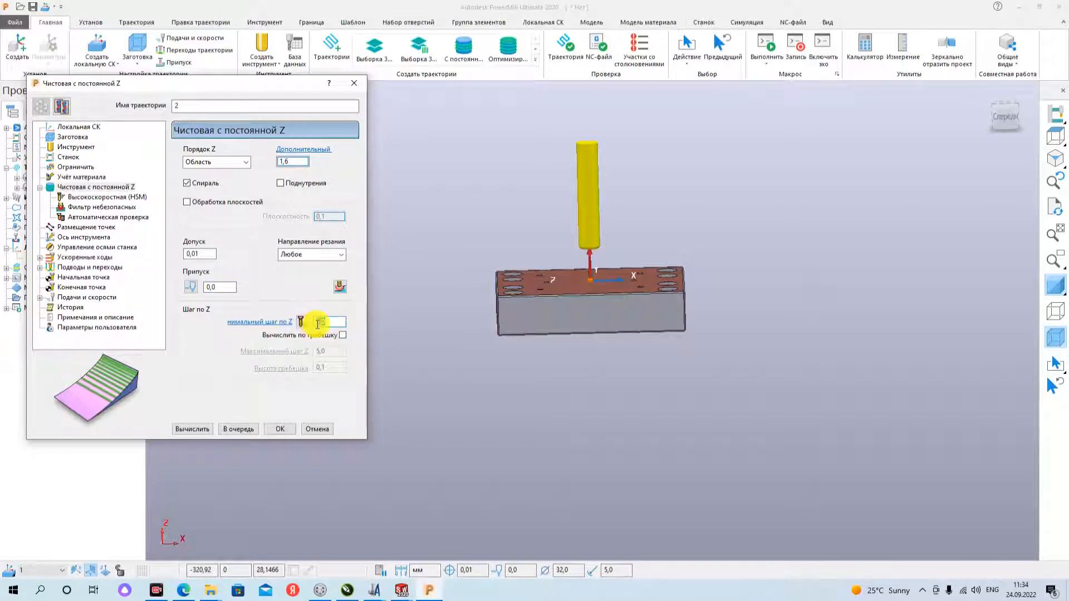
text(0,3)
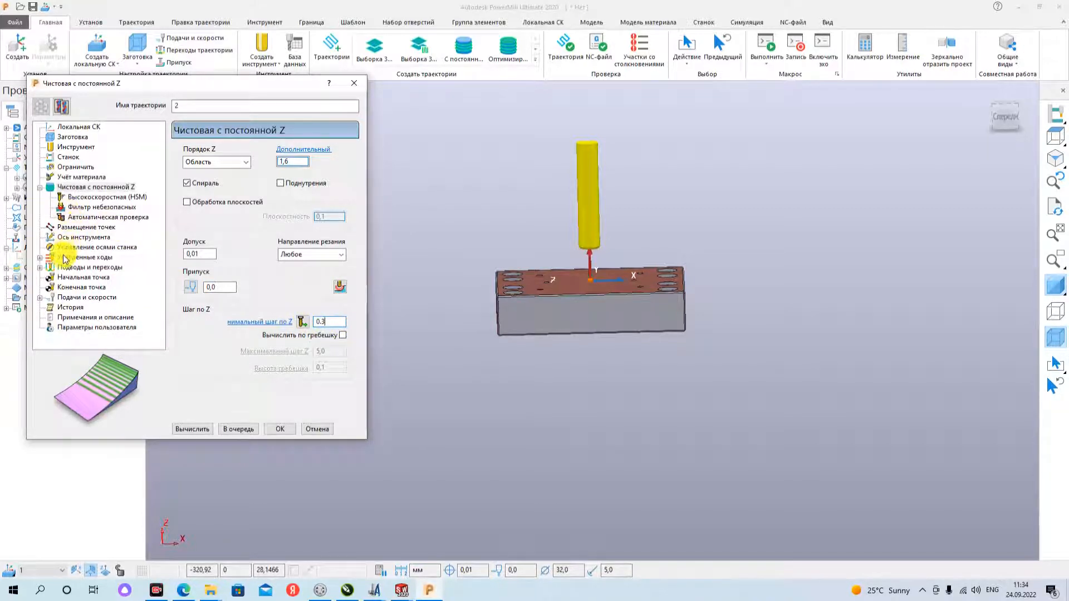
- Check the rapid move settings and set the first lead-in option (Подвод) to Врезание
click(84, 257)
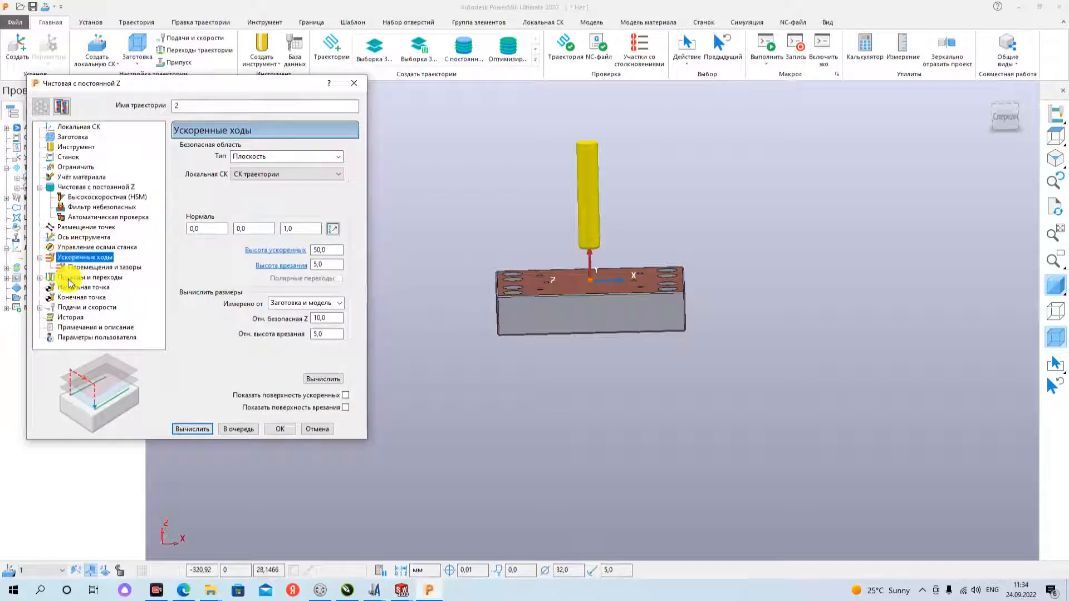
click(70, 278)
scroll(70, 280, down, 1)
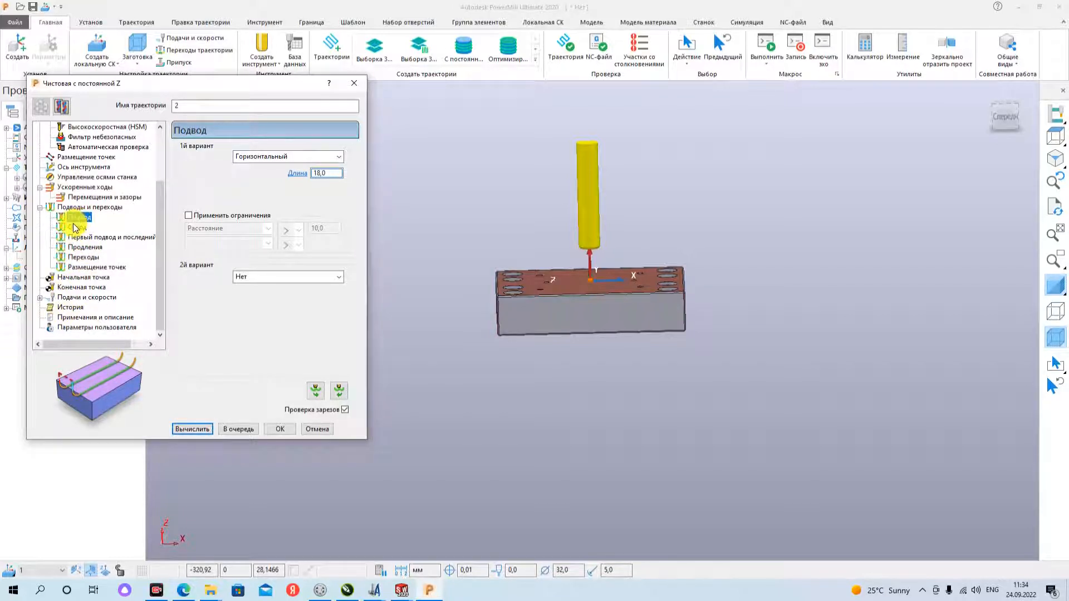
middle_drag(470, 258, 663, 302)
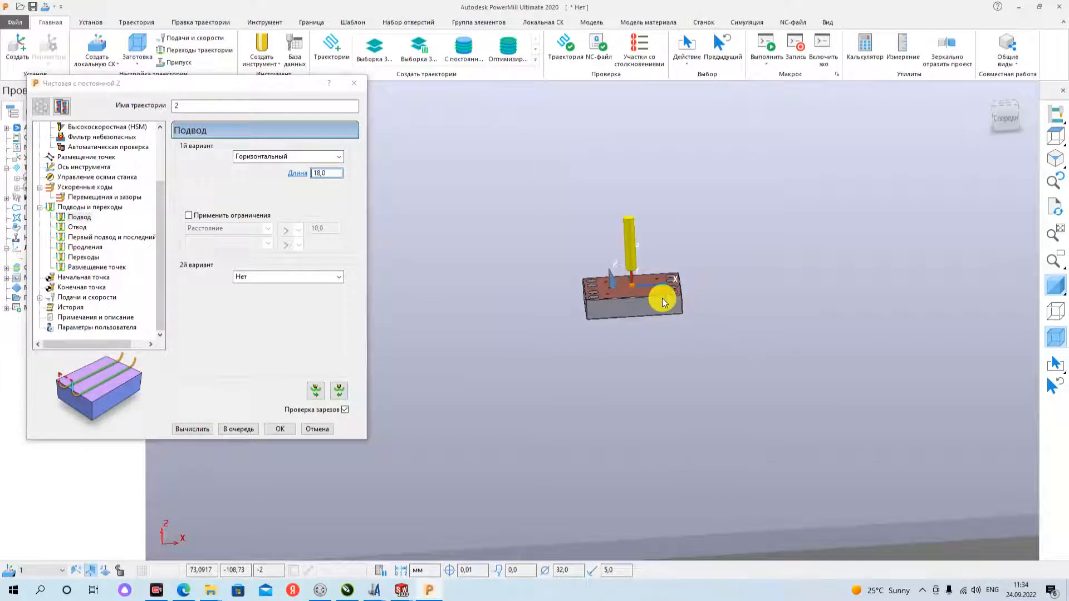
click(323, 156)
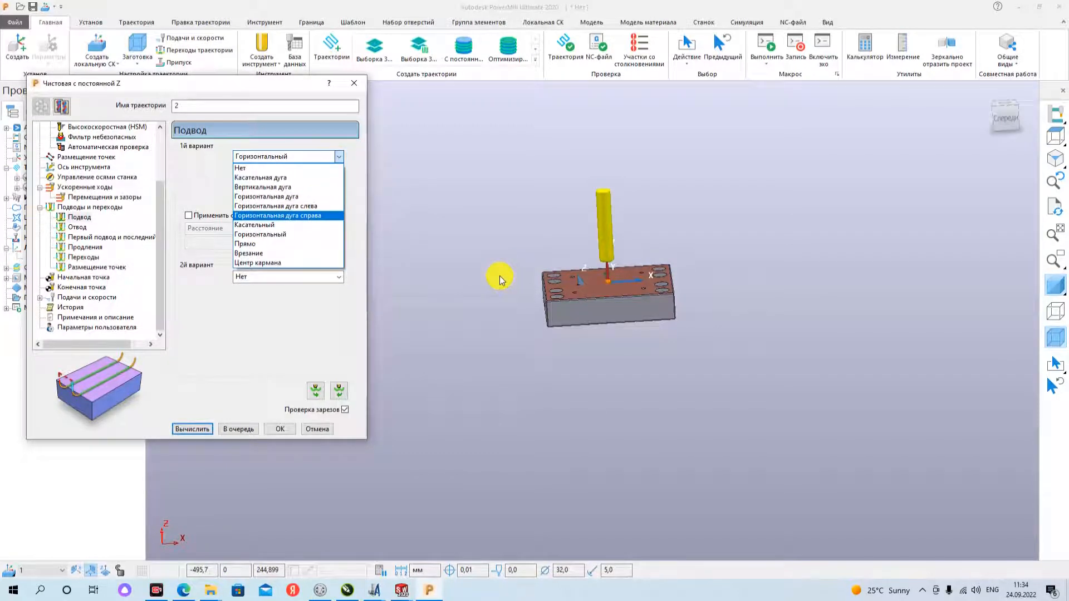
click(285, 257)
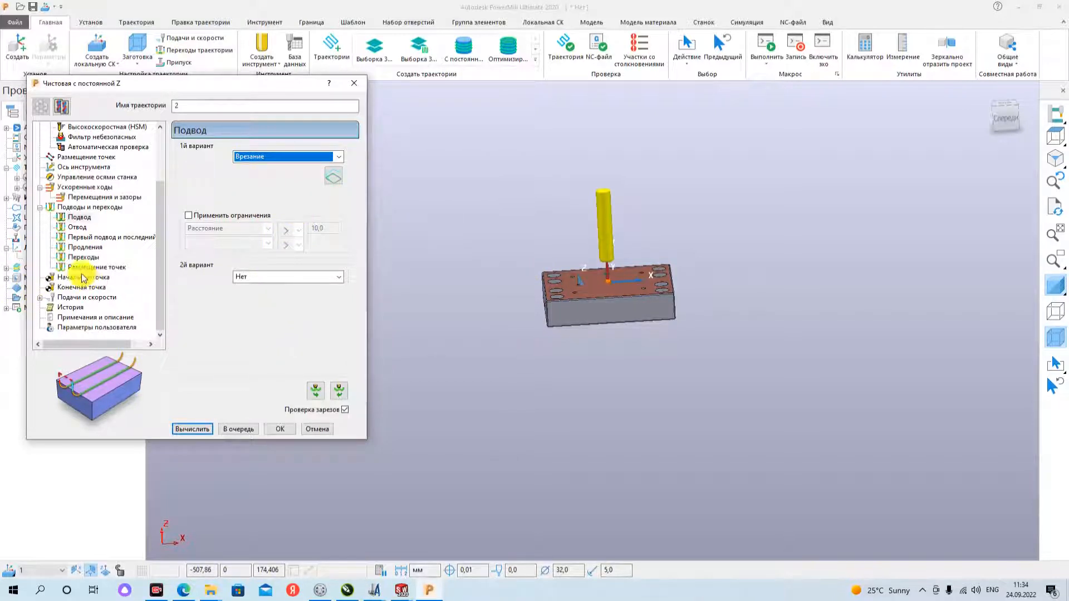
- Set the first lead-out option (Отвод) to Нет
click(76, 227)
click(293, 158)
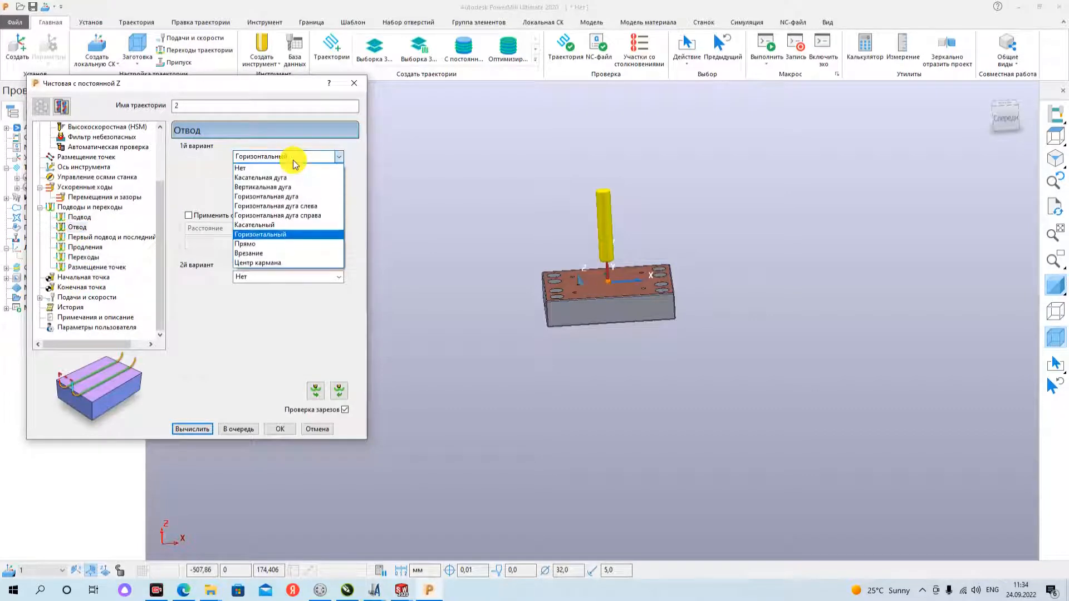
click(275, 168)
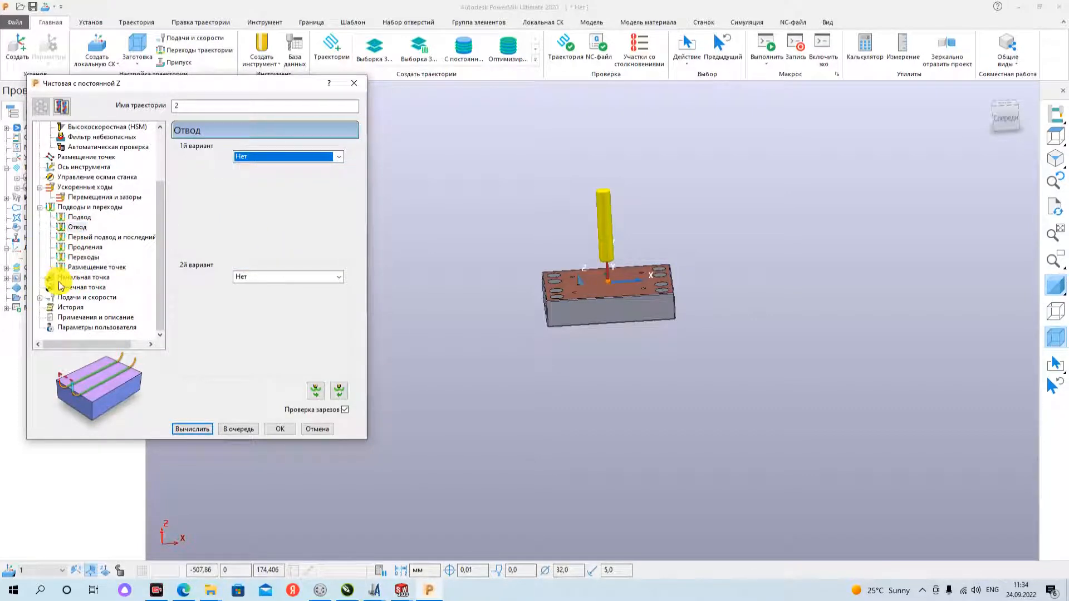
- Review the spindle speed, cutting feed and plunge feed, and calculate the constant Z finishing toolpath
click(84, 297)
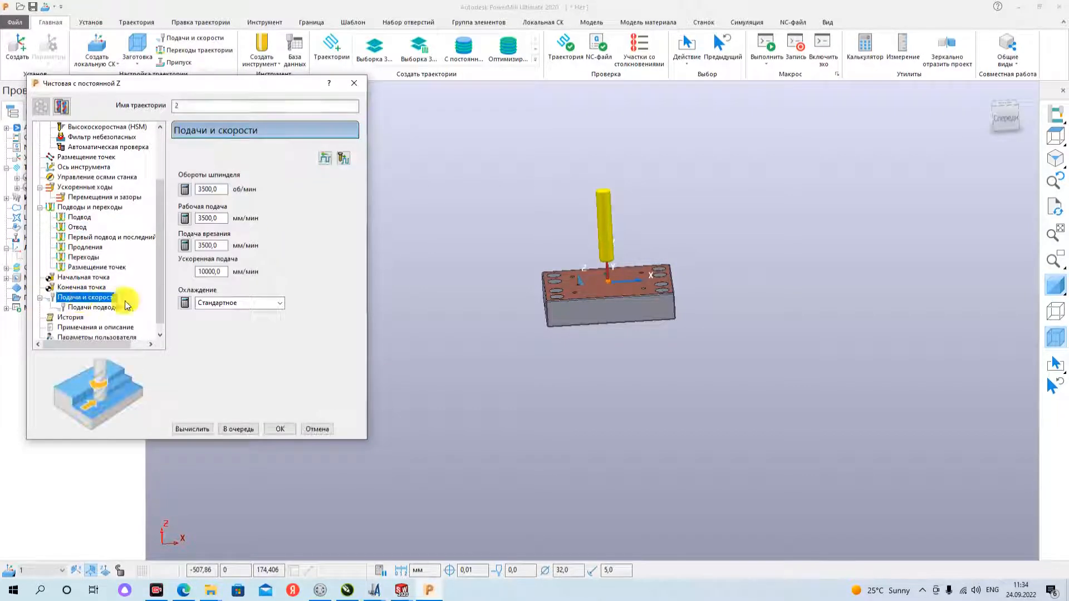
double_click(220, 189)
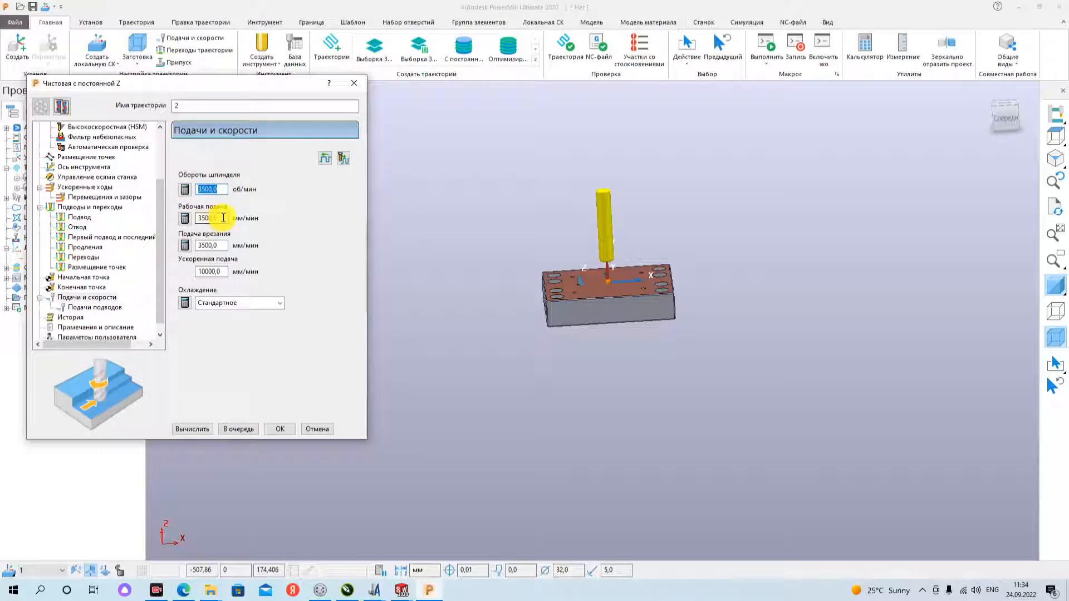
double_click(220, 218)
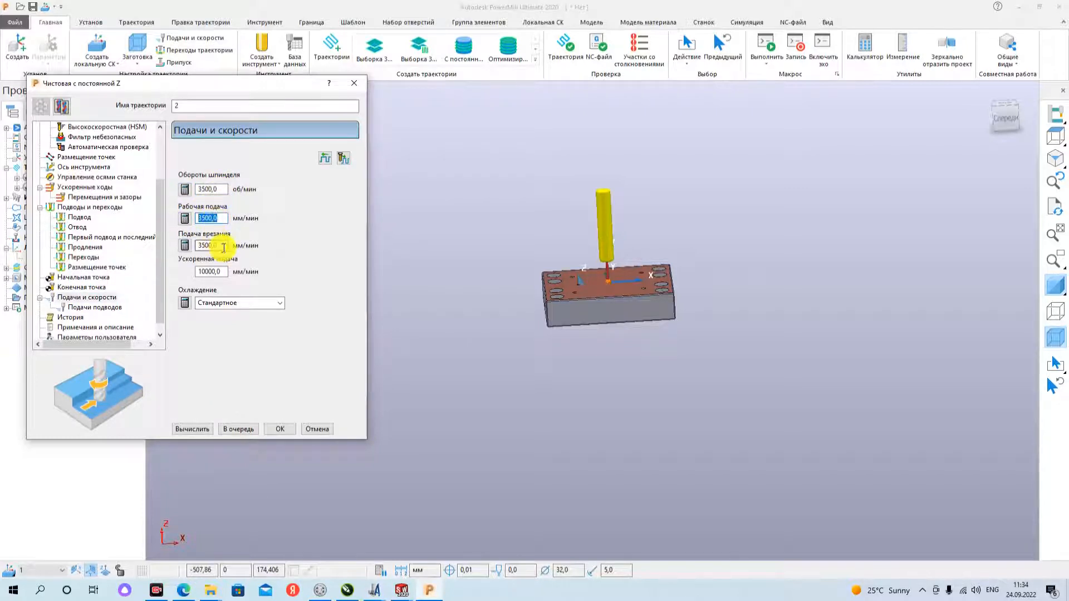
double_click(221, 246)
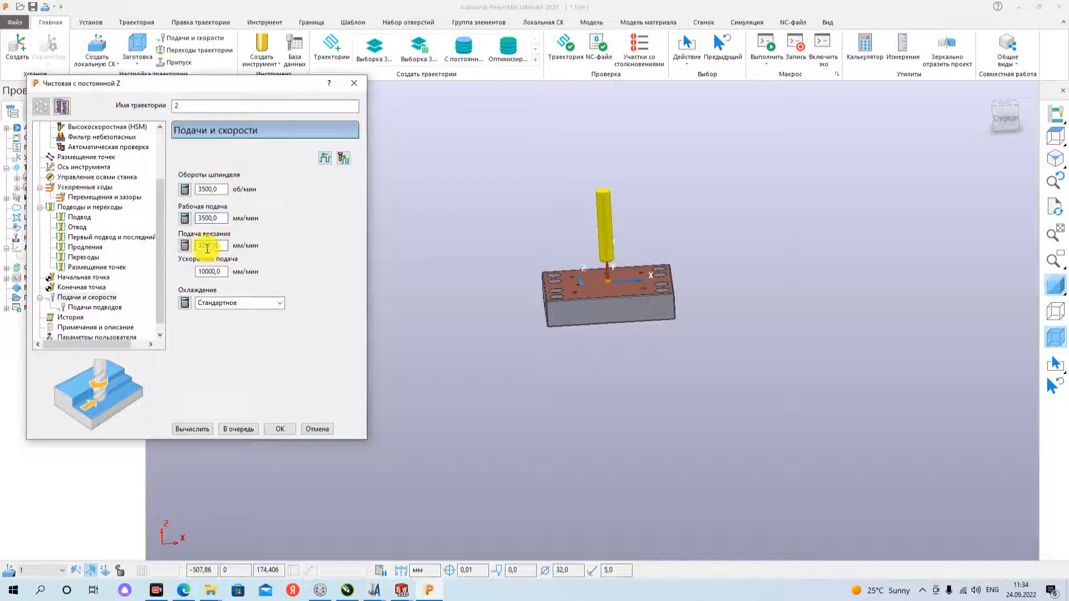
click(198, 431)
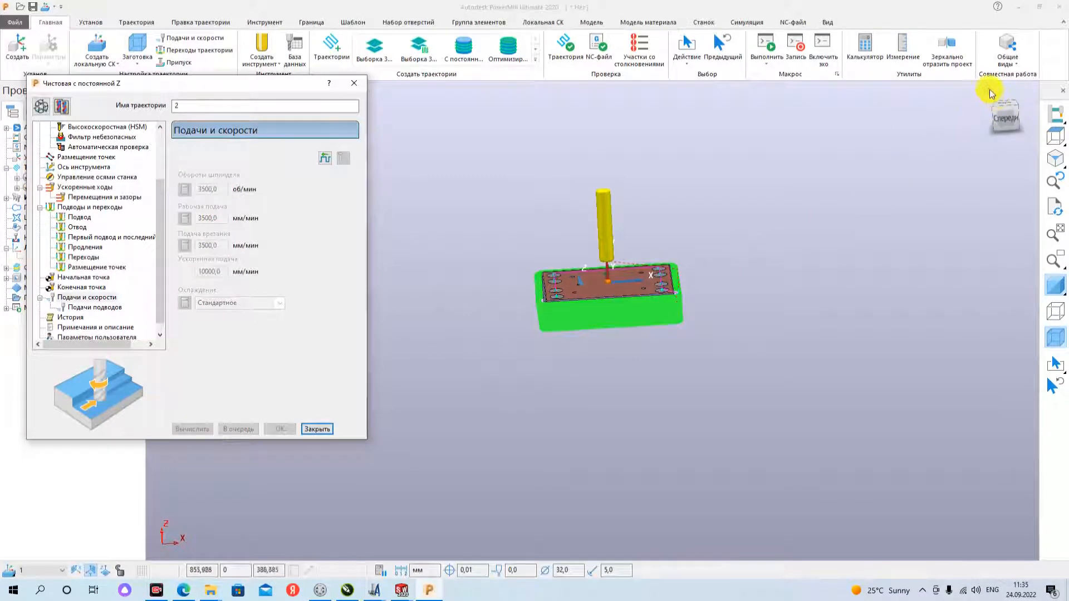
- Select the toolpath segments inside the plate's large corner holes in the top view and delete the selected components
click(1002, 105)
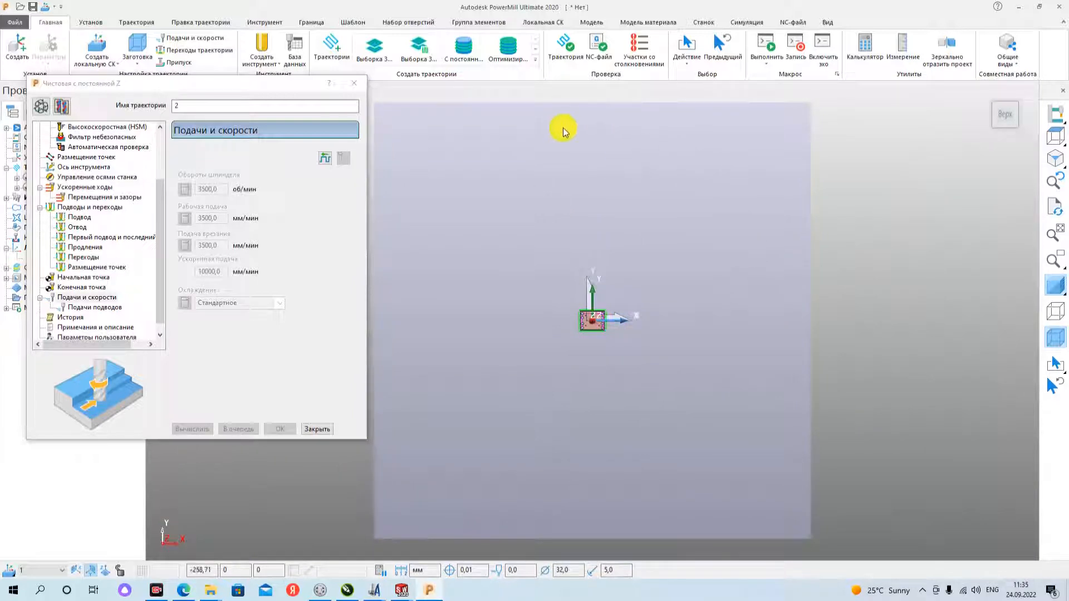
scroll(598, 339, up, 1)
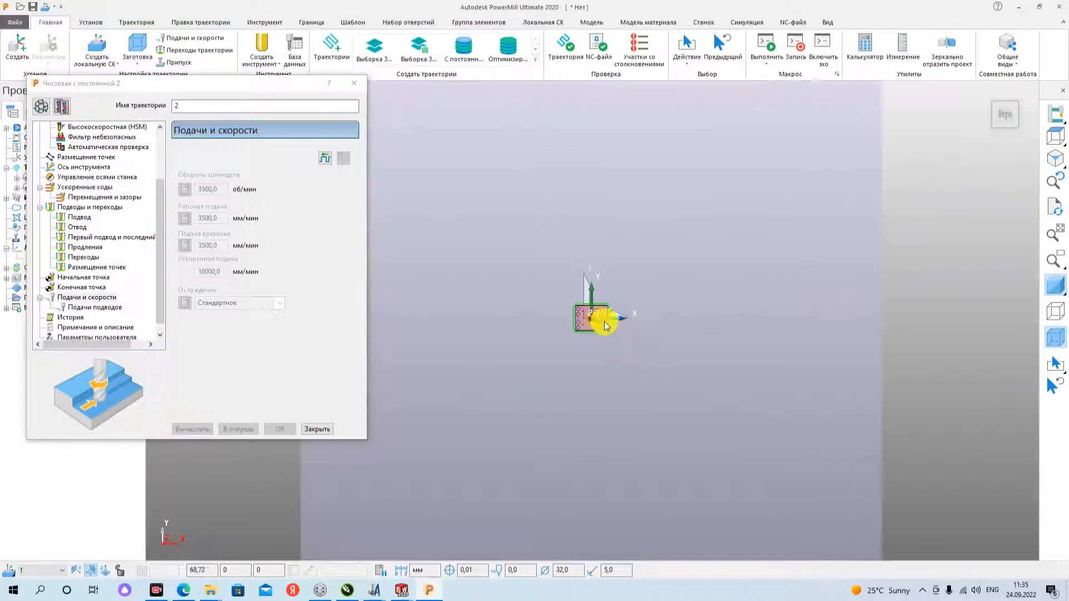
scroll(604, 325, up, 3)
scroll(607, 316, down, 1)
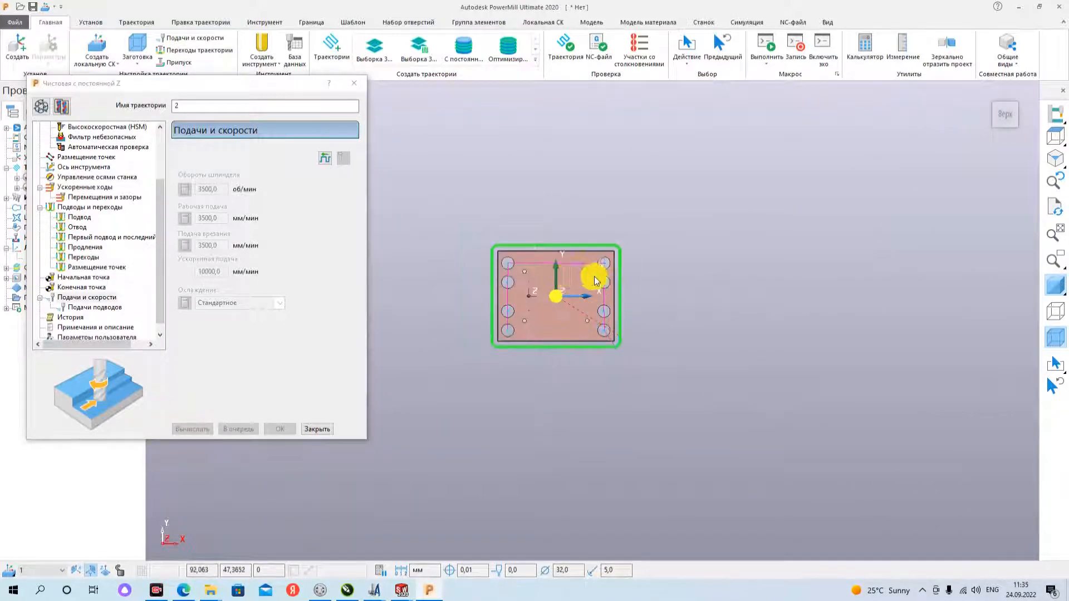
scroll(594, 278, up, 3)
scroll(585, 268, down, 2)
scroll(557, 262, up, 2)
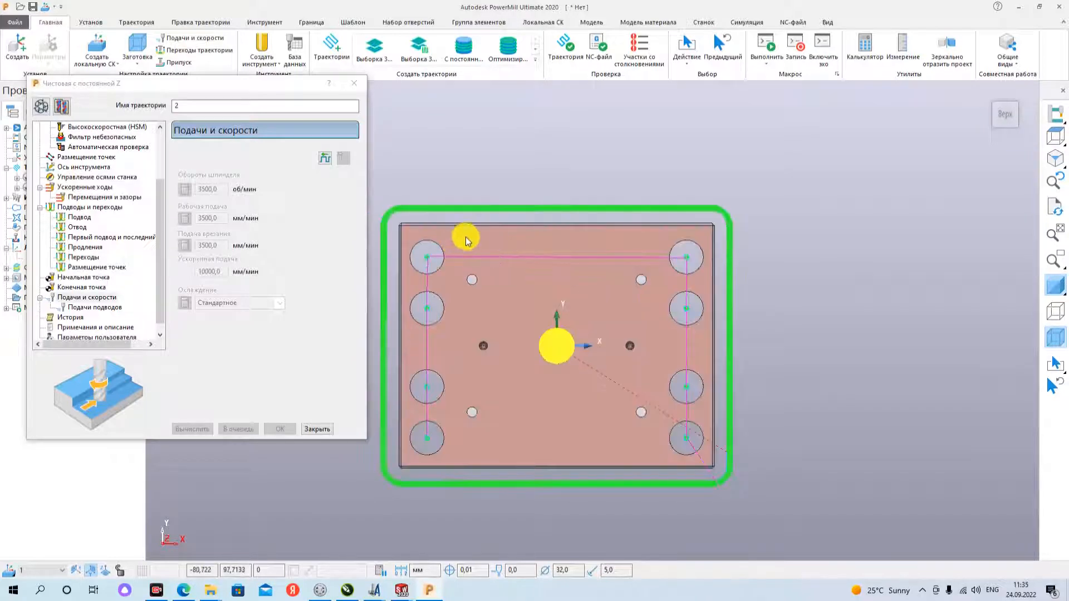
drag(466, 237, 413, 339)
drag(448, 373, 410, 447)
drag(672, 245, 696, 331)
drag(674, 370, 706, 459)
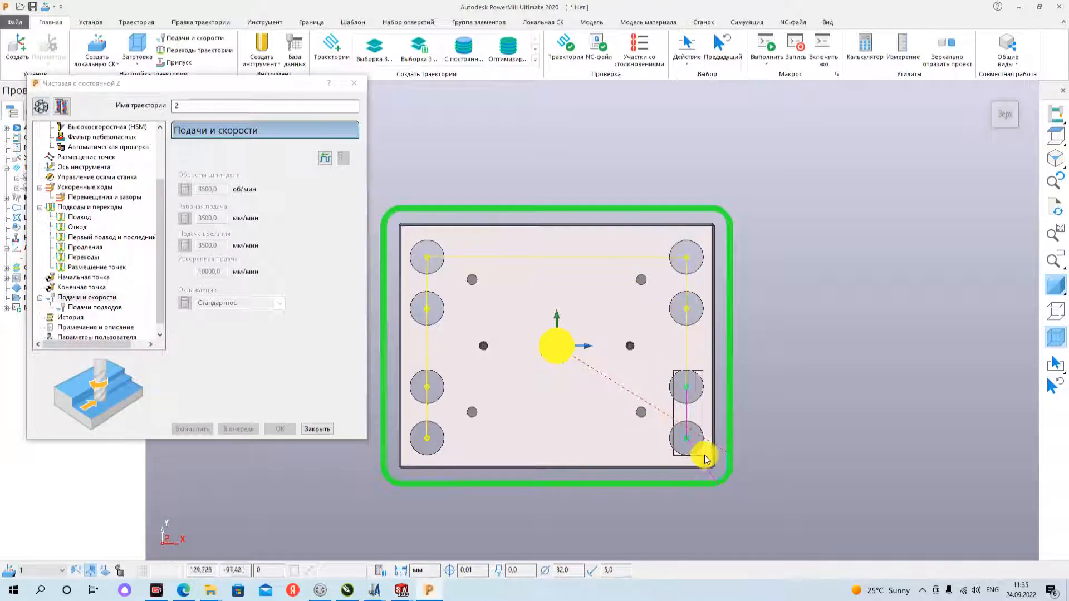
scroll(693, 433, up, 8)
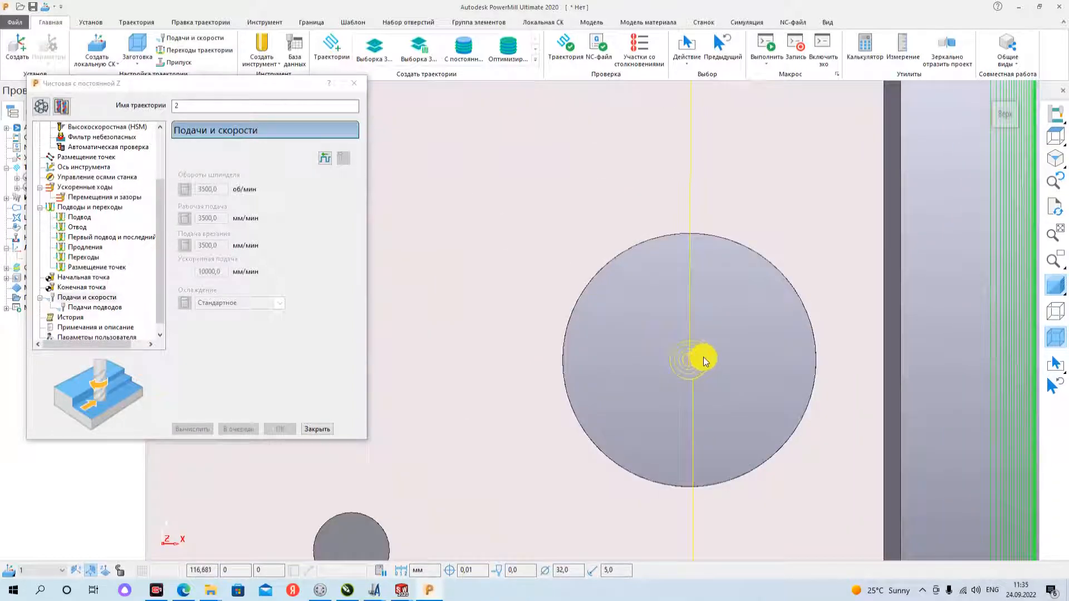
right_click(706, 360)
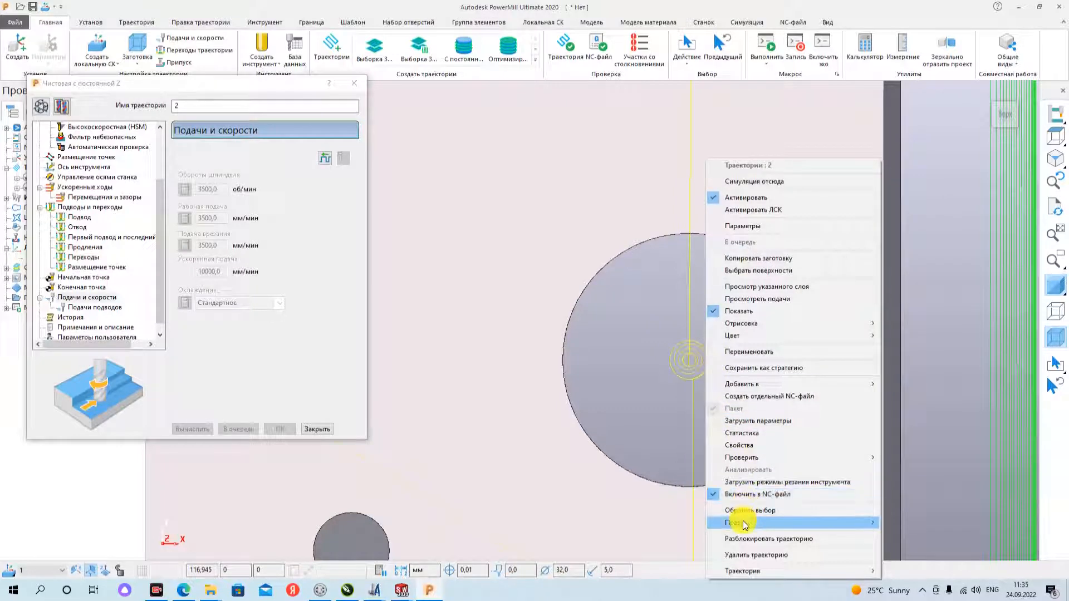
mouse_move(743, 525)
click(592, 523)
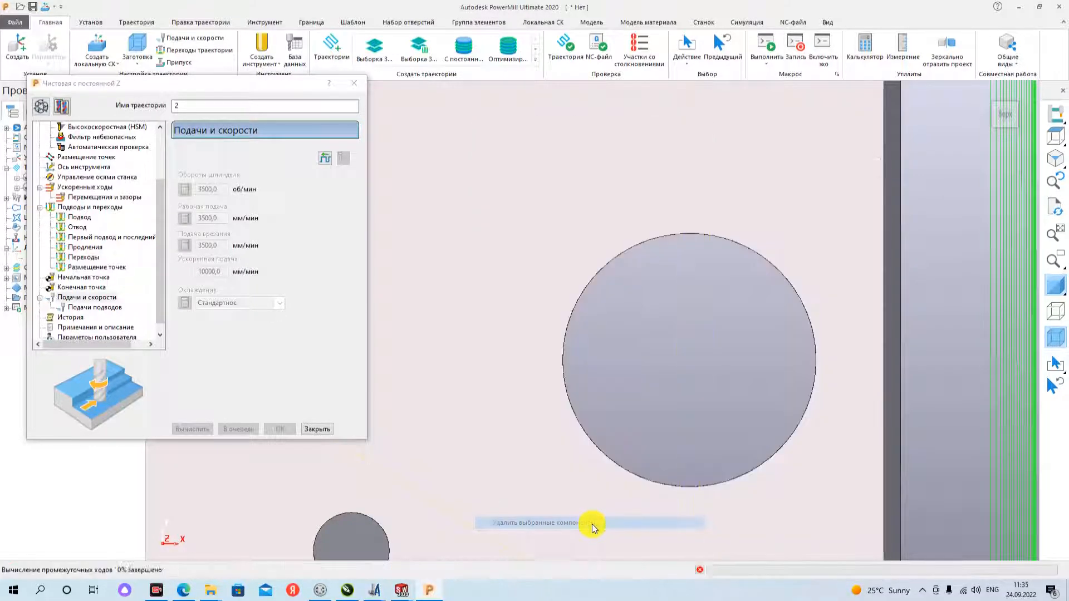
- Check the remaining passes around the plate's sides from above and close the constant Z finishing settings
scroll(677, 341, down, 10)
middle_drag(578, 396, 506, 308)
middle_drag(644, 353, 534, 423)
click(988, 87)
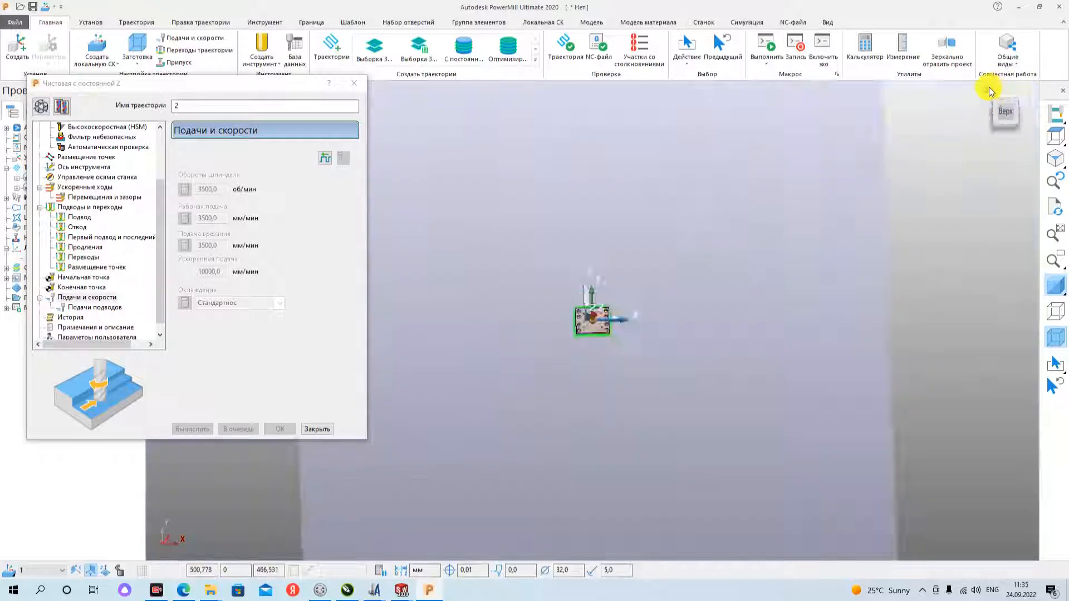
scroll(622, 309, up, 3)
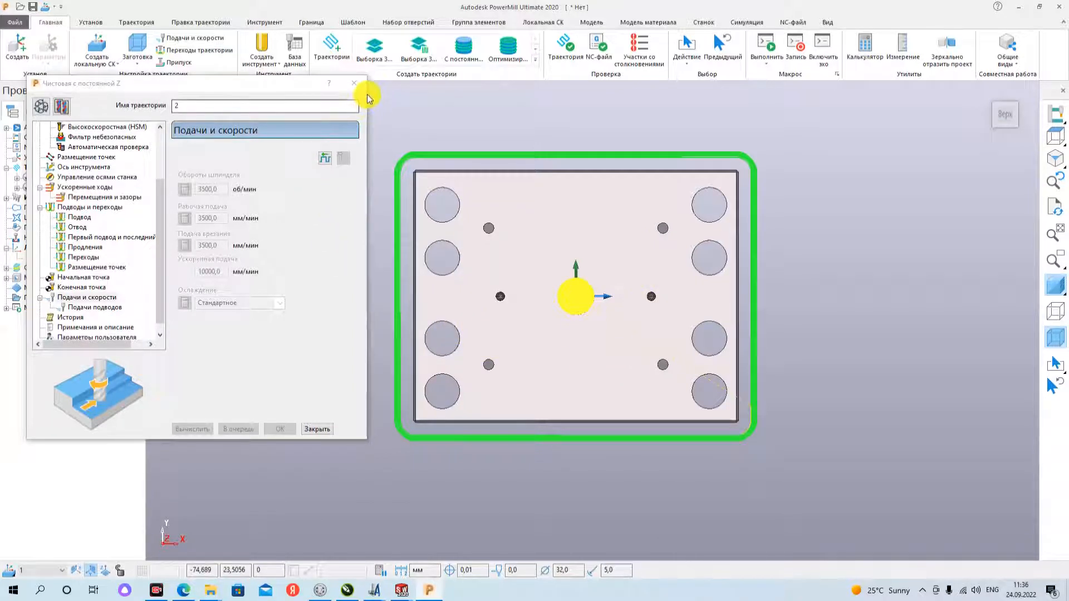
click(354, 83)
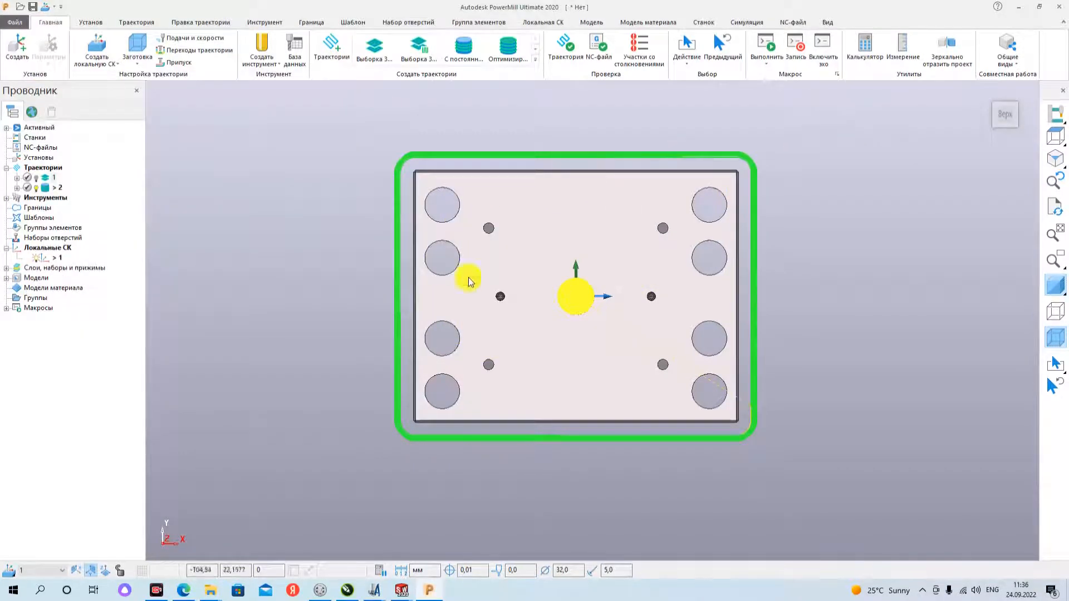
- Examine the stepped interiors of the two small holes on the plate's horizontal centreline, first the right one and then the left one
scroll(490, 275, down, 4)
scroll(557, 278, up, 4)
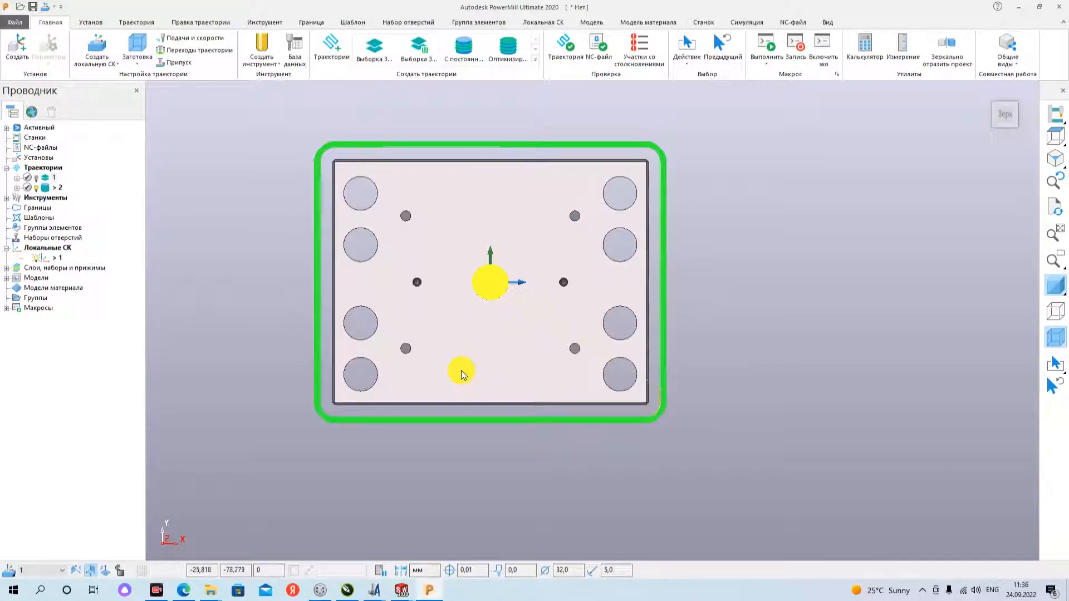
middle_drag(538, 323, 538, 300)
scroll(567, 291, up, 8)
scroll(566, 291, up, 5)
scroll(556, 276, up, 3)
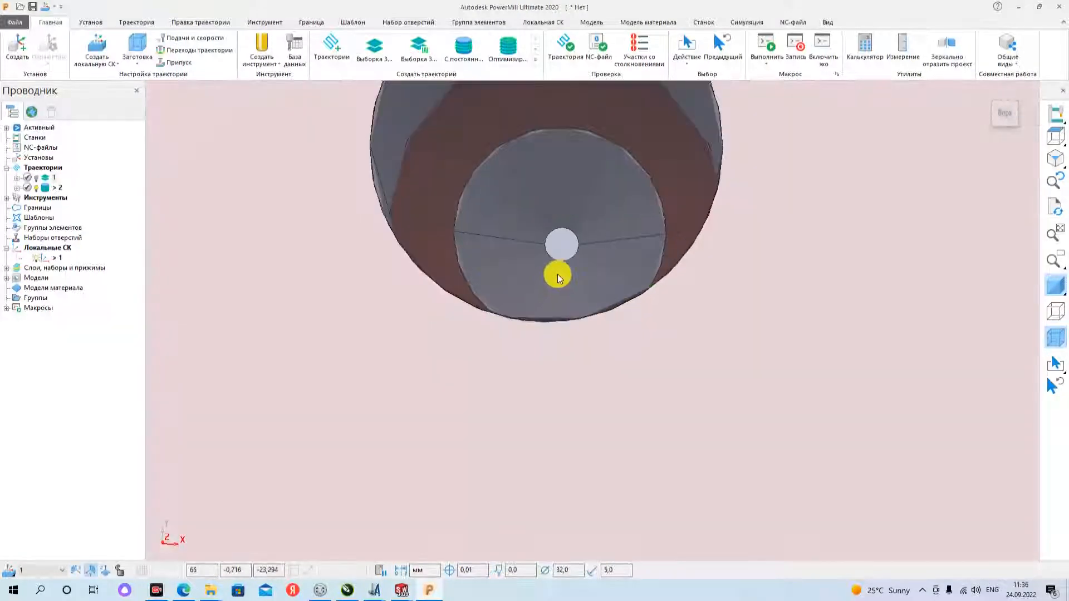
scroll(559, 268, down, 4)
scroll(558, 256, up, 5)
scroll(555, 275, down, 3)
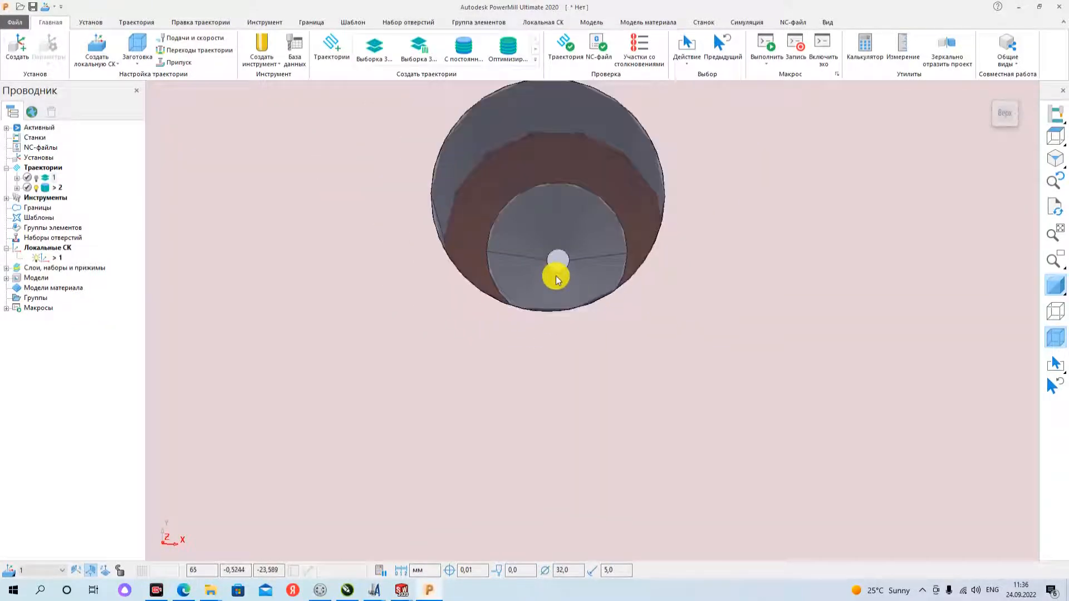
scroll(556, 284, down, 10)
scroll(390, 290, up, 6)
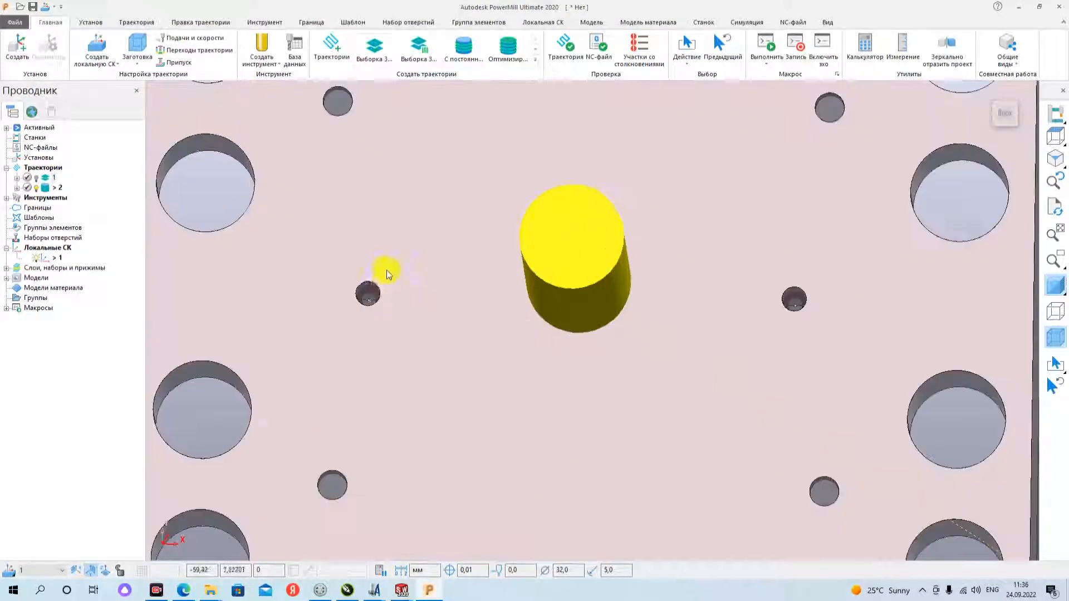
scroll(370, 296, up, 6)
middle_drag(408, 308, 424, 336)
scroll(424, 334, down, 7)
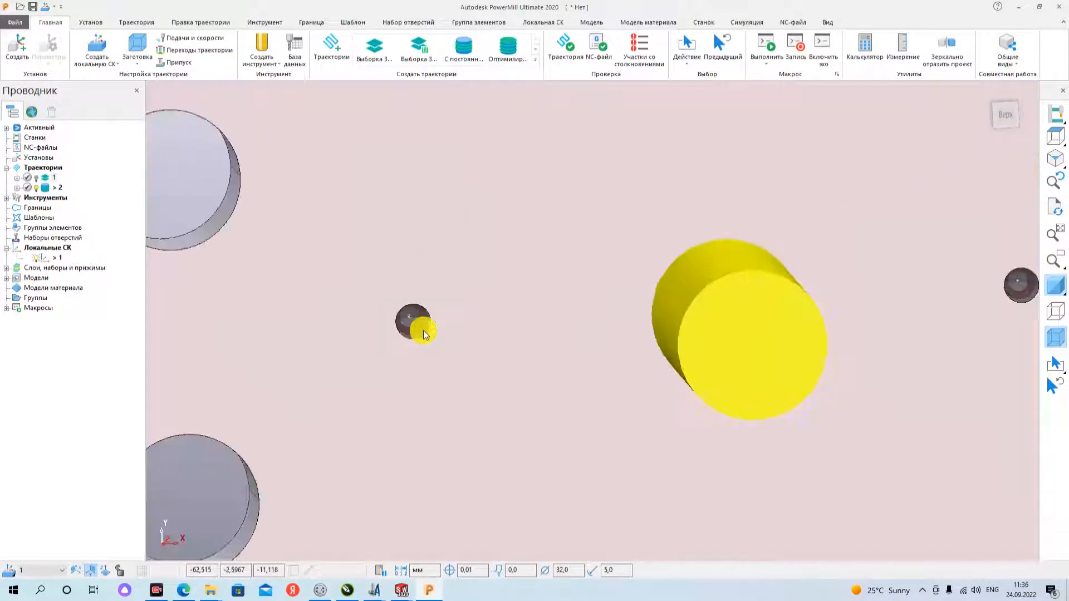
- Compare the small upper-left hole with the stepped hole right of centre, and inspect the plate's whole hole layout from a tilted view
scroll(423, 326, down, 5)
scroll(411, 248, up, 10)
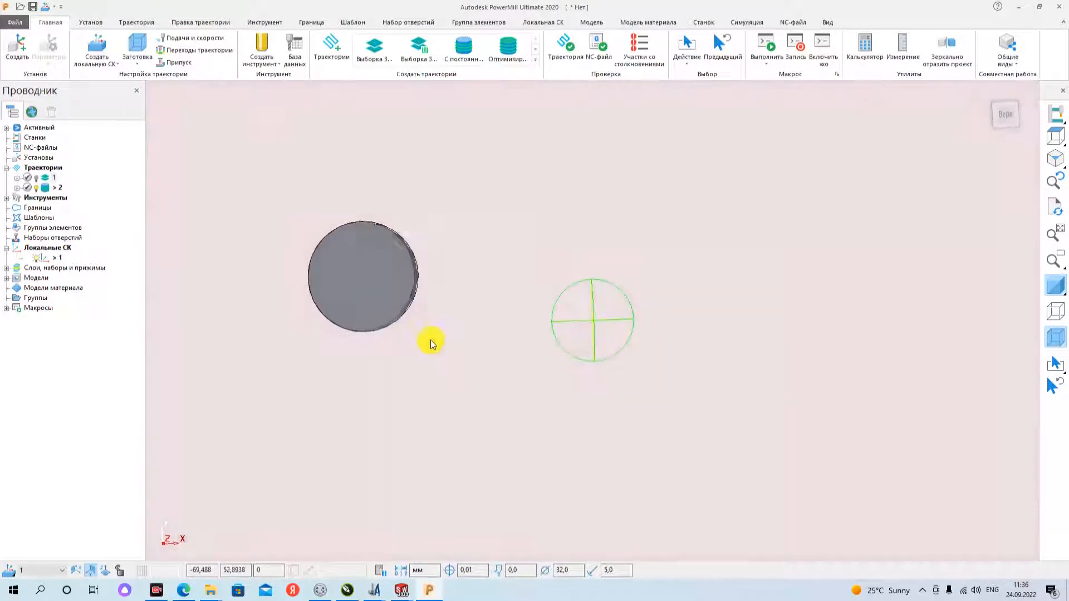
scroll(416, 282, down, 6)
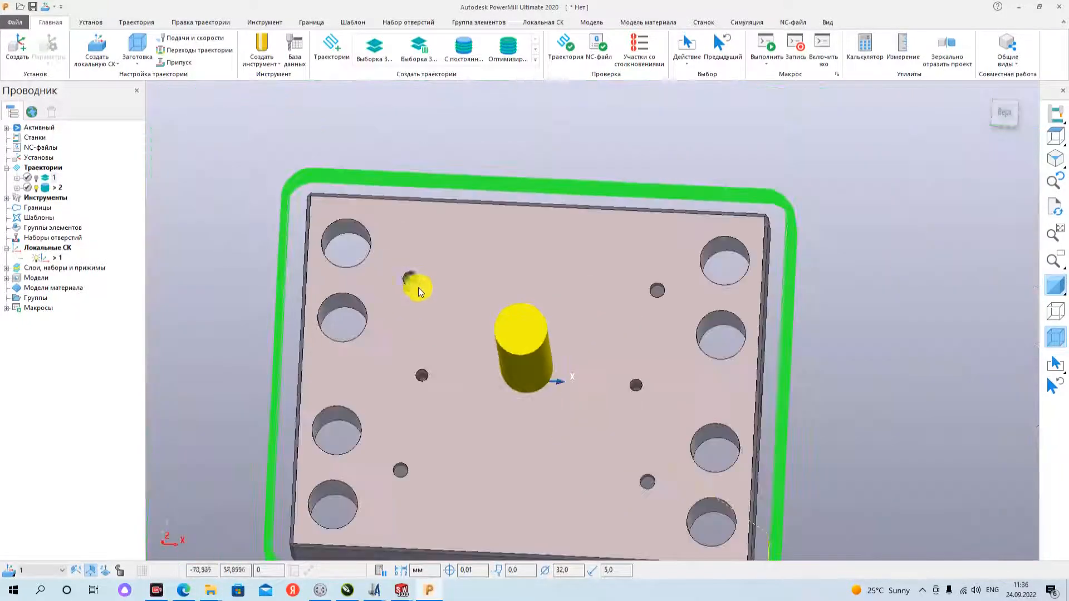
scroll(651, 485, up, 10)
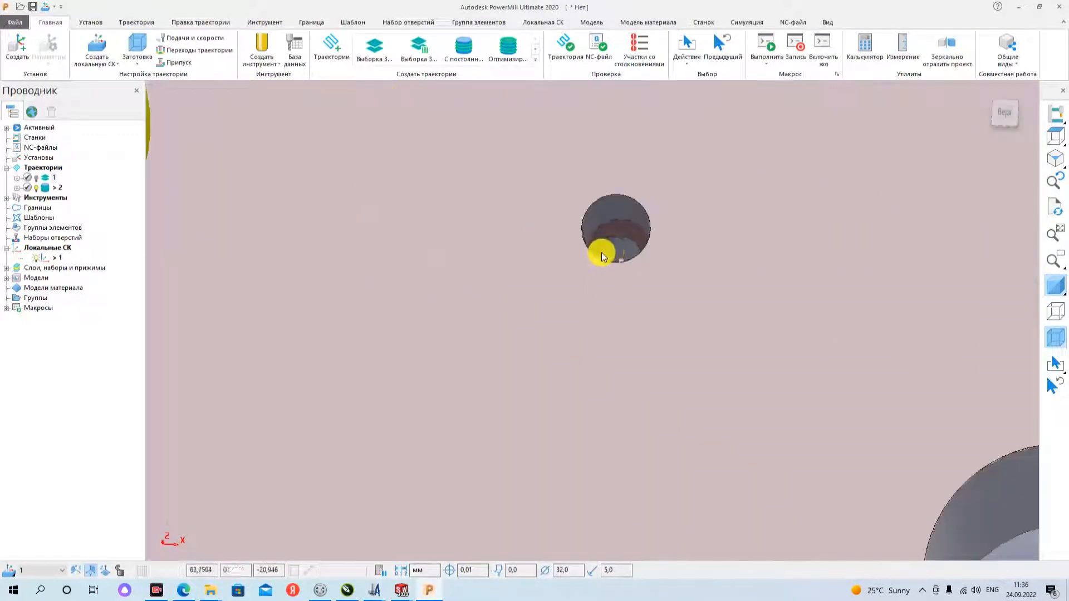
scroll(602, 257, up, 4)
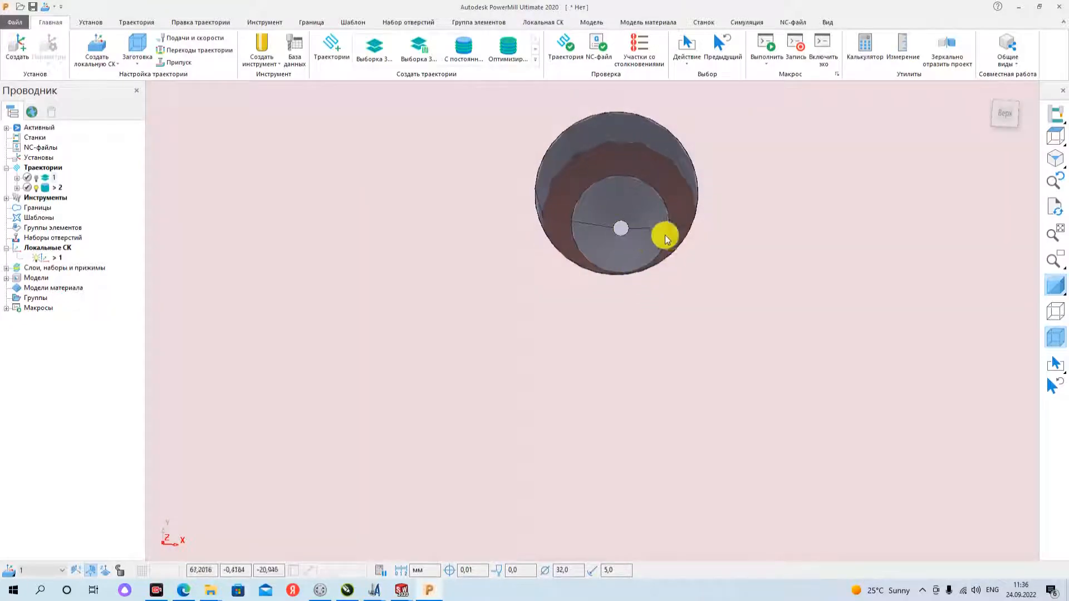
scroll(665, 238, down, 5)
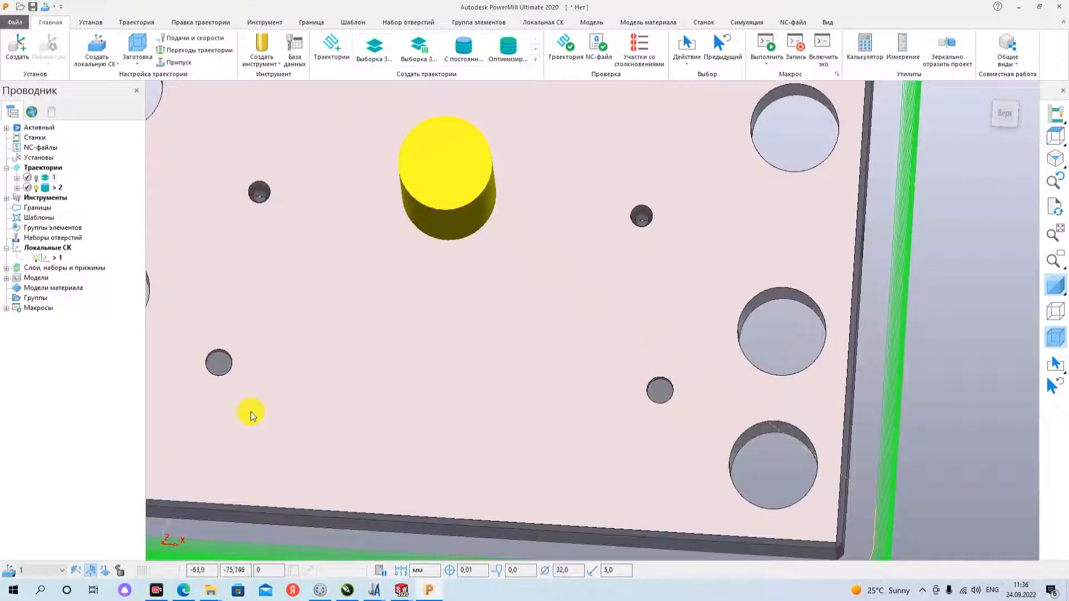
scroll(355, 383, down, 5)
scroll(289, 204, up, 5)
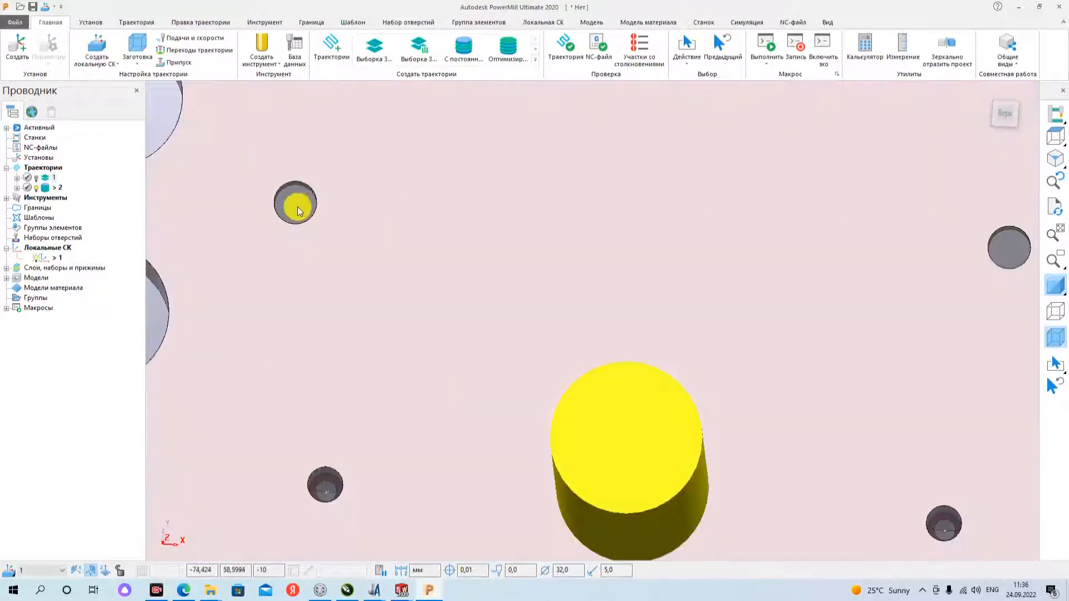
scroll(300, 212, up, 3)
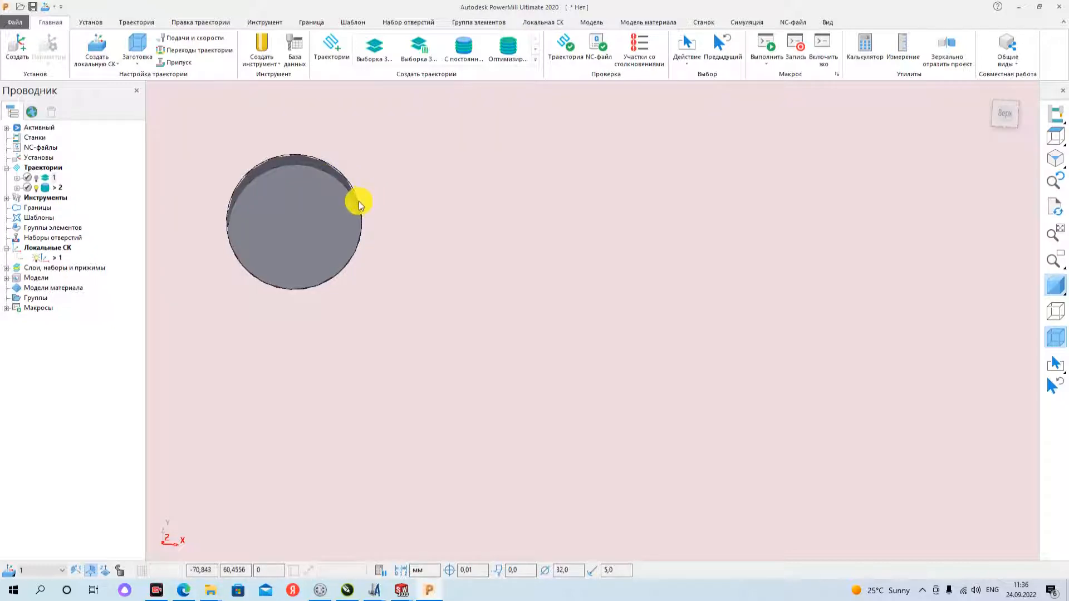
scroll(358, 232, down, 5)
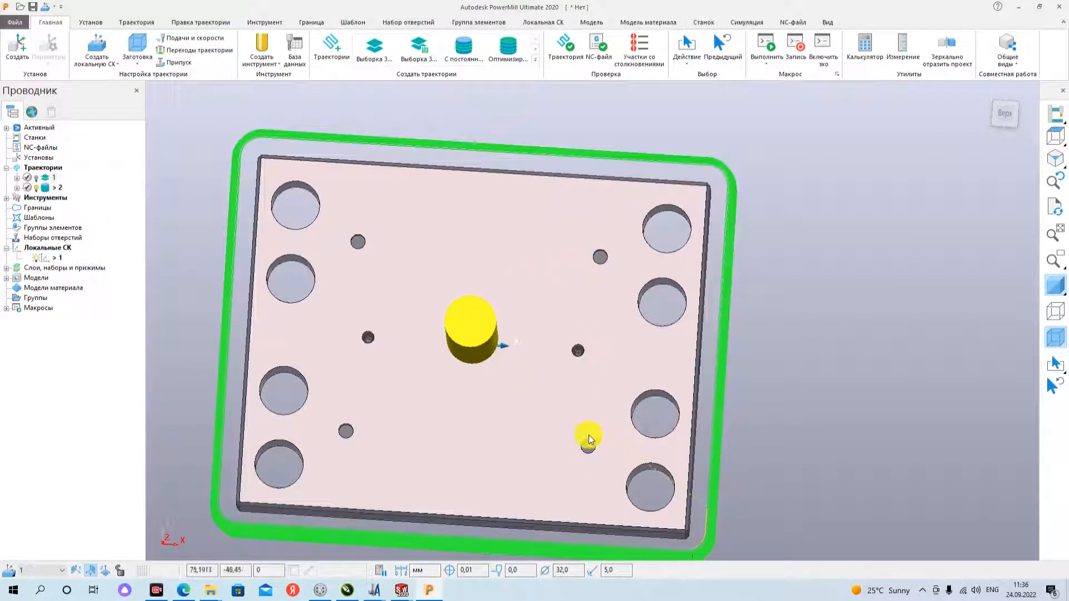
scroll(580, 379, up, 5)
scroll(568, 318, down, 2)
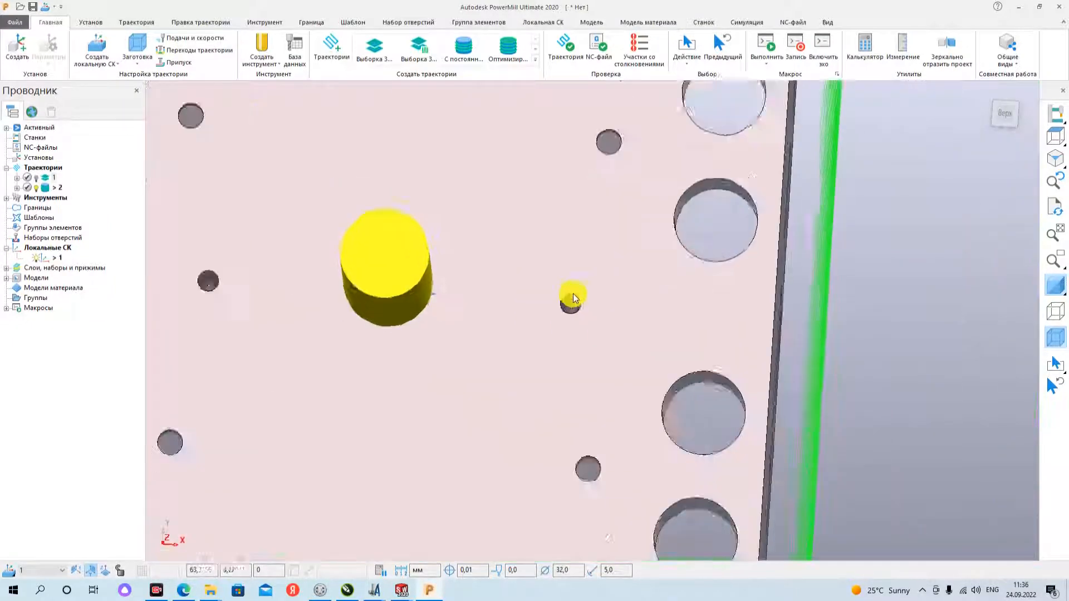
scroll(579, 296, down, 4)
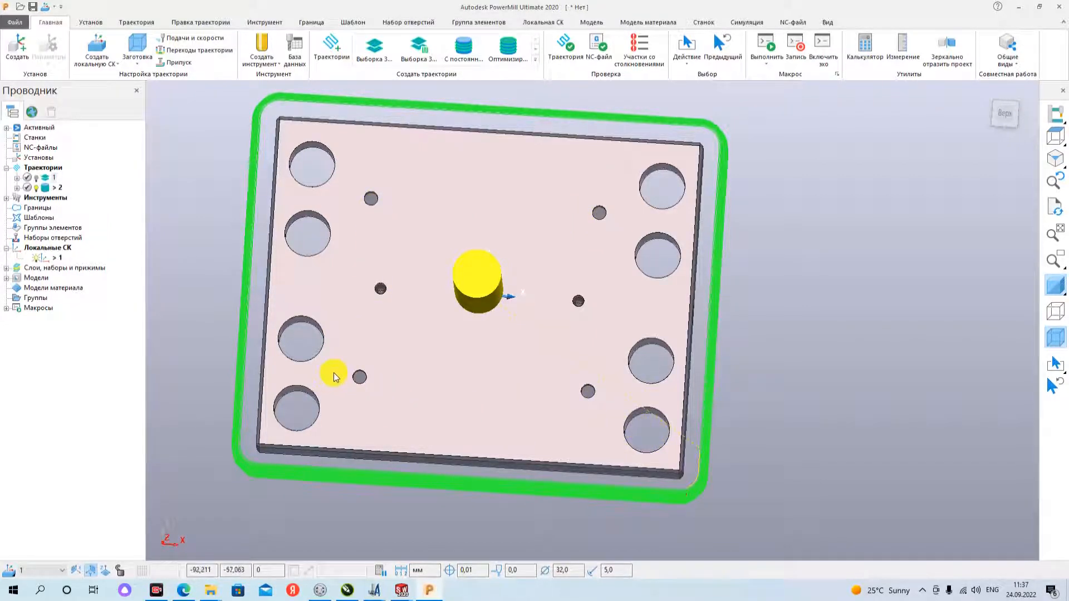
middle_drag(594, 248, 533, 323)
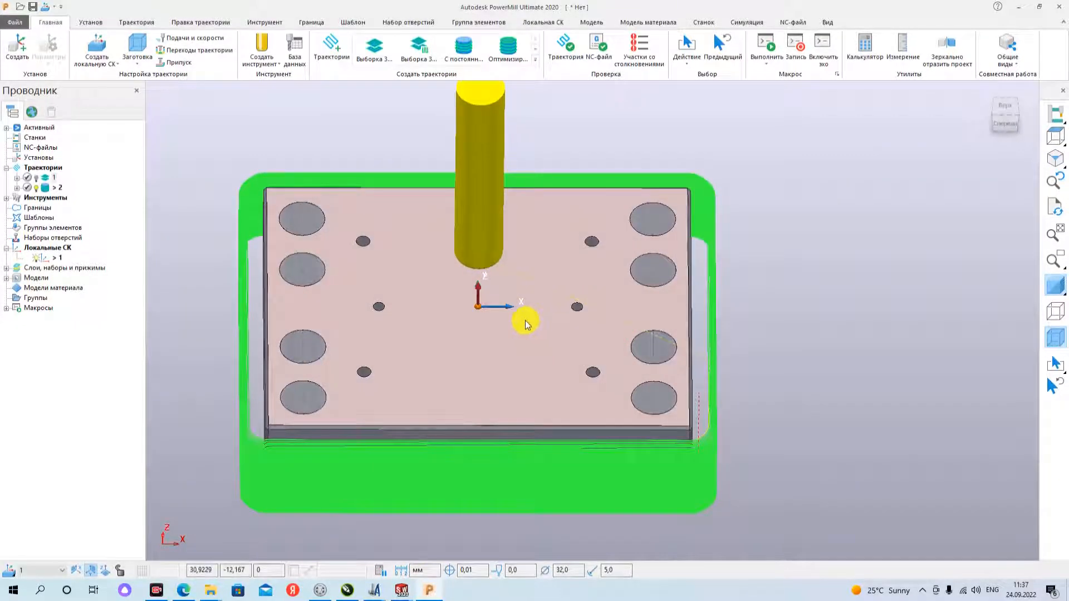